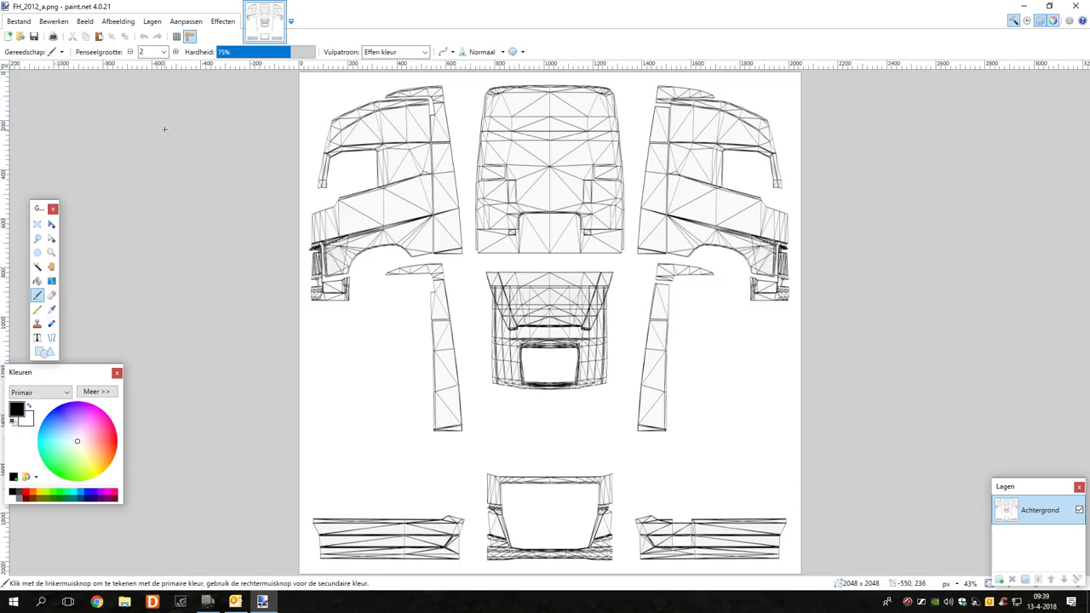
Add a new layer above the truck template background and name it basiskleur
{"action": "left_click", "coordinate": [152, 21]}
{"action": "left_click", "coordinate": [177, 36]}
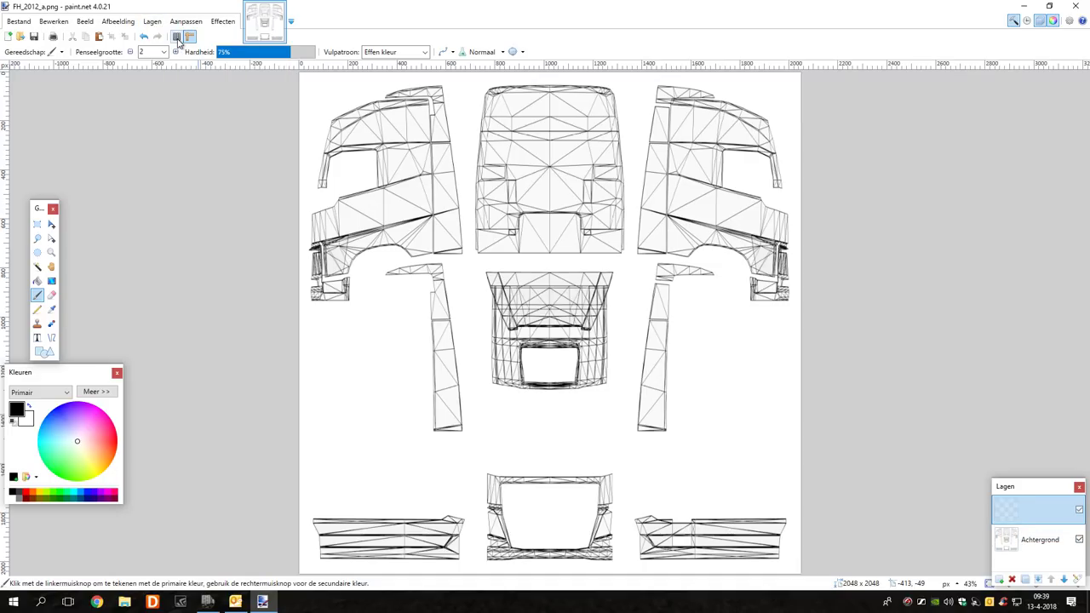
{"action": "left_click", "coordinate": [153, 22]}
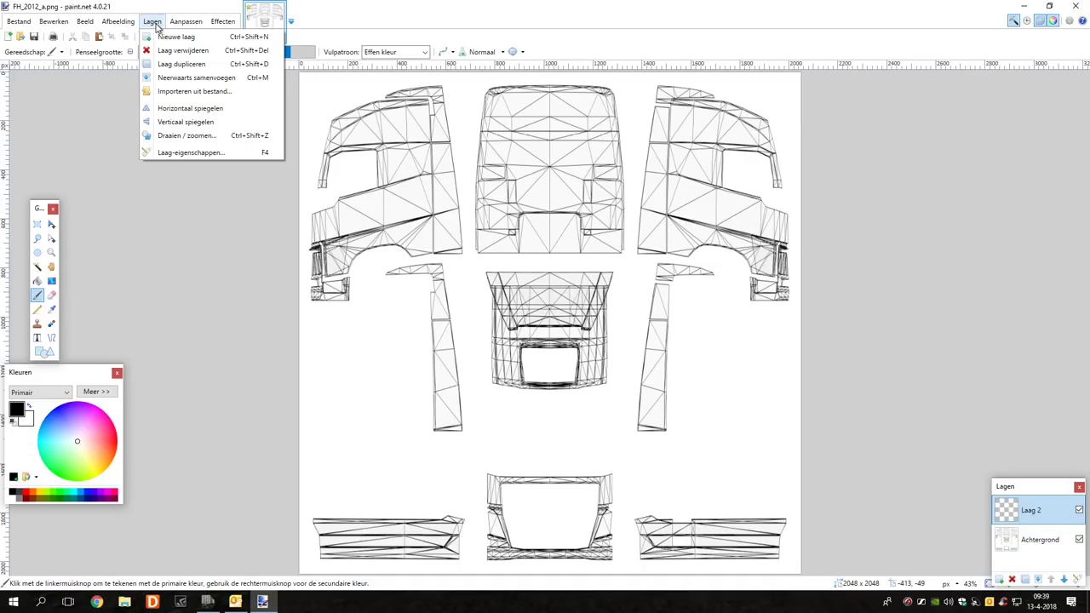
{"action": "left_click", "coordinate": [210, 157]}
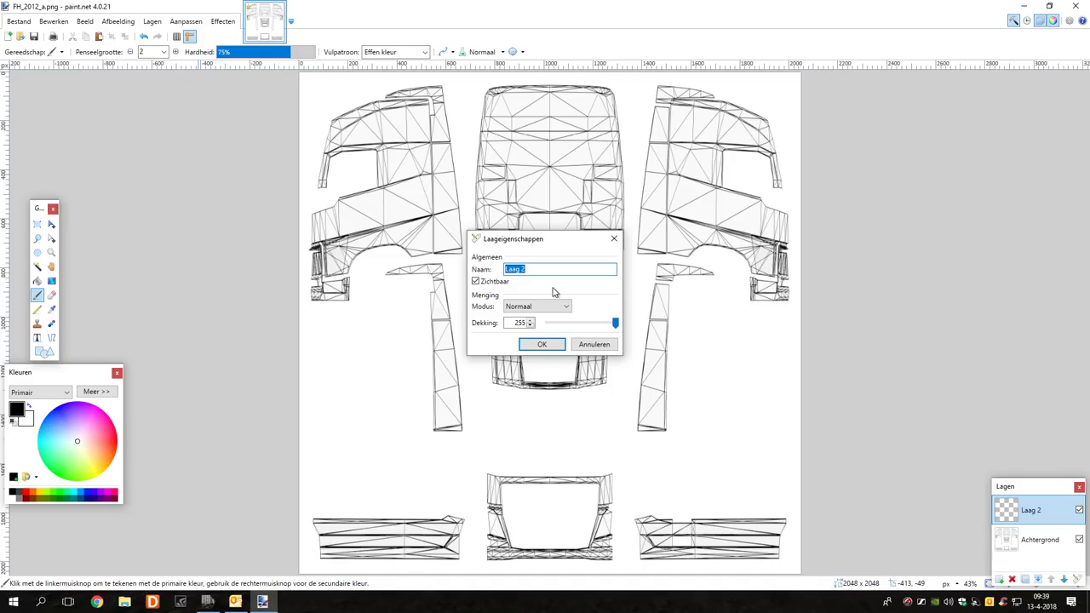
{"action": "type", "text": "ba"}
{"action": "key", "text": "Return"}
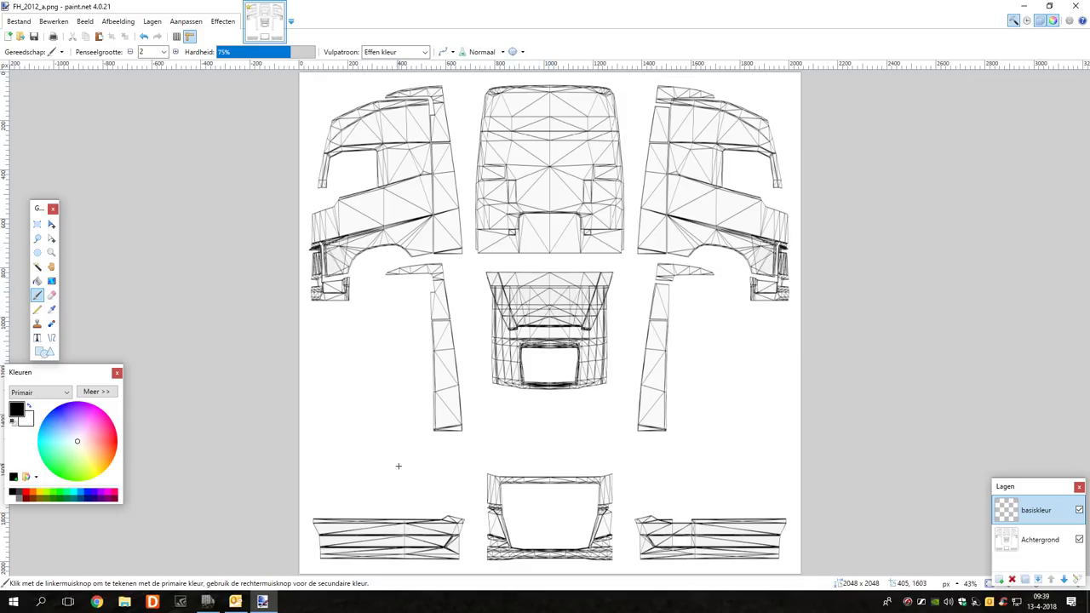
Make white the primary colour and fill the whole basiskleur layer with it
{"action": "left_click", "coordinate": [28, 406]}
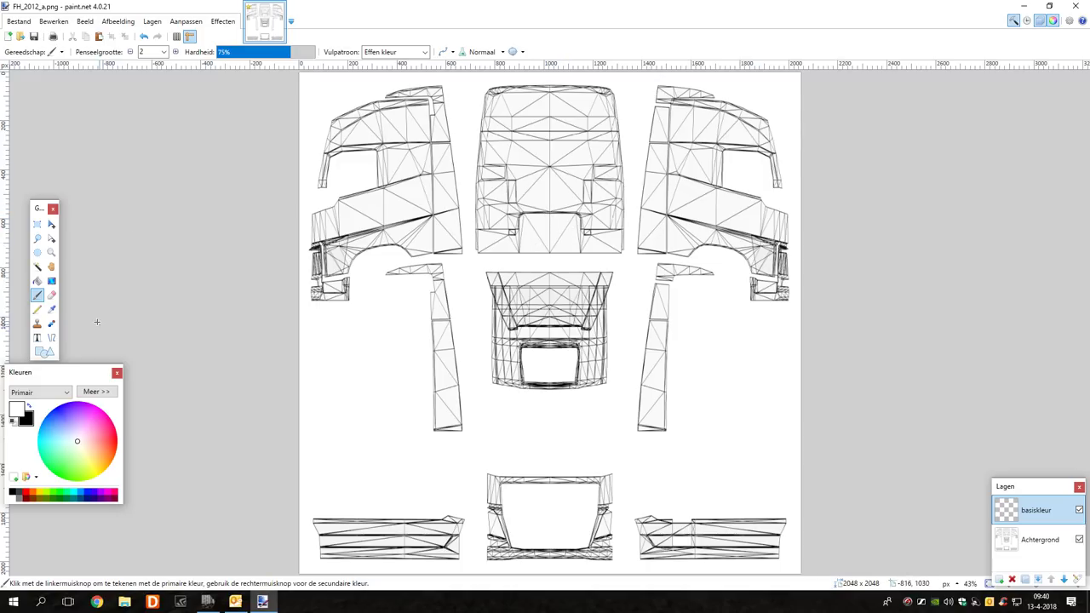
{"action": "left_click", "coordinate": [37, 281]}
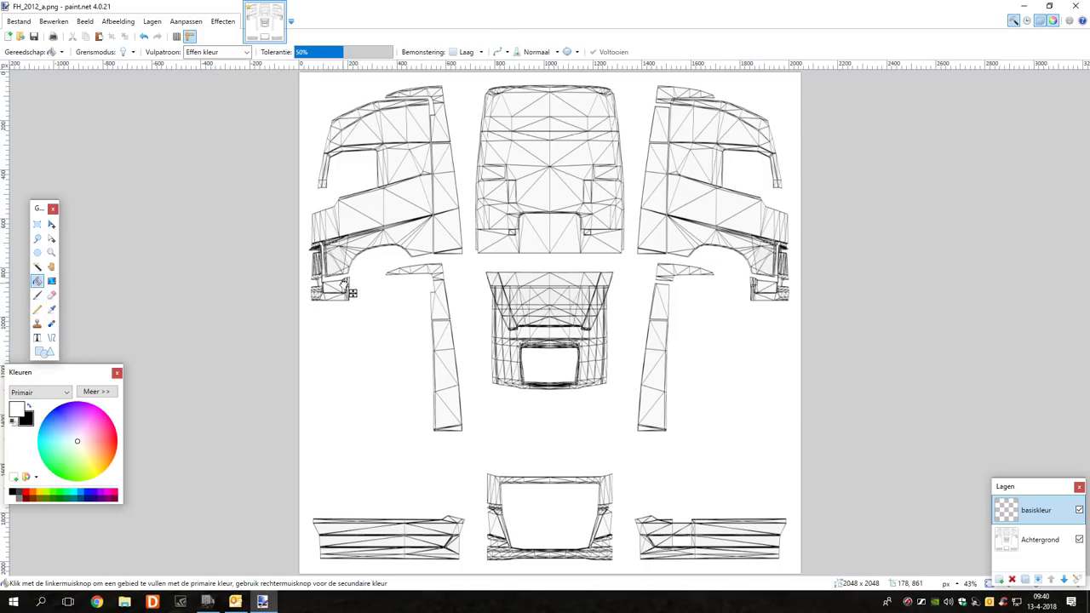
{"action": "left_click", "coordinate": [344, 285]}
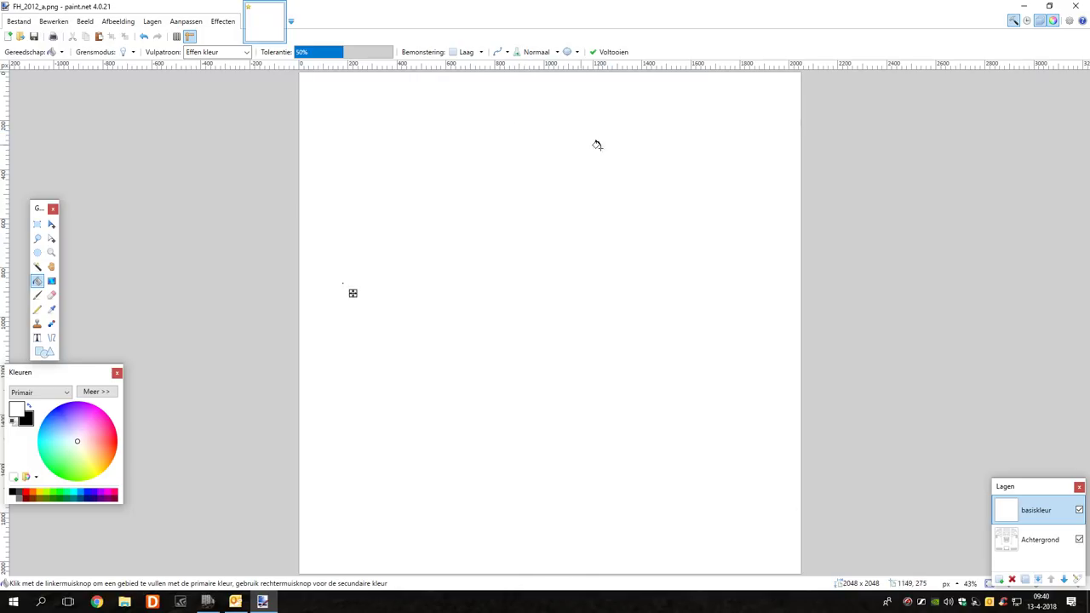
{"action": "left_click", "coordinate": [621, 54]}
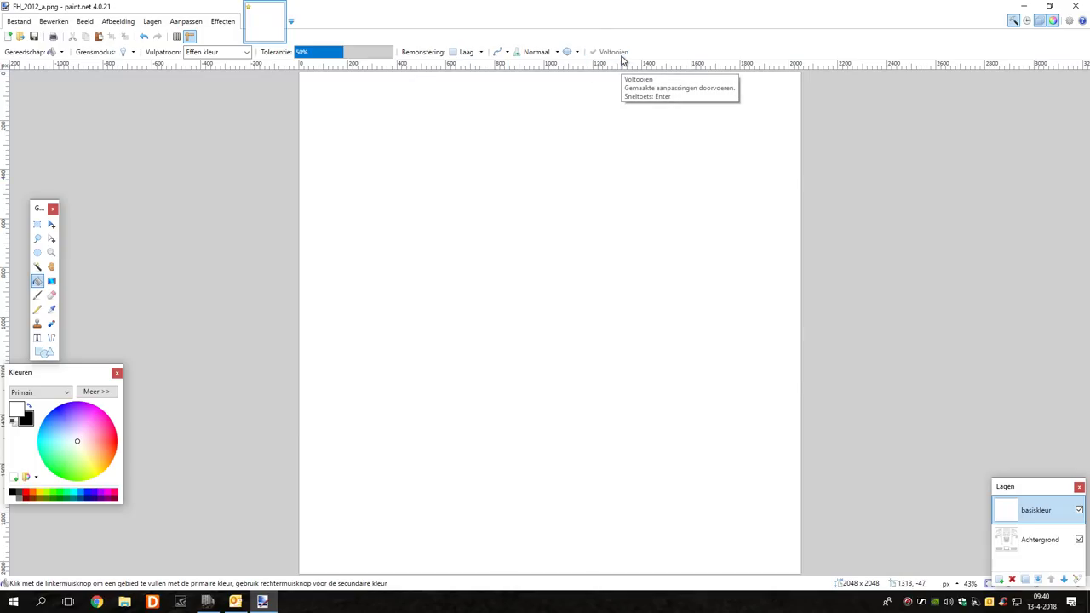
Reduce the basiskleur layer's opacity to 107
{"action": "key", "text": "F4"}
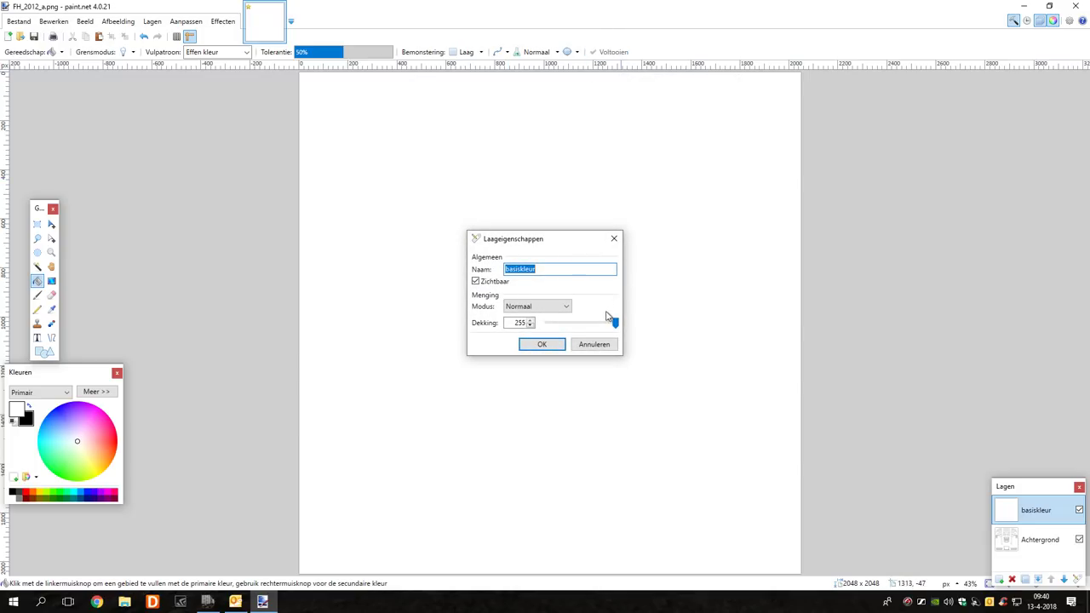
{"action": "left_click_drag", "start_coordinate": [616, 322], "coordinate": [575, 324]}
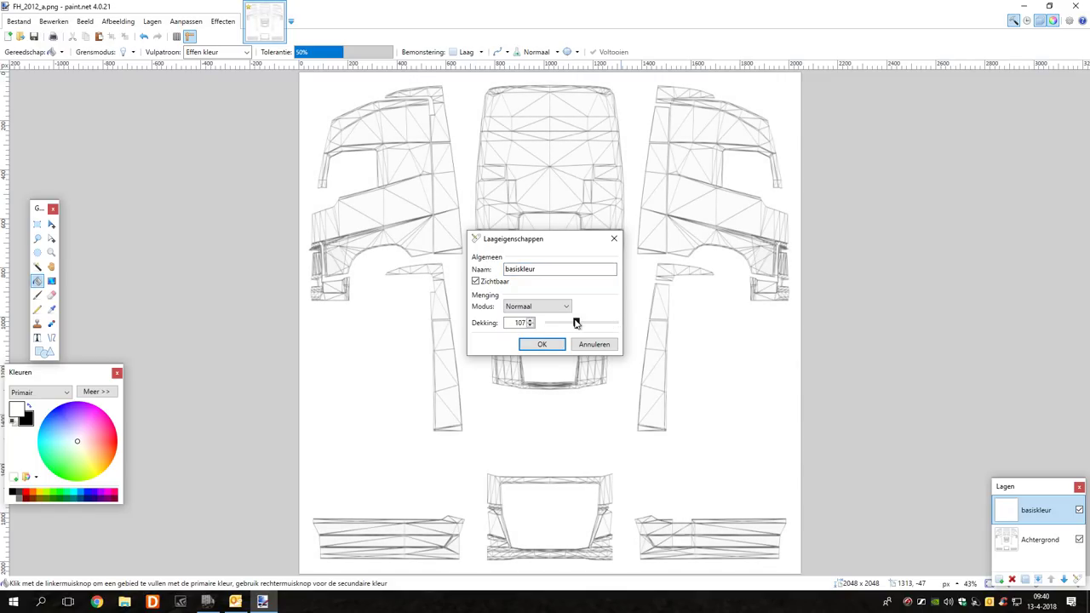
{"action": "left_click", "coordinate": [544, 343]}
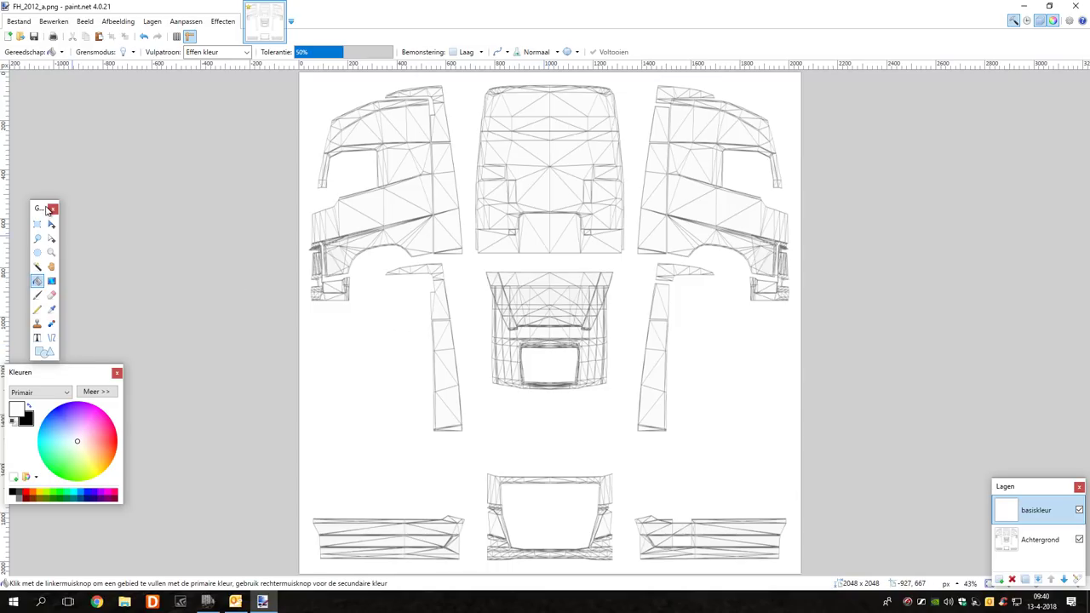
Open the eagle drawing image from the scs trucks skins folder
{"action": "left_click", "coordinate": [18, 22]}
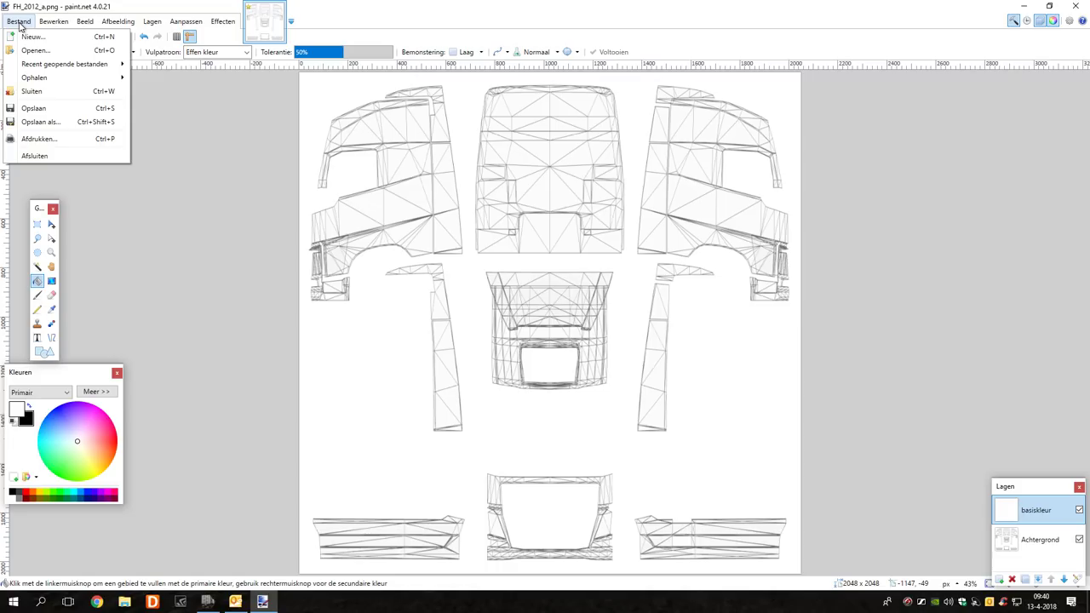
{"action": "left_click", "coordinate": [36, 50]}
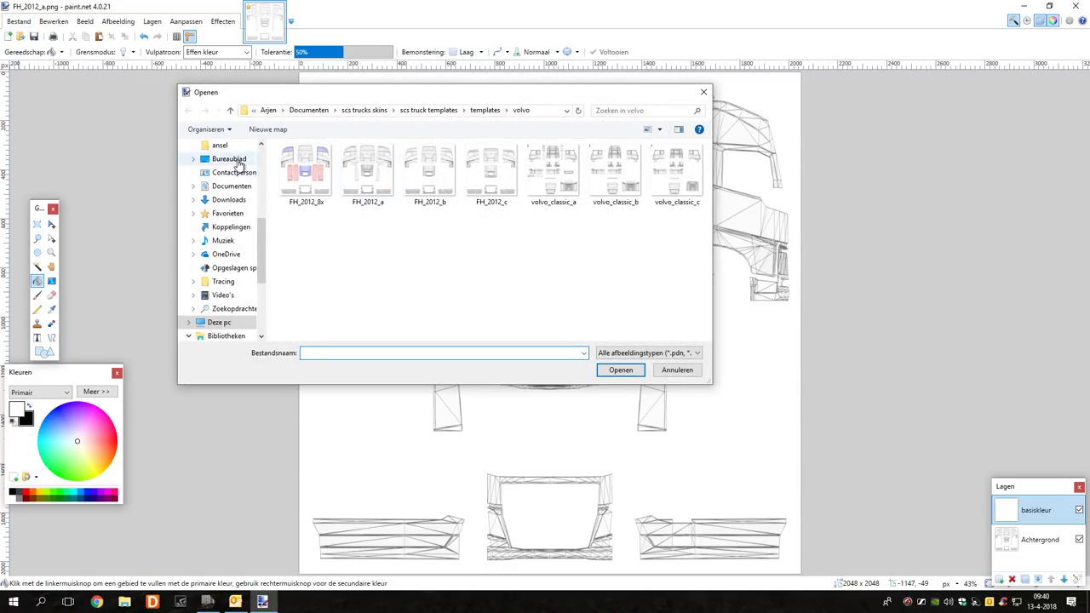
{"action": "left_click", "coordinate": [230, 111]}
{"action": "left_click", "coordinate": [230, 110]}
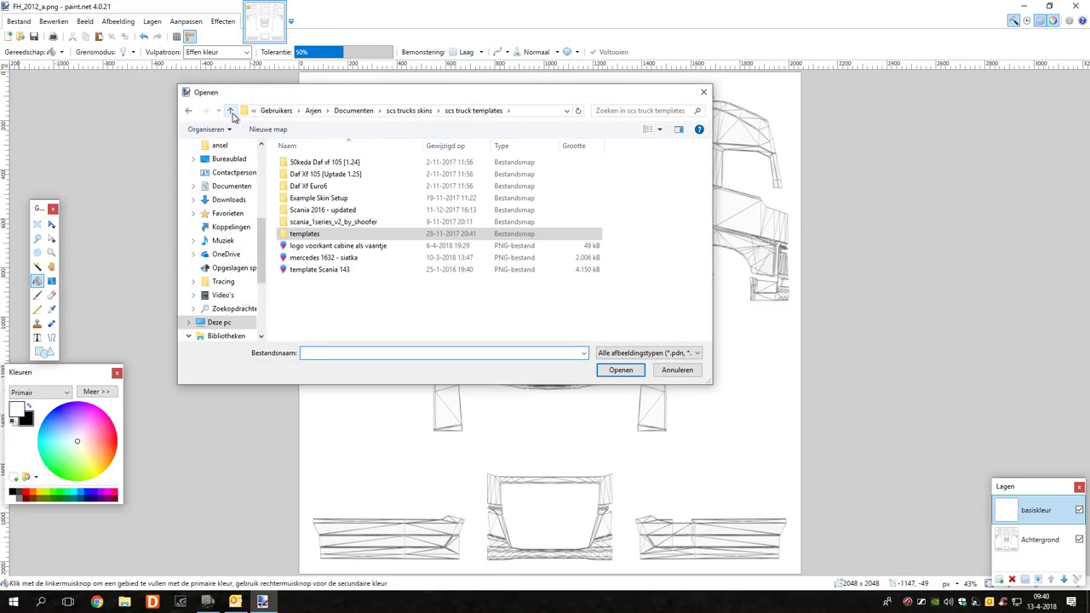
{"action": "left_click", "coordinate": [230, 110]}
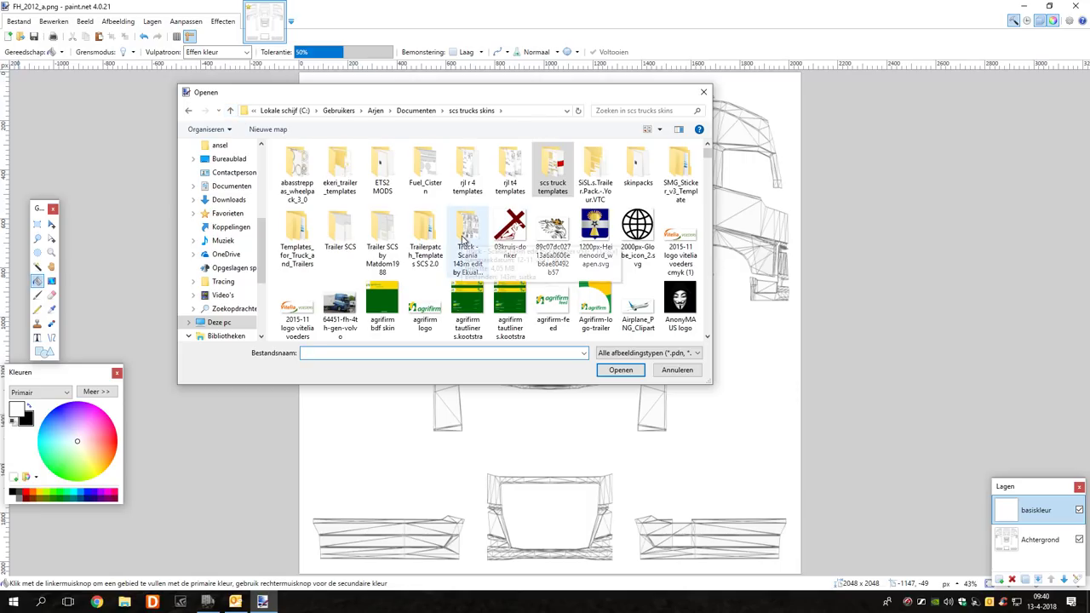
{"action": "scroll", "coordinate": [471, 256], "scroll_direction": "down", "scroll_amount": 1}
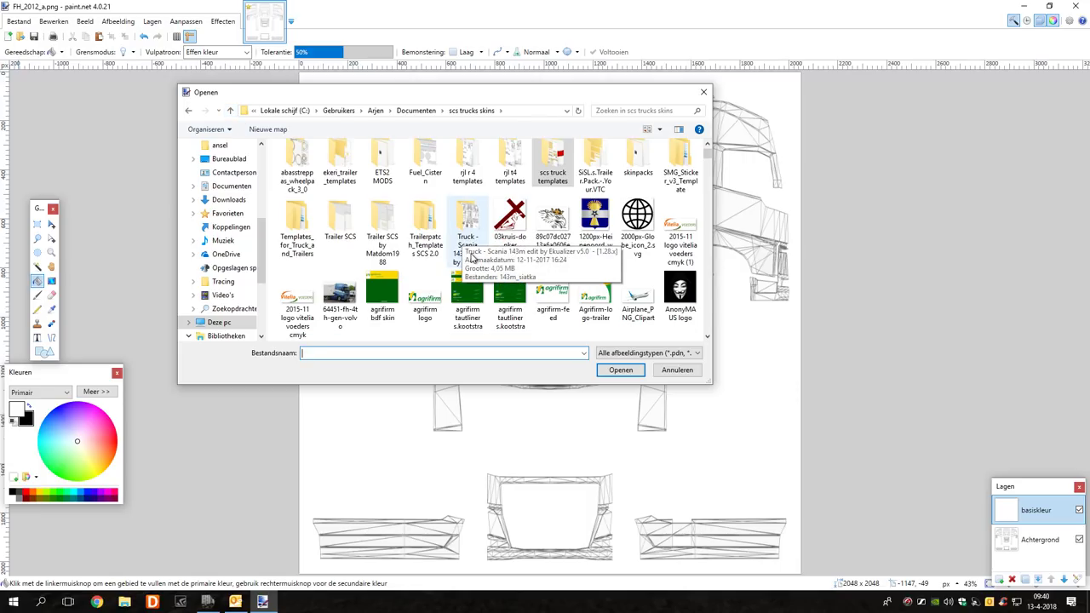
{"action": "scroll", "coordinate": [471, 255], "scroll_direction": "down", "scroll_amount": 3}
{"action": "scroll", "coordinate": [471, 256], "scroll_direction": "down", "scroll_amount": 3}
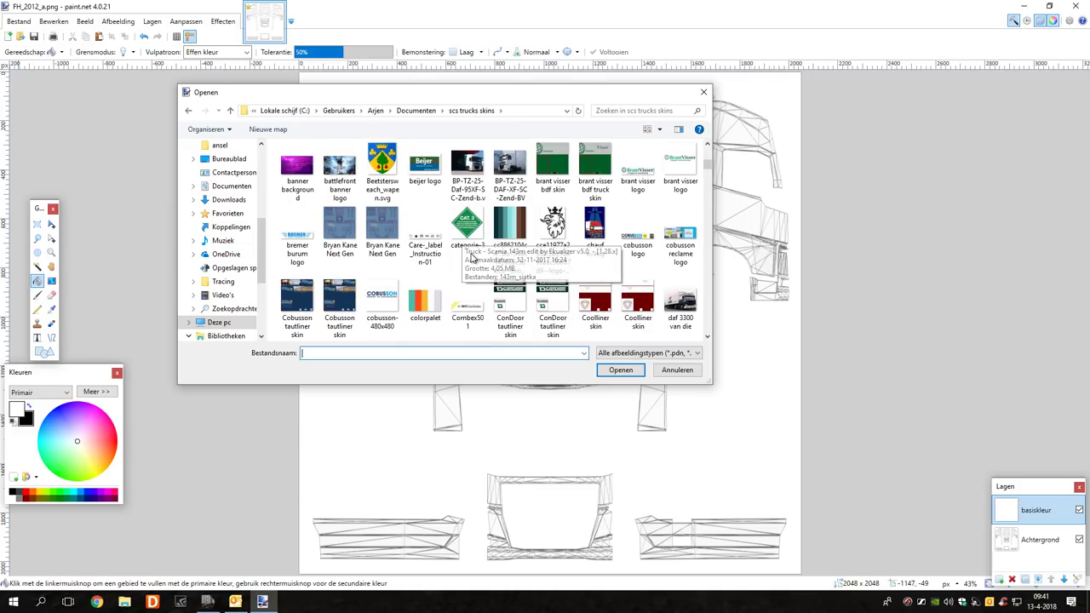
{"action": "scroll", "coordinate": [471, 258], "scroll_direction": "down", "scroll_amount": 3}
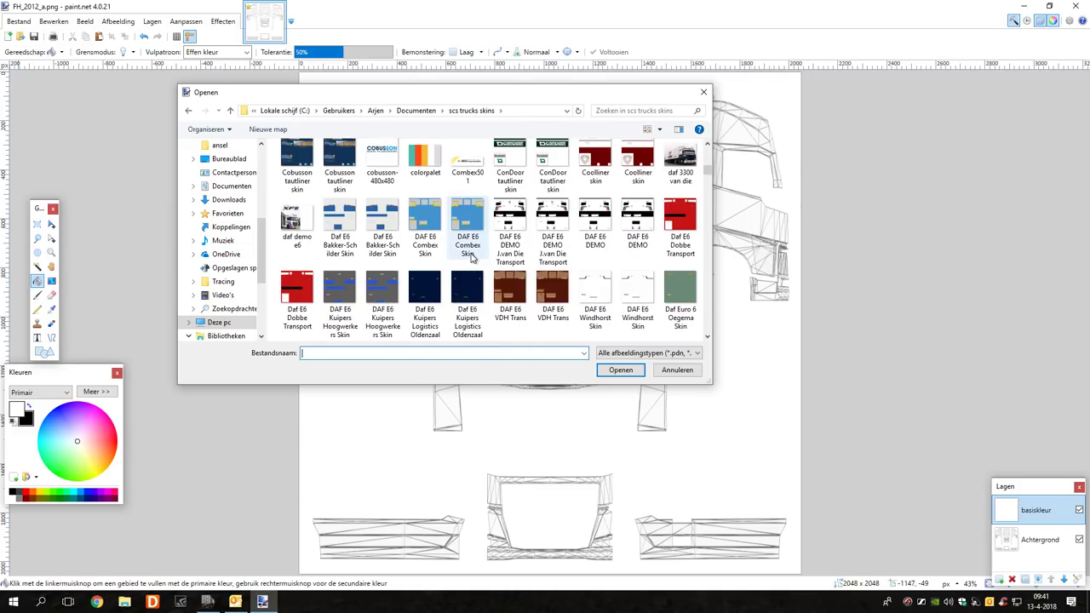
{"action": "scroll", "coordinate": [471, 258], "scroll_direction": "down", "scroll_amount": 1}
{"action": "scroll", "coordinate": [471, 258], "scroll_direction": "down", "scroll_amount": 2}
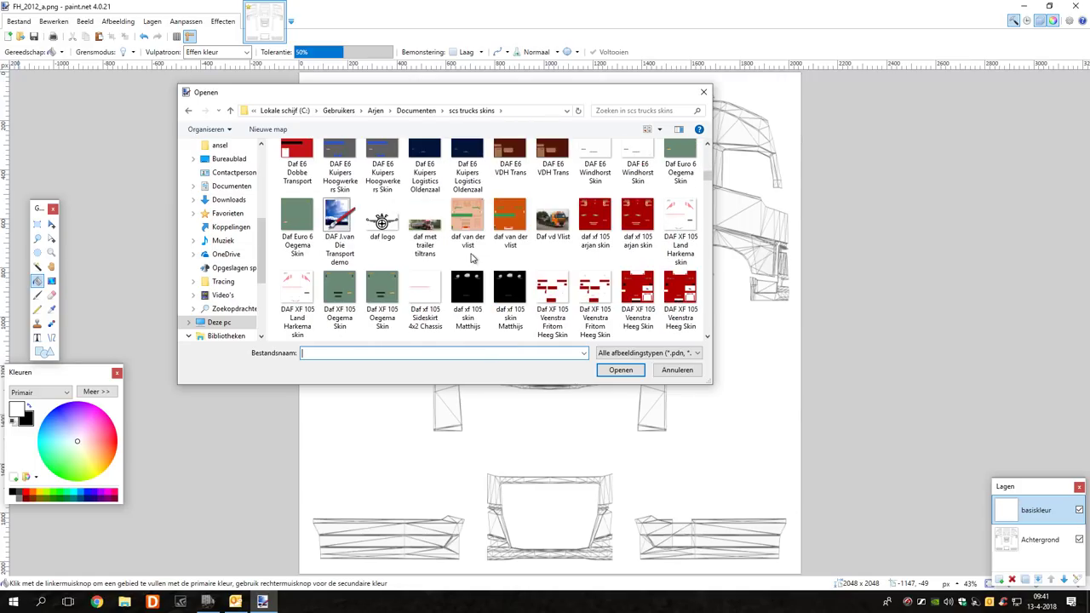
{"action": "scroll", "coordinate": [471, 258], "scroll_direction": "down", "scroll_amount": 1}
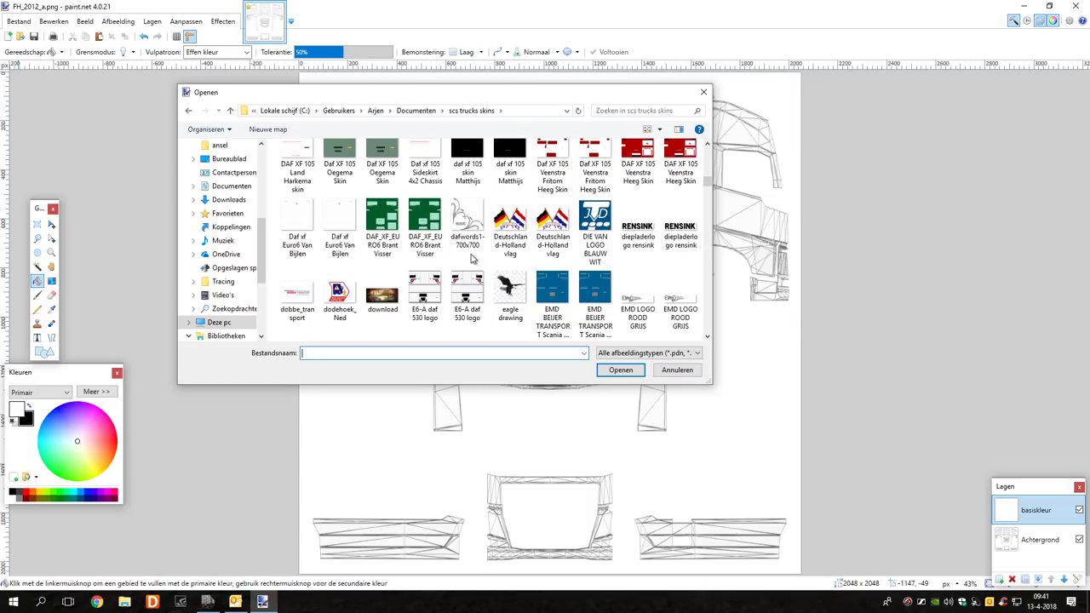
{"action": "left_click", "coordinate": [522, 295]}
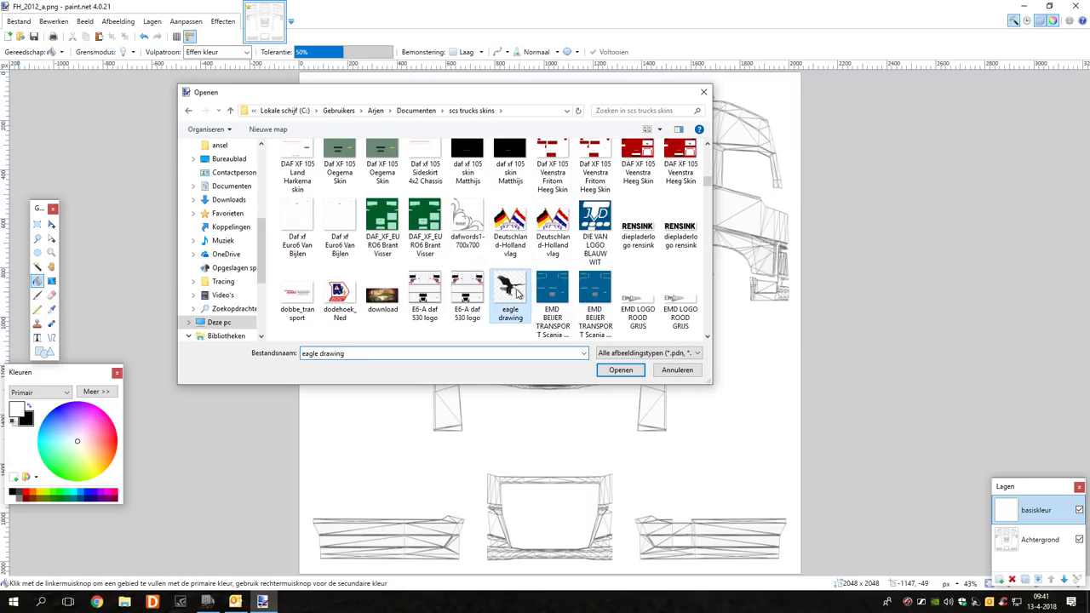
{"action": "left_click", "coordinate": [618, 372]}
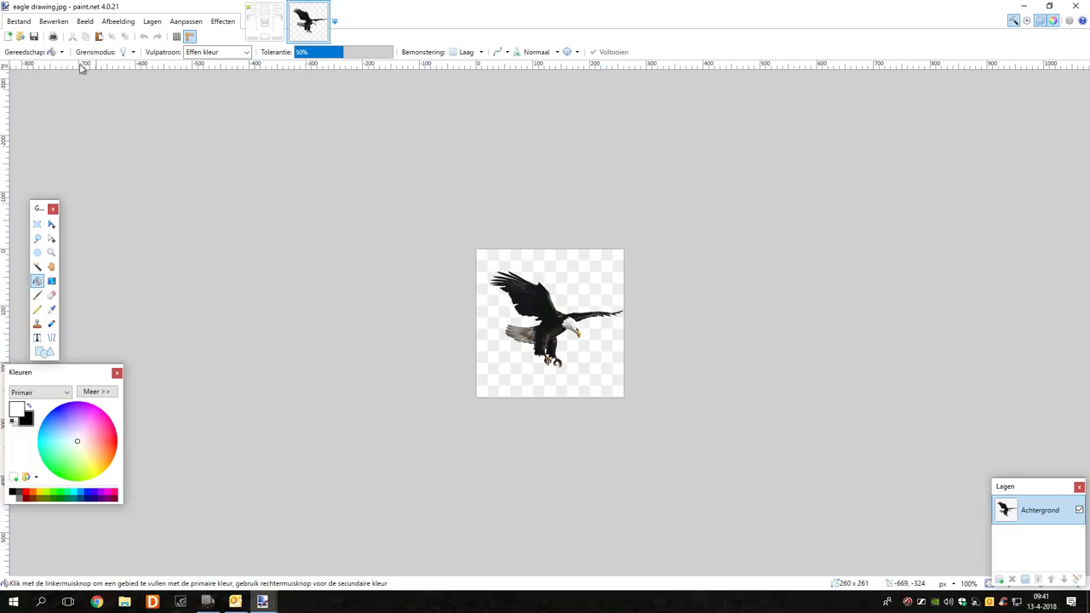
Select the entire eagle drawing and copy it to the clipboard
{"action": "left_click", "coordinate": [52, 21]}
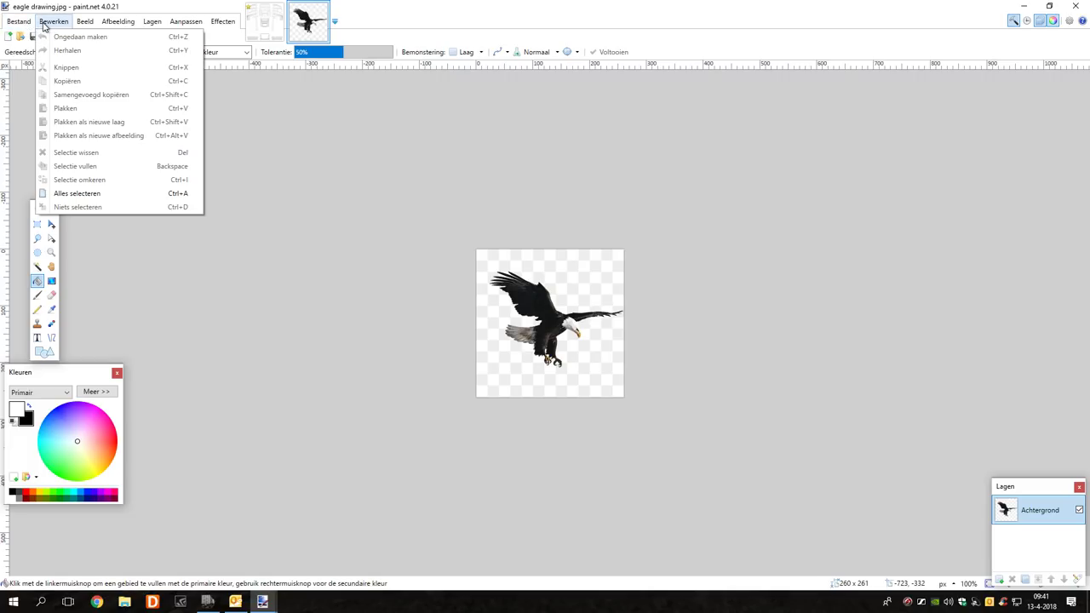
{"action": "left_click", "coordinate": [100, 194]}
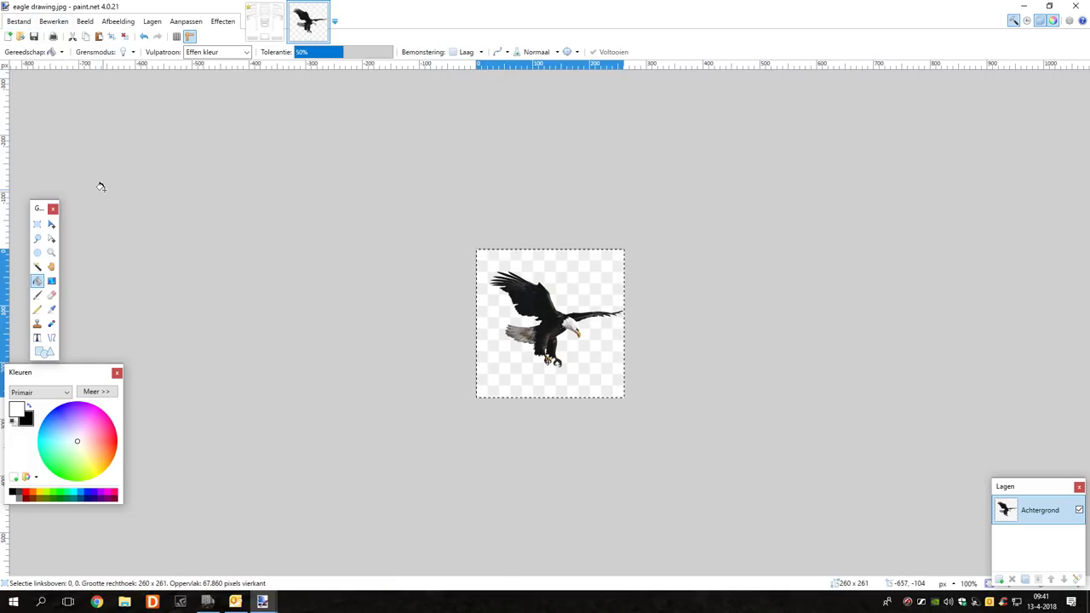
{"action": "left_click", "coordinate": [56, 22]}
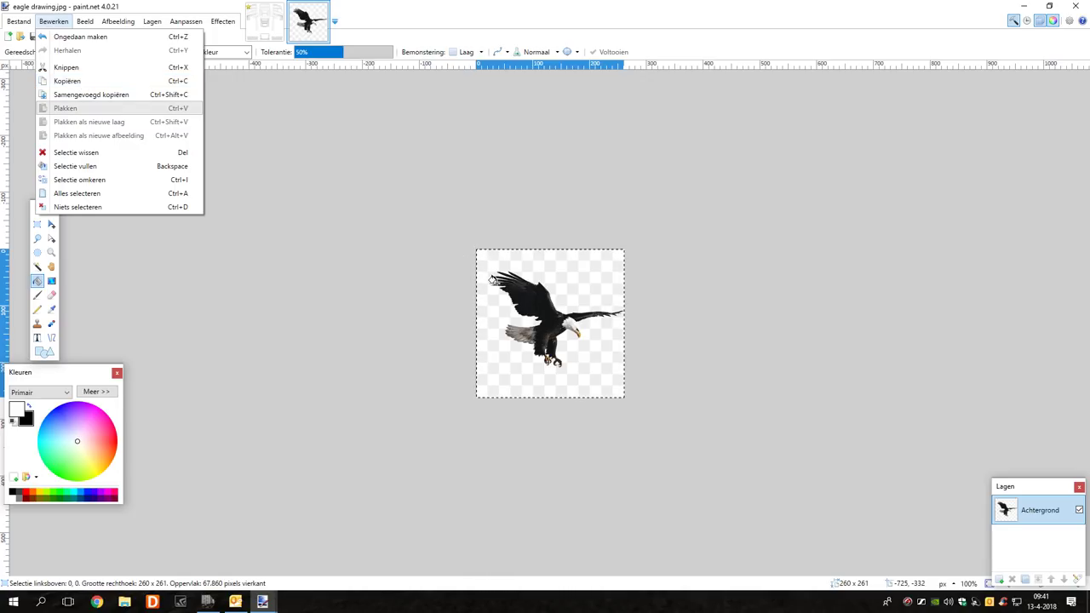
{"action": "left_click", "coordinate": [78, 80]}
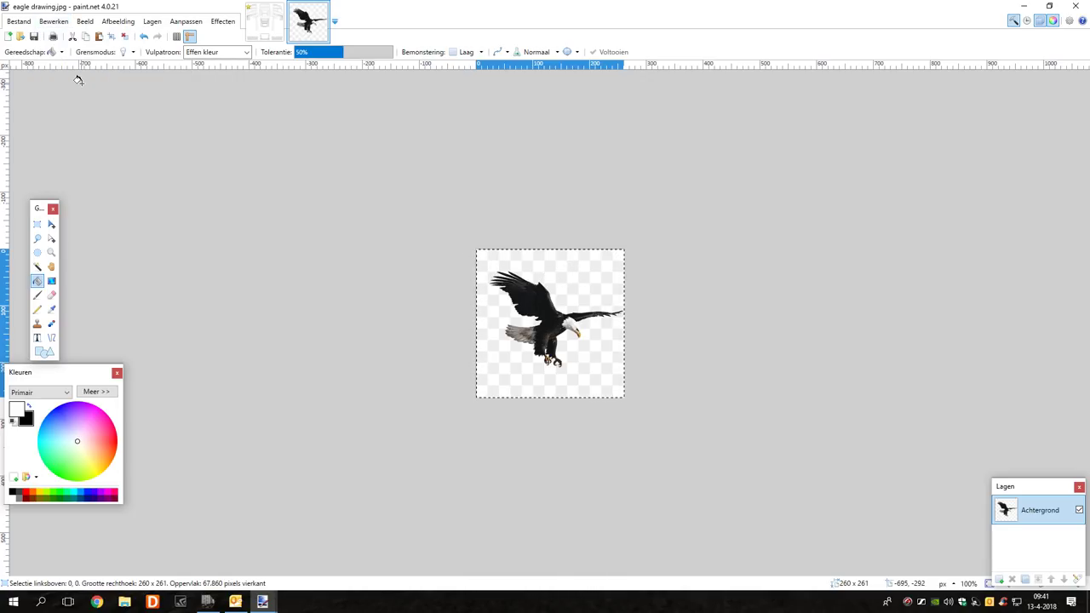
Try to place the copied eagle as a new layer in the FH_2012_a template, moved over the left cab side
{"action": "left_click", "coordinate": [278, 32]}
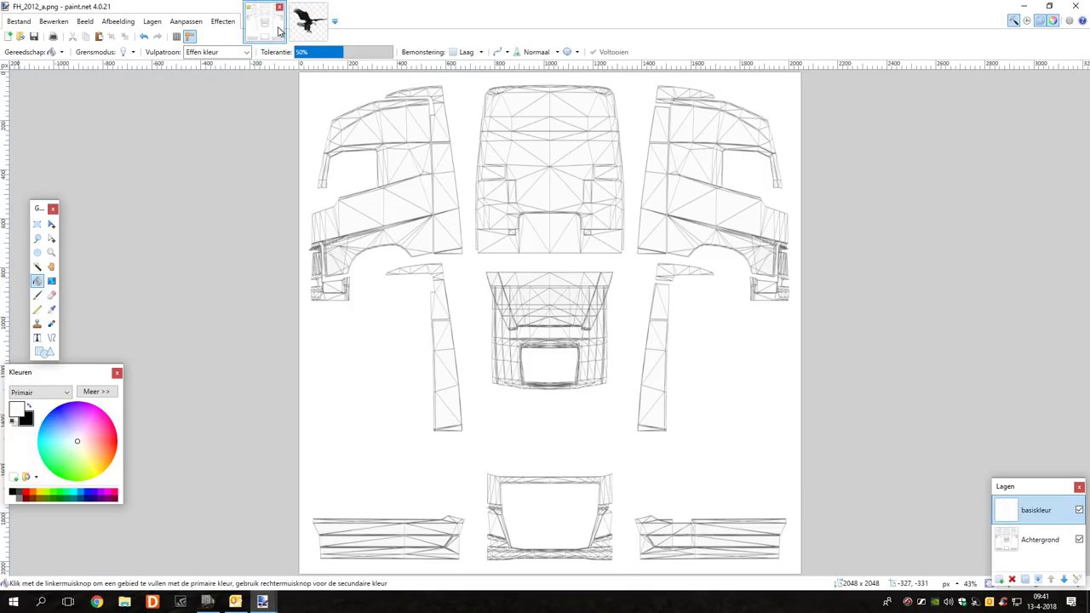
{"action": "left_click", "coordinate": [56, 21]}
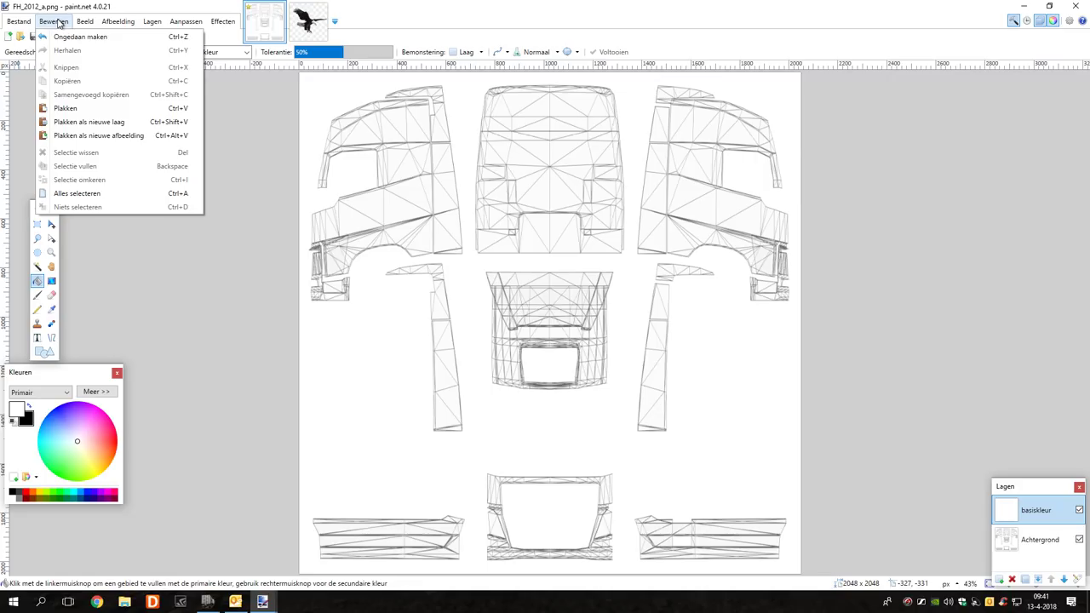
{"action": "left_click", "coordinate": [103, 123]}
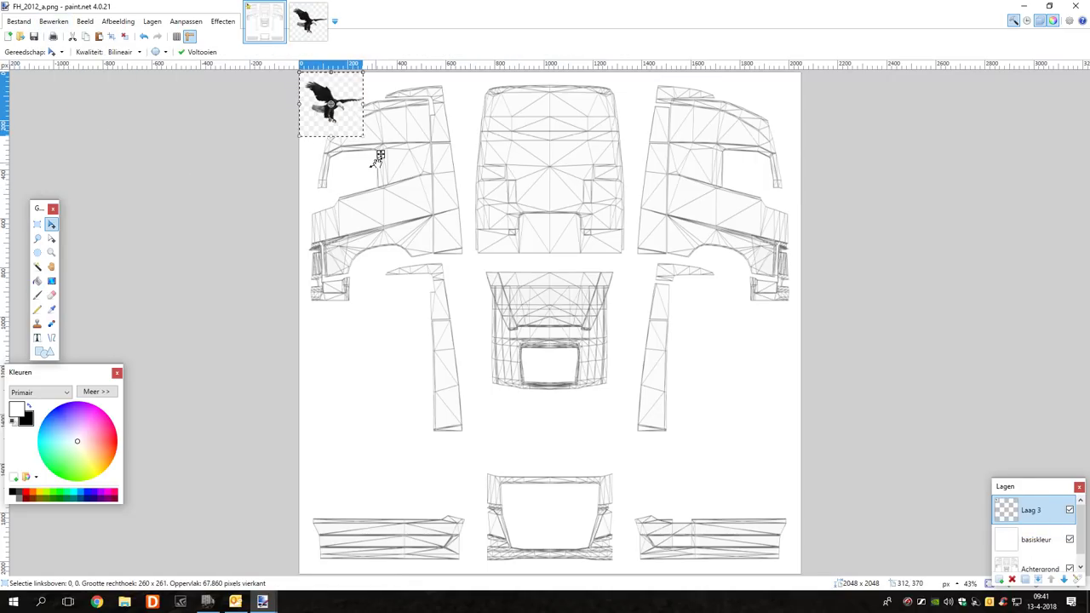
{"action": "left_click_drag", "start_coordinate": [380, 154], "coordinate": [392, 249]}
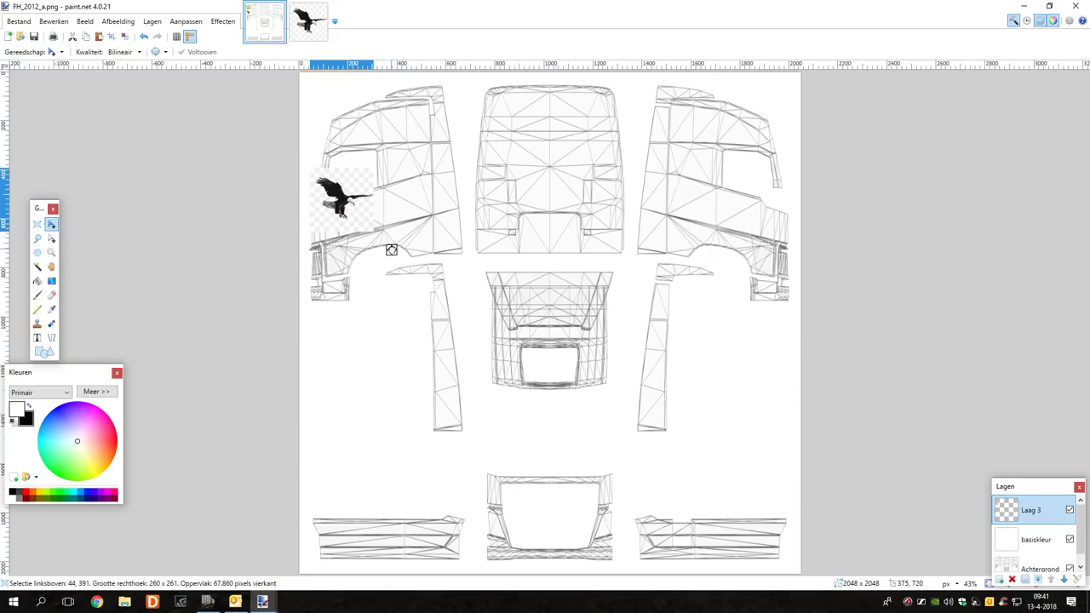
{"action": "left_click", "coordinate": [144, 37]}
{"action": "left_click", "coordinate": [144, 37]}
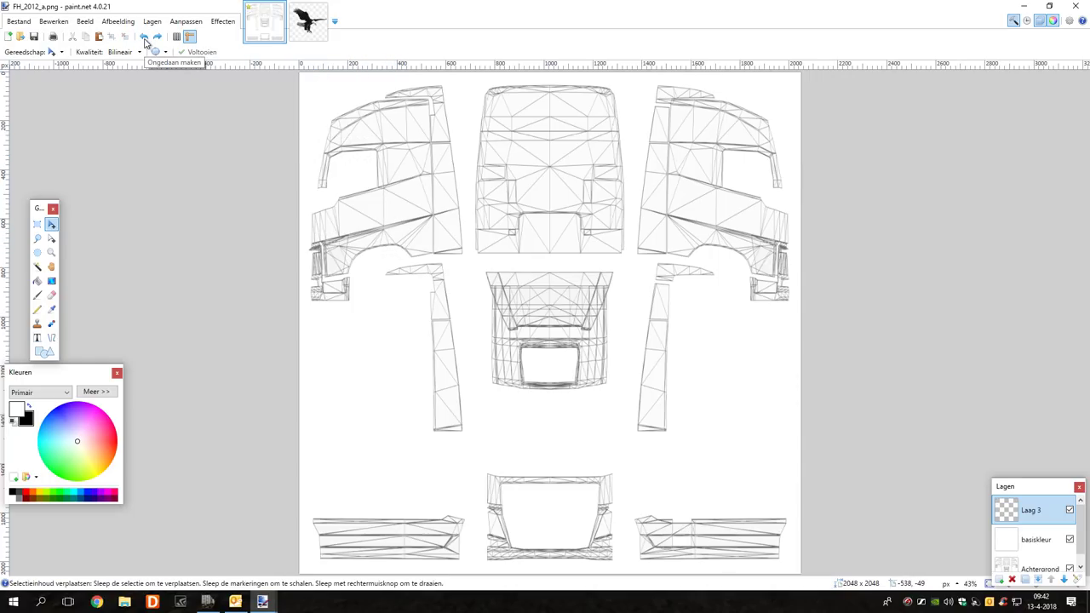
Try to select the eagle drawing's checkered background with the Magic Wand, at 50% and at 100% tolerance
{"action": "left_click", "coordinate": [307, 23]}
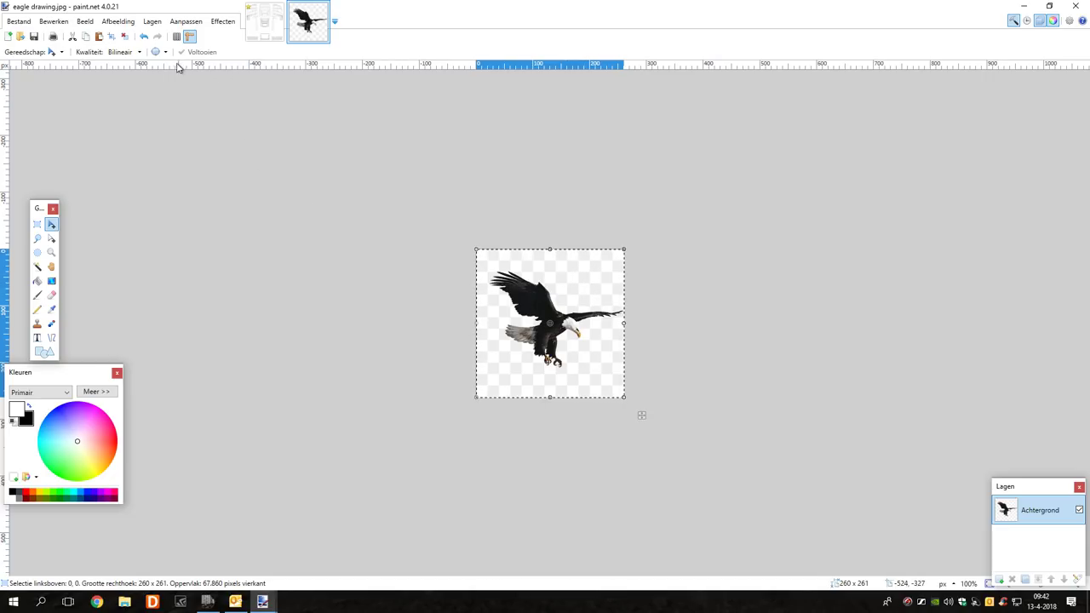
{"action": "left_click", "coordinate": [124, 36]}
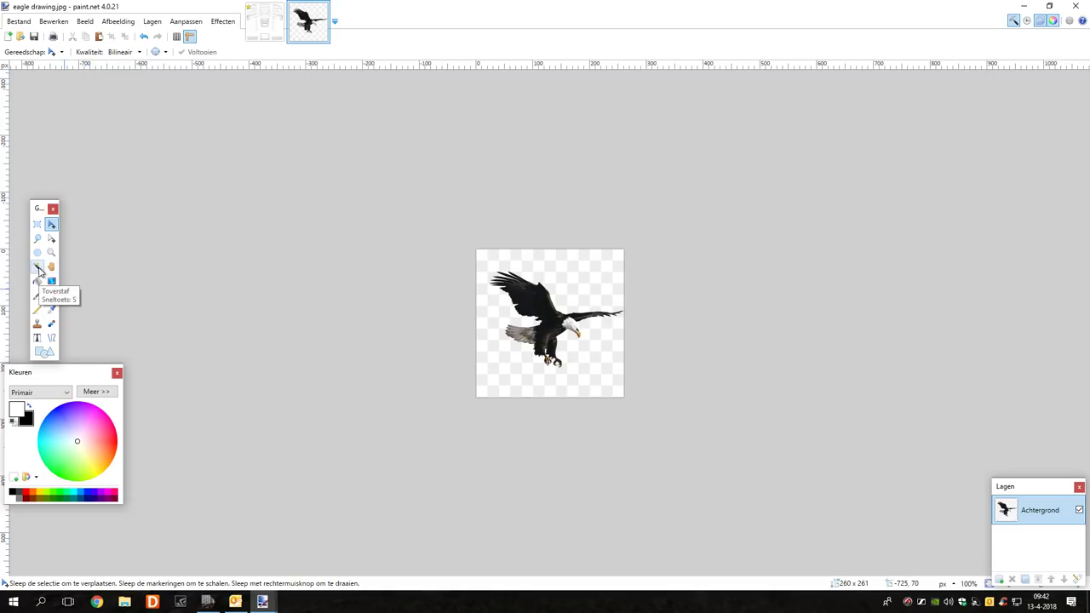
{"action": "left_click", "coordinate": [37, 268]}
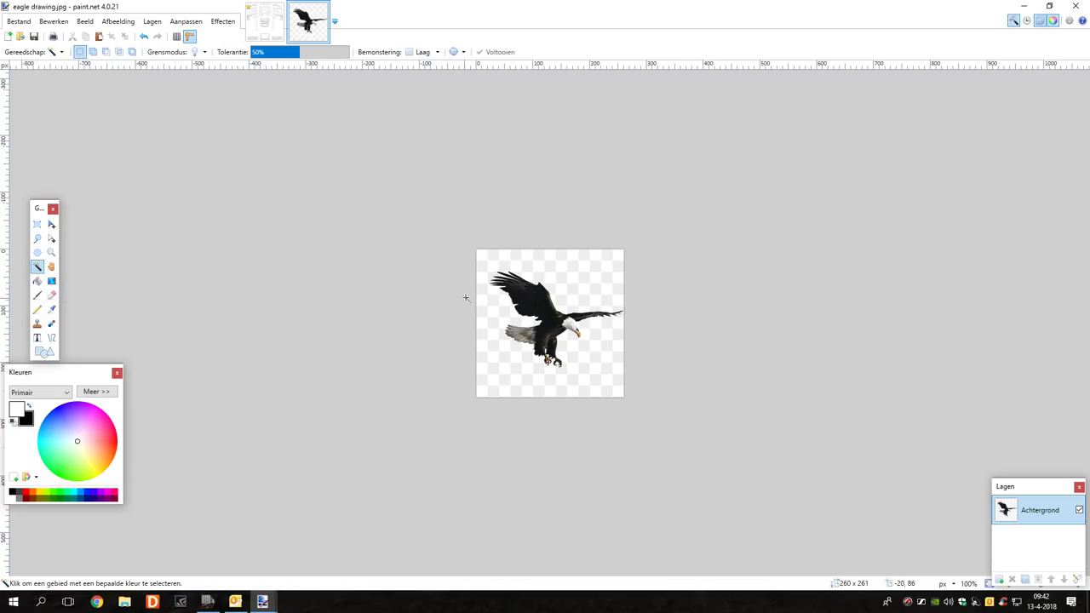
{"action": "left_click", "coordinate": [493, 306]}
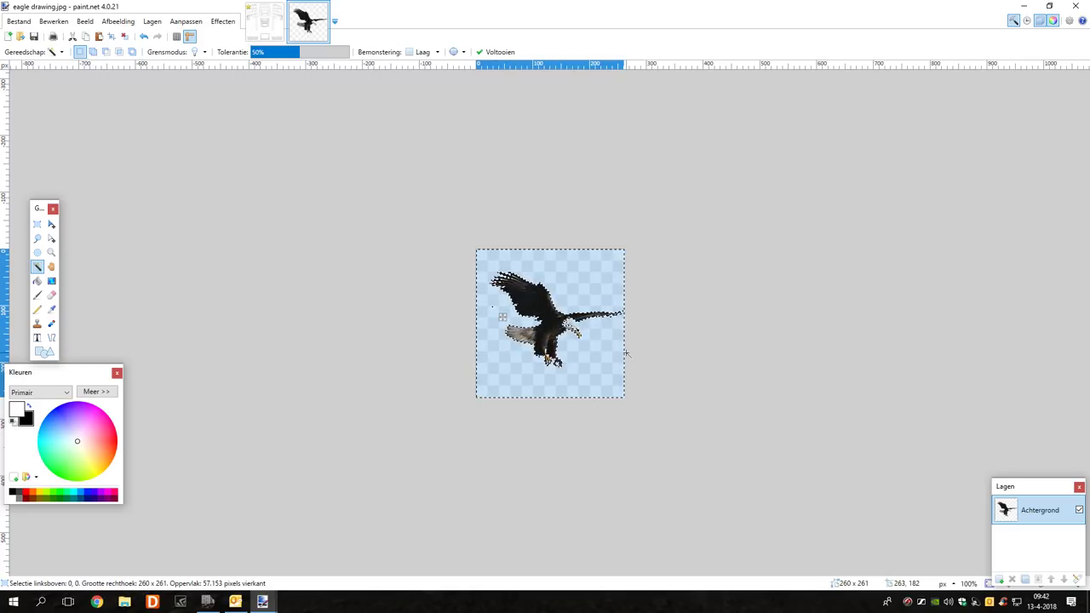
{"action": "scroll", "coordinate": [572, 332], "scroll_direction": "up", "scroll_amount": 3}
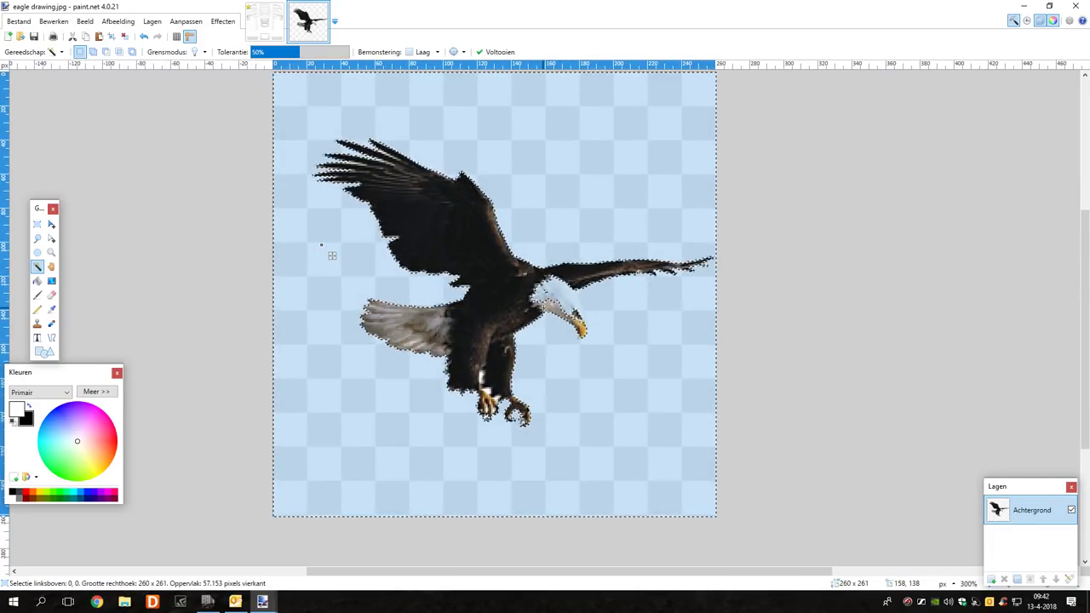
{"action": "left_click_drag", "start_coordinate": [310, 63], "coordinate": [363, 58]}
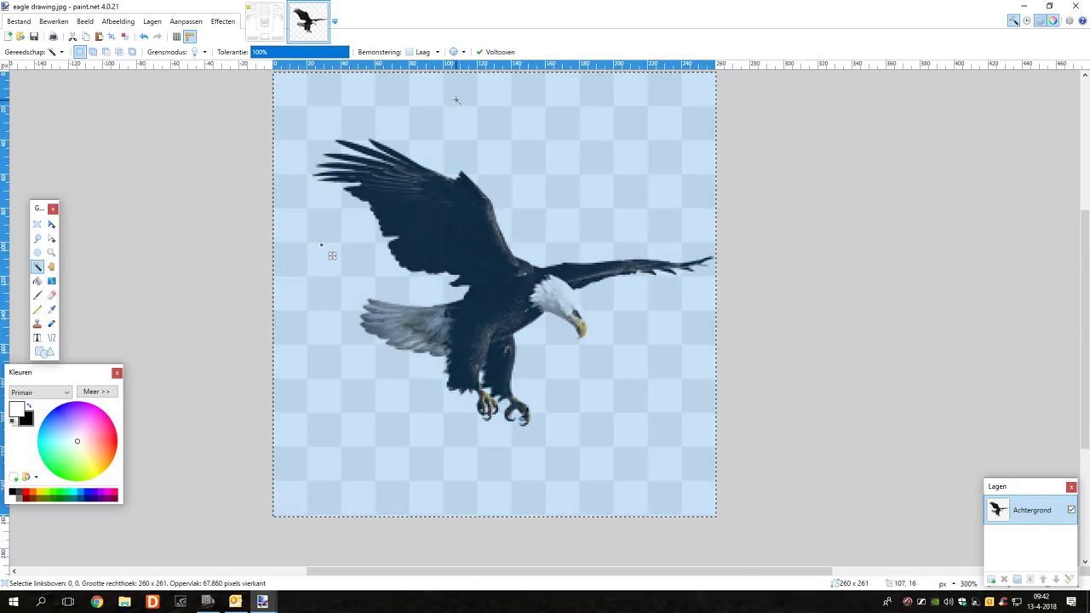
{"action": "left_click", "coordinate": [128, 36]}
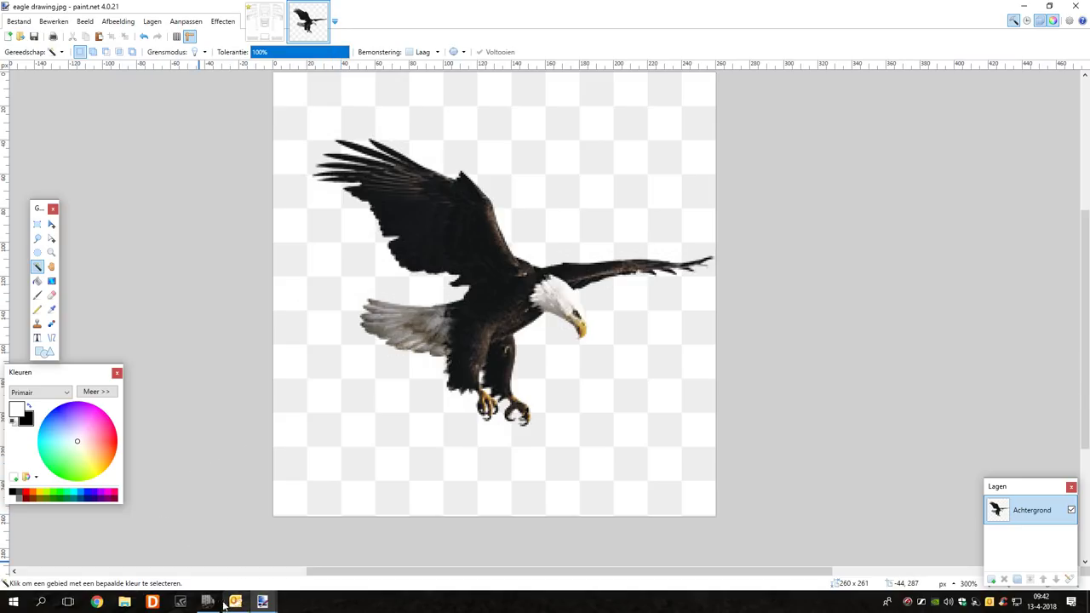
Close the eagle drawing, switch to Chrome and search Google Images for "eagle.png"
{"action": "left_click", "coordinate": [324, 10]}
{"action": "left_click", "coordinate": [97, 601]}
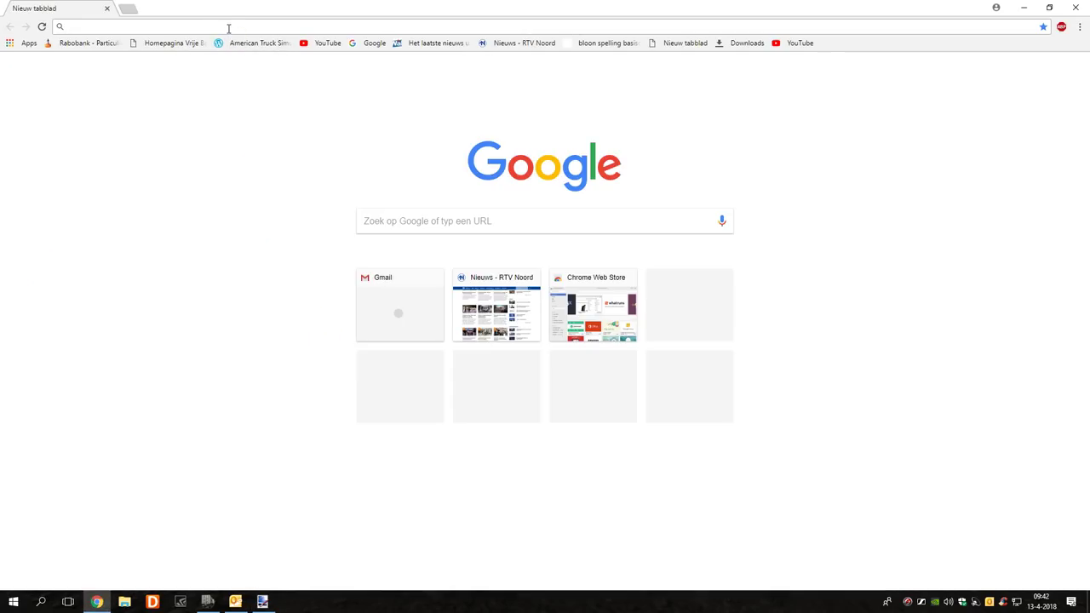
{"action": "left_click", "coordinate": [230, 27]}
{"action": "type", "text": "e"}
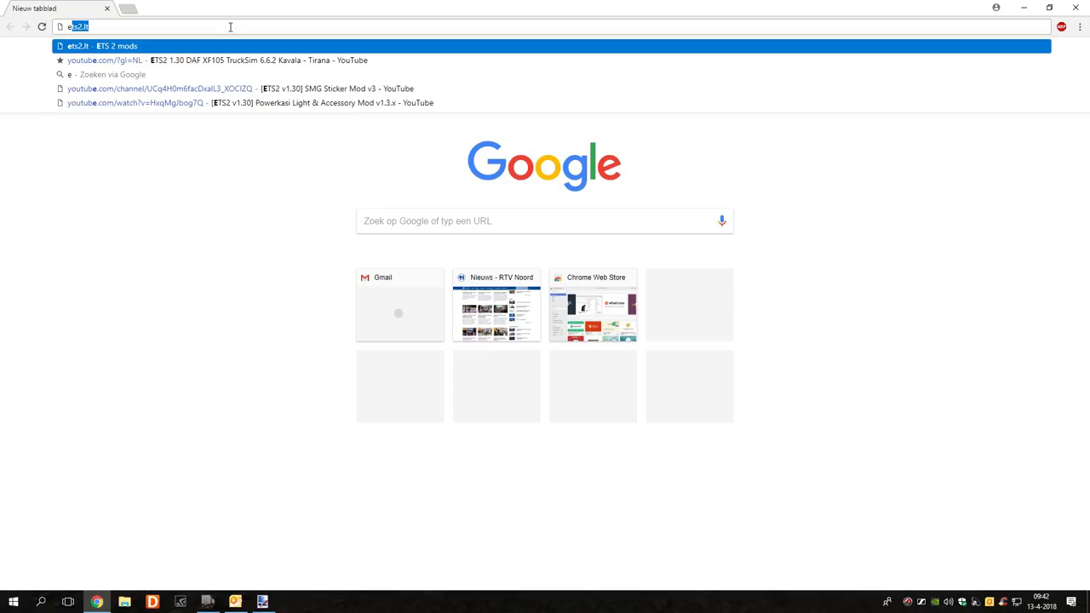
{"action": "type", "text": "agl"}
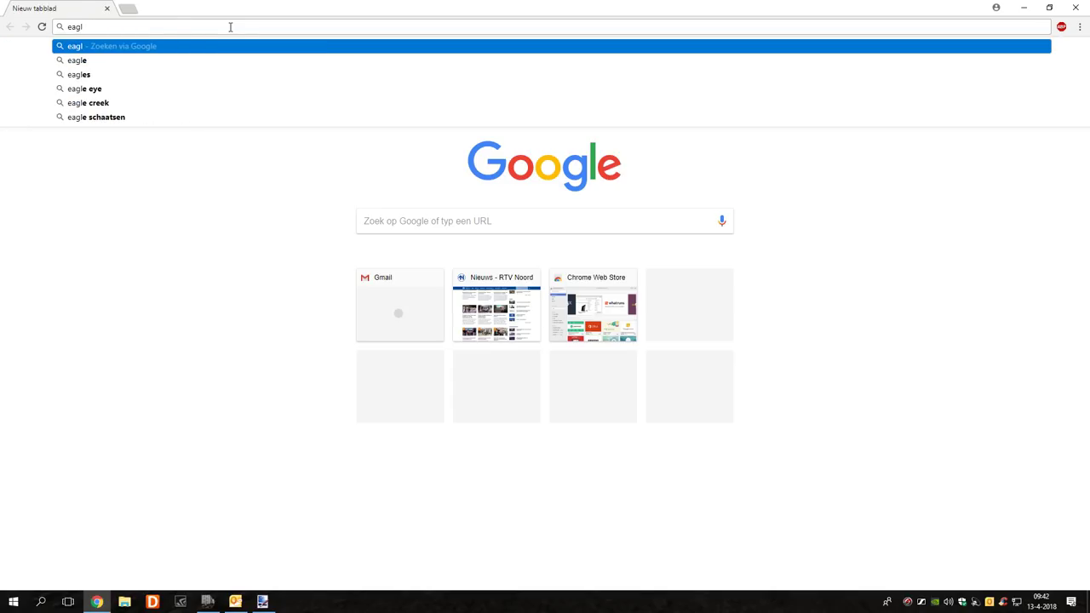
{"action": "type", "text": "e.png"}
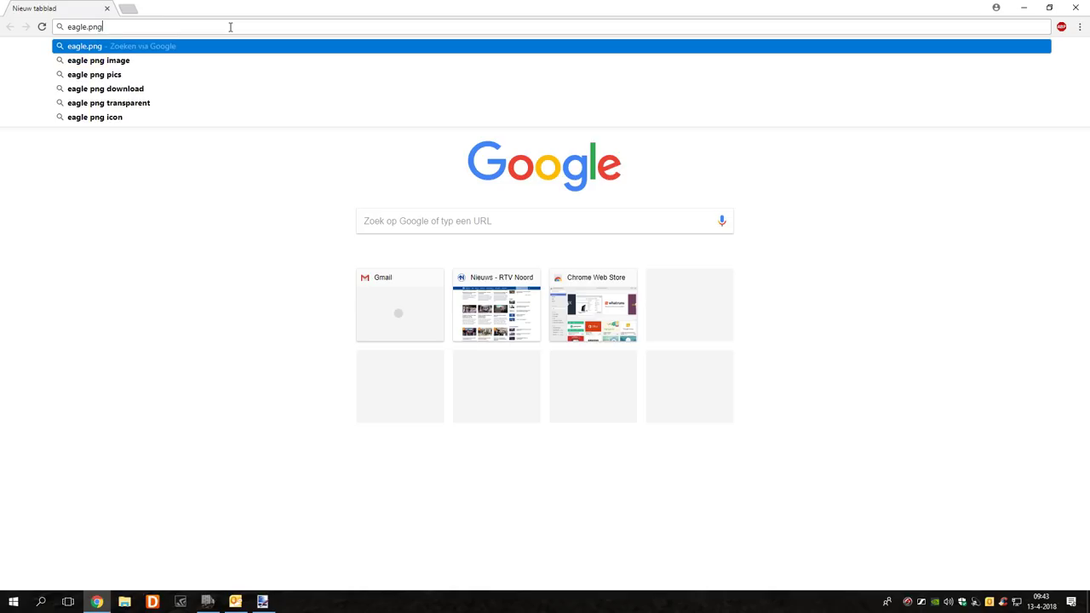
{"action": "key", "text": "Return"}
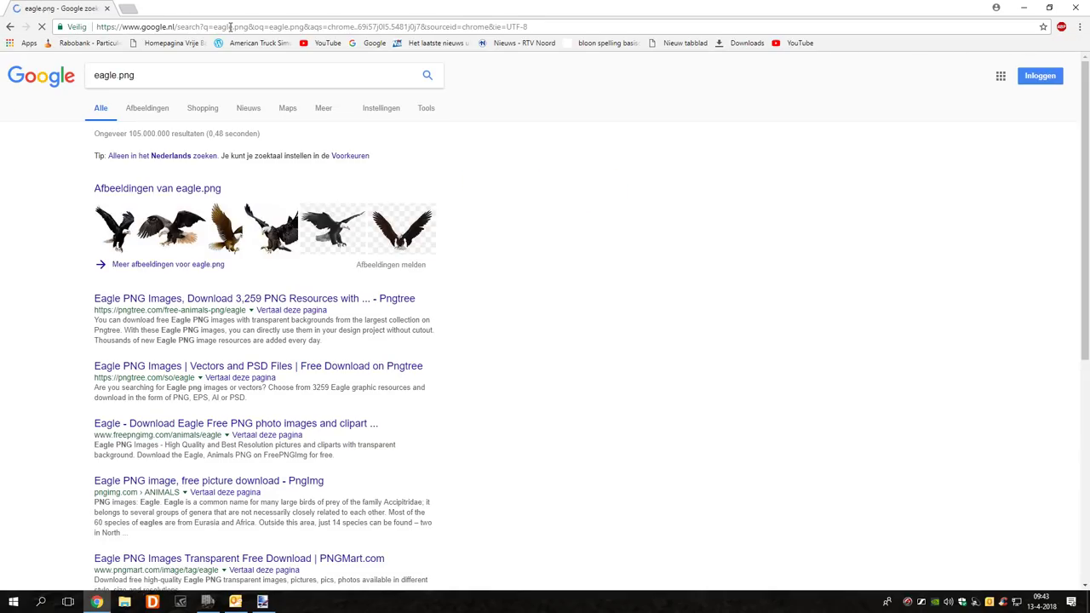
{"action": "left_click", "coordinate": [151, 109]}
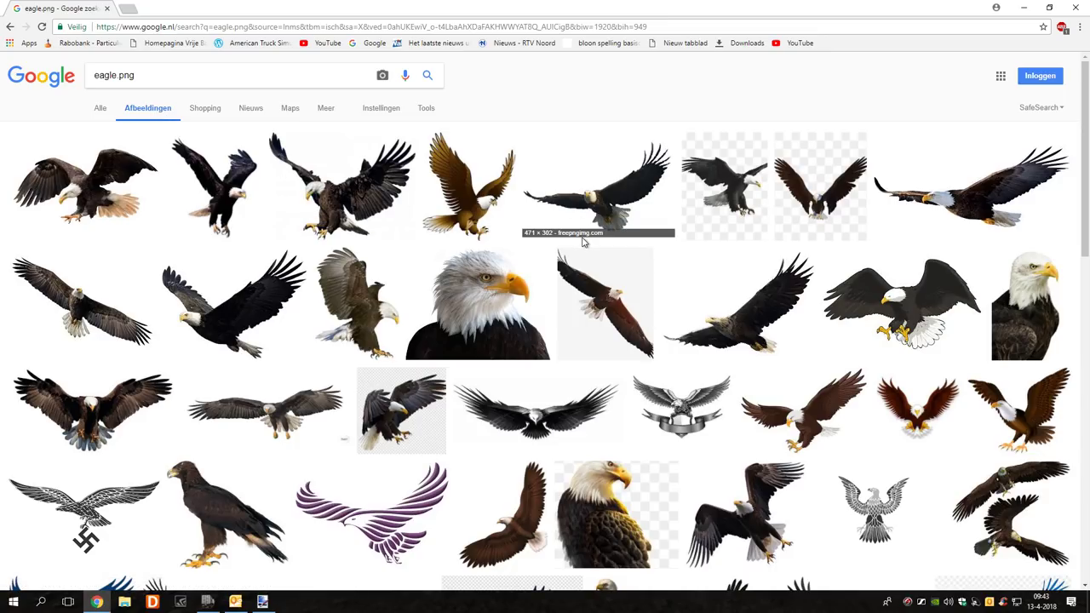
Look through the eagle image results for a picture suitable for the truck skin
{"action": "scroll", "coordinate": [583, 242], "scroll_direction": "down", "scroll_amount": 2}
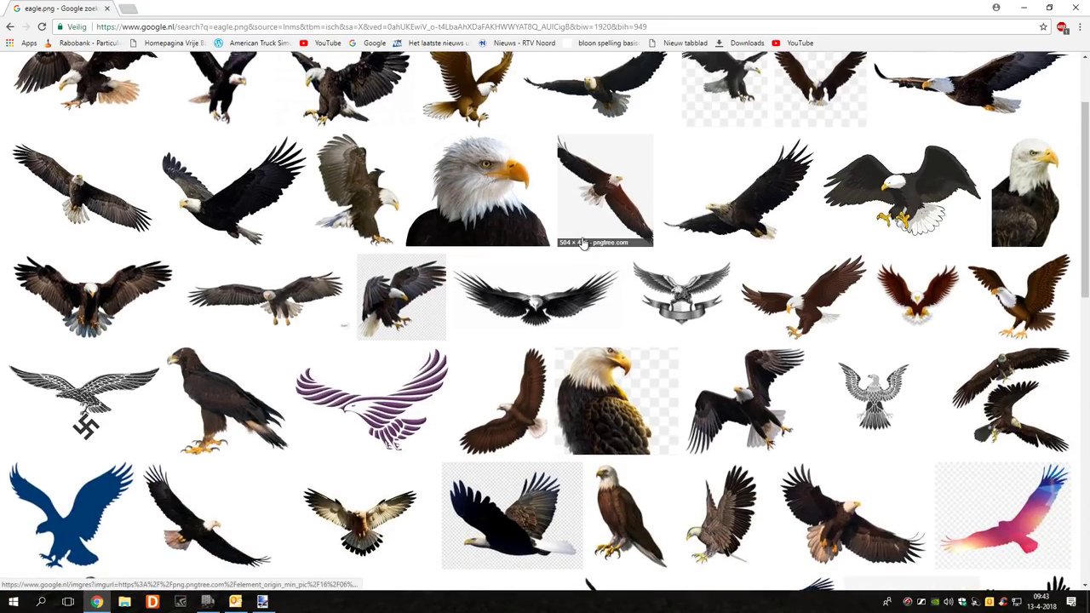
{"action": "scroll", "coordinate": [584, 243], "scroll_direction": "down", "scroll_amount": 2}
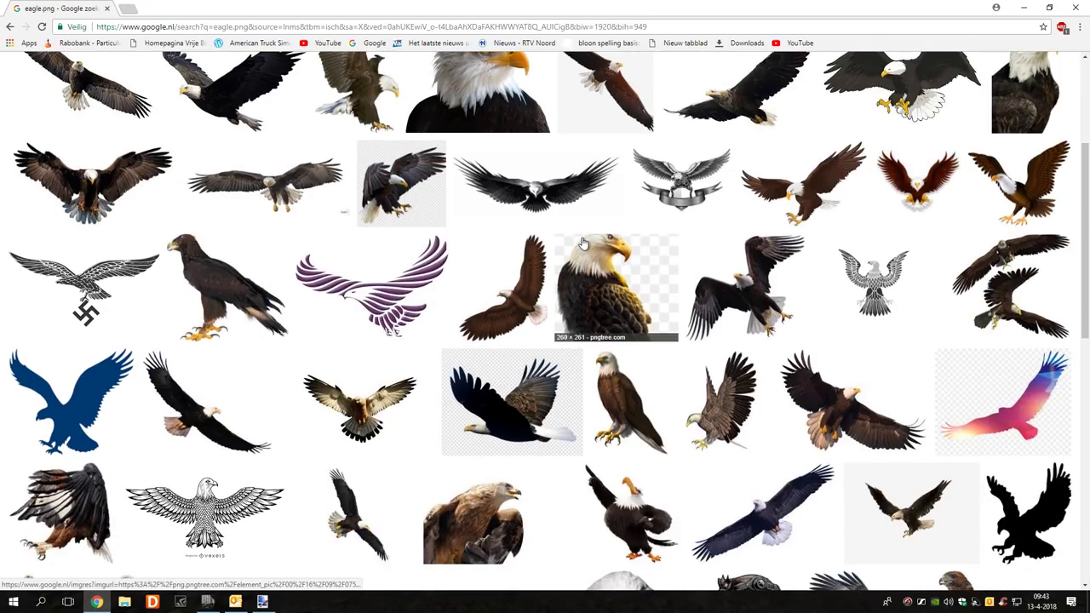
{"action": "scroll", "coordinate": [584, 245], "scroll_direction": "down", "scroll_amount": 1}
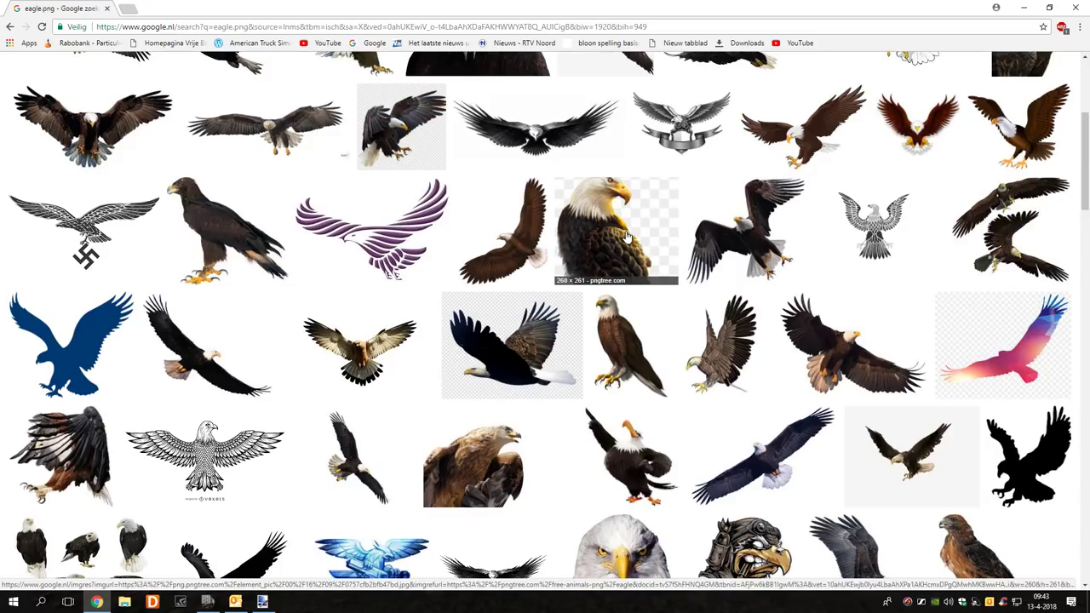
{"action": "scroll", "coordinate": [625, 246], "scroll_direction": "down", "scroll_amount": 3}
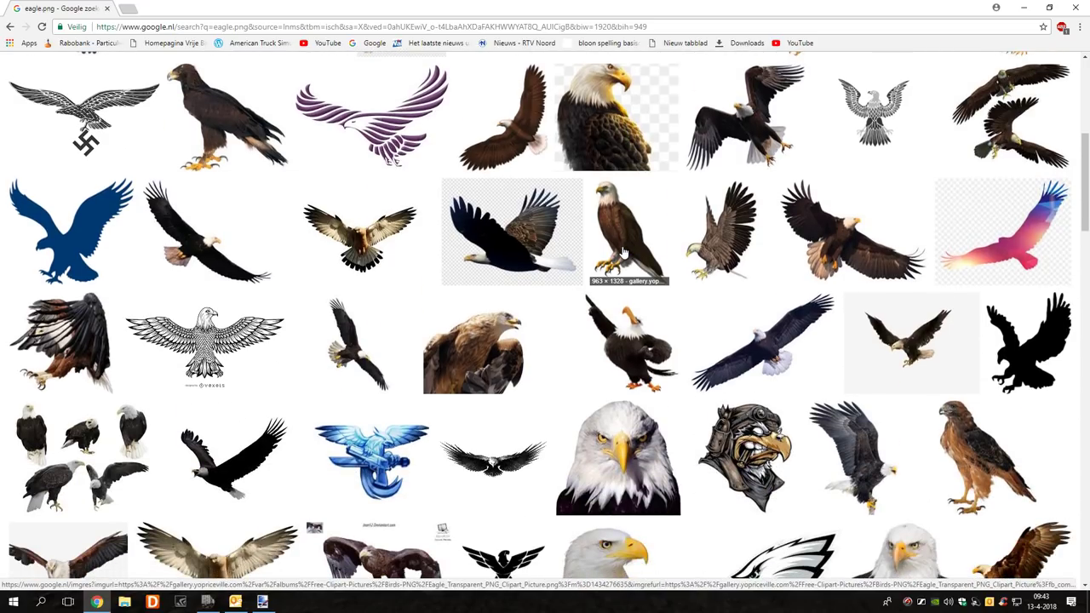
{"action": "scroll", "coordinate": [623, 252], "scroll_direction": "down", "scroll_amount": 1}
{"action": "scroll", "coordinate": [624, 253], "scroll_direction": "down", "scroll_amount": 5}
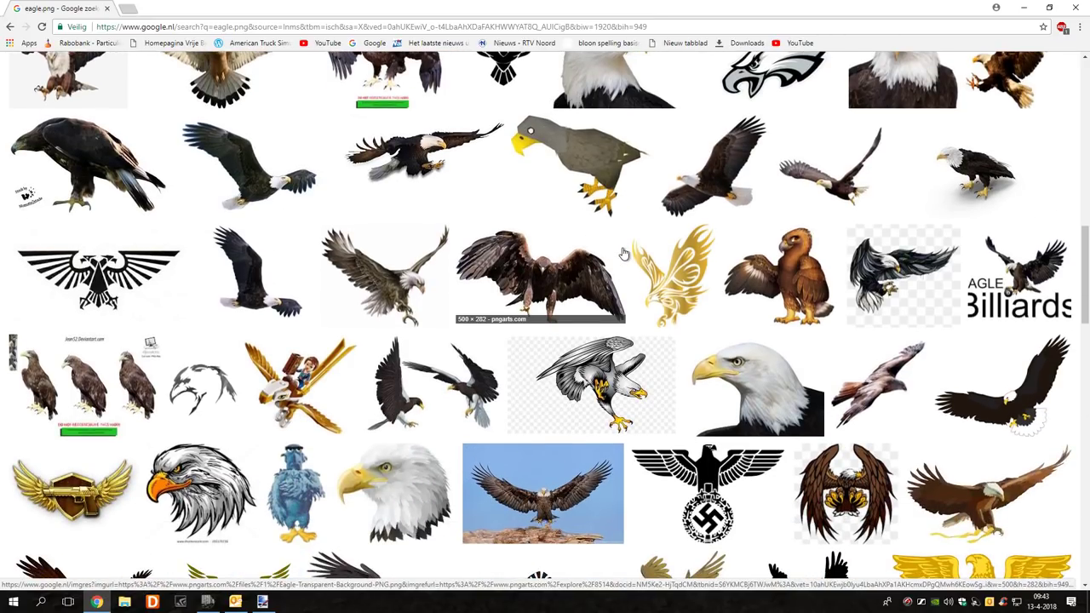
{"action": "scroll", "coordinate": [623, 253], "scroll_direction": "down", "scroll_amount": 2}
{"action": "scroll", "coordinate": [624, 253], "scroll_direction": "down", "scroll_amount": 2}
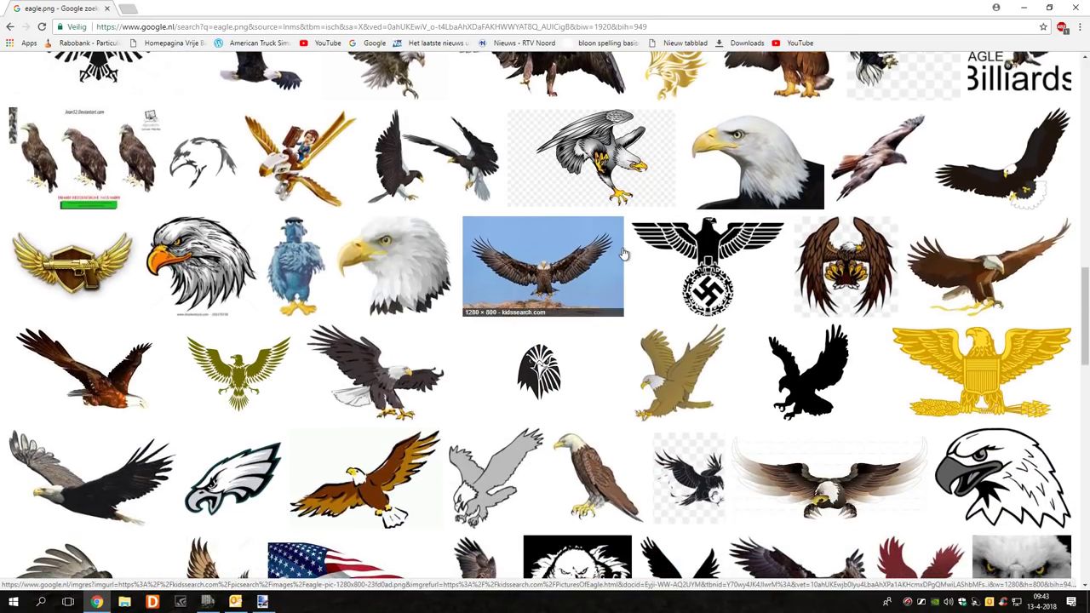
{"action": "scroll", "coordinate": [623, 253], "scroll_direction": "down", "scroll_amount": 6}
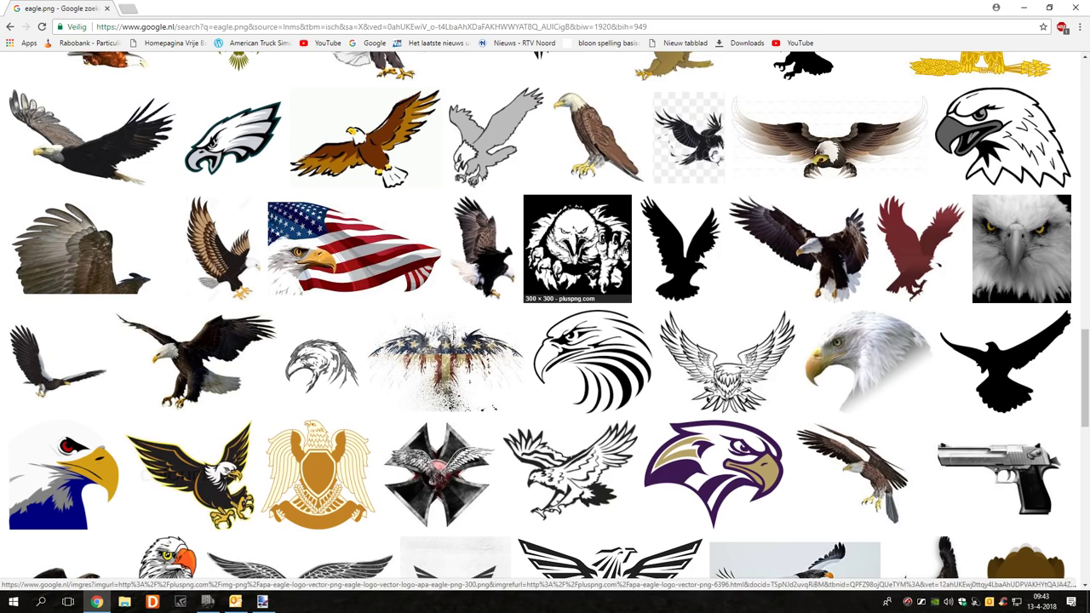
{"action": "scroll", "coordinate": [623, 253], "scroll_direction": "down", "scroll_amount": 4}
{"action": "scroll", "coordinate": [624, 253], "scroll_direction": "down", "scroll_amount": 5}
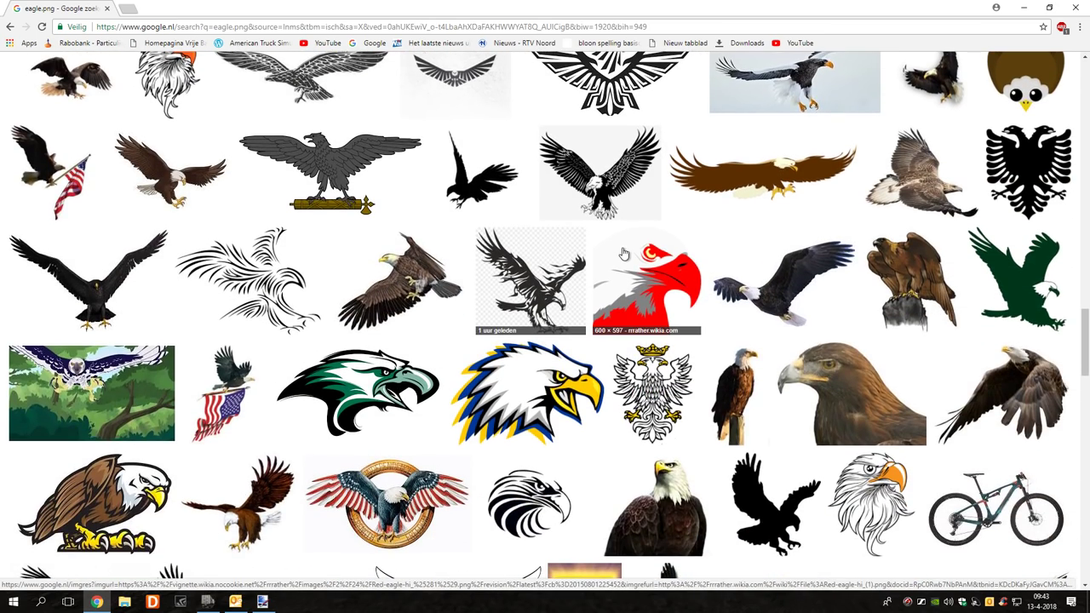
{"action": "scroll", "coordinate": [623, 253], "scroll_direction": "down", "scroll_amount": 5}
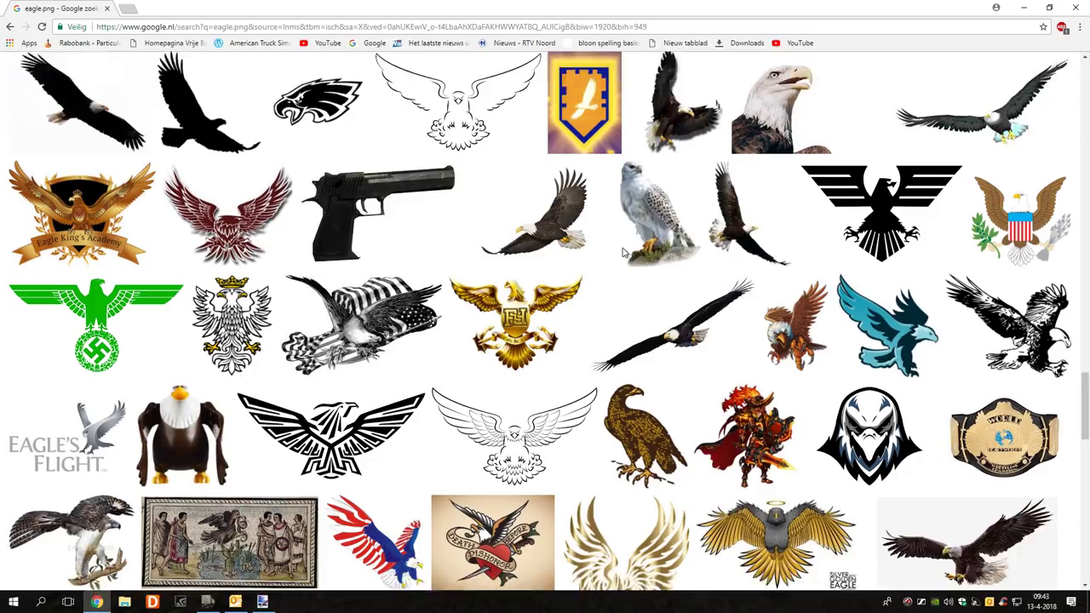
{"action": "scroll", "coordinate": [623, 253], "scroll_direction": "down", "scroll_amount": 2}
{"action": "scroll", "coordinate": [623, 253], "scroll_direction": "down", "scroll_amount": 3}
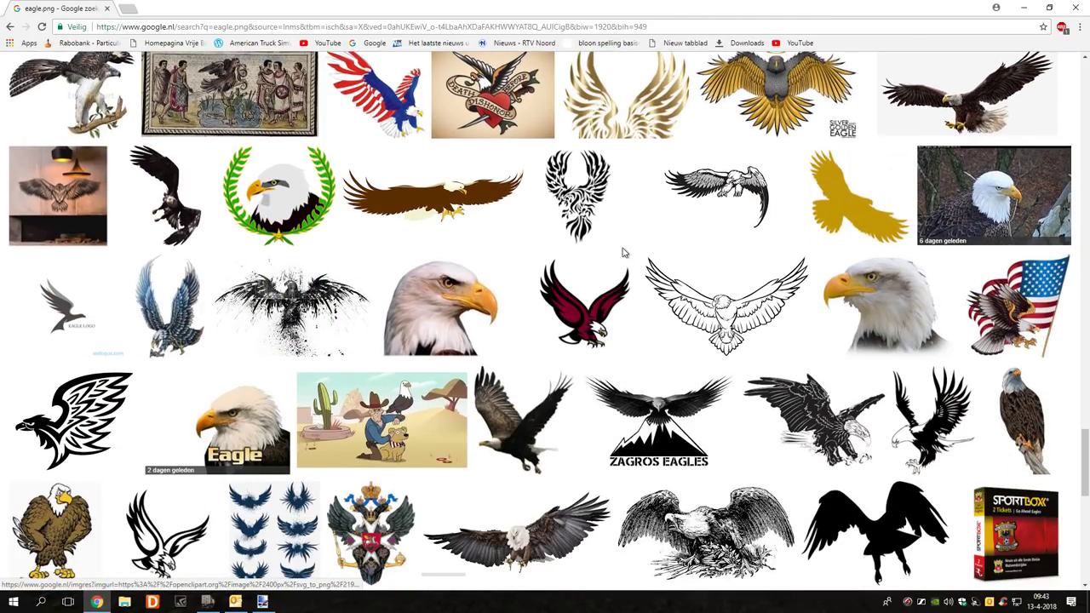
{"action": "scroll", "coordinate": [623, 253], "scroll_direction": "down", "scroll_amount": 3}
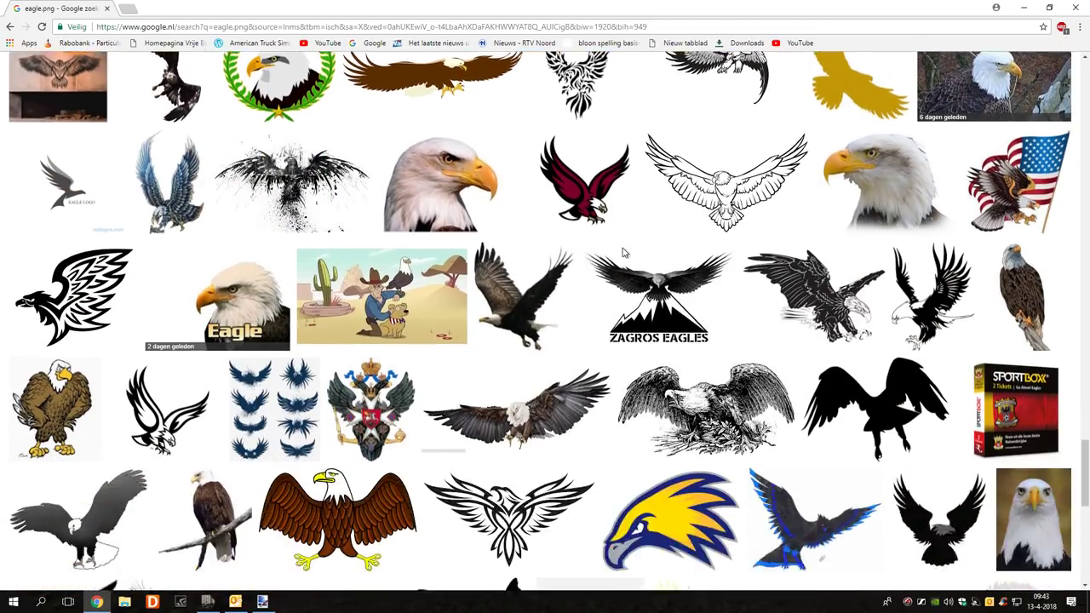
{"action": "scroll", "coordinate": [623, 253], "scroll_direction": "down", "scroll_amount": 2}
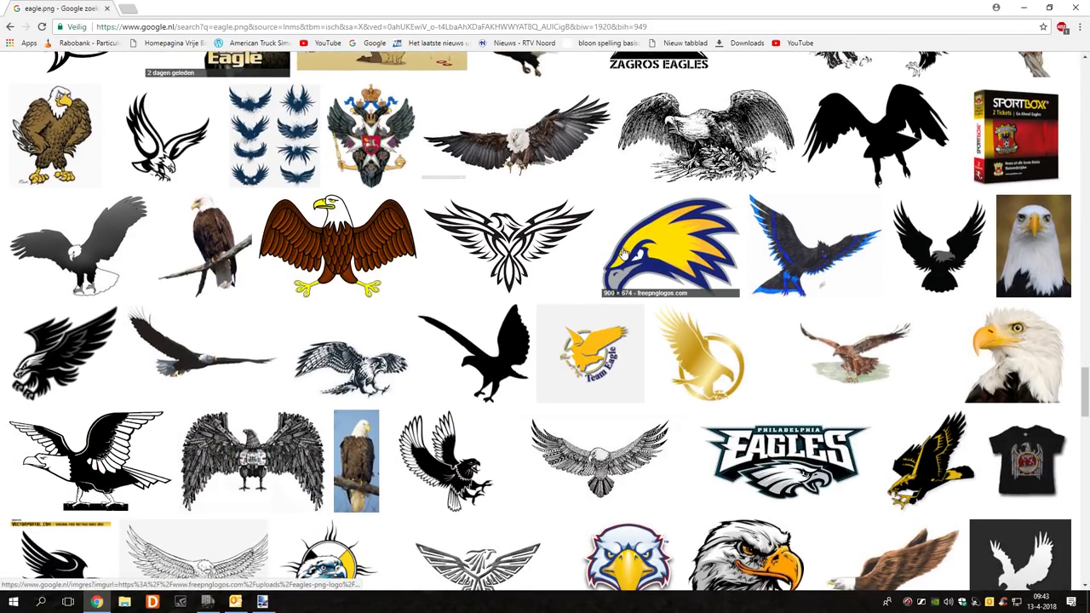
{"action": "scroll", "coordinate": [623, 253], "scroll_direction": "down", "scroll_amount": 1}
{"action": "scroll", "coordinate": [624, 253], "scroll_direction": "down", "scroll_amount": 3}
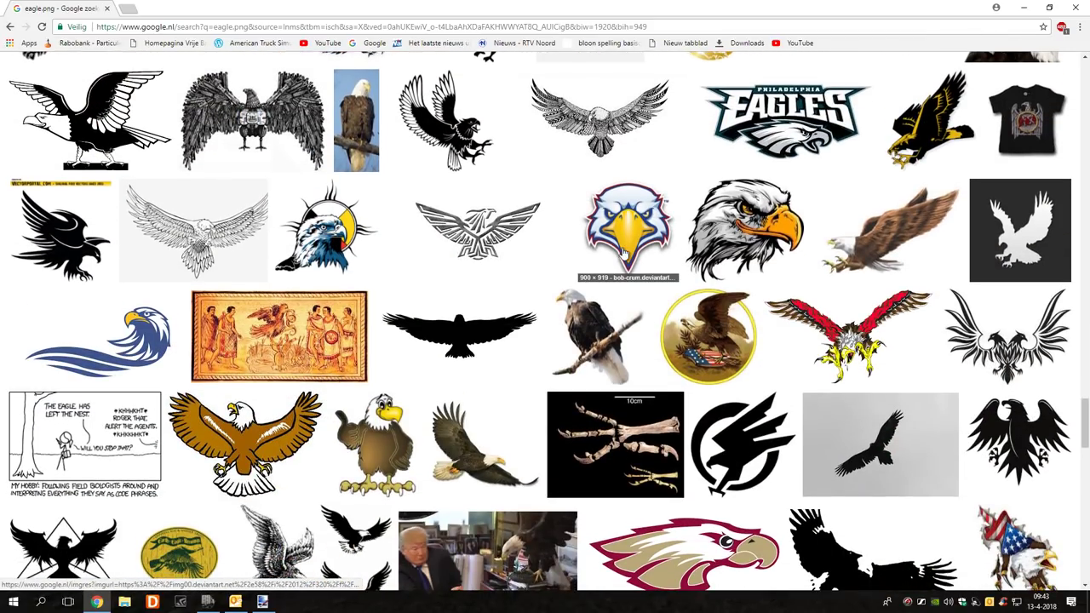
{"action": "scroll", "coordinate": [624, 252], "scroll_direction": "down", "scroll_amount": 3}
{"action": "scroll", "coordinate": [624, 253], "scroll_direction": "down", "scroll_amount": 1}
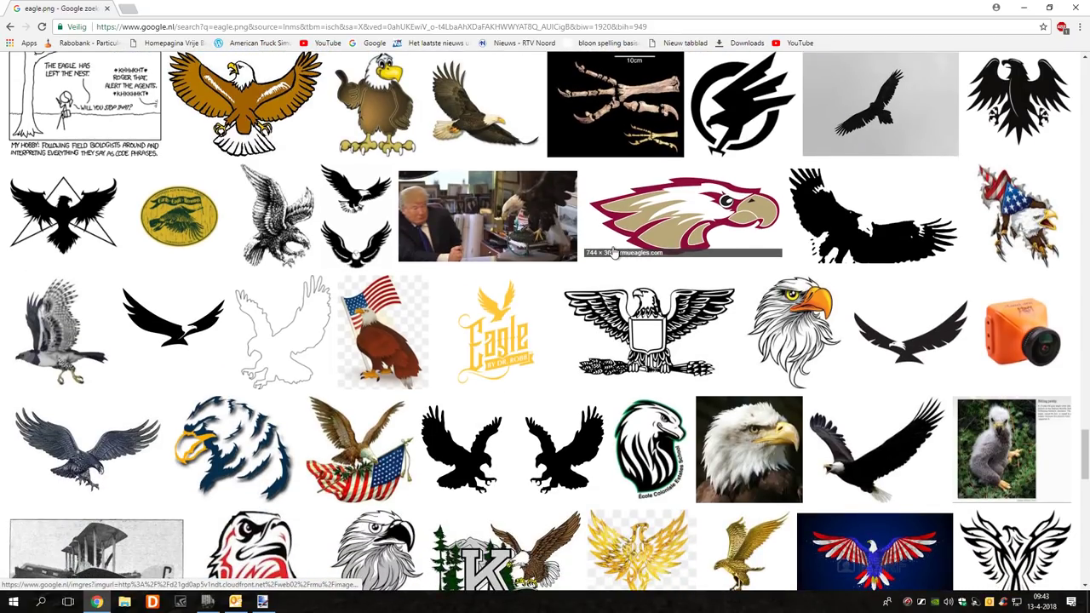
{"action": "scroll", "coordinate": [615, 253], "scroll_direction": "down", "scroll_amount": 2}
{"action": "scroll", "coordinate": [613, 253], "scroll_direction": "down", "scroll_amount": 5}
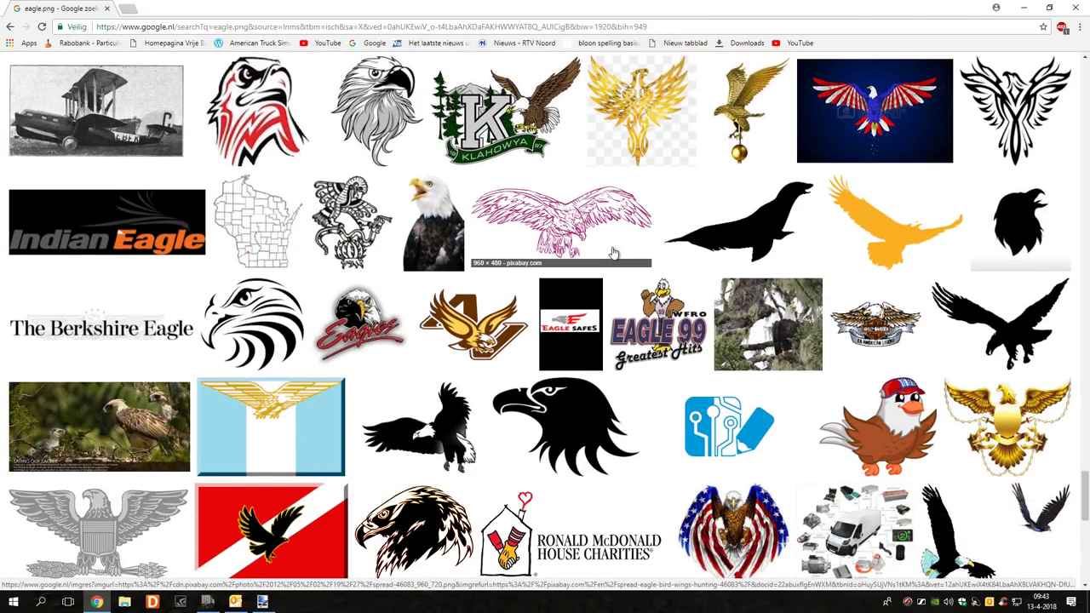
{"action": "scroll", "coordinate": [613, 253], "scroll_direction": "down", "scroll_amount": 3}
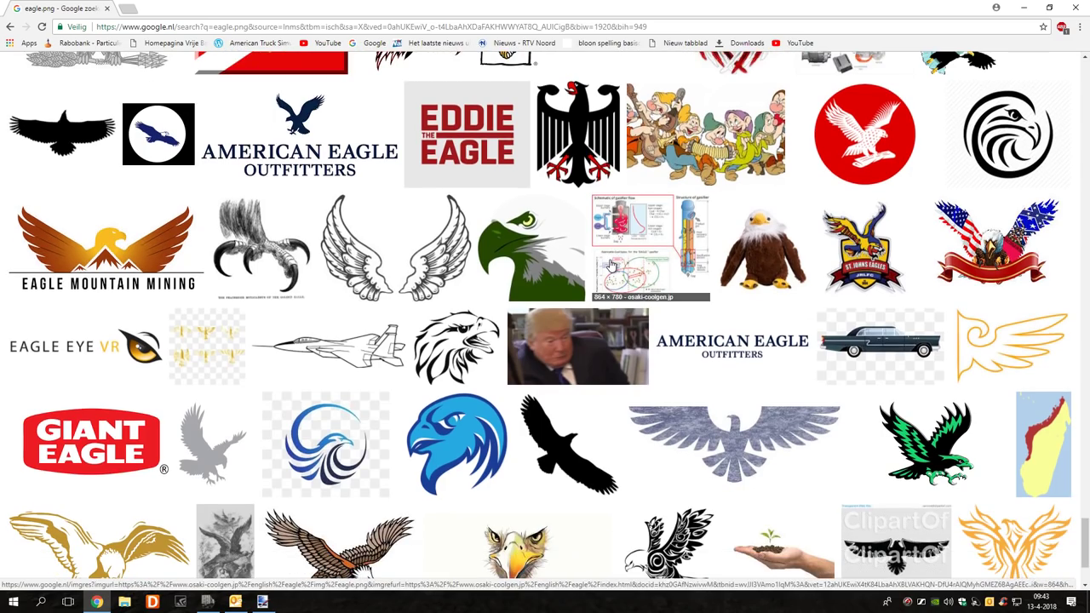
{"action": "scroll", "coordinate": [610, 266], "scroll_direction": "down", "scroll_amount": 2}
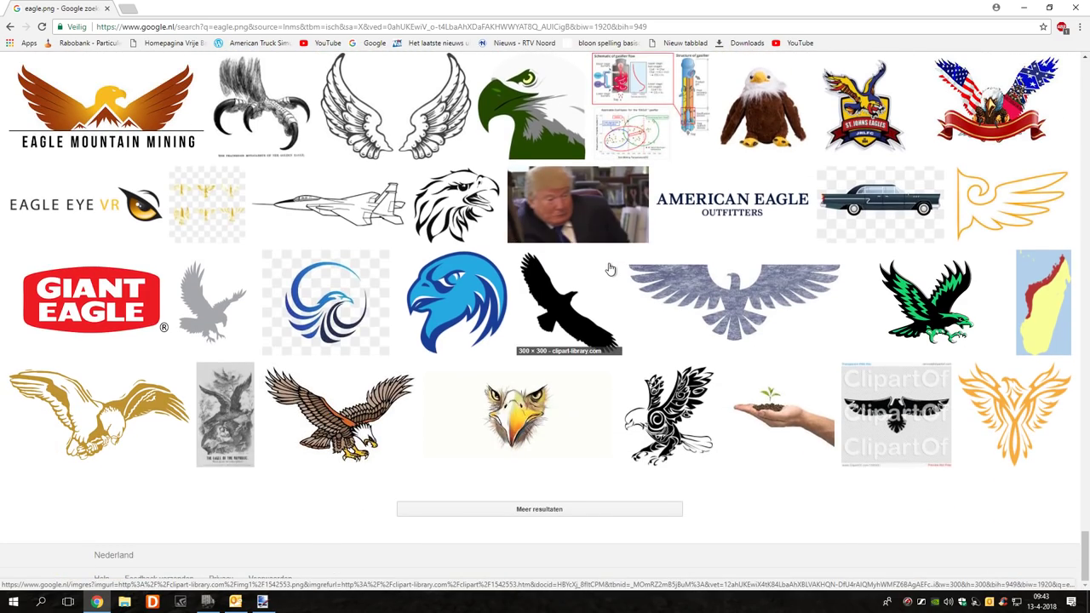
Return to the earlier image results and open the preview of the flying bald eagle on a checkered background
{"action": "scroll", "coordinate": [611, 269], "scroll_direction": "up", "scroll_amount": 20}
{"action": "scroll", "coordinate": [611, 274], "scroll_direction": "up", "scroll_amount": 15}
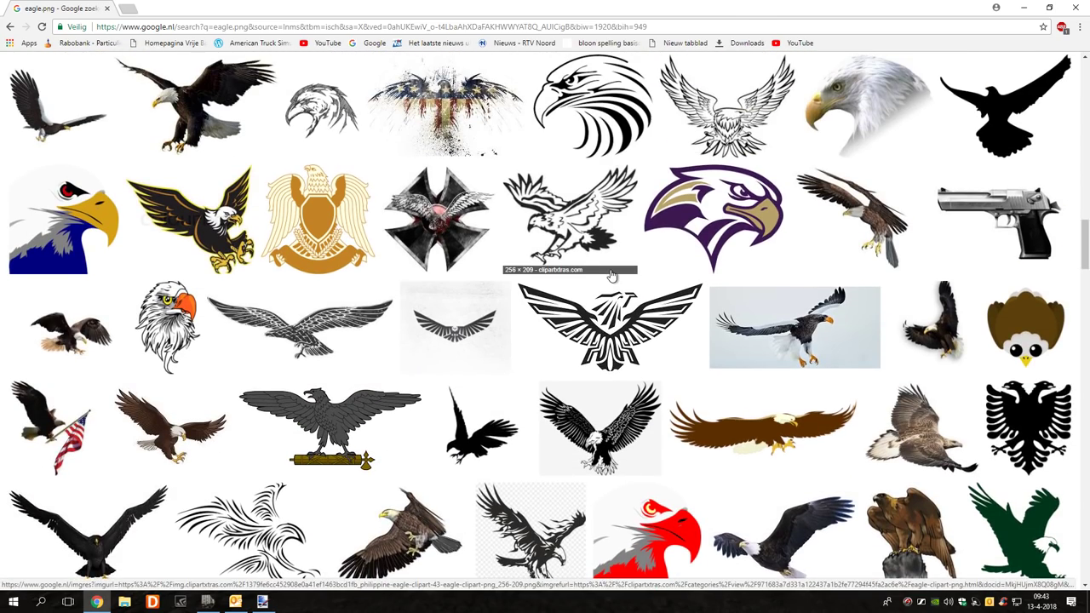
{"action": "scroll", "coordinate": [611, 275], "scroll_direction": "up", "scroll_amount": 6}
{"action": "scroll", "coordinate": [611, 275], "scroll_direction": "up", "scroll_amount": 5}
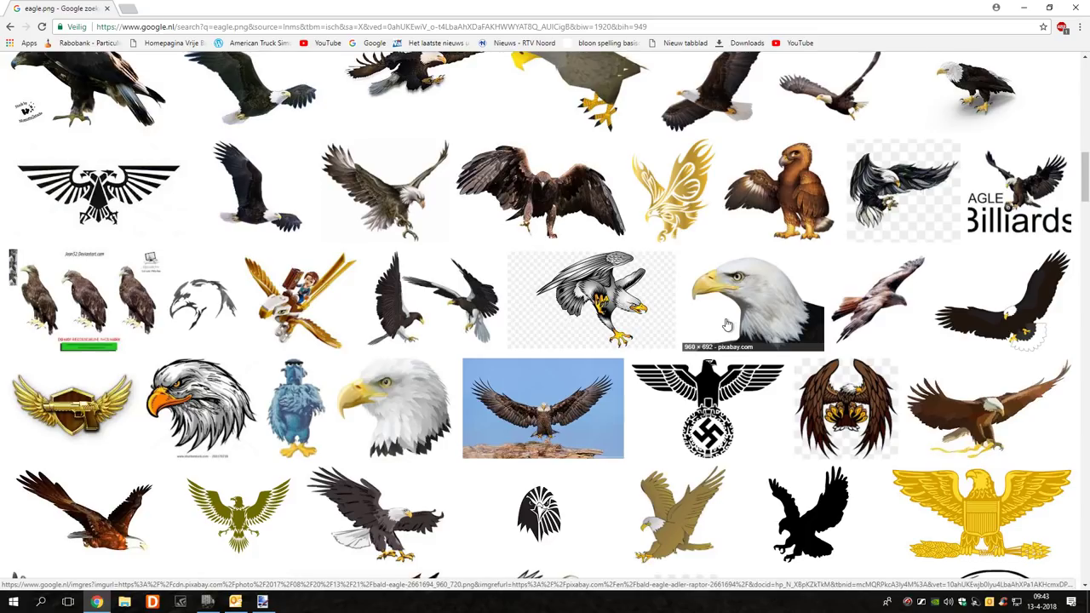
{"action": "scroll", "coordinate": [735, 328], "scroll_direction": "up", "scroll_amount": 3}
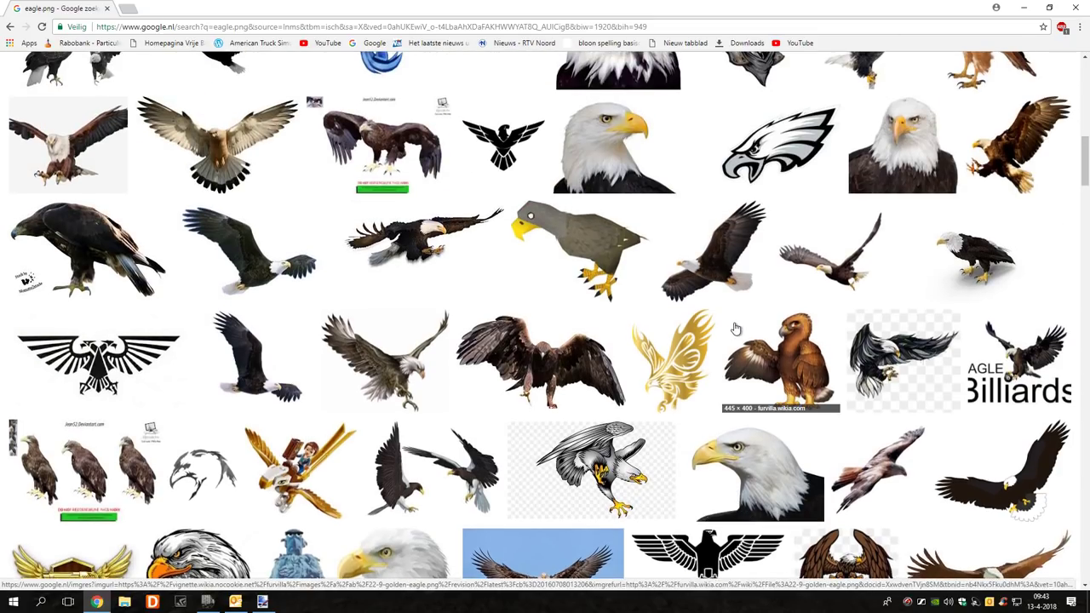
{"action": "scroll", "coordinate": [735, 328], "scroll_direction": "up", "scroll_amount": 4}
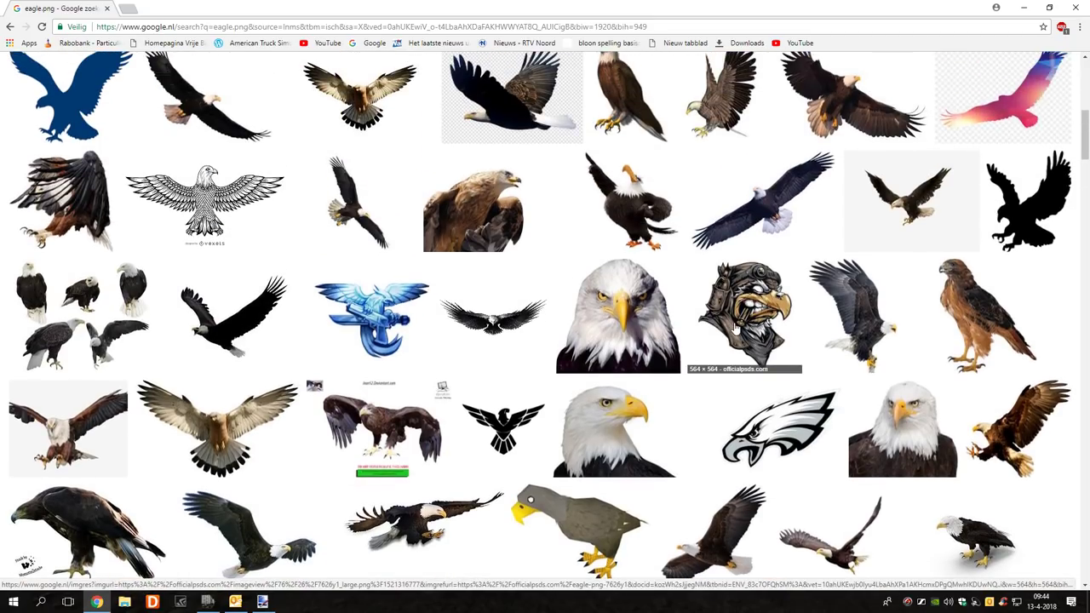
{"action": "scroll", "coordinate": [735, 328], "scroll_direction": "up", "scroll_amount": 2}
{"action": "left_click", "coordinate": [539, 192]}
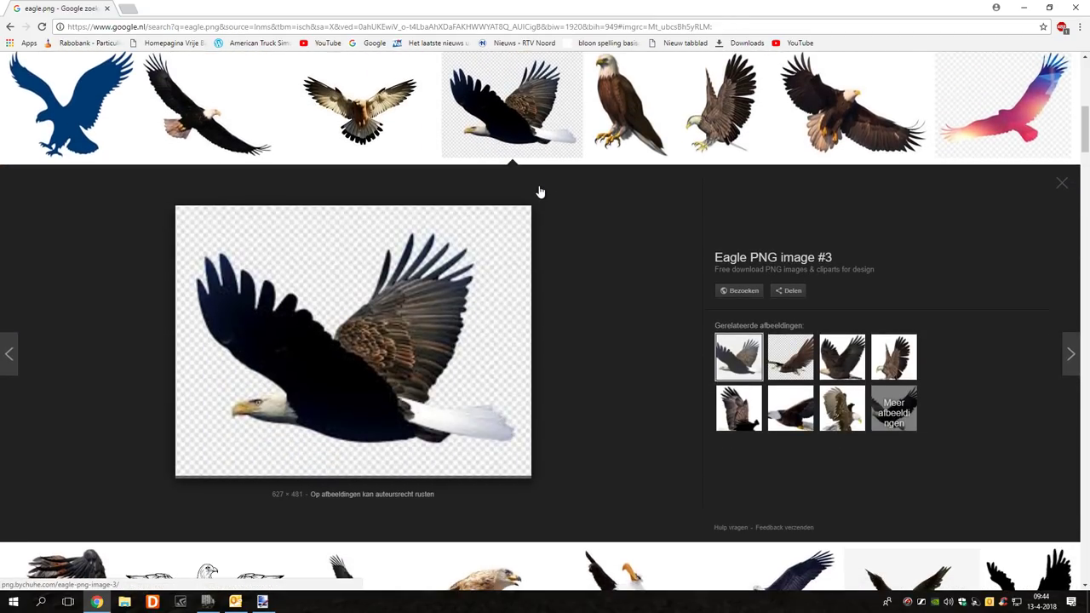
Save the flying bald eagle picture as eagle-png-image-03 in the scs trucks skins folder and return to paint.net
{"action": "right_click", "coordinate": [475, 341]}
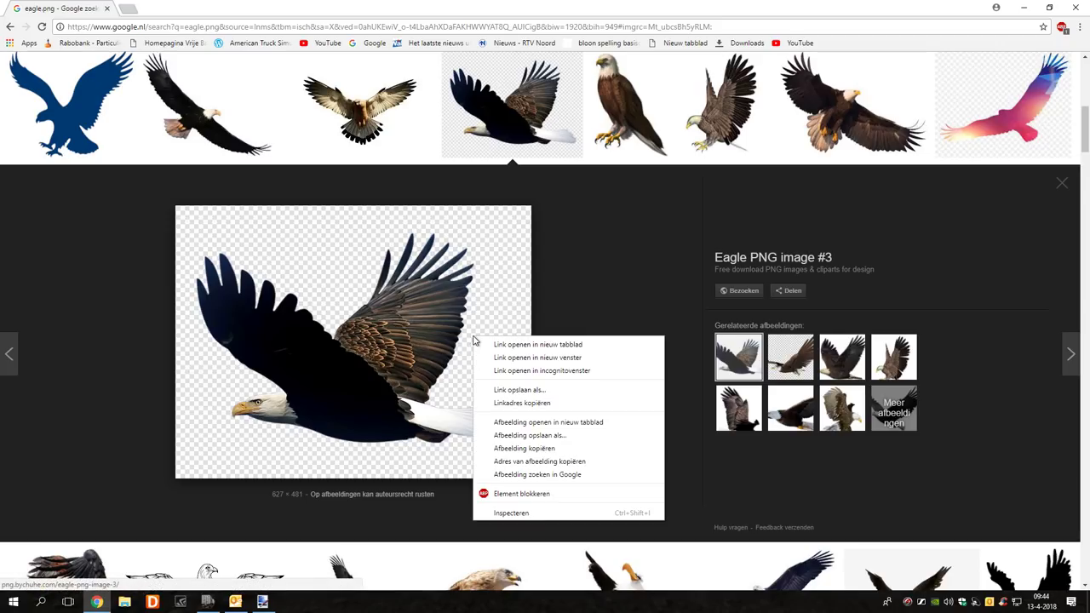
{"action": "left_click", "coordinate": [521, 436]}
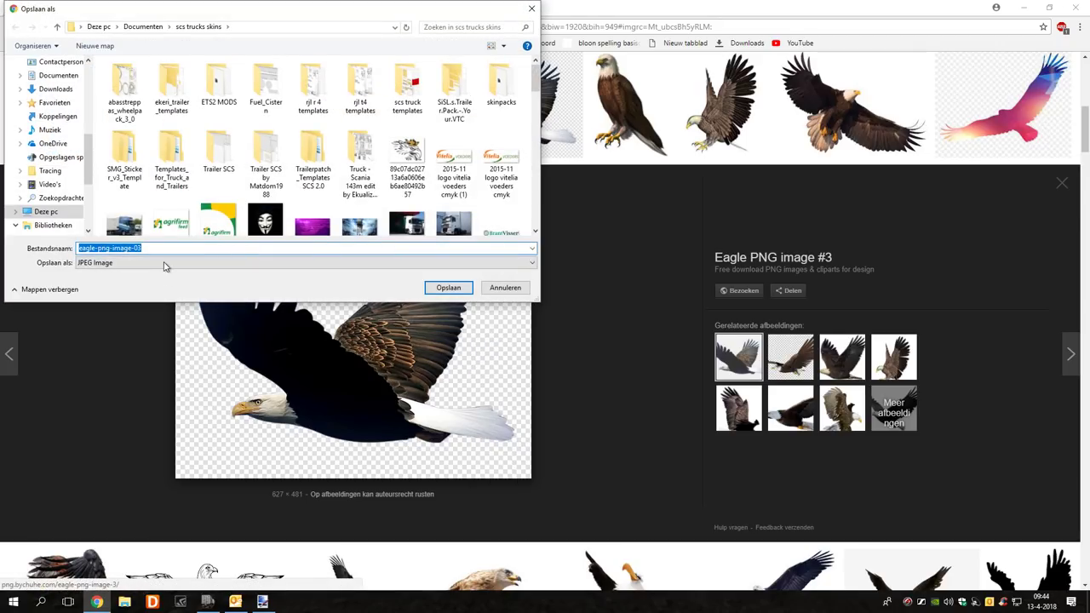
{"action": "left_click", "coordinate": [446, 288]}
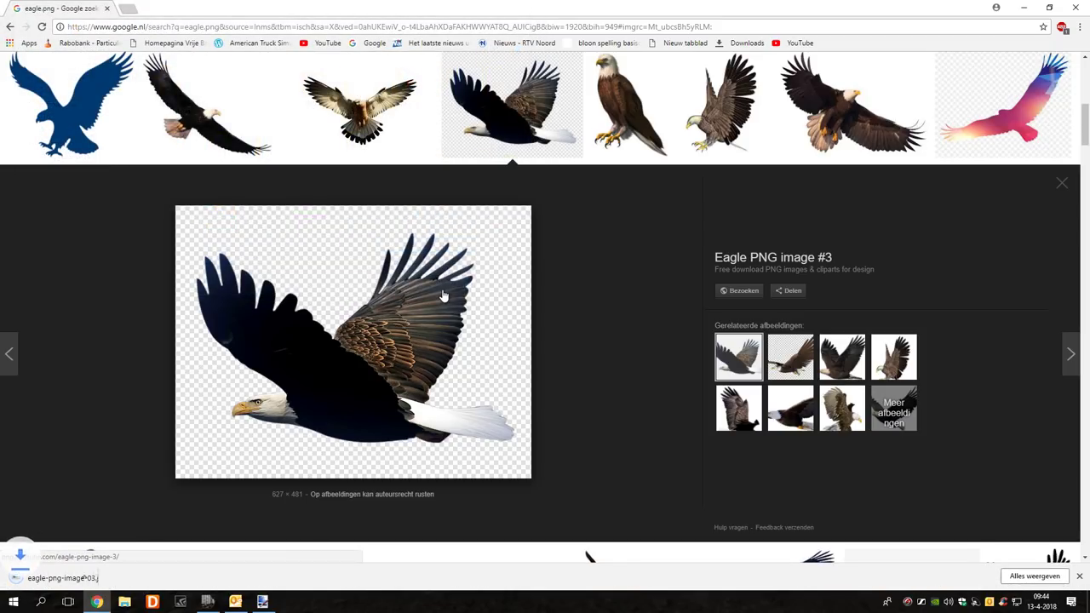
{"action": "key", "text": "alt+Tab"}
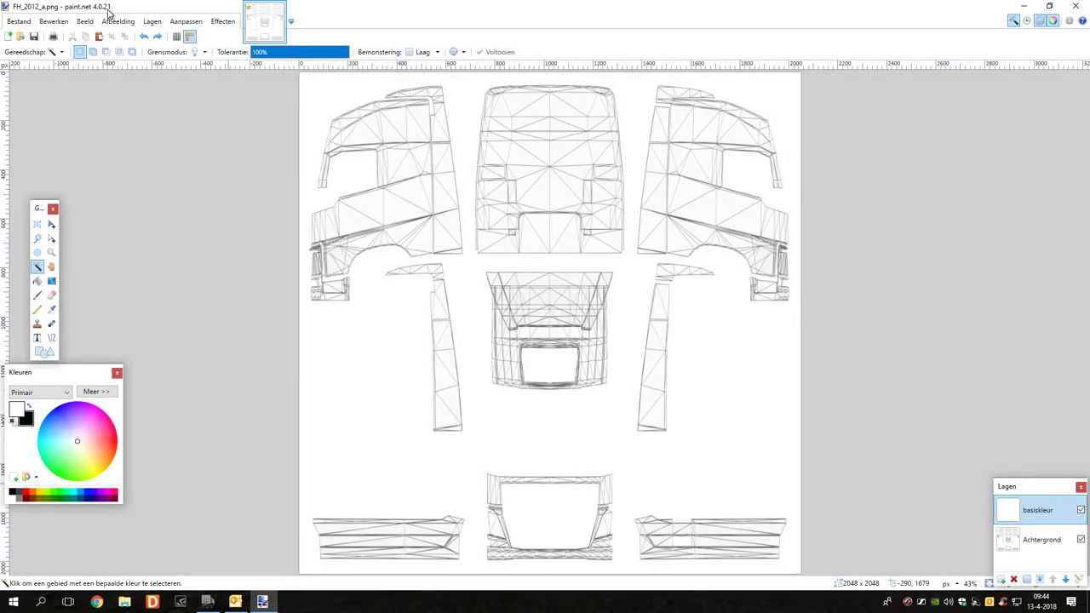
Open the eagle-png-image-03 picture from the scs trucks skins folder
{"action": "left_click", "coordinate": [19, 21]}
{"action": "left_click", "coordinate": [49, 55]}
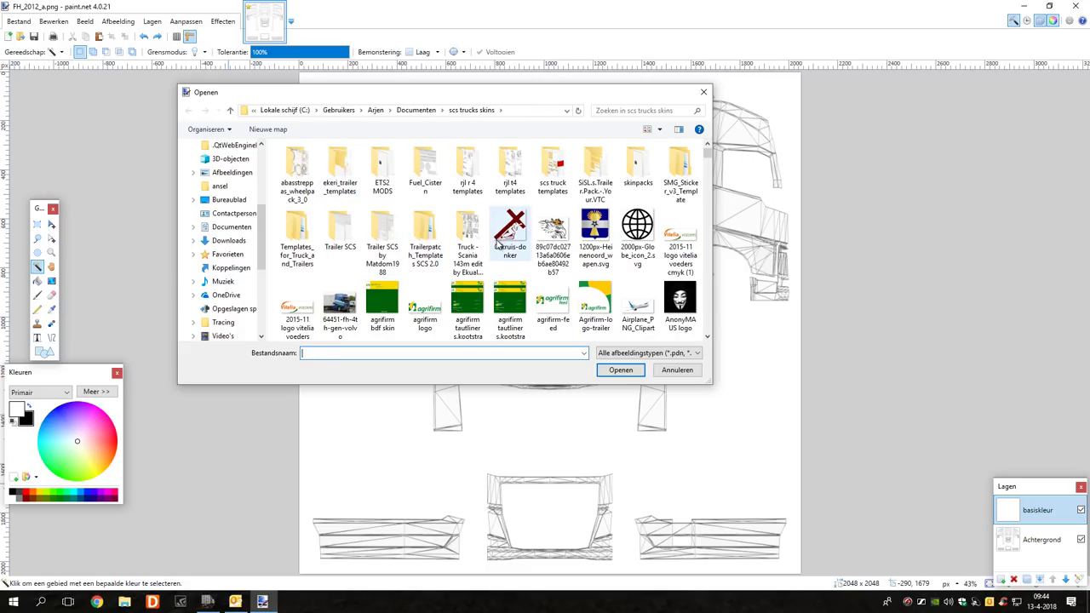
{"action": "scroll", "coordinate": [499, 246], "scroll_direction": "down", "scroll_amount": 5}
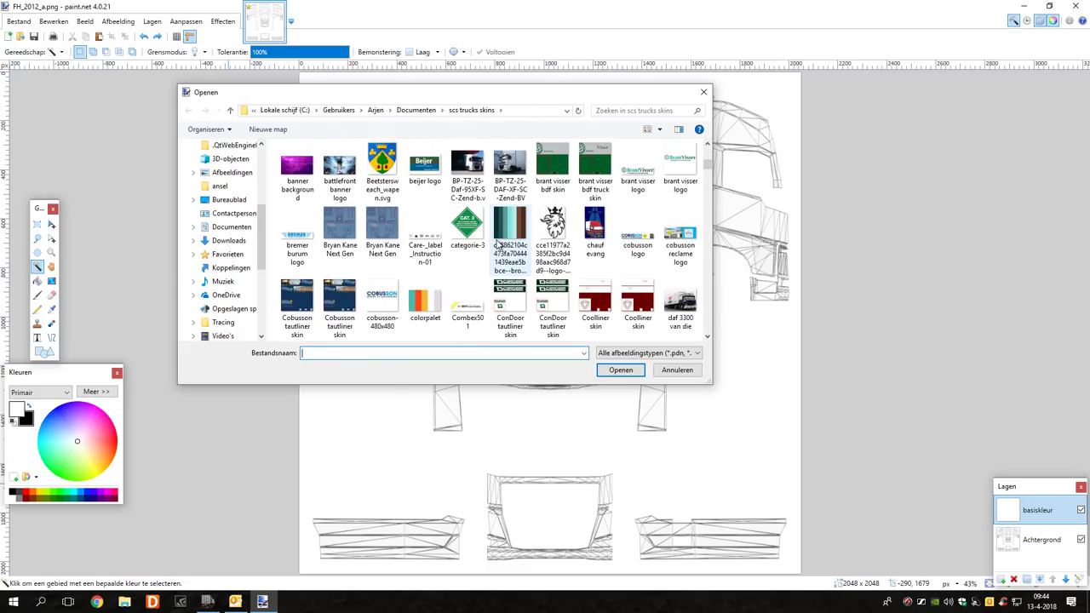
{"action": "scroll", "coordinate": [500, 245], "scroll_direction": "down", "scroll_amount": 2}
{"action": "scroll", "coordinate": [499, 246], "scroll_direction": "down", "scroll_amount": 2}
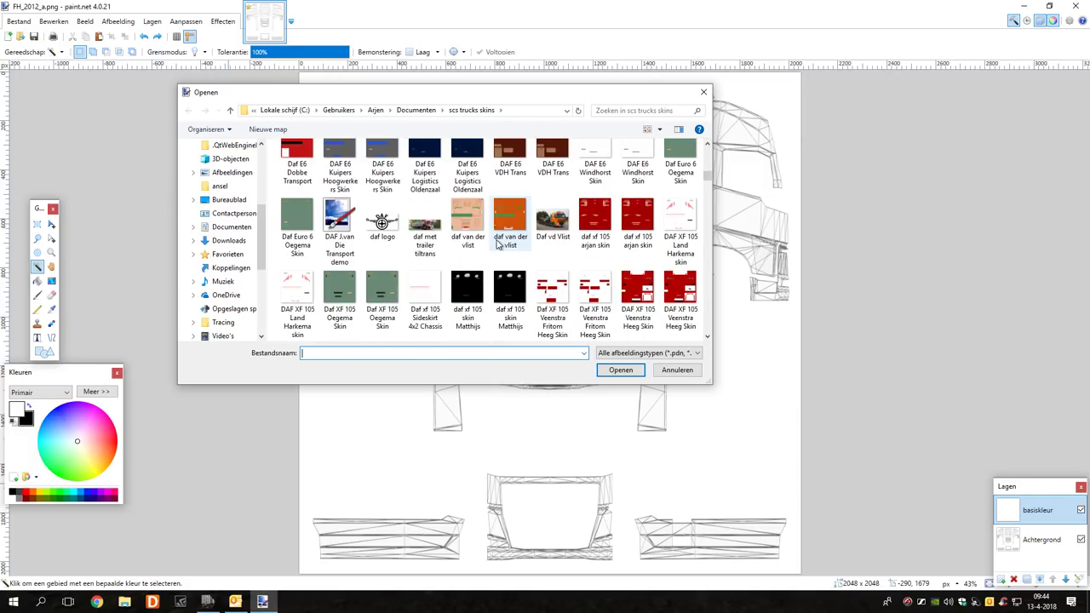
{"action": "scroll", "coordinate": [499, 245], "scroll_direction": "down", "scroll_amount": 1}
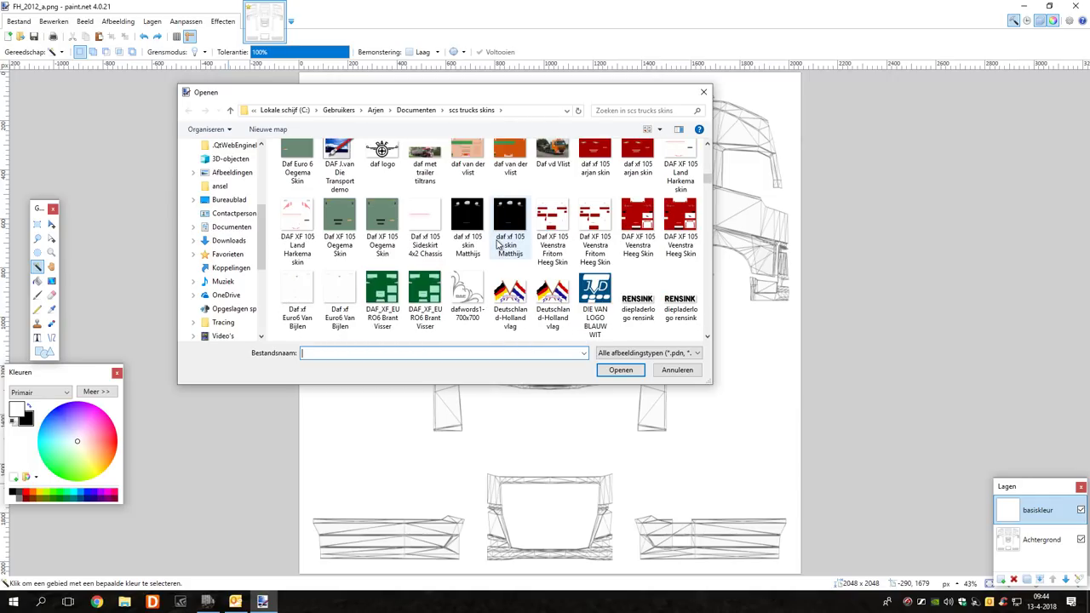
{"action": "scroll", "coordinate": [499, 245], "scroll_direction": "down", "scroll_amount": 2}
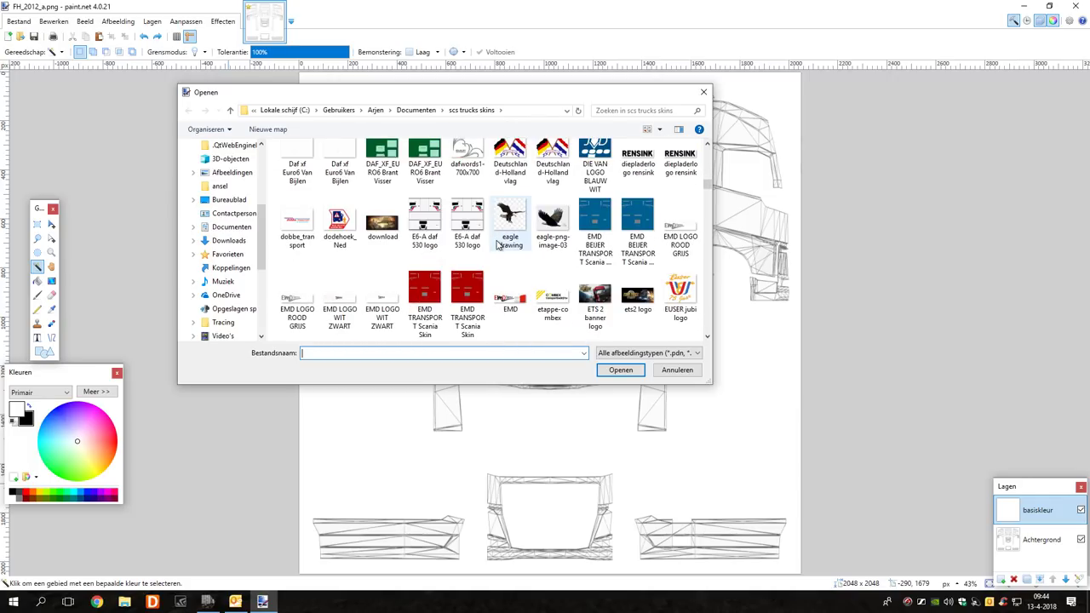
{"action": "left_click", "coordinate": [548, 218]}
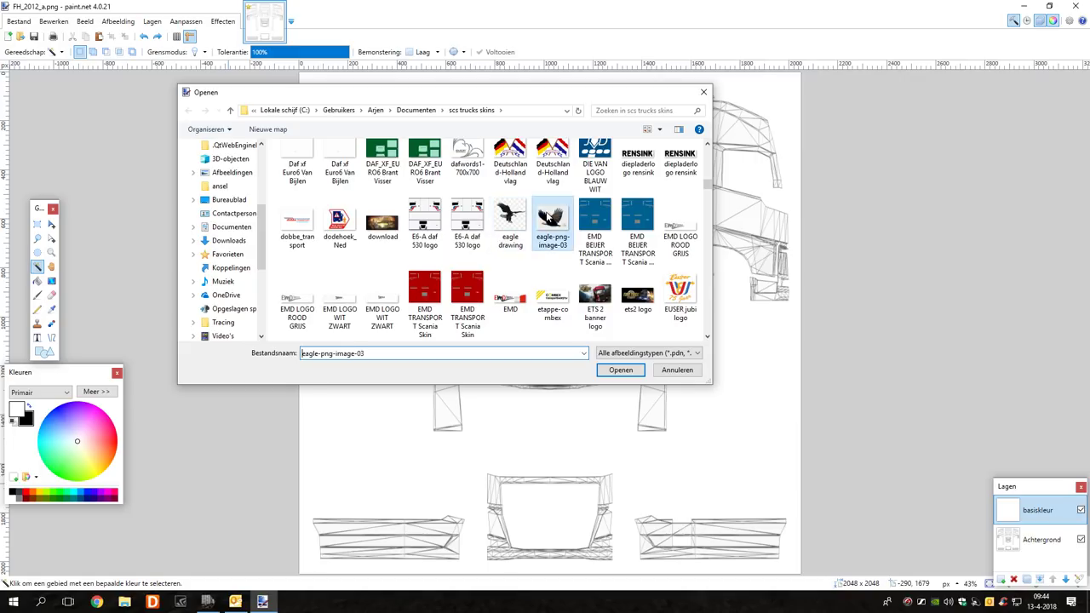
{"action": "left_click", "coordinate": [621, 370]}
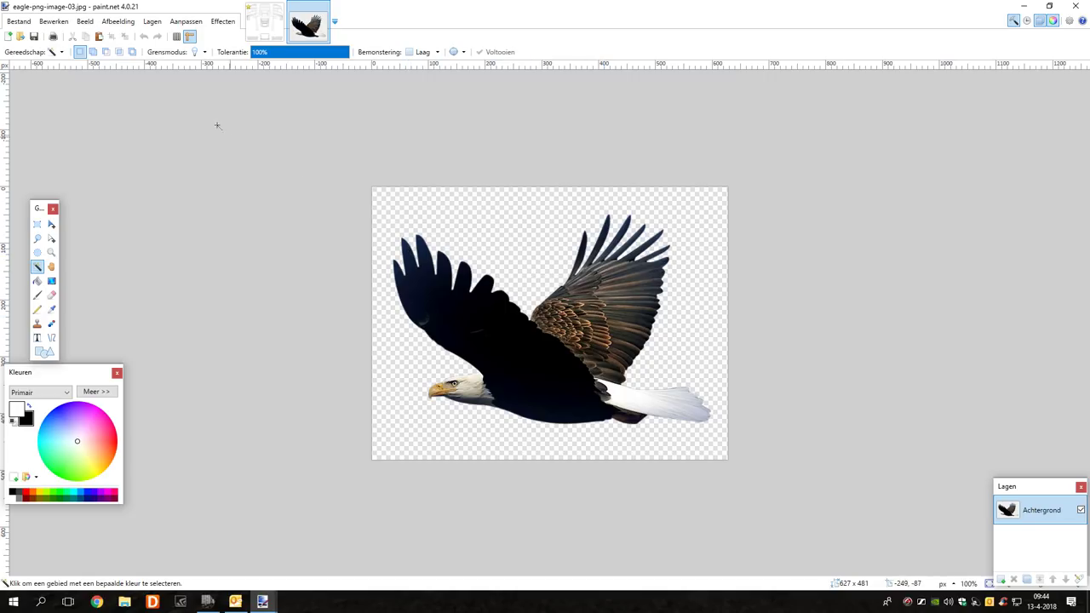
Copy the entire eagle picture and paste it as a new layer in the FH_2012_a template
{"action": "left_click", "coordinate": [54, 22]}
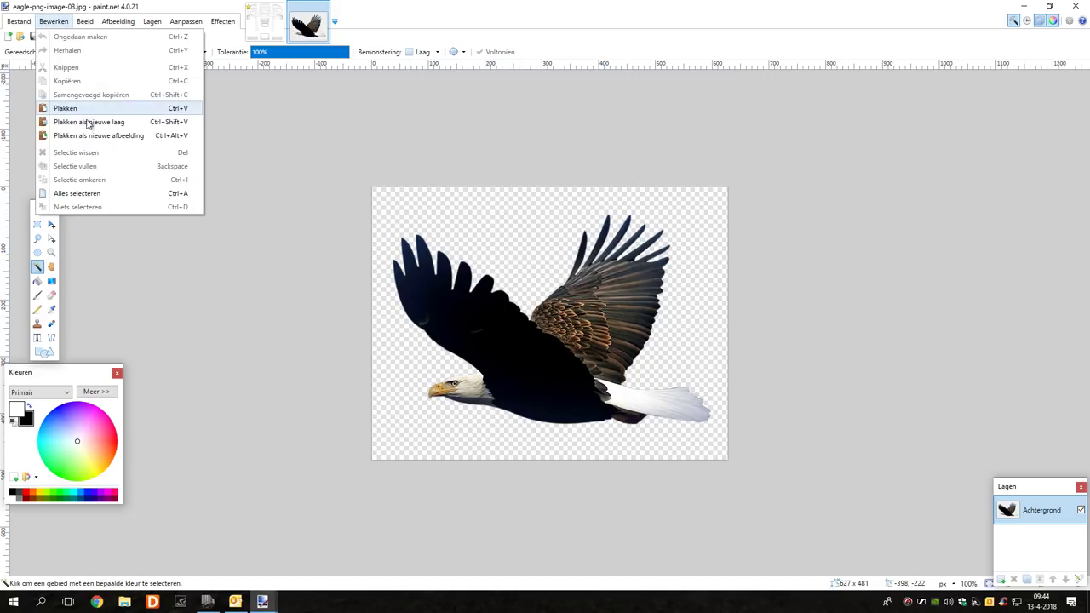
{"action": "left_click", "coordinate": [101, 195]}
{"action": "left_click", "coordinate": [54, 21]}
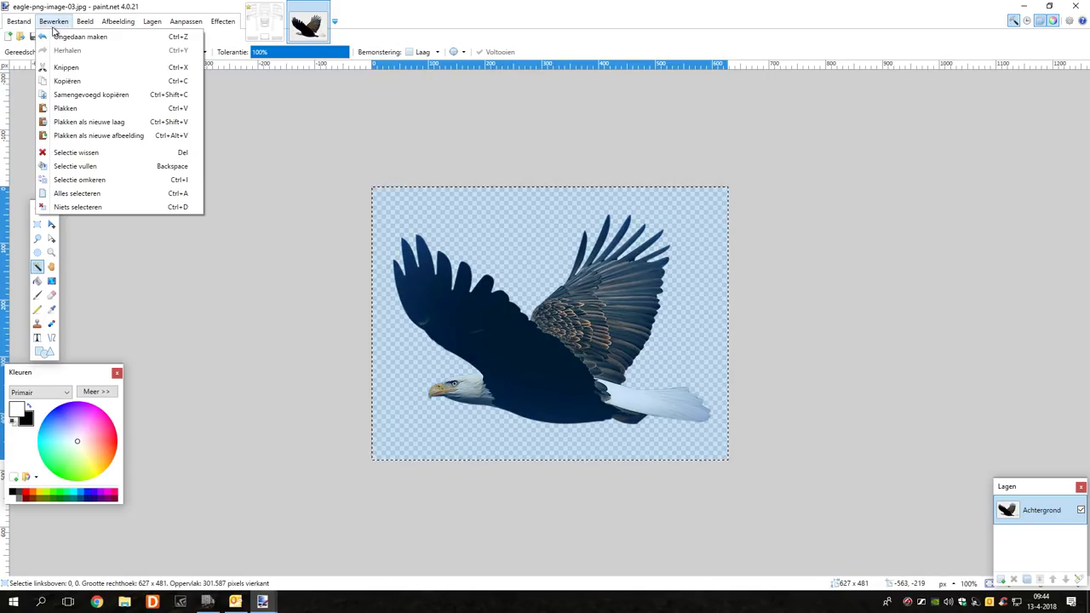
{"action": "left_click", "coordinate": [75, 81]}
{"action": "key", "text": "ctrl+Tab"}
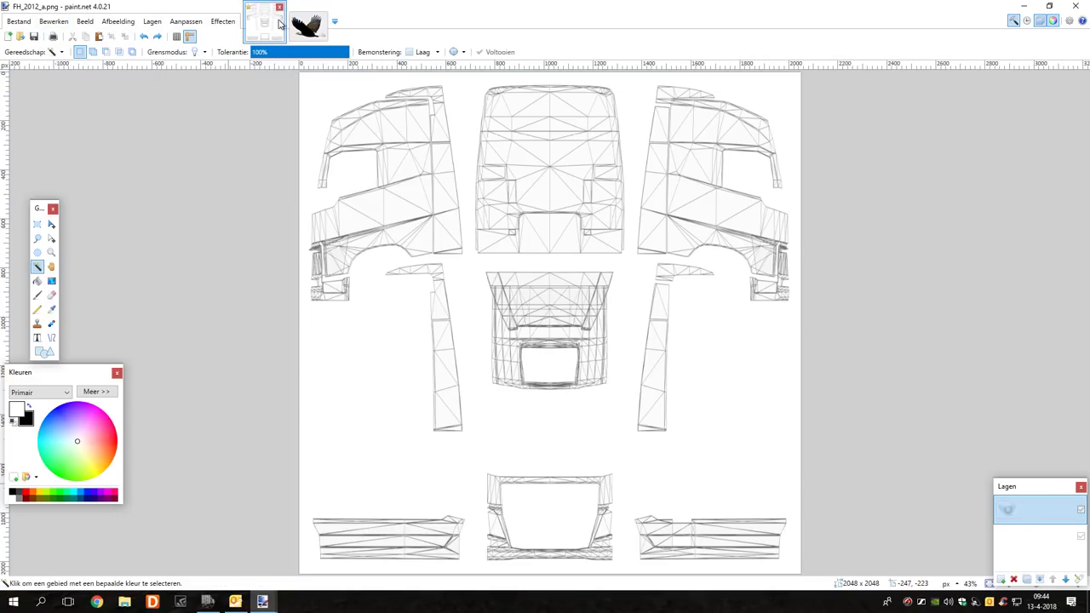
{"action": "left_click", "coordinate": [54, 21]}
{"action": "left_click", "coordinate": [97, 119]}
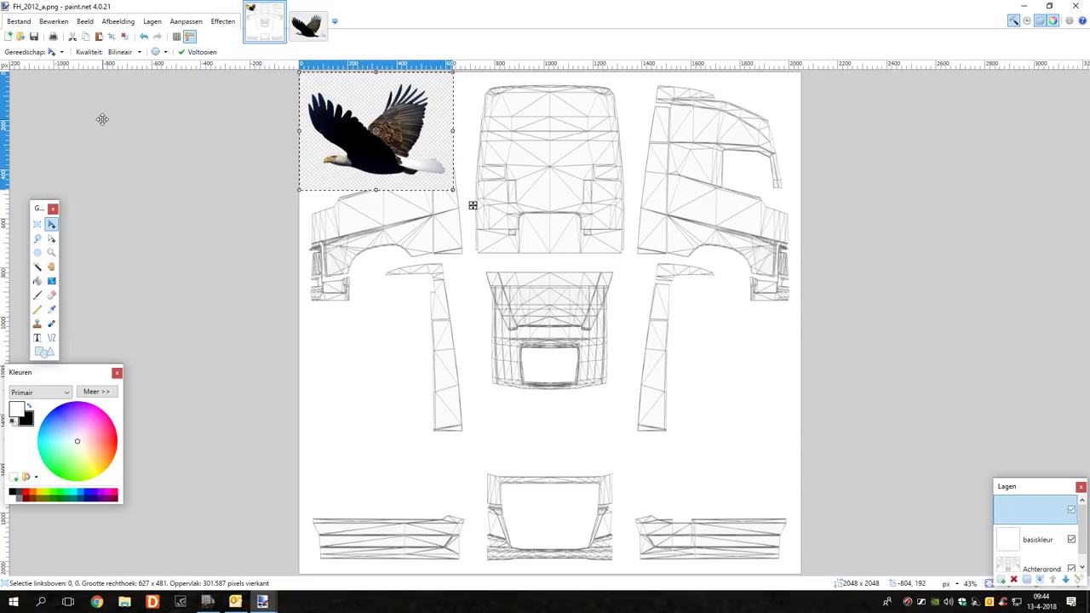
Move the pasted eagle down towards the middle of the template and undo both the move and the paste
{"action": "left_click_drag", "start_coordinate": [358, 98], "coordinate": [423, 246]}
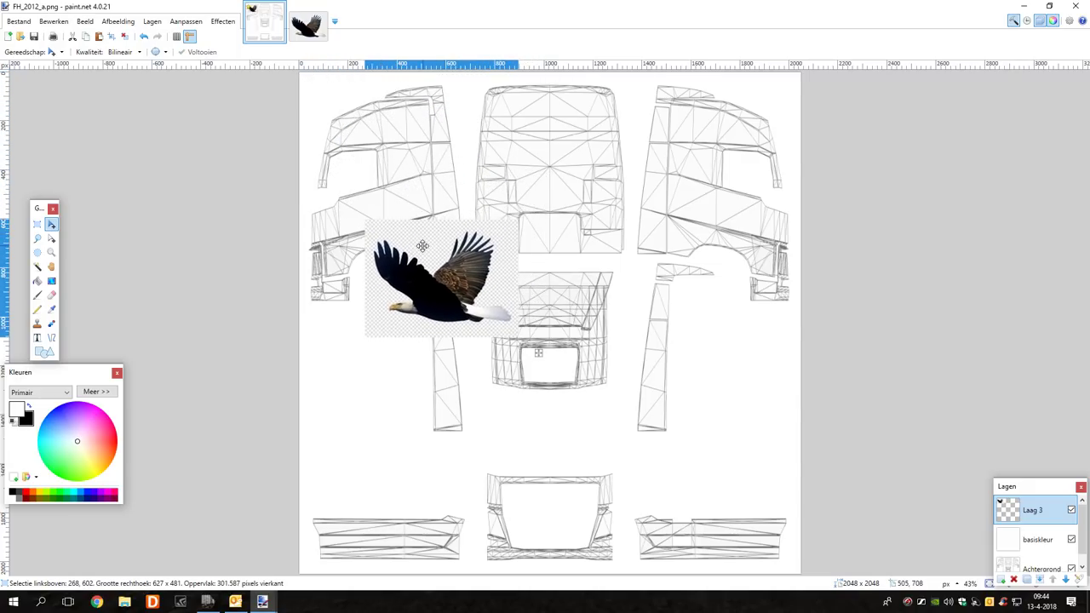
{"action": "left_click", "coordinate": [144, 37]}
{"action": "left_click", "coordinate": [144, 36]}
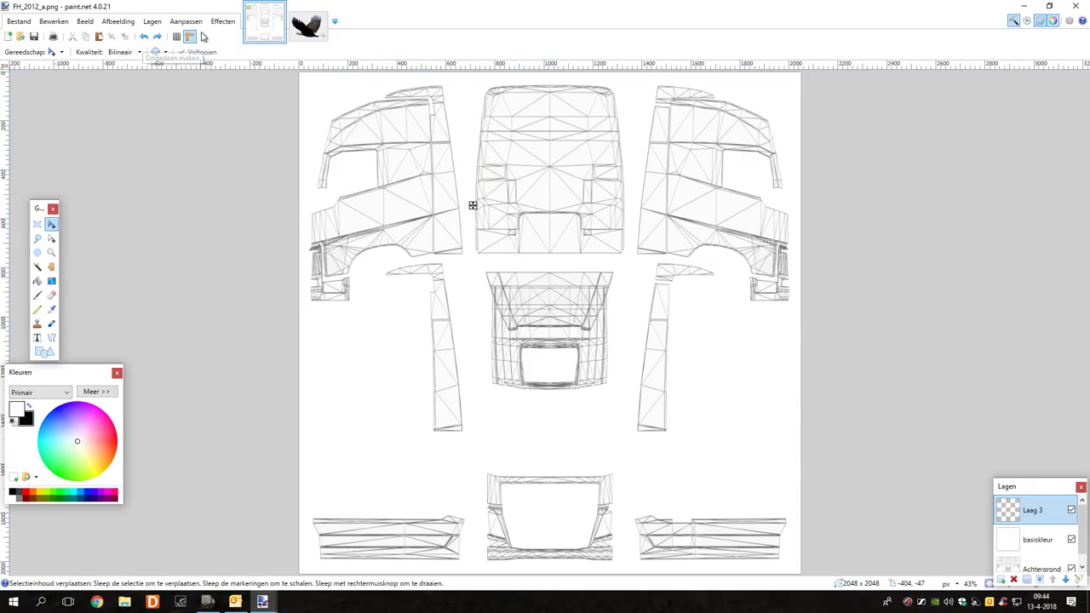
Copy the eagle picture's selection merged and paste it as a new layer in the FH_2012_a template
{"action": "left_click", "coordinate": [307, 25]}
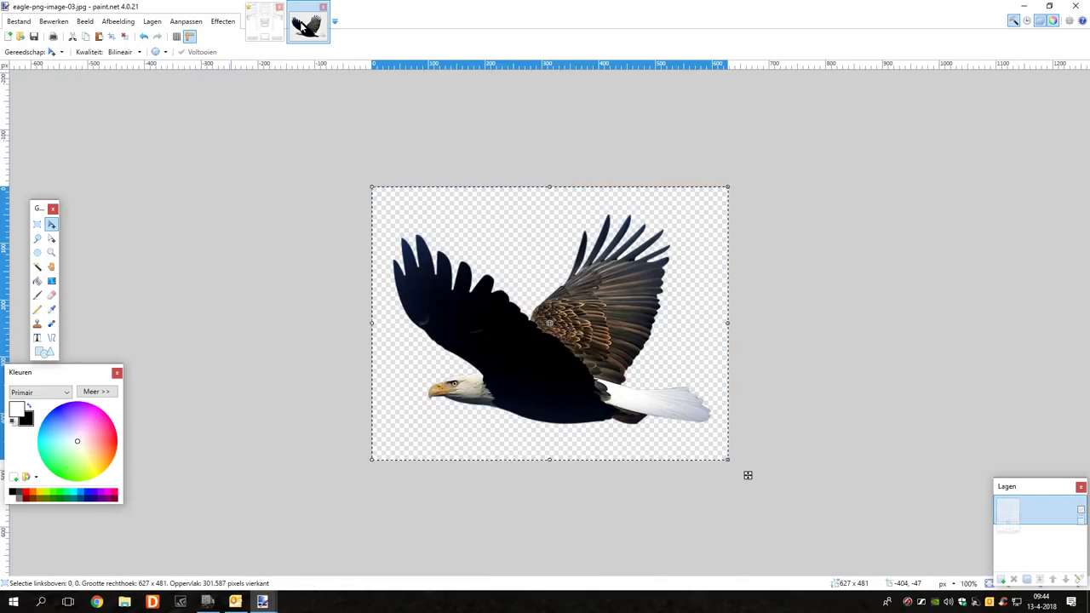
{"action": "left_click", "coordinate": [53, 21]}
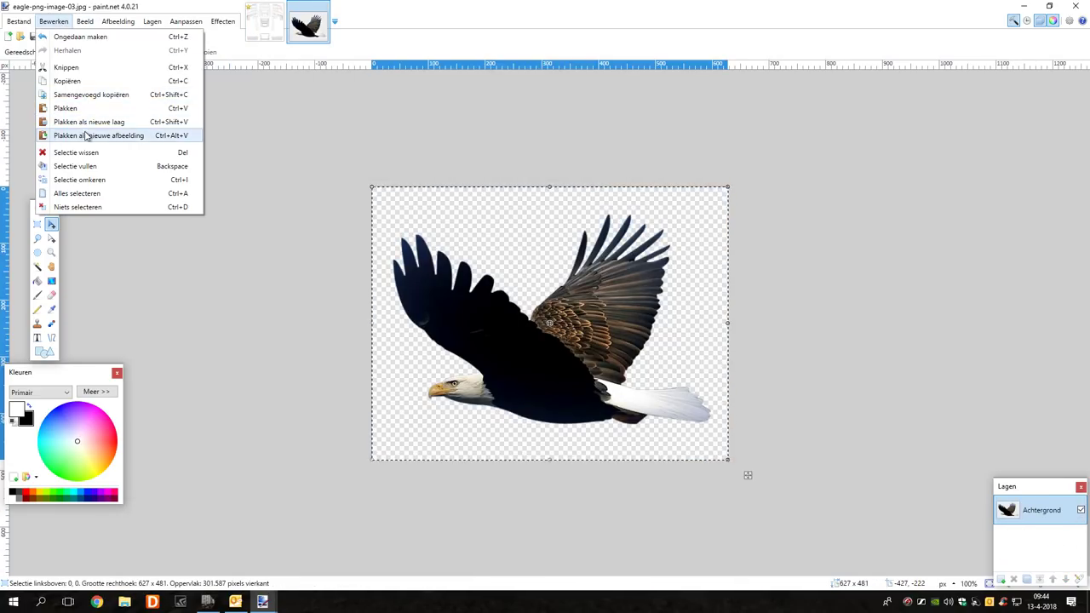
{"action": "left_click", "coordinate": [90, 93]}
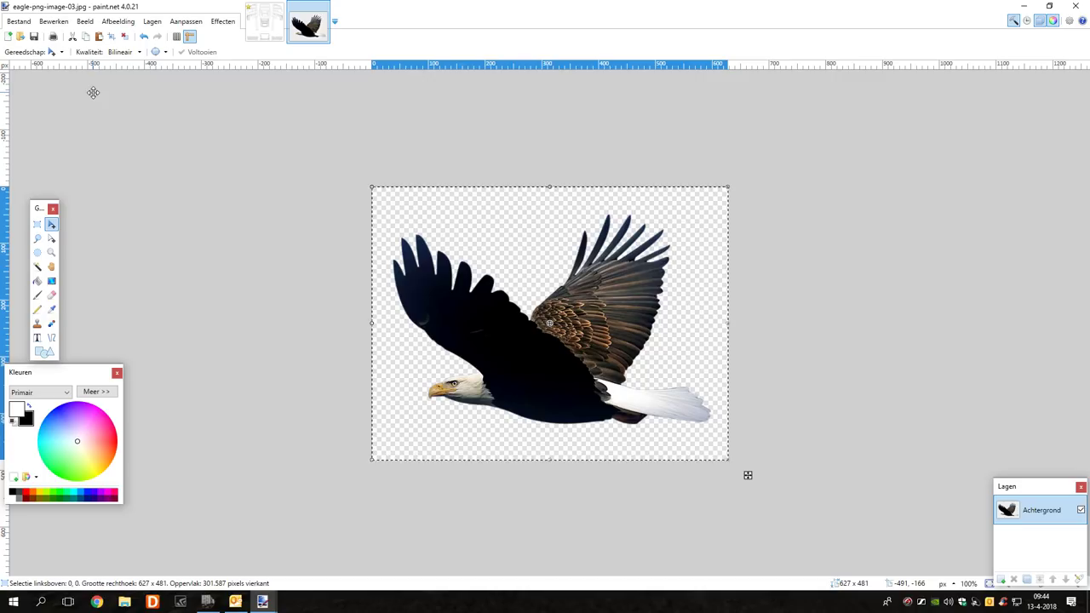
{"action": "left_click", "coordinate": [264, 24]}
{"action": "left_click", "coordinate": [53, 21]}
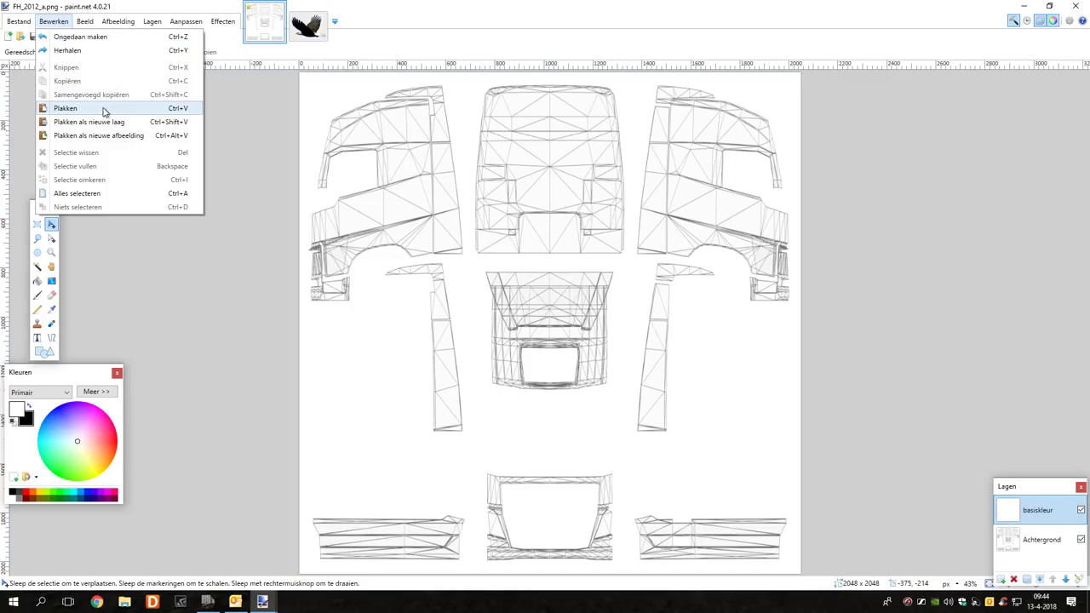
{"action": "left_click", "coordinate": [111, 124]}
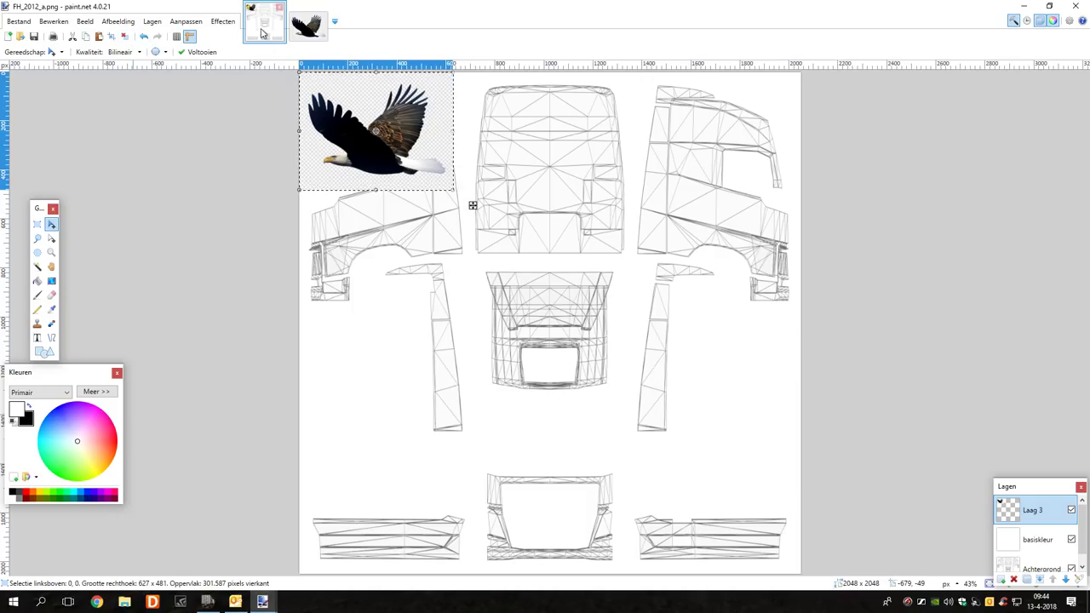
Undo the pasted eagle layer and redo the one extra change undone on the template
{"action": "left_click", "coordinate": [145, 37]}
{"action": "left_click", "coordinate": [144, 37]}
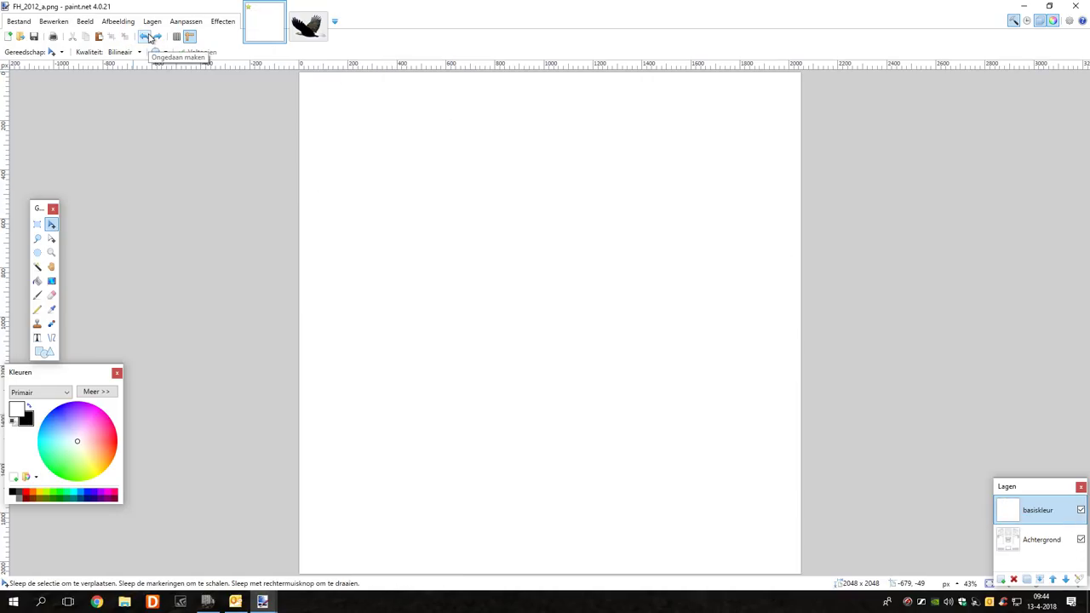
{"action": "left_click", "coordinate": [159, 36]}
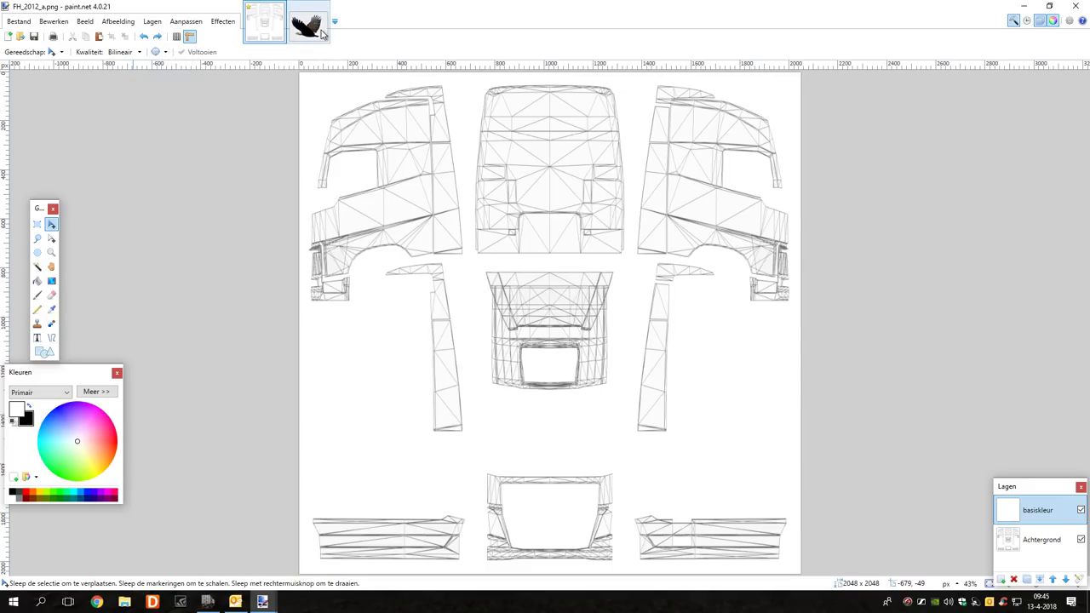
Deselect everything in the eagle picture and select its checkered background with the Magic Wand at 100% tolerance
{"action": "left_click", "coordinate": [322, 32]}
{"action": "left_click", "coordinate": [124, 36]}
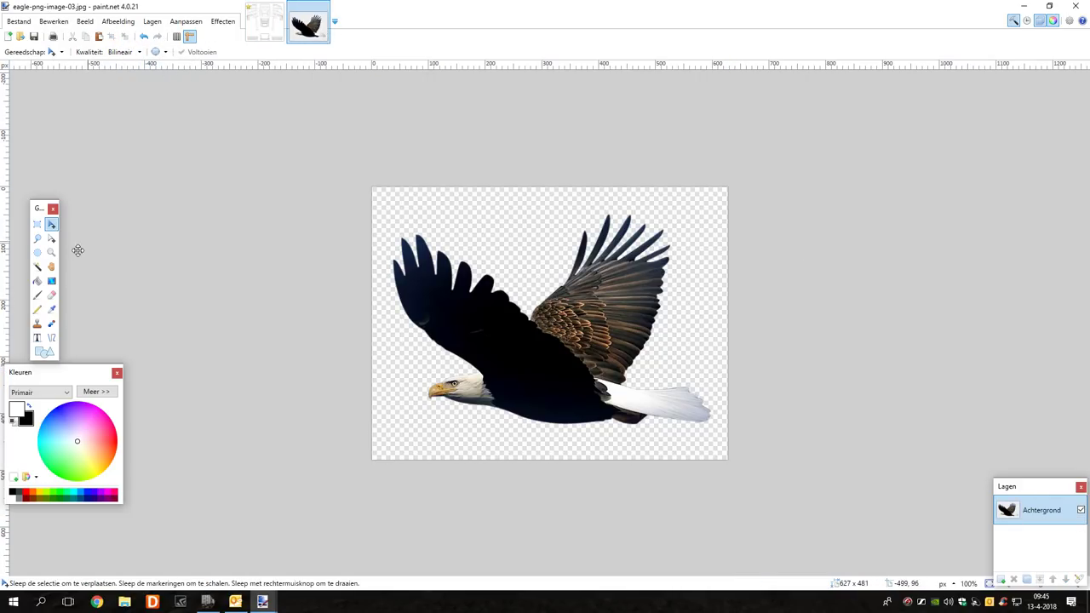
{"action": "left_click", "coordinate": [37, 267]}
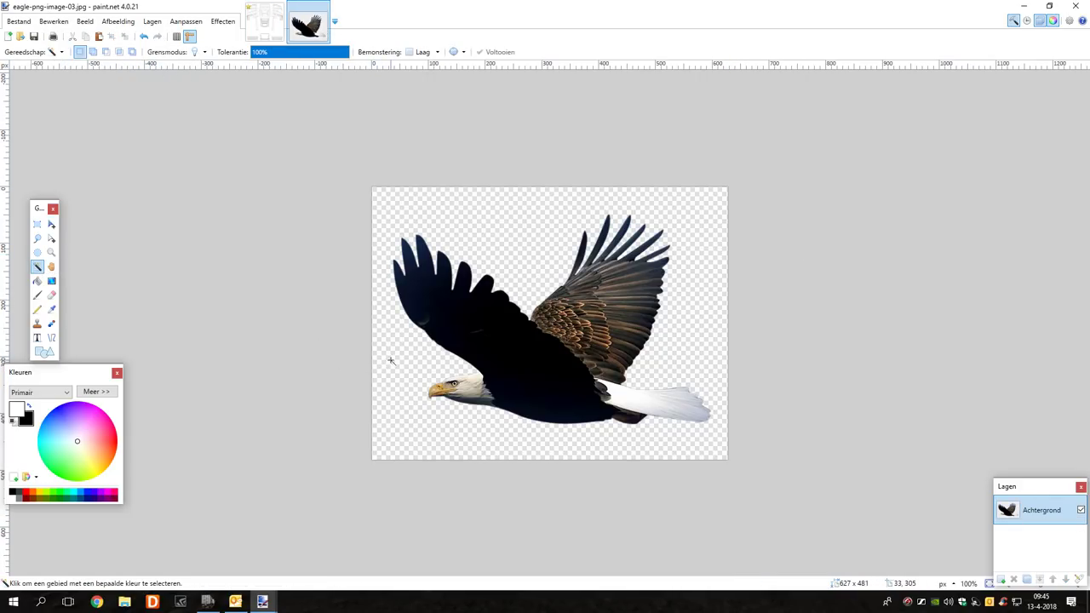
{"action": "left_click", "coordinate": [391, 360]}
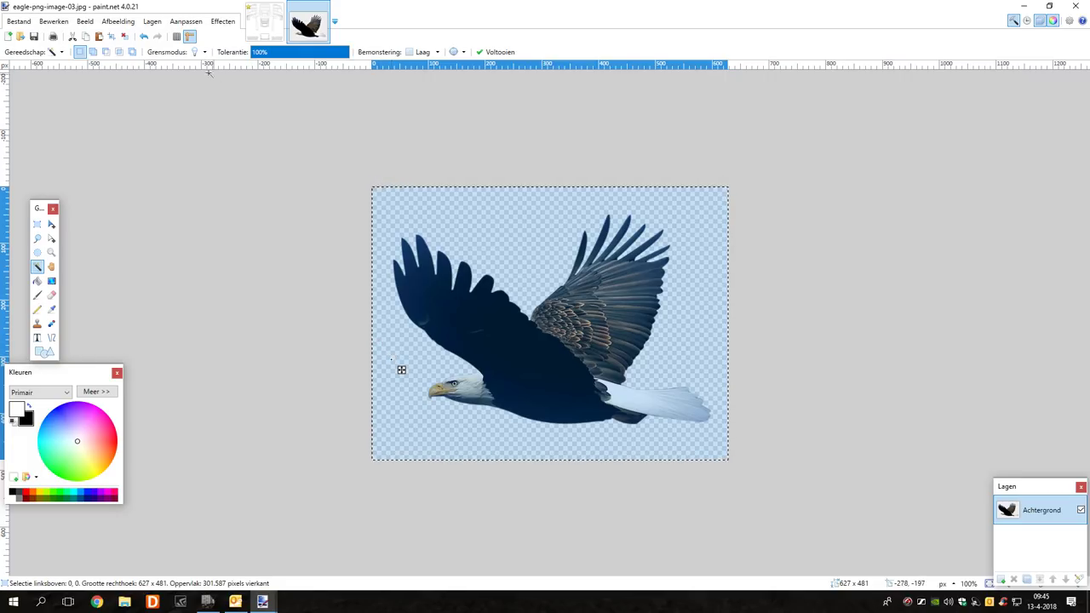
Try Magic Wand tolerances of 36% and 60% on the background selection, and settle on 44%
{"action": "left_click", "coordinate": [286, 54]}
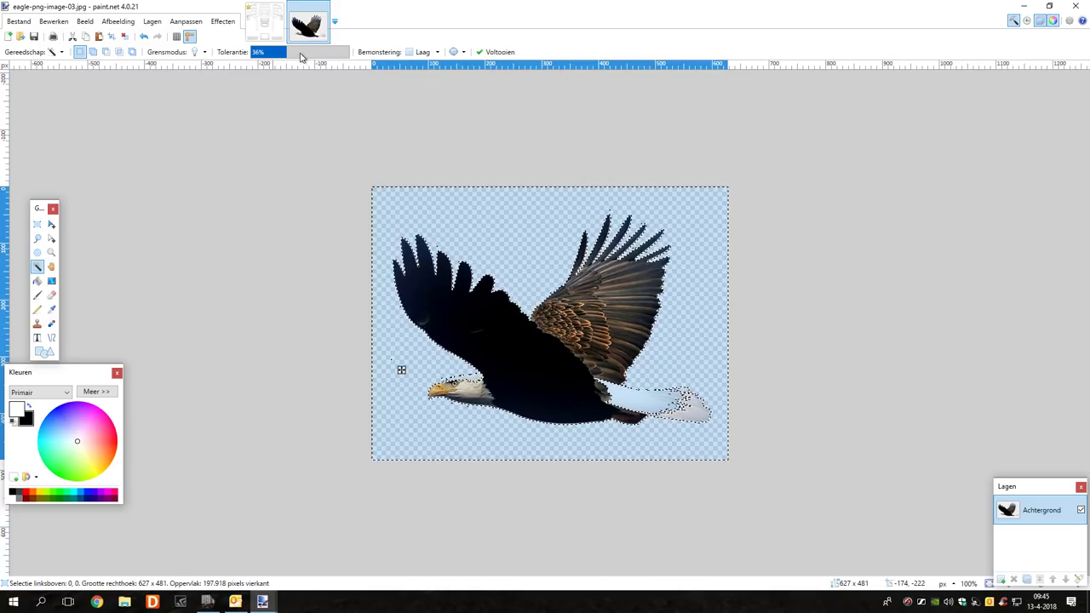
{"action": "left_click", "coordinate": [299, 56]}
{"action": "left_click", "coordinate": [308, 57]}
{"action": "left_click", "coordinate": [311, 56]}
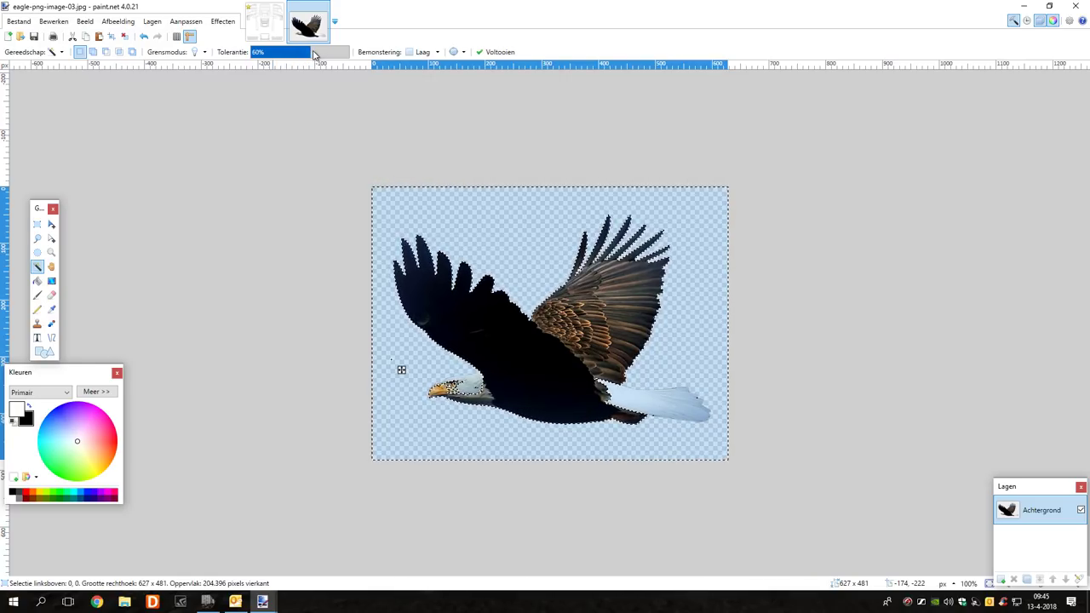
{"action": "left_click", "coordinate": [313, 54]}
{"action": "left_click_drag", "start_coordinate": [312, 54], "coordinate": [294, 53]}
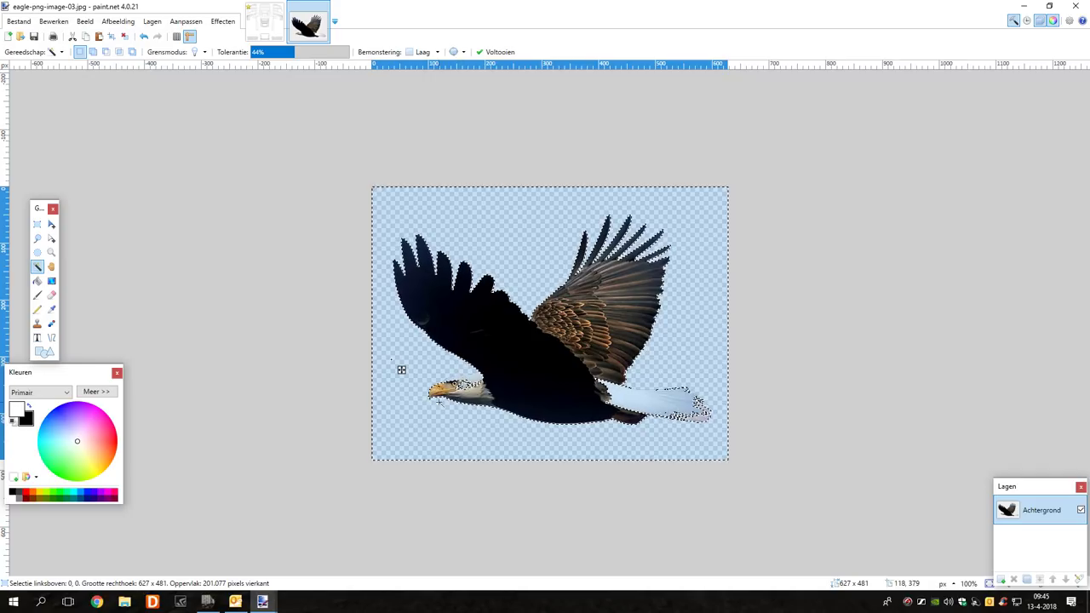
Try cutting the selected background out of the eagle picture, undo the cut and raise the tolerance to 73%
{"action": "left_click", "coordinate": [73, 37]}
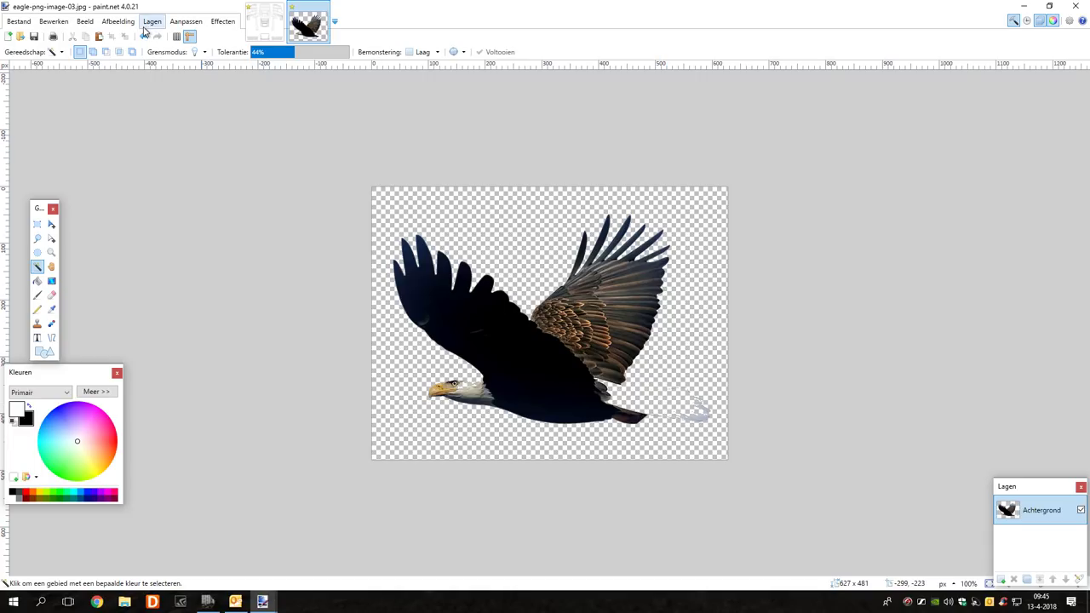
{"action": "left_click", "coordinate": [145, 36]}
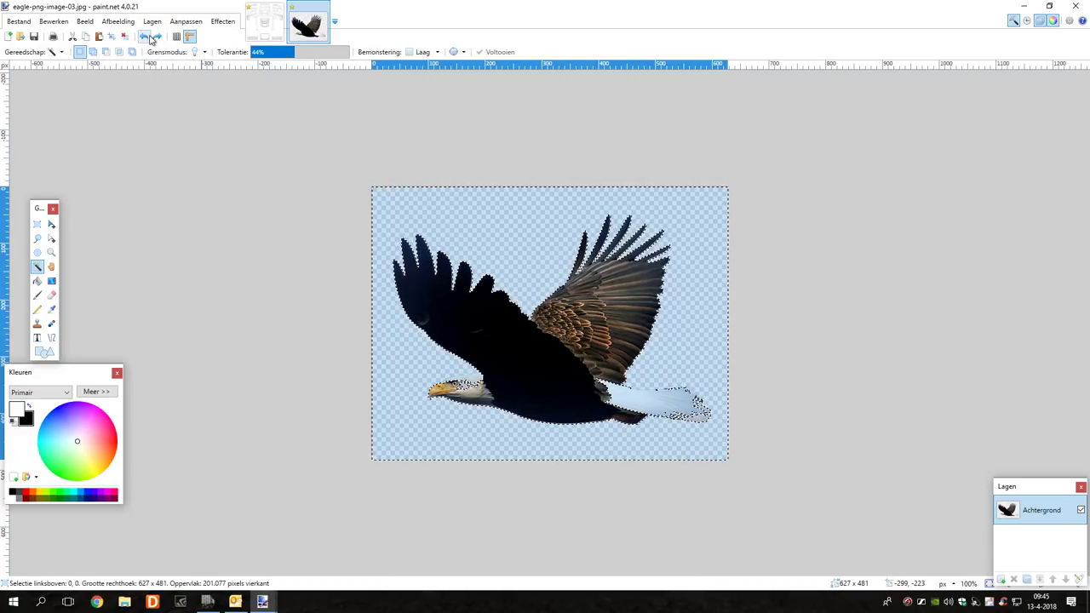
{"action": "left_click_drag", "start_coordinate": [299, 54], "coordinate": [322, 56]}
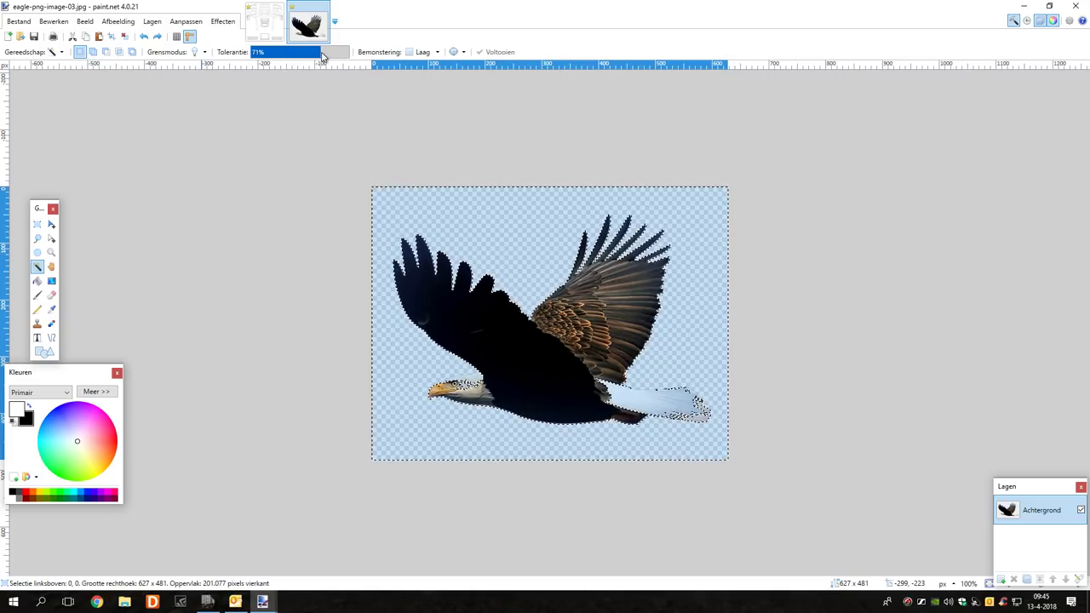
Close the eagle picture without saving its changes
{"action": "left_click", "coordinate": [323, 7]}
{"action": "left_click", "coordinate": [566, 374]}
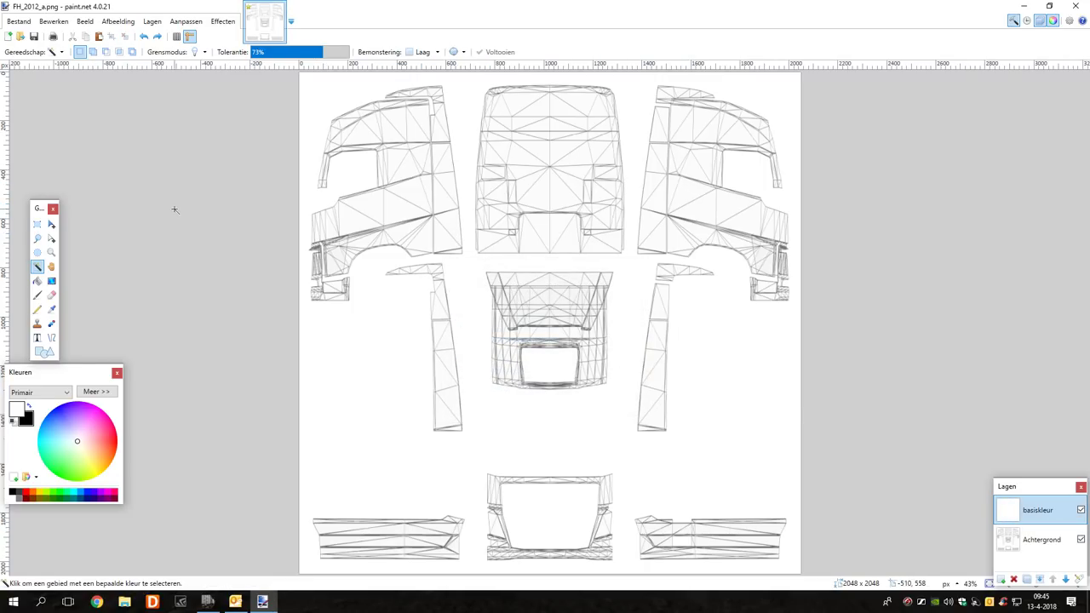
Find the picture the-11-greatest-westerns-of-all-time-ranked in the scs trucks skins folder and open it
{"action": "left_click", "coordinate": [20, 24]}
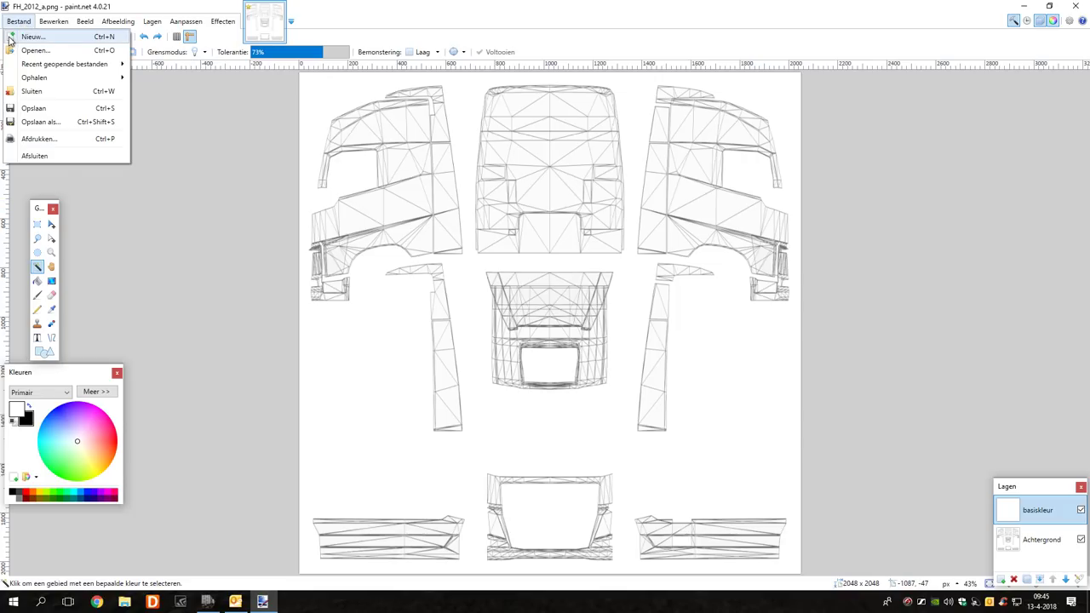
{"action": "left_click", "coordinate": [32, 51]}
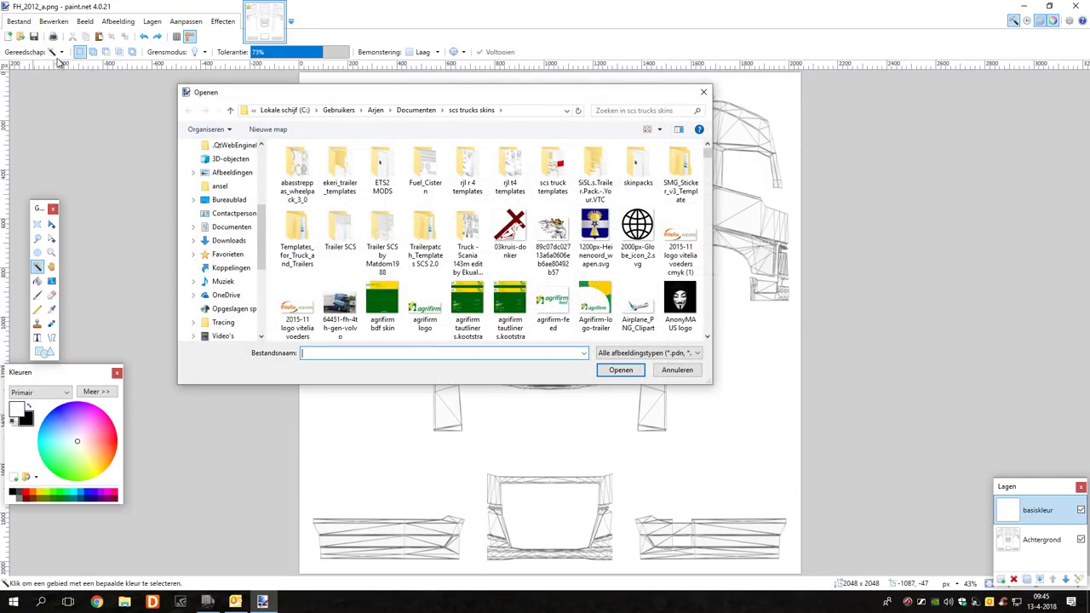
{"action": "scroll", "coordinate": [373, 210], "scroll_direction": "down", "scroll_amount": 10}
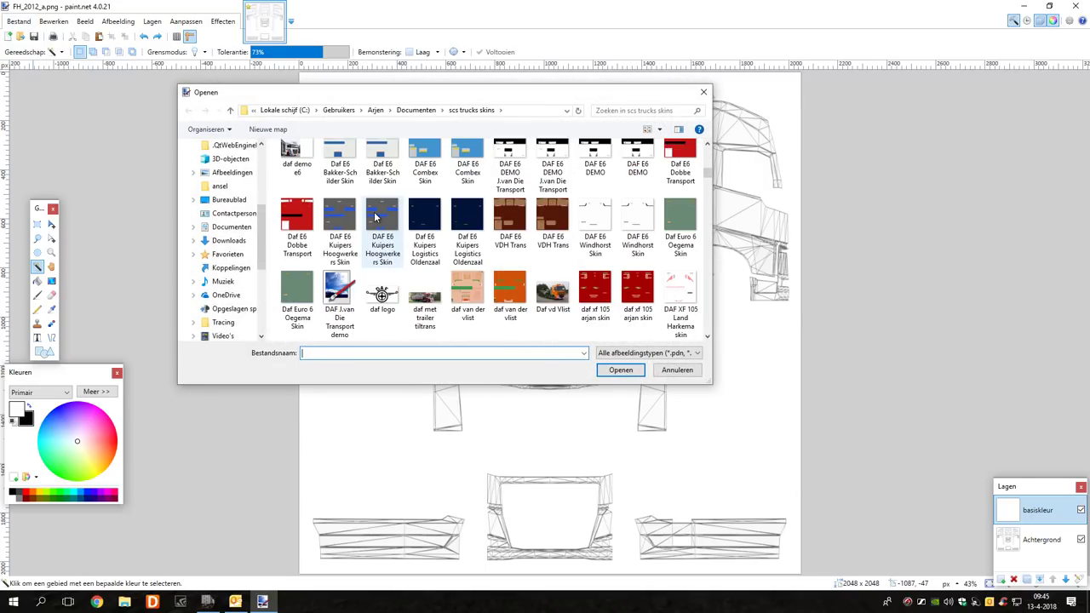
{"action": "scroll", "coordinate": [375, 217], "scroll_direction": "down", "scroll_amount": 8}
{"action": "scroll", "coordinate": [375, 217], "scroll_direction": "down", "scroll_amount": 15}
{"action": "scroll", "coordinate": [375, 218], "scroll_direction": "down", "scroll_amount": 15}
{"action": "scroll", "coordinate": [375, 221], "scroll_direction": "down", "scroll_amount": 15}
{"action": "scroll", "coordinate": [377, 223], "scroll_direction": "down", "scroll_amount": 8}
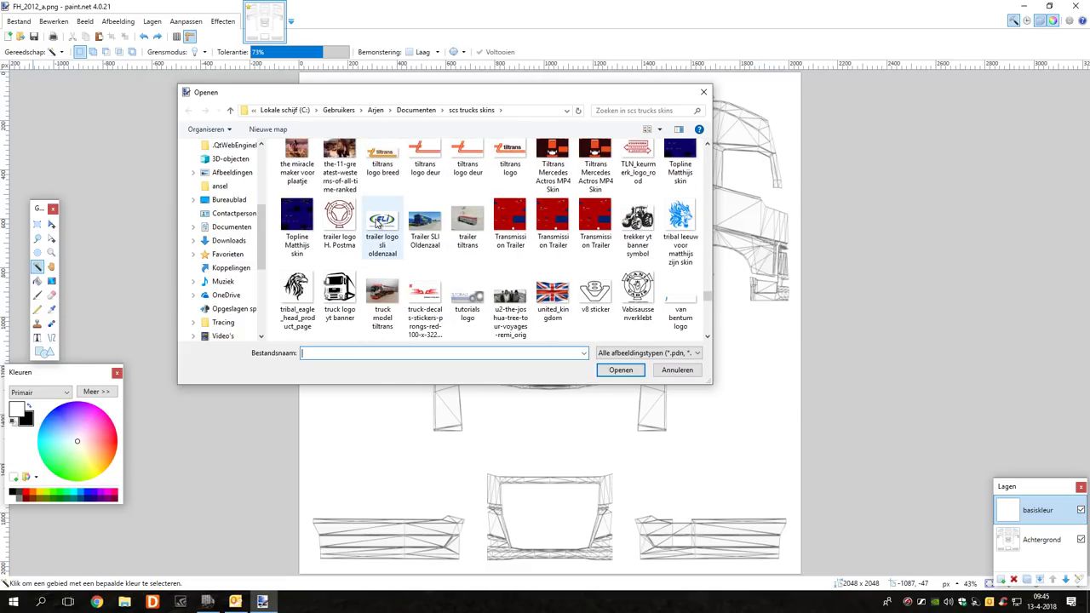
{"action": "scroll", "coordinate": [378, 223], "scroll_direction": "down", "scroll_amount": 5}
{"action": "scroll", "coordinate": [377, 223], "scroll_direction": "down", "scroll_amount": 10}
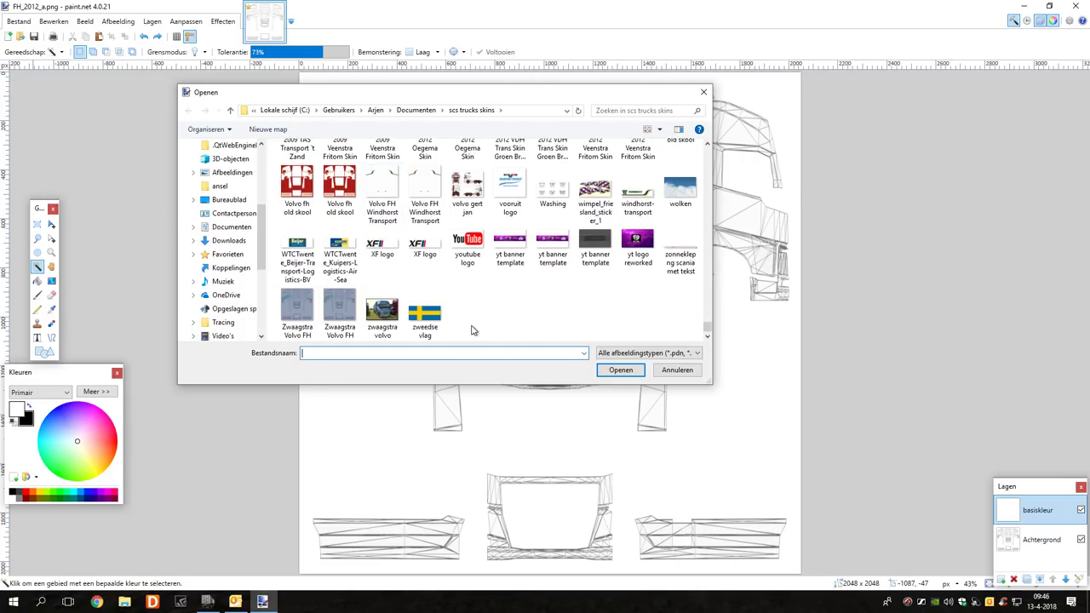
{"action": "scroll", "coordinate": [477, 325], "scroll_direction": "up", "scroll_amount": 1}
{"action": "scroll", "coordinate": [477, 328], "scroll_direction": "up", "scroll_amount": 10}
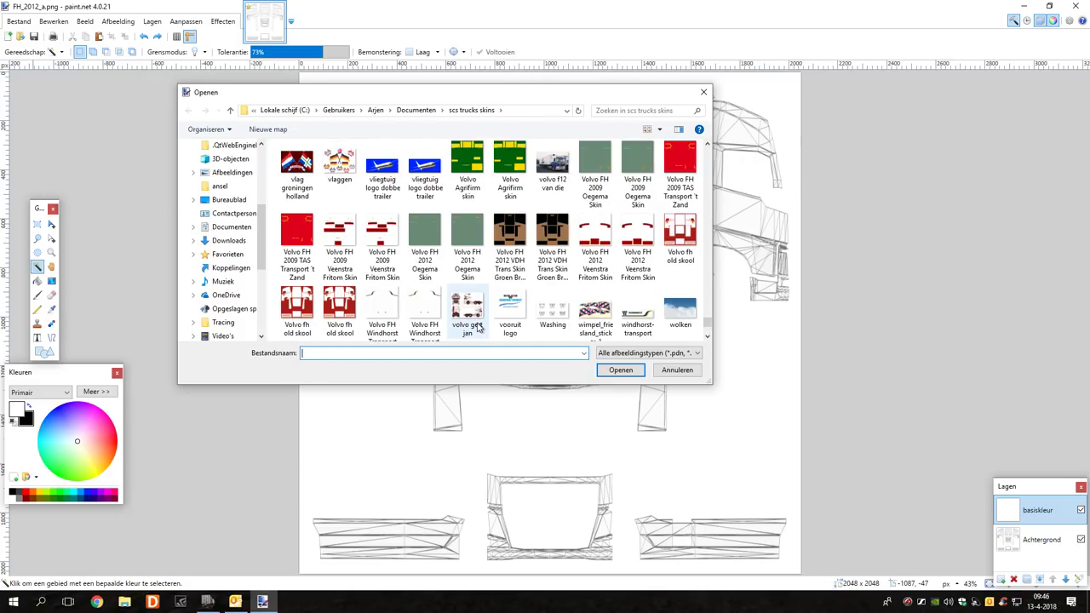
{"action": "scroll", "coordinate": [478, 328], "scroll_direction": "up", "scroll_amount": 1}
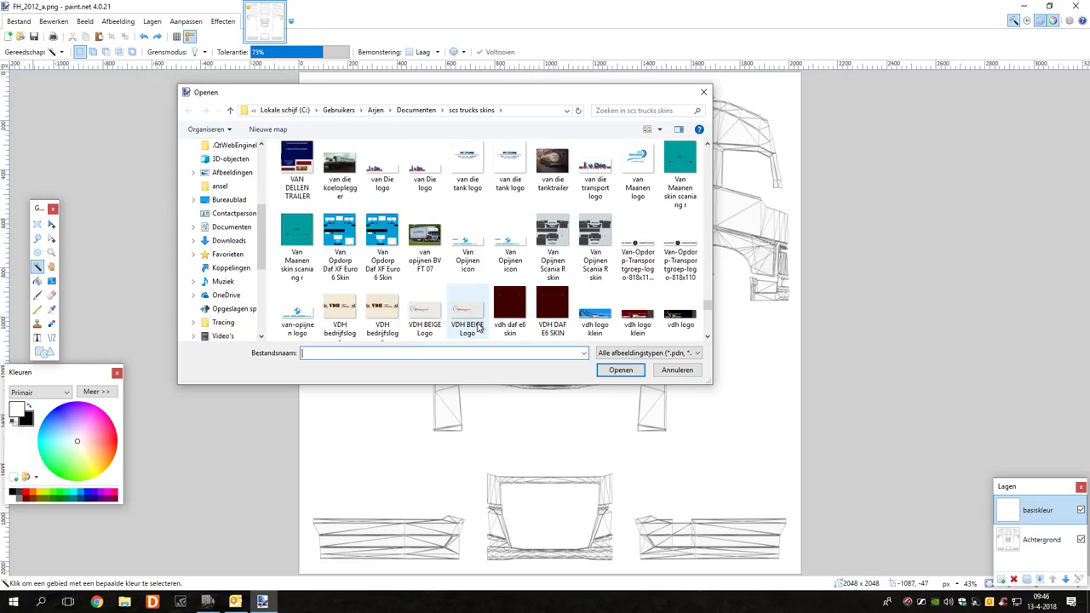
{"action": "scroll", "coordinate": [478, 328], "scroll_direction": "up", "scroll_amount": 3}
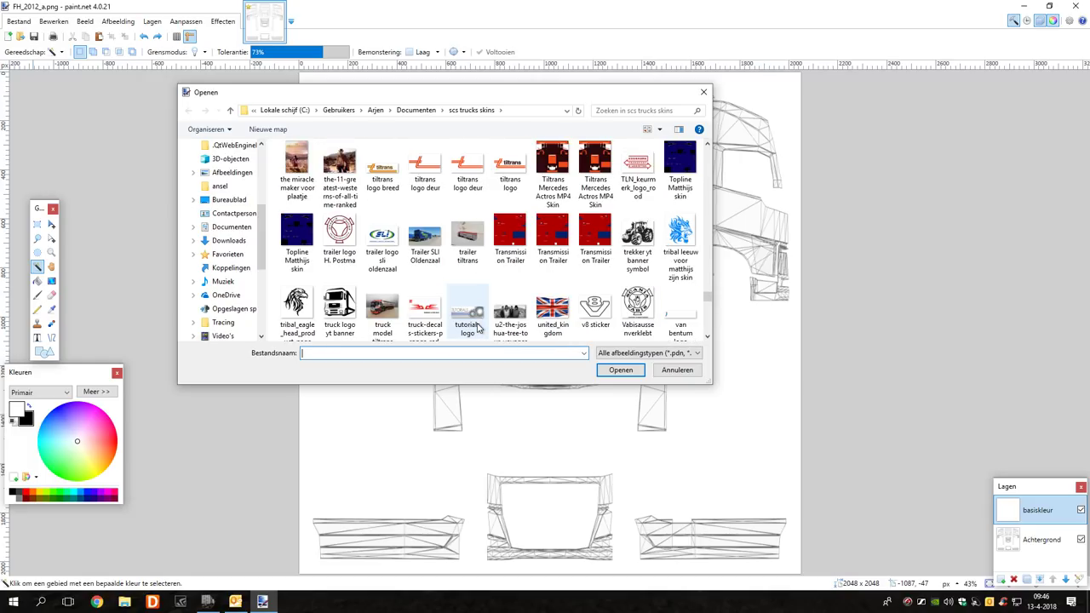
{"action": "scroll", "coordinate": [477, 328], "scroll_direction": "up", "scroll_amount": 1}
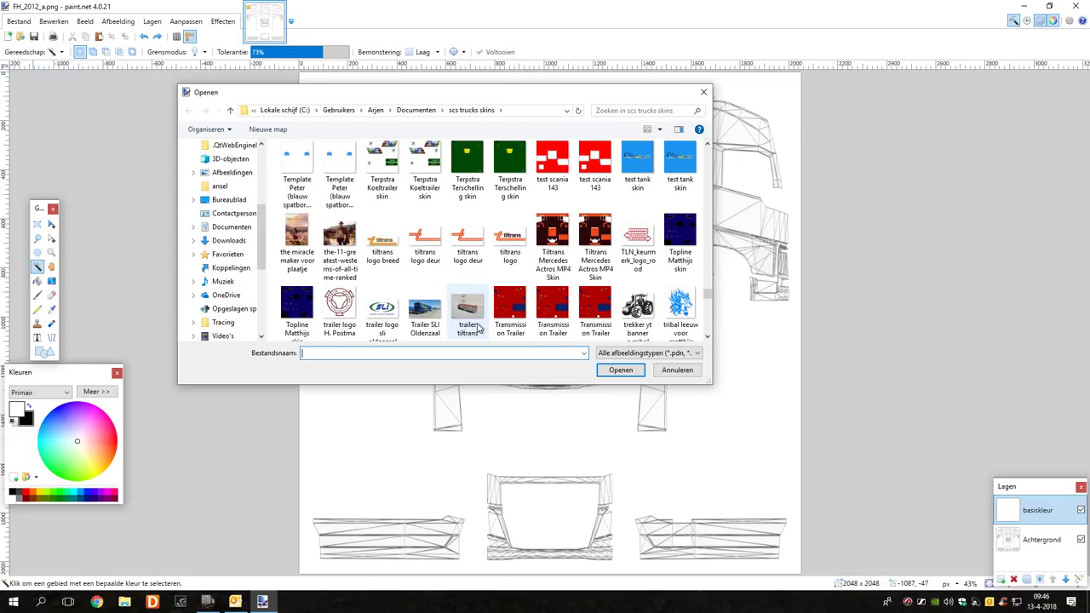
{"action": "scroll", "coordinate": [478, 328], "scroll_direction": "up", "scroll_amount": 8}
{"action": "scroll", "coordinate": [478, 328], "scroll_direction": "down", "scroll_amount": 8}
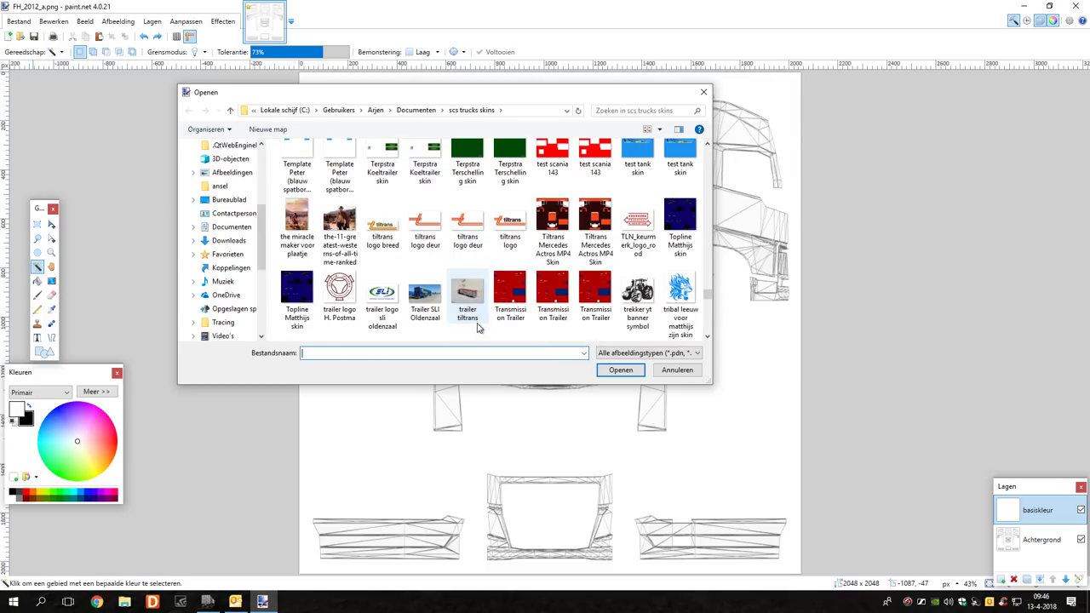
{"action": "left_click", "coordinate": [345, 223]}
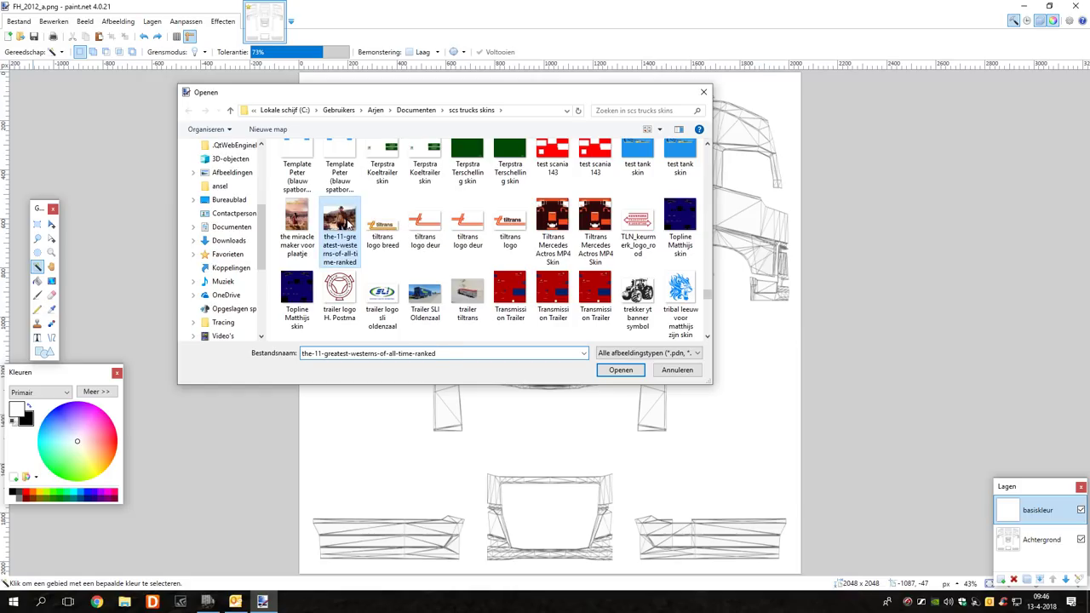
{"action": "left_click", "coordinate": [619, 370]}
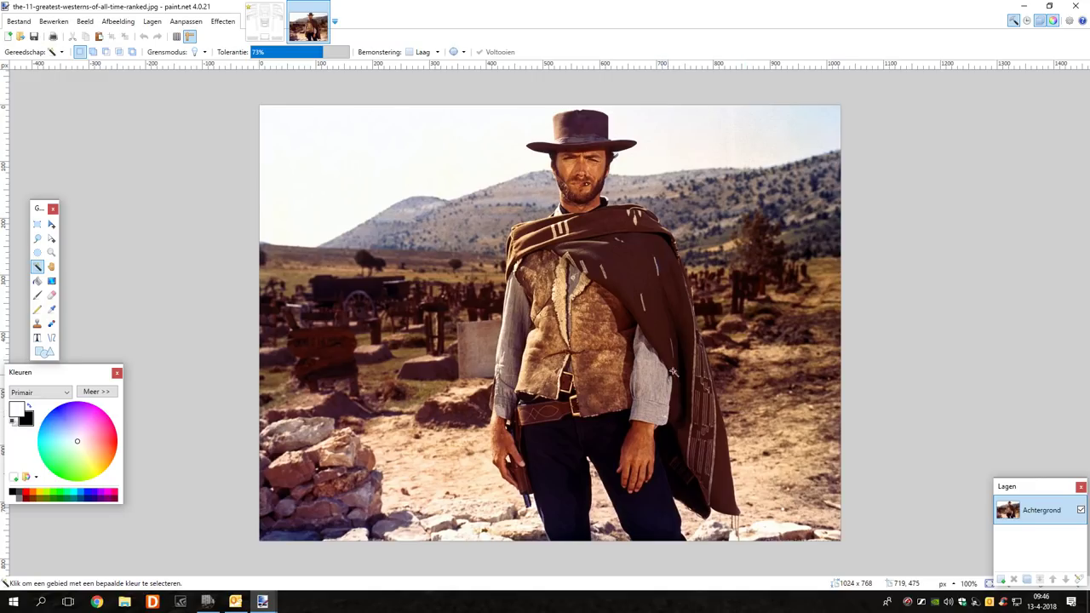
Select the entire western picture and copy it
{"action": "left_click", "coordinate": [54, 21]}
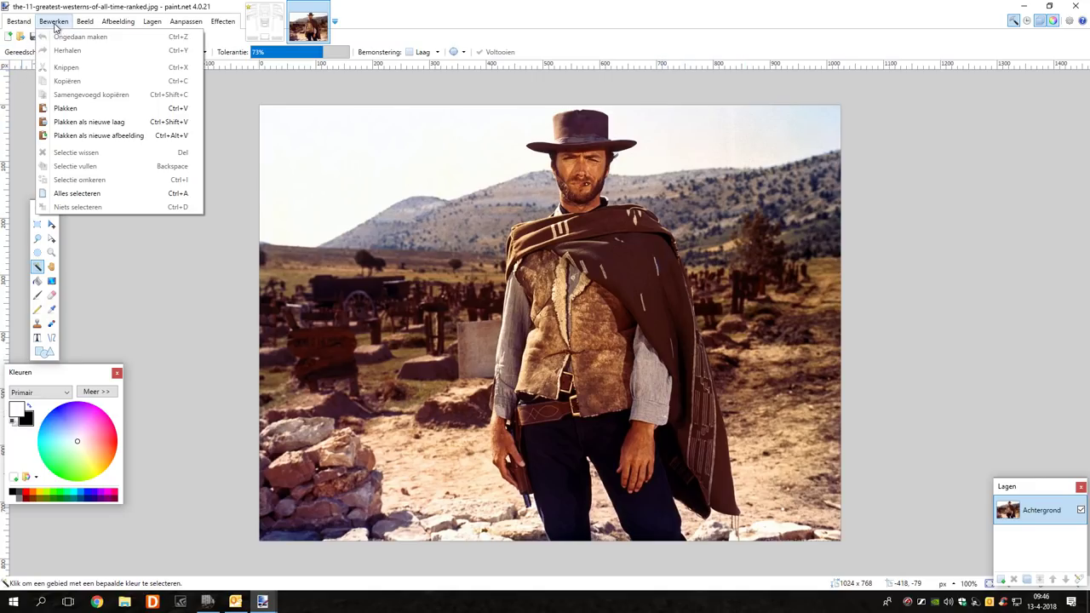
{"action": "left_click", "coordinate": [96, 199]}
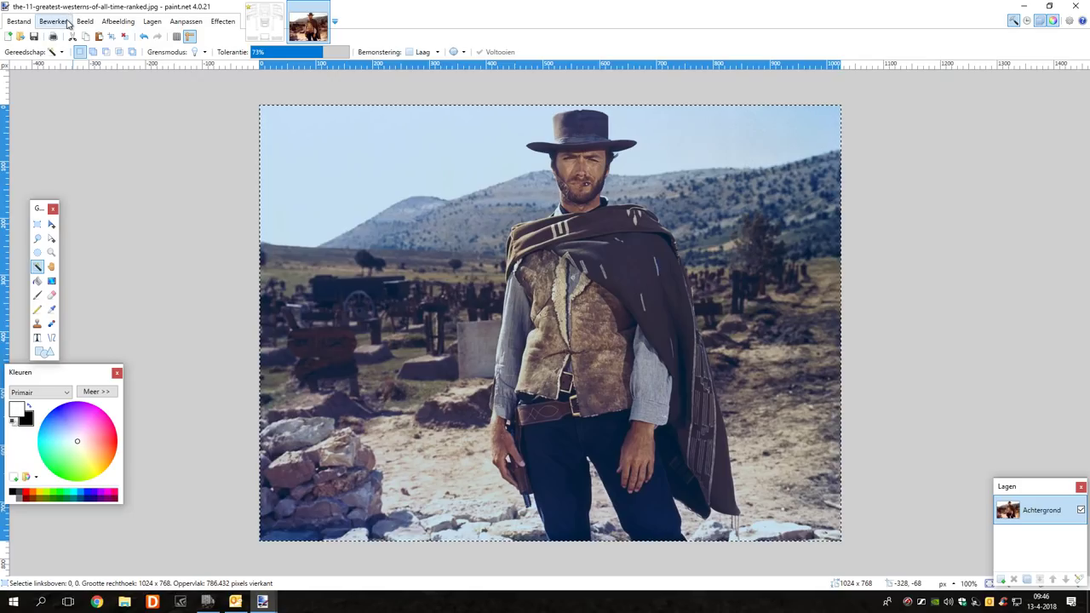
{"action": "left_click", "coordinate": [54, 22]}
{"action": "left_click", "coordinate": [99, 95]}
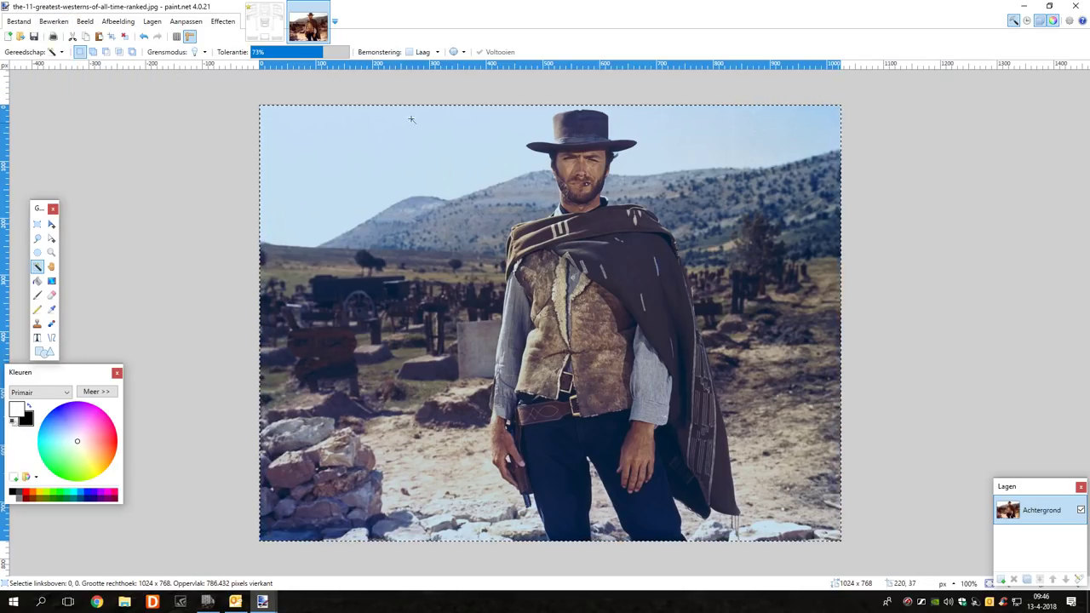
Paste the western picture into the FH_2012_a truck template as a new layer and position it at about 674, 458
{"action": "left_click", "coordinate": [273, 30]}
{"action": "left_click", "coordinate": [53, 22]}
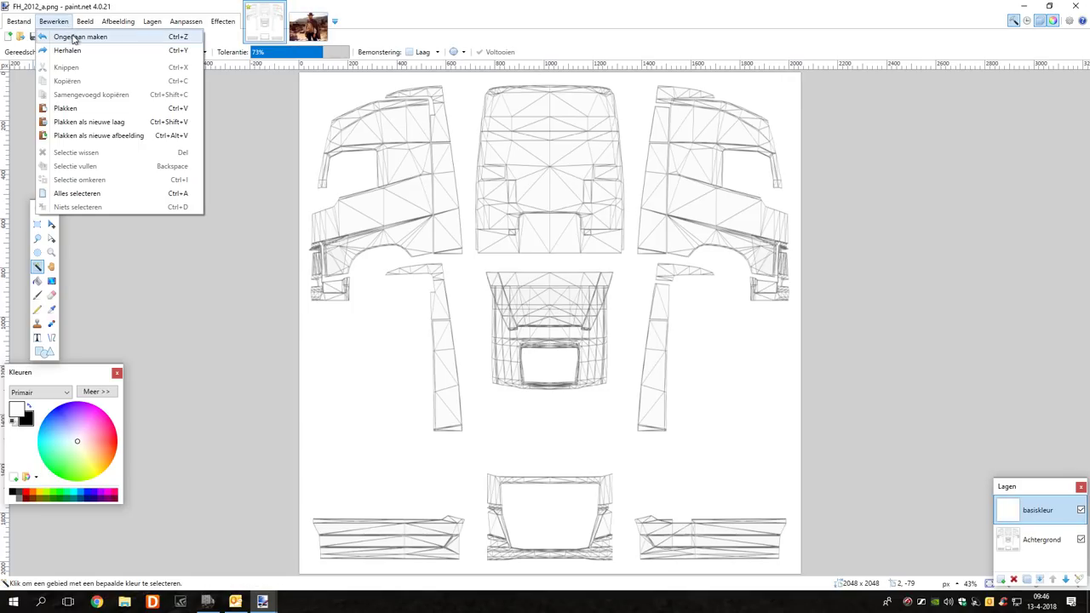
{"action": "left_click", "coordinate": [106, 125]}
{"action": "left_click_drag", "start_coordinate": [570, 275], "coordinate": [735, 388]}
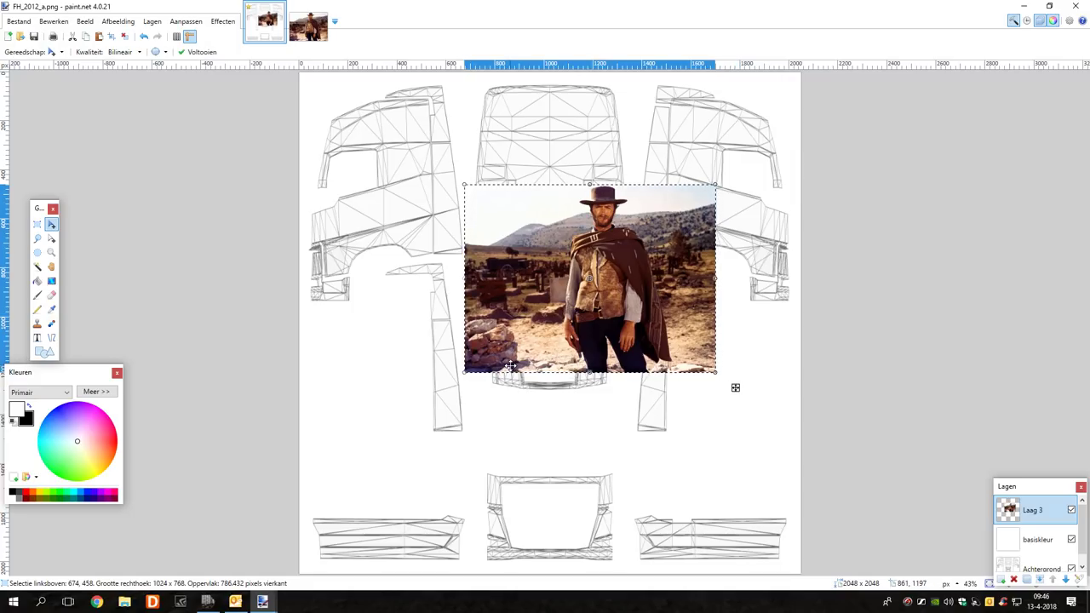
Set the pasted picture layer's opacity to 159 and shrink the picture to about 148 × 111 px
{"action": "key", "text": "F4"}
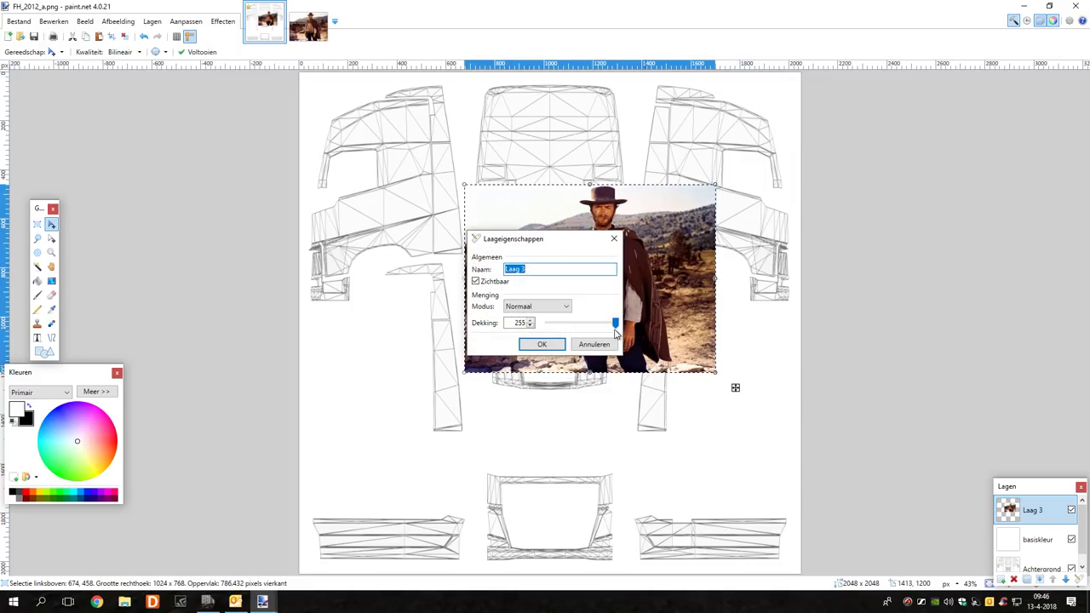
{"action": "left_click_drag", "start_coordinate": [615, 324], "coordinate": [590, 324]}
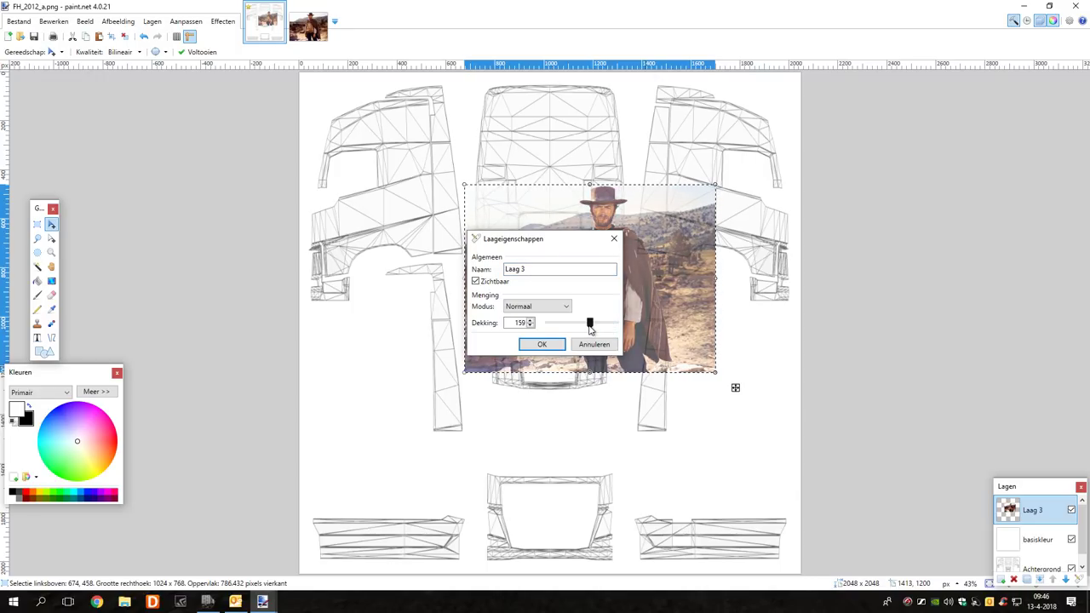
{"action": "left_click", "coordinate": [543, 345]}
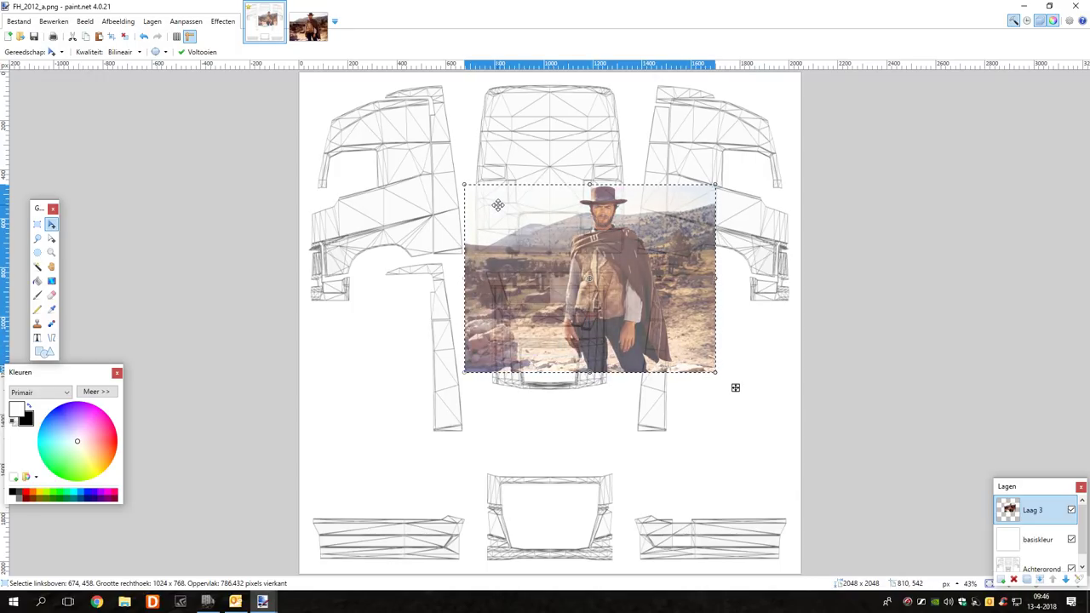
{"action": "scroll", "coordinate": [494, 198], "scroll_direction": "up", "scroll_amount": 4}
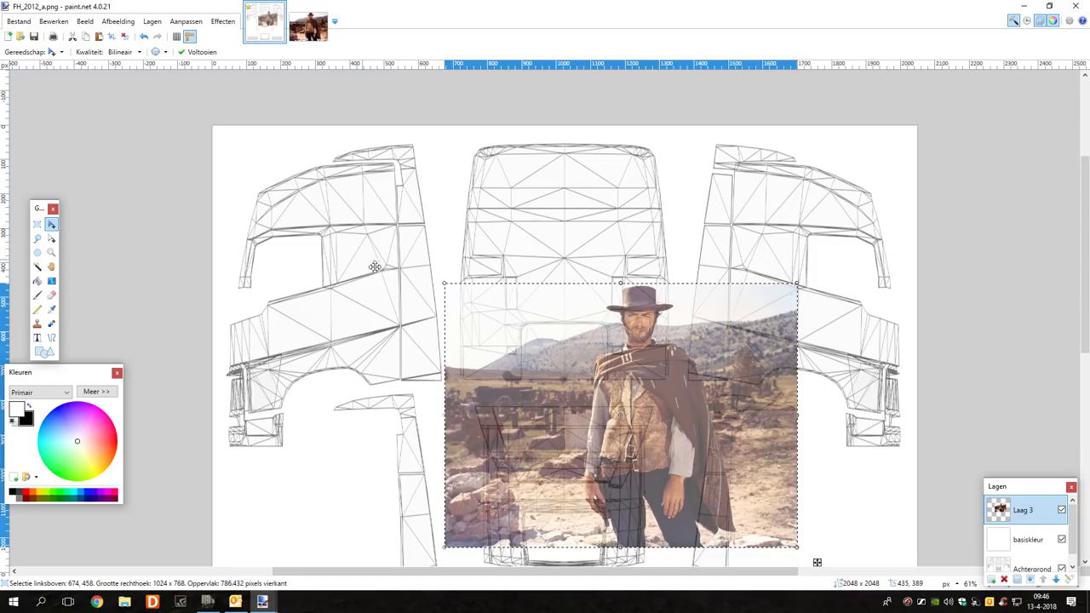
{"action": "left_click_drag", "start_coordinate": [798, 547], "coordinate": [562, 327]}
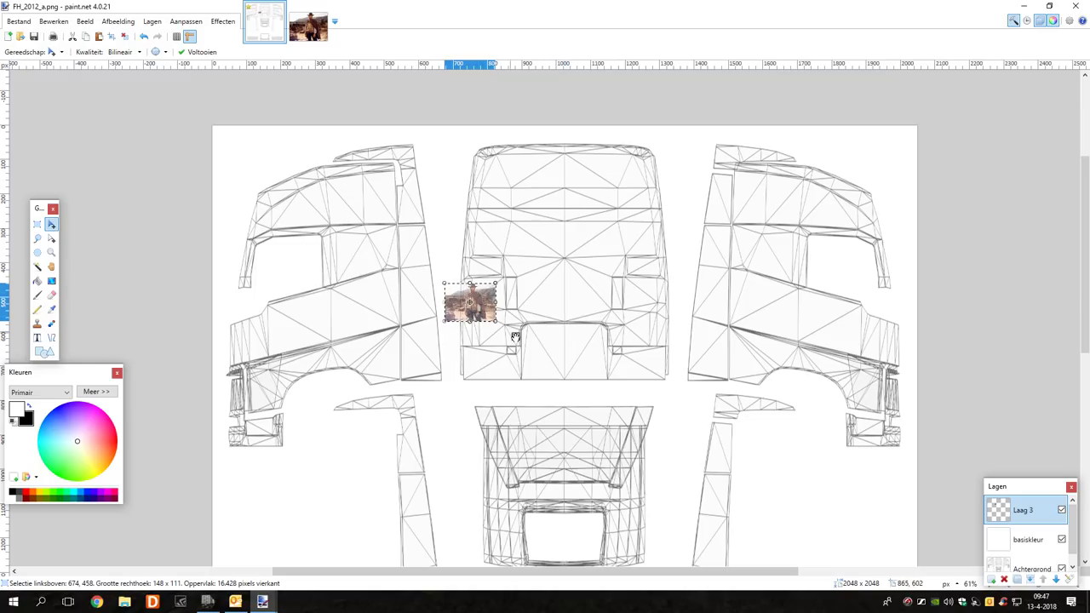
Try positioning the picture on the left cab side, behind the side window and above it at about 289, 173
{"action": "left_click_drag", "start_coordinate": [514, 338], "coordinate": [397, 283]}
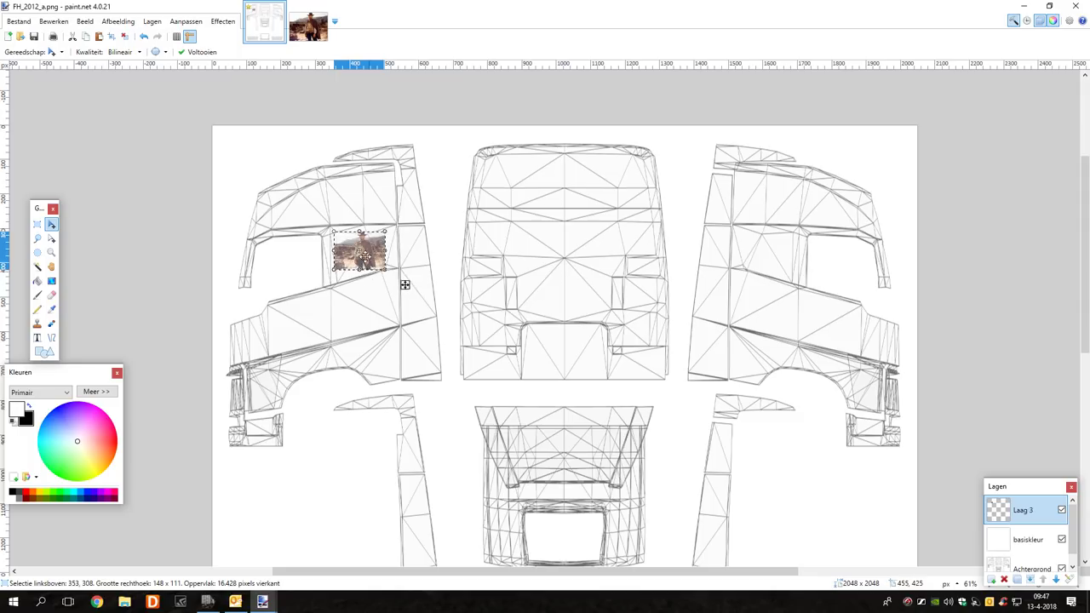
{"action": "scroll", "coordinate": [397, 283], "scroll_direction": "up", "scroll_amount": 4}
{"action": "scroll", "coordinate": [356, 245], "scroll_direction": "up", "scroll_amount": 3}
{"action": "scroll", "coordinate": [375, 316], "scroll_direction": "up", "scroll_amount": 3}
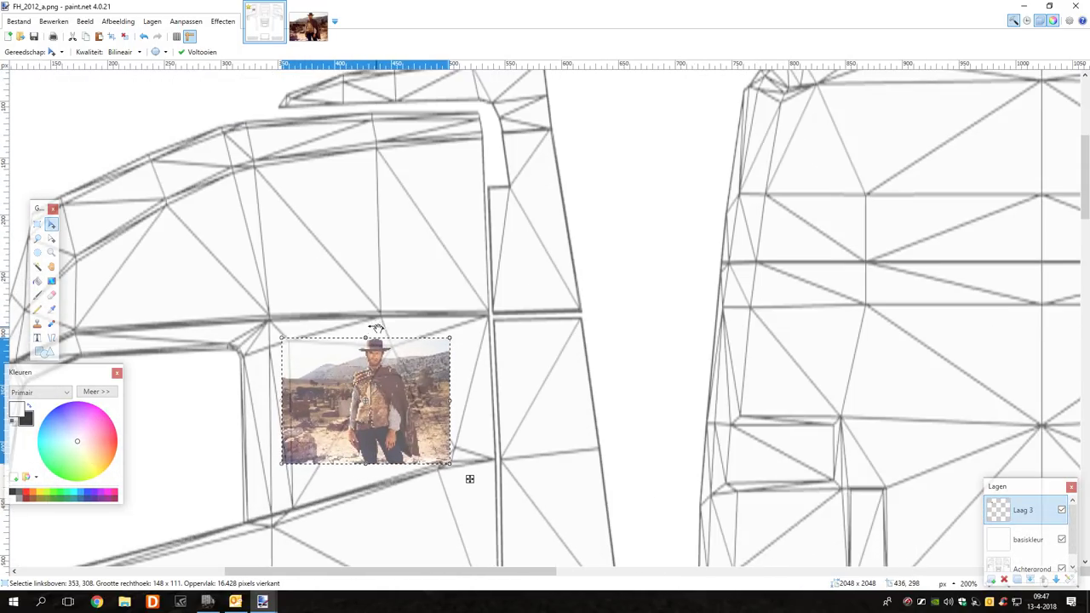
{"action": "left_click_drag", "start_coordinate": [470, 480], "coordinate": [397, 327]}
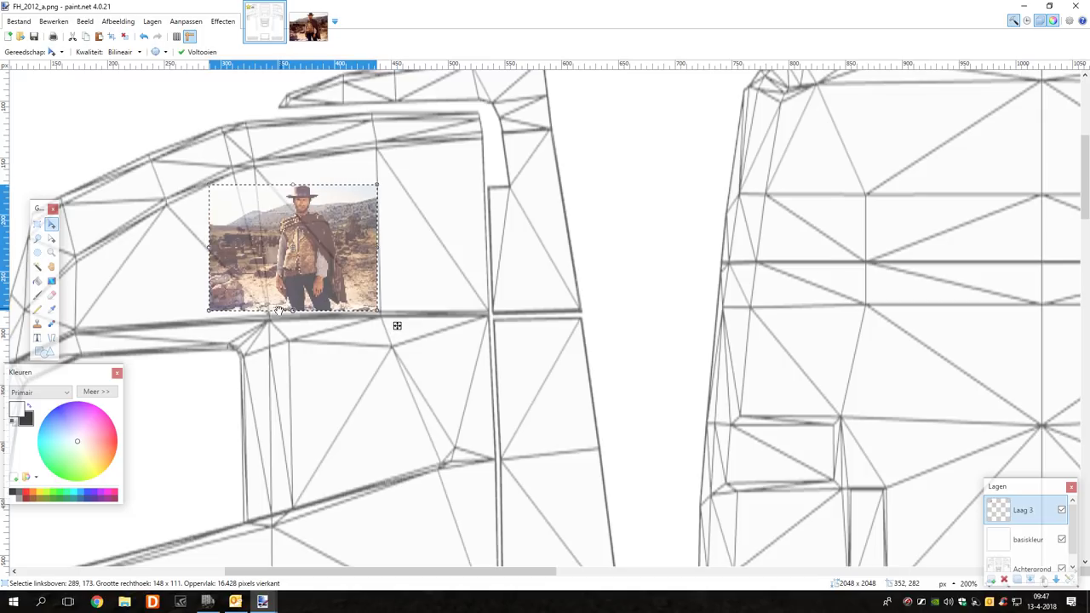
Try stretching the picture to about 237 × 69 px and shrinking it to about 91 × 68 px on the upper cab side
{"action": "left_click_drag", "start_coordinate": [213, 308], "coordinate": [171, 312]}
{"action": "left_click_drag", "start_coordinate": [378, 312], "coordinate": [475, 265]}
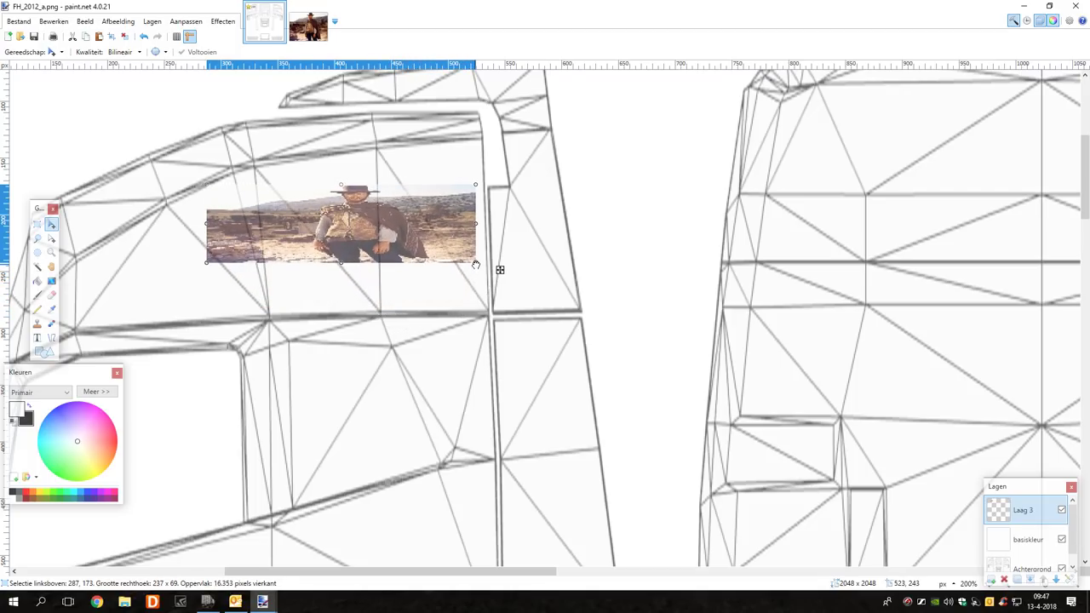
{"action": "left_click_drag", "start_coordinate": [231, 256], "coordinate": [180, 264]}
{"action": "left_click_drag", "start_coordinate": [171, 224], "coordinate": [244, 184]}
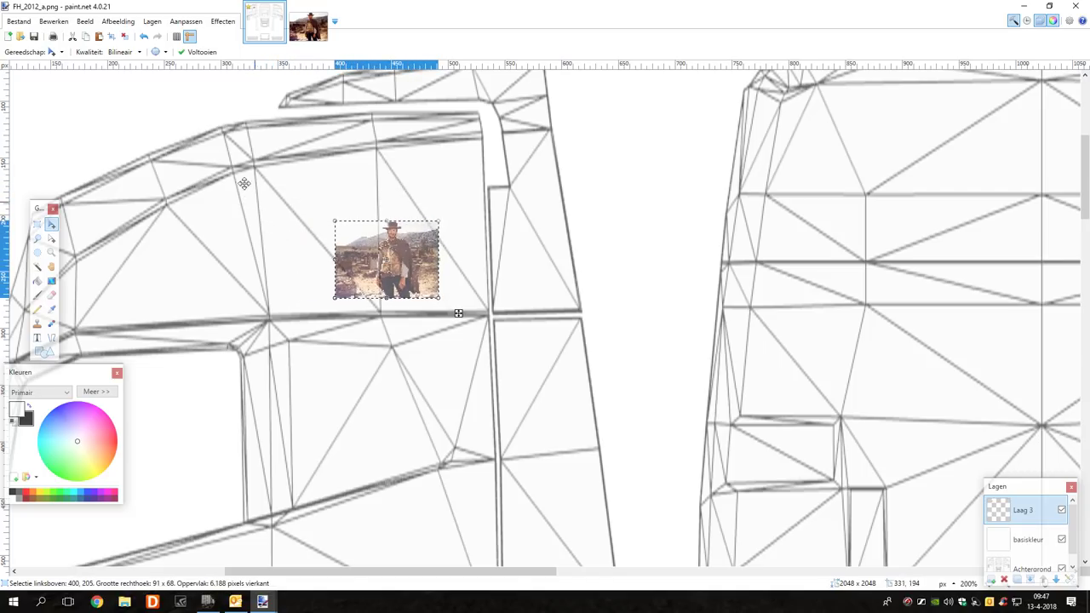
Undo the resizing and the moves of the picture on the left cab side
{"action": "left_click", "coordinate": [145, 37]}
{"action": "left_click", "coordinate": [145, 37]}
{"action": "left_click", "coordinate": [145, 36]}
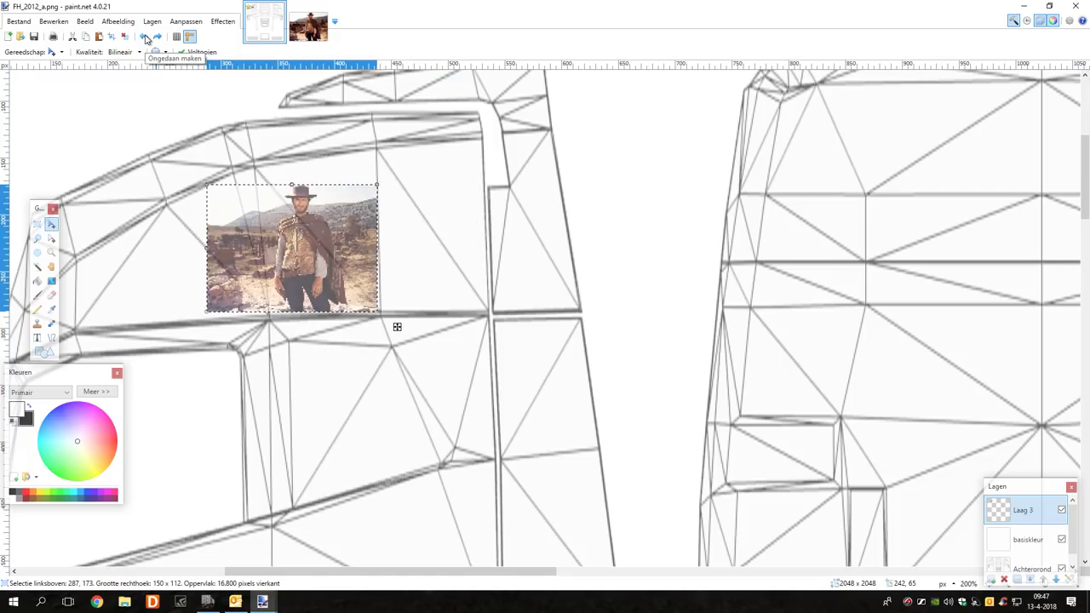
{"action": "left_click", "coordinate": [145, 37]}
{"action": "left_click", "coordinate": [145, 37]}
{"action": "left_click", "coordinate": [144, 37]}
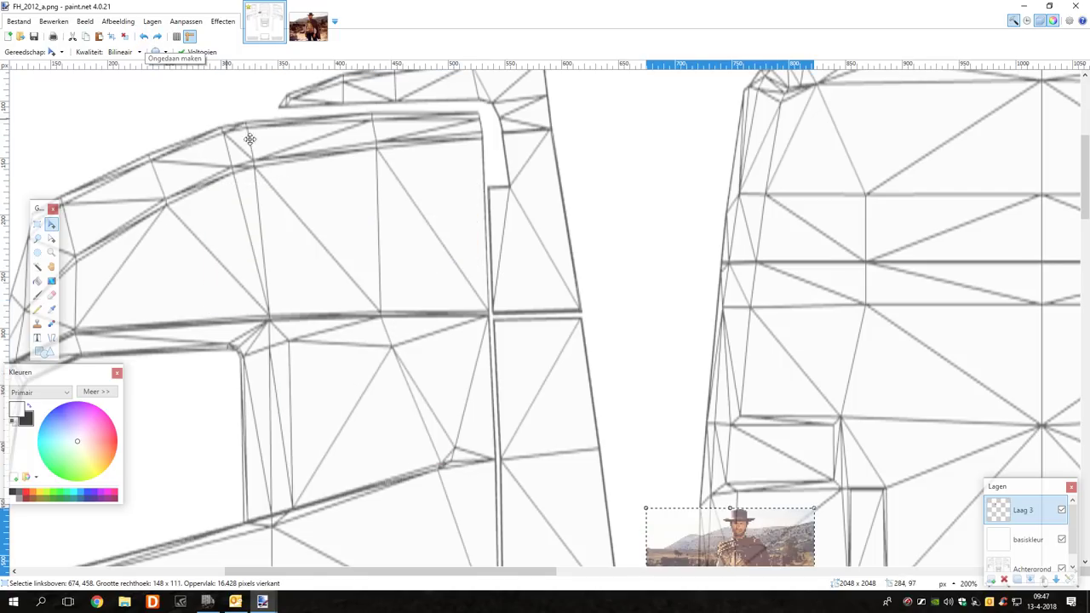
Resize the picture to about 132 × 99 px and place it on the upper left cab side at about 339, 174
{"action": "scroll", "coordinate": [320, 237], "scroll_direction": "down", "scroll_amount": 3}
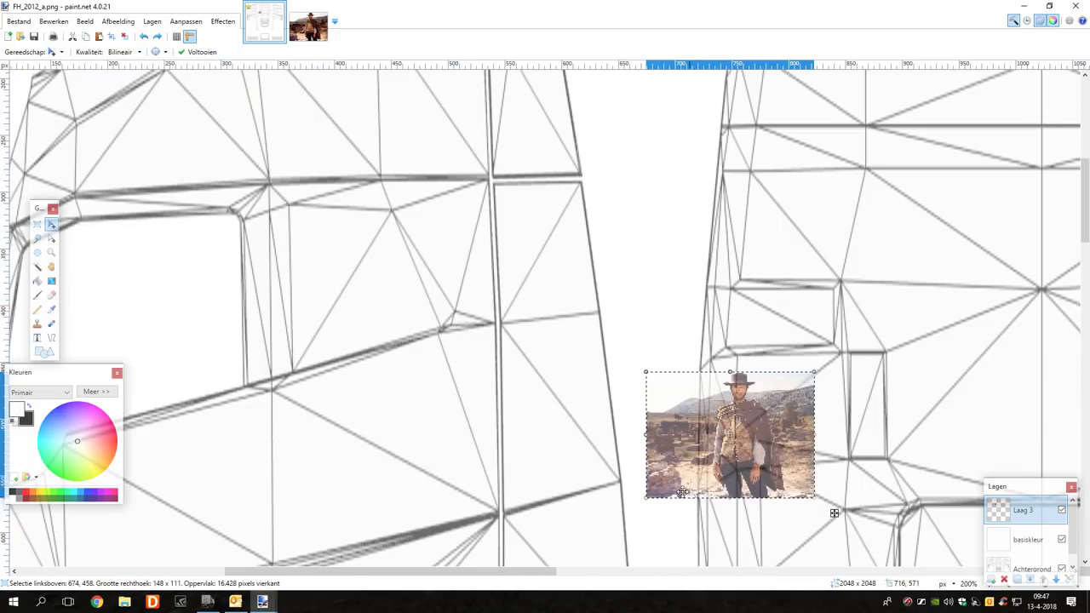
{"action": "left_click_drag", "start_coordinate": [834, 513], "coordinate": [456, 226]}
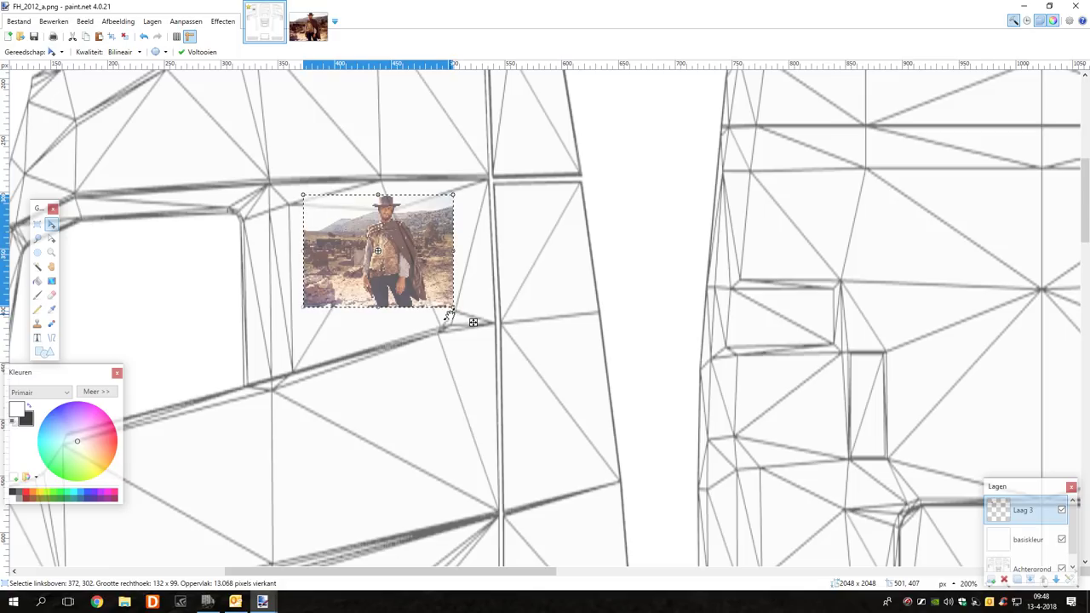
{"action": "scroll", "coordinate": [448, 319], "scroll_direction": "up", "scroll_amount": 2}
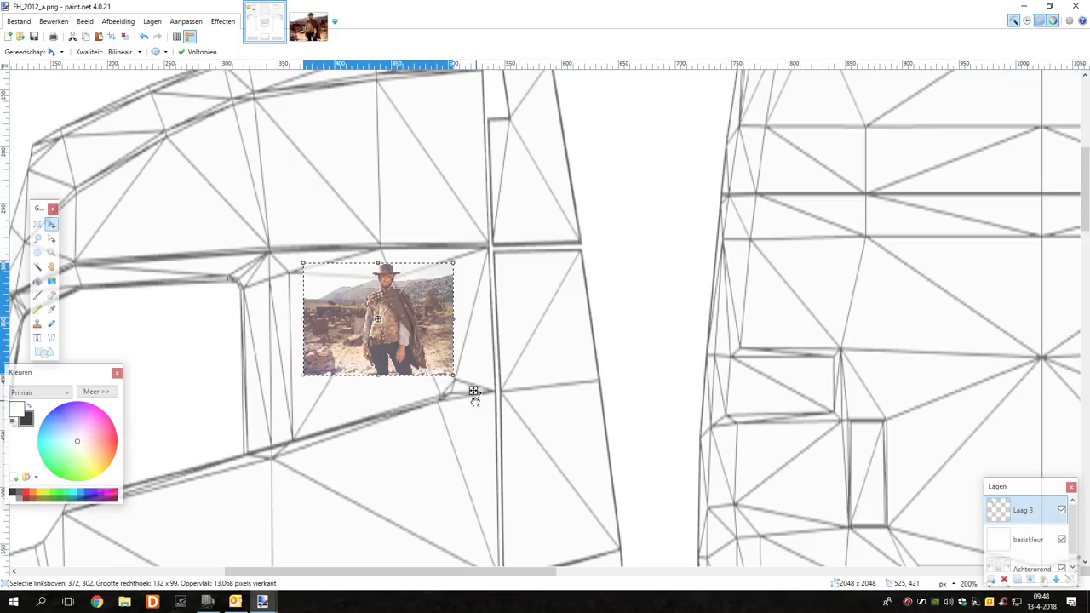
{"action": "left_click_drag", "start_coordinate": [474, 393], "coordinate": [434, 247]}
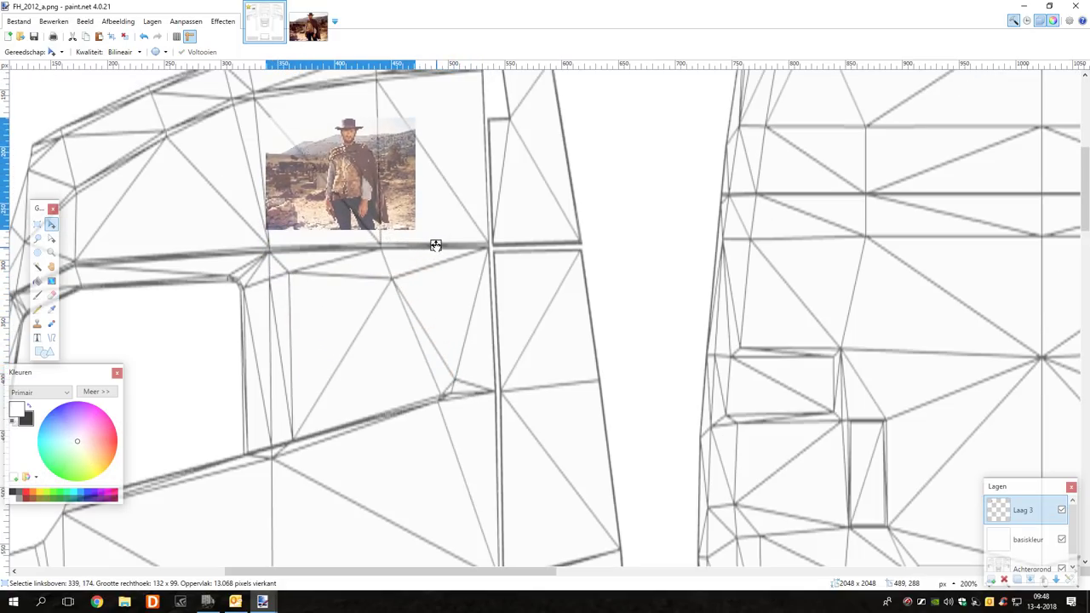
{"action": "scroll", "coordinate": [411, 246], "scroll_direction": "up", "scroll_amount": 6}
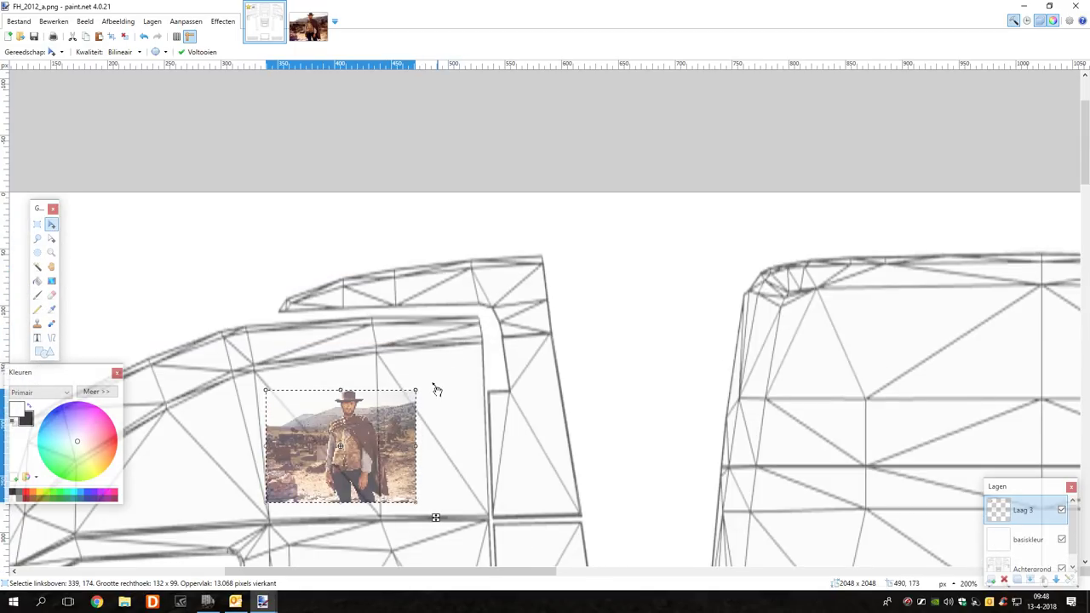
{"action": "scroll", "coordinate": [435, 391], "scroll_direction": "left", "scroll_amount": 2}
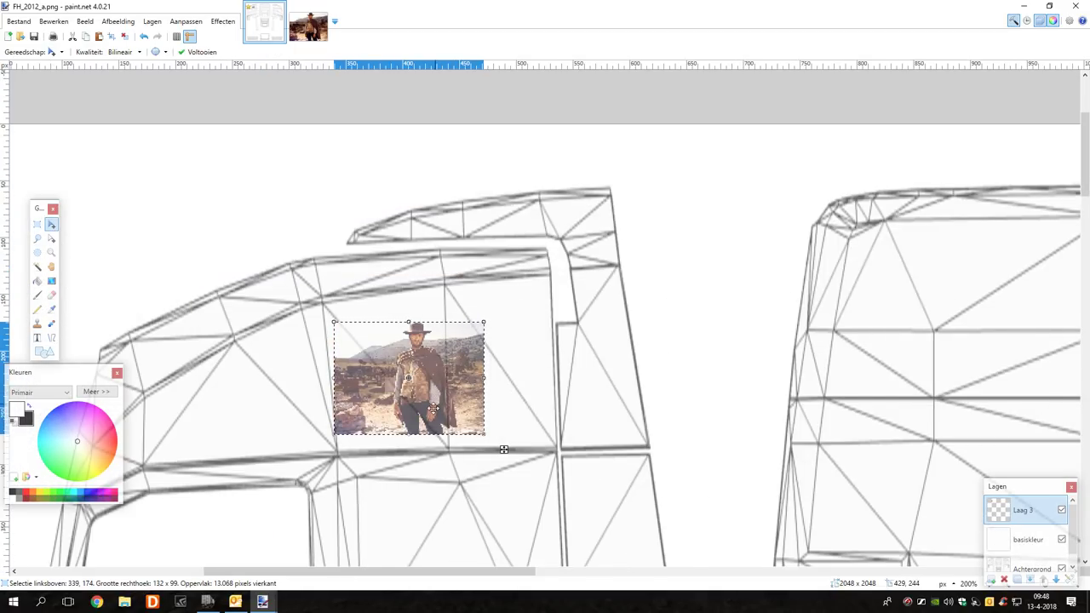
Resize the picture to about 152 × 115 px, place it on the upper left cab side at about 358, 156, and deselect it
{"action": "left_click_drag", "start_coordinate": [333, 437], "coordinate": [300, 437]}
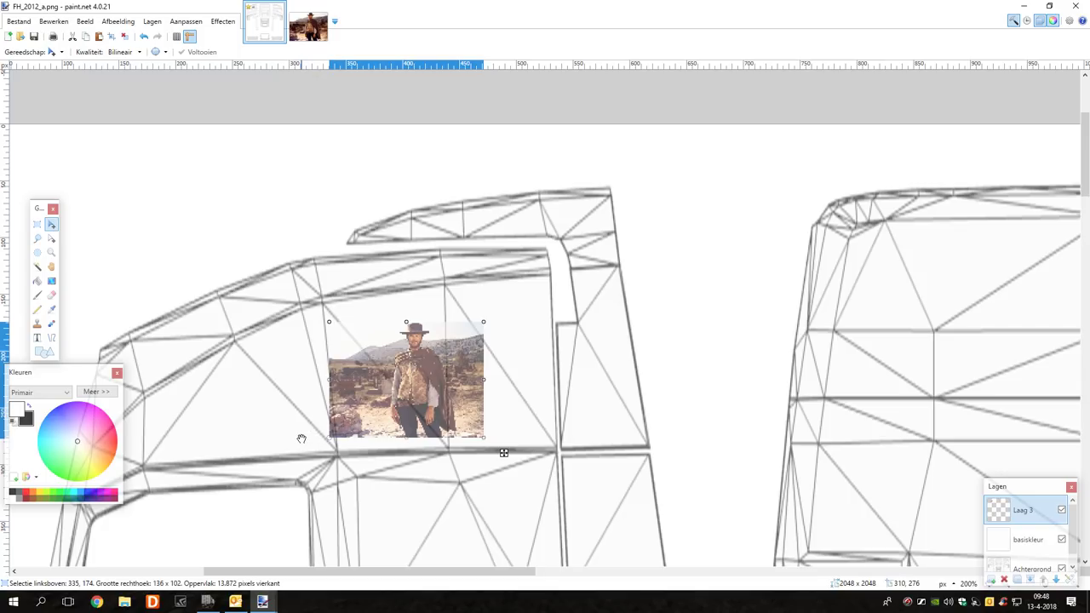
{"action": "left_click_drag", "start_coordinate": [302, 379], "coordinate": [213, 376]}
{"action": "left_click_drag", "start_coordinate": [505, 494], "coordinate": [549, 511]}
{"action": "left_click_drag", "start_coordinate": [375, 270], "coordinate": [375, 366]}
{"action": "left_click_drag", "start_coordinate": [415, 424], "coordinate": [479, 368]}
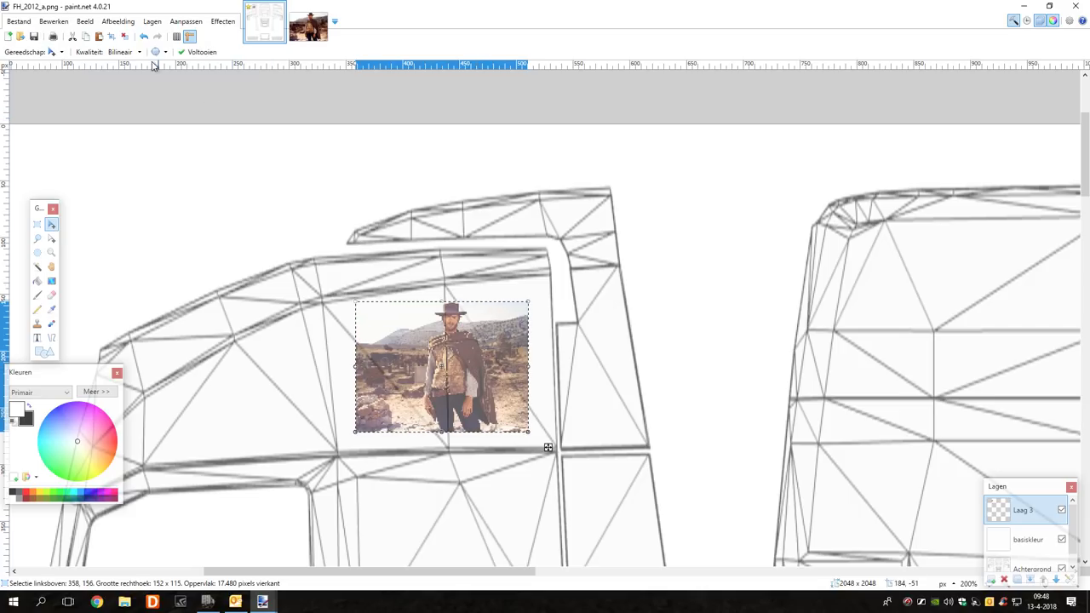
{"action": "left_click", "coordinate": [127, 38]}
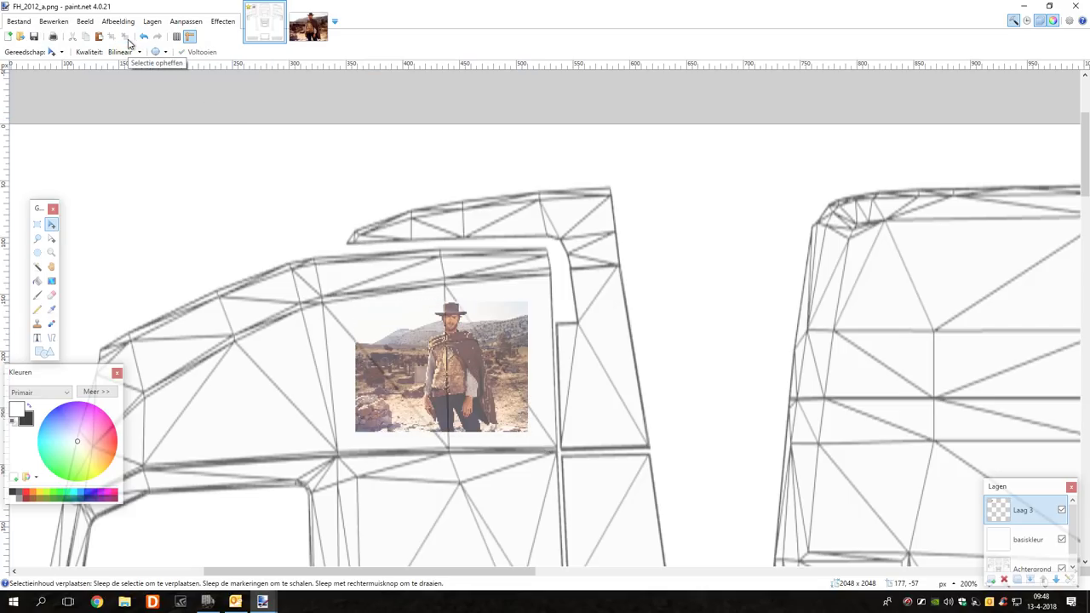
Rename the picture layer as AFBEELDING LIKANT DAK
{"action": "left_click", "coordinate": [152, 22]}
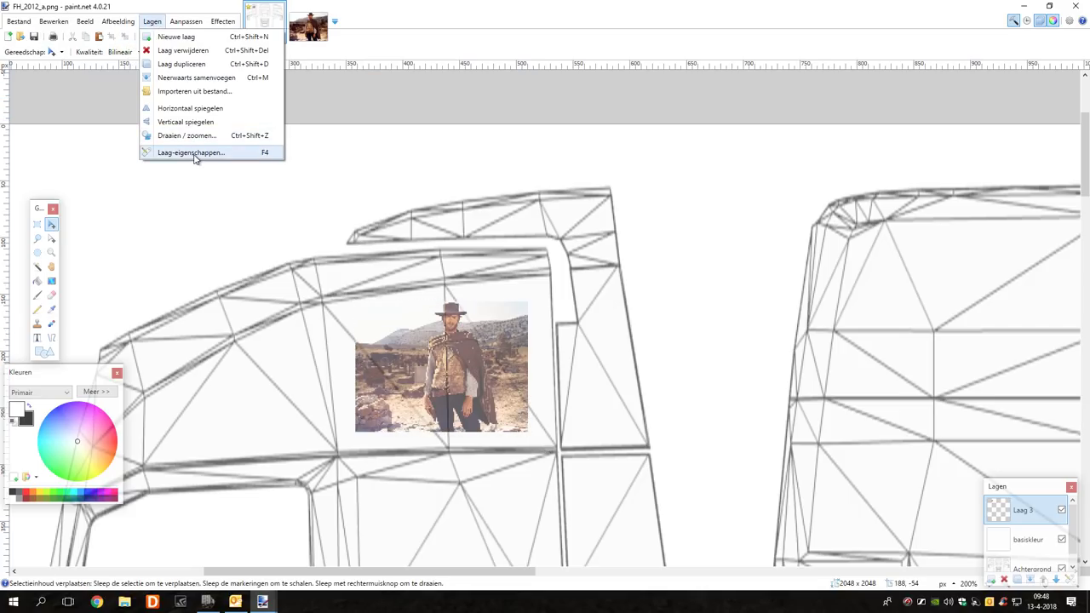
{"action": "left_click", "coordinate": [192, 154]}
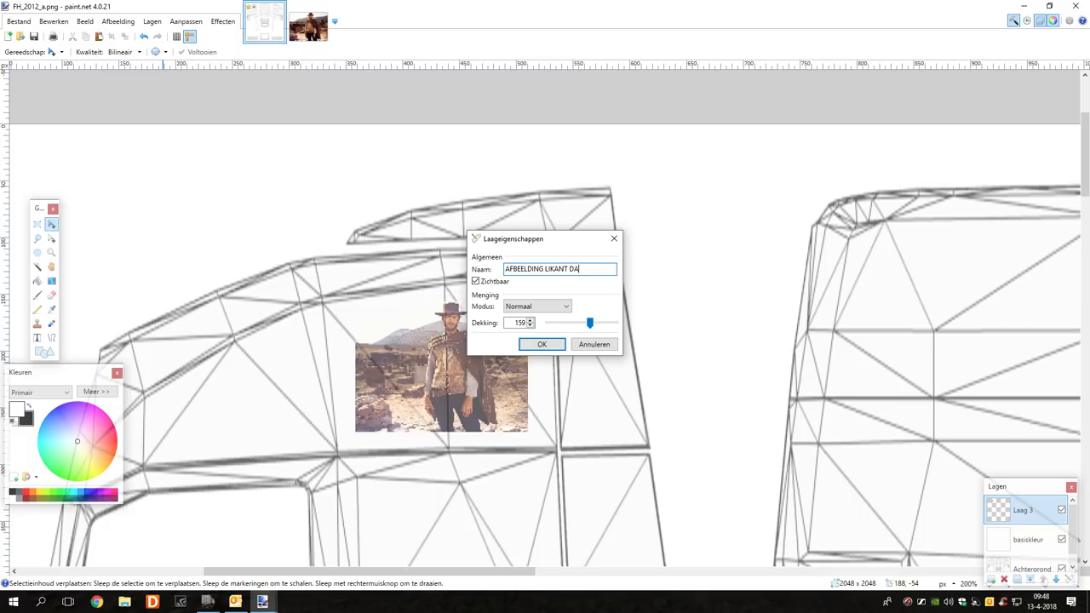
{"action": "key", "text": "Return"}
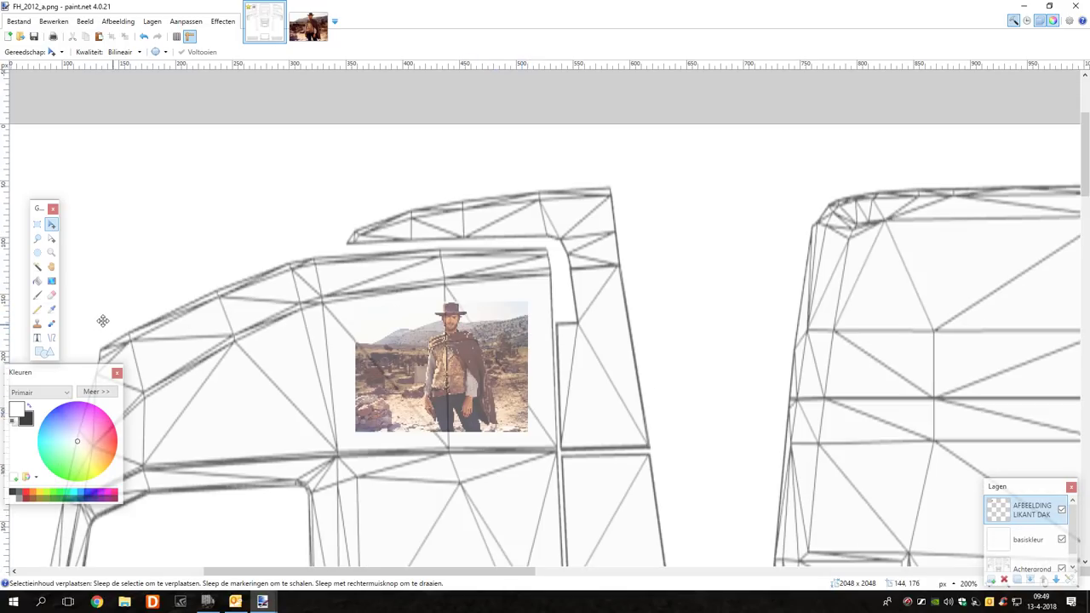
Fade the left edge of the picture with the Eraser at a brush size of 300
{"action": "scroll", "coordinate": [110, 325], "scroll_direction": "down", "scroll_amount": 3}
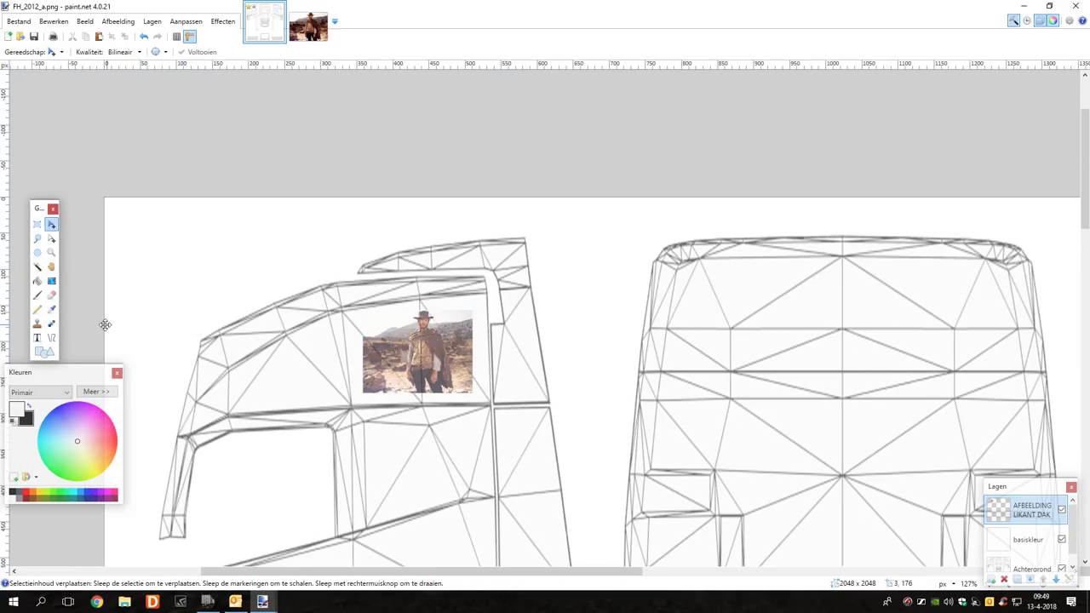
{"action": "left_click", "coordinate": [52, 296]}
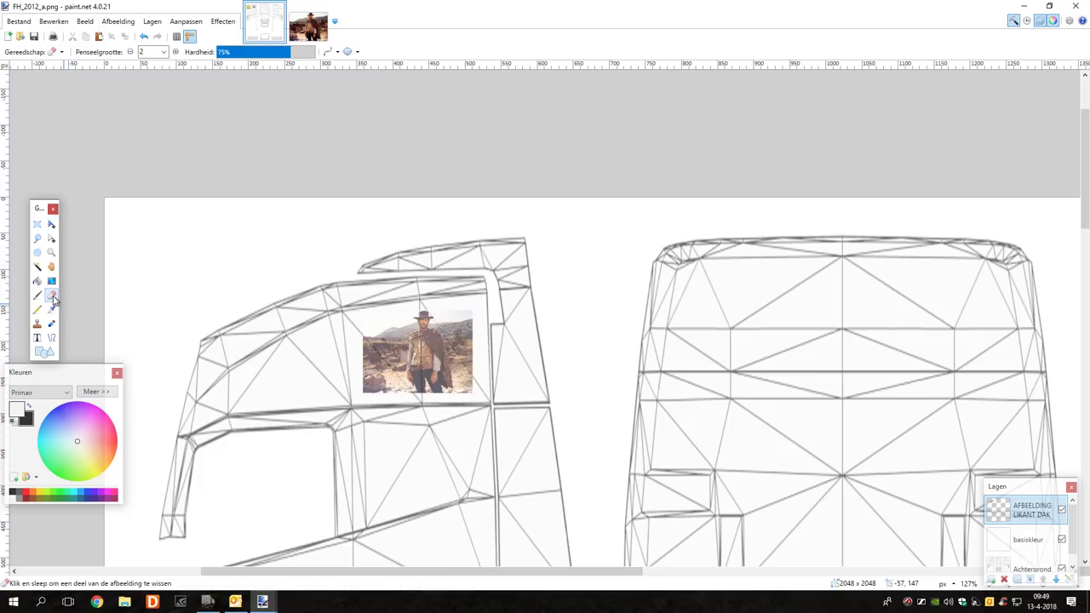
{"action": "left_click", "coordinate": [165, 52]}
{"action": "scroll", "coordinate": [147, 309], "scroll_direction": "down", "scroll_amount": 6}
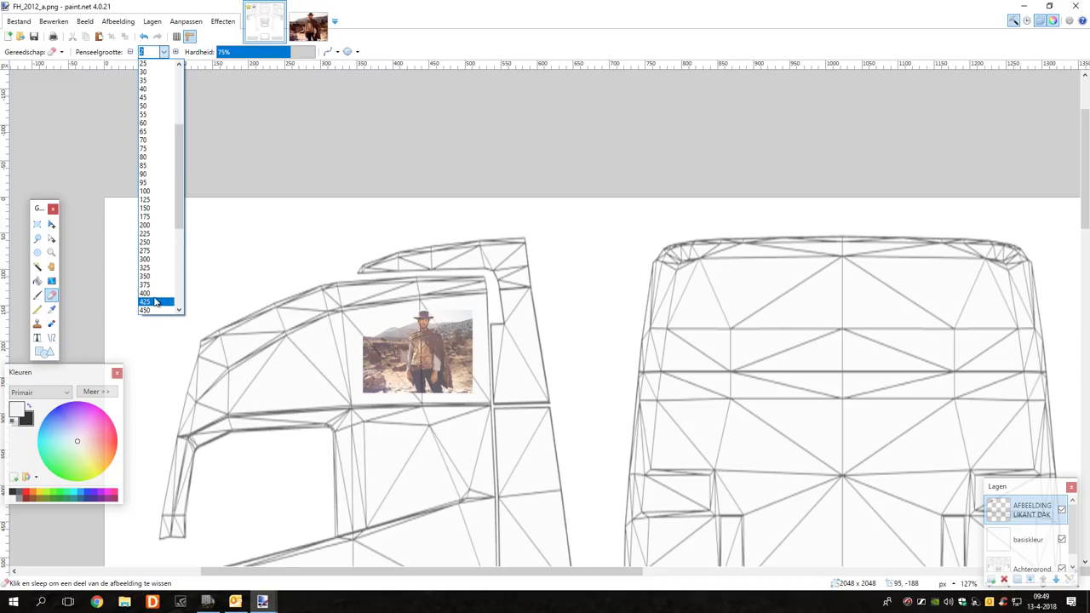
{"action": "left_click", "coordinate": [155, 293]}
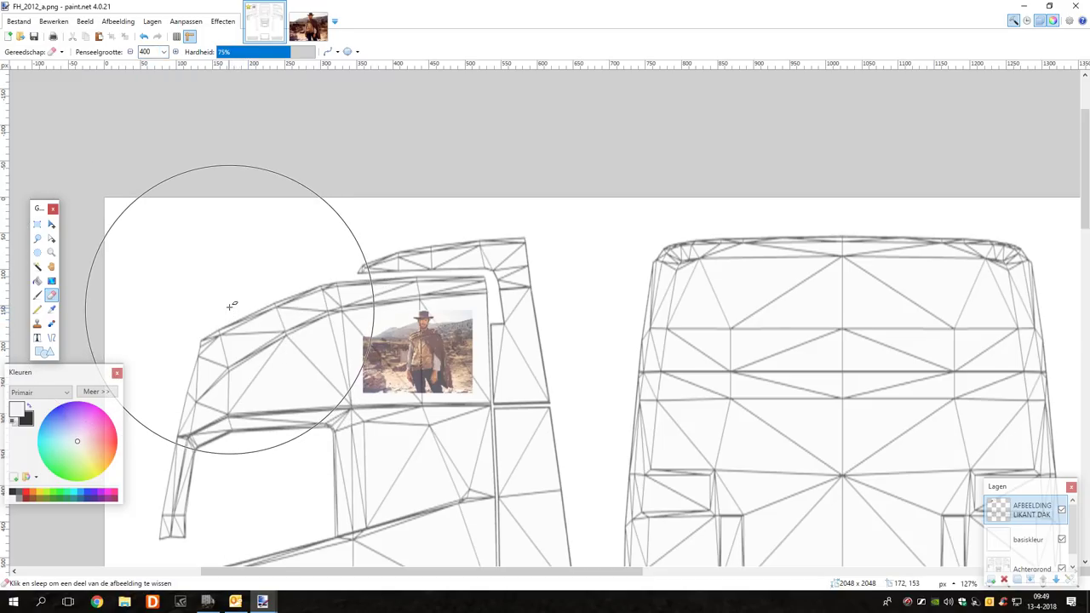
{"action": "left_click", "coordinate": [165, 52]}
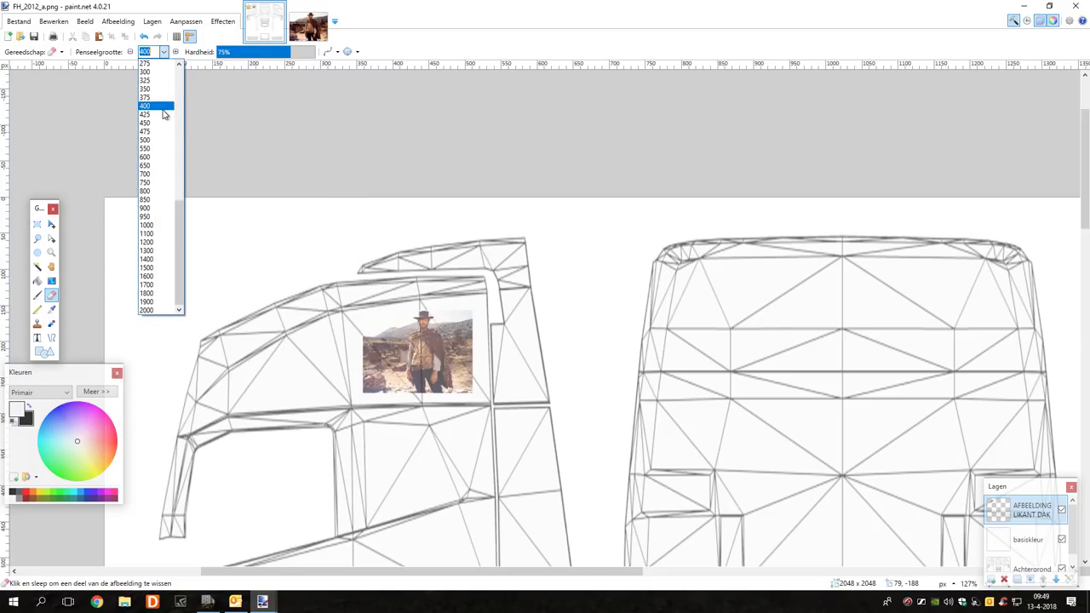
{"action": "left_click", "coordinate": [160, 97]}
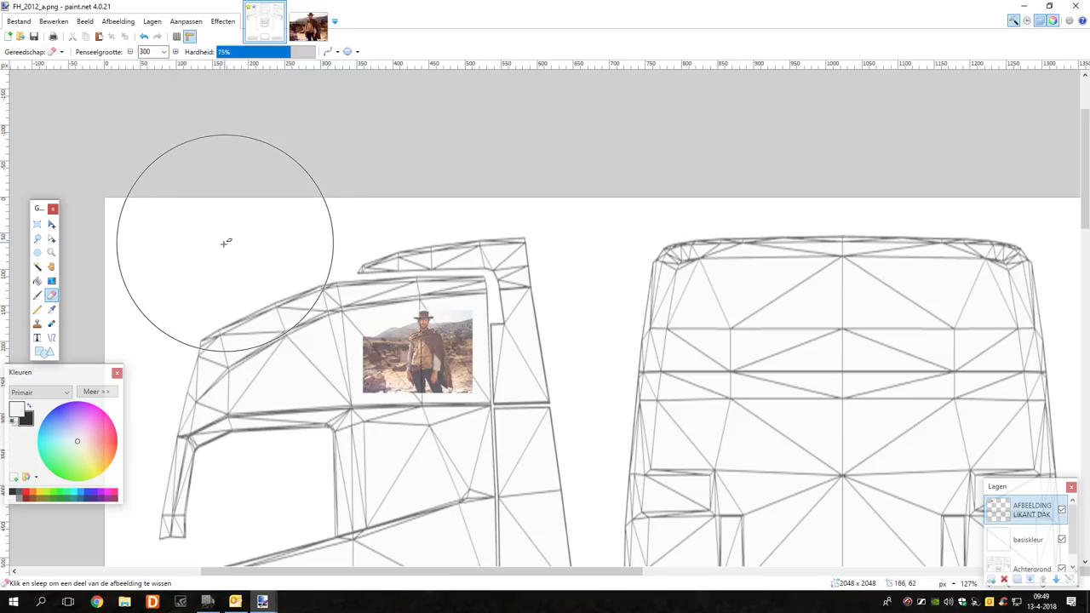
{"action": "scroll", "coordinate": [229, 268], "scroll_direction": "up", "scroll_amount": 1}
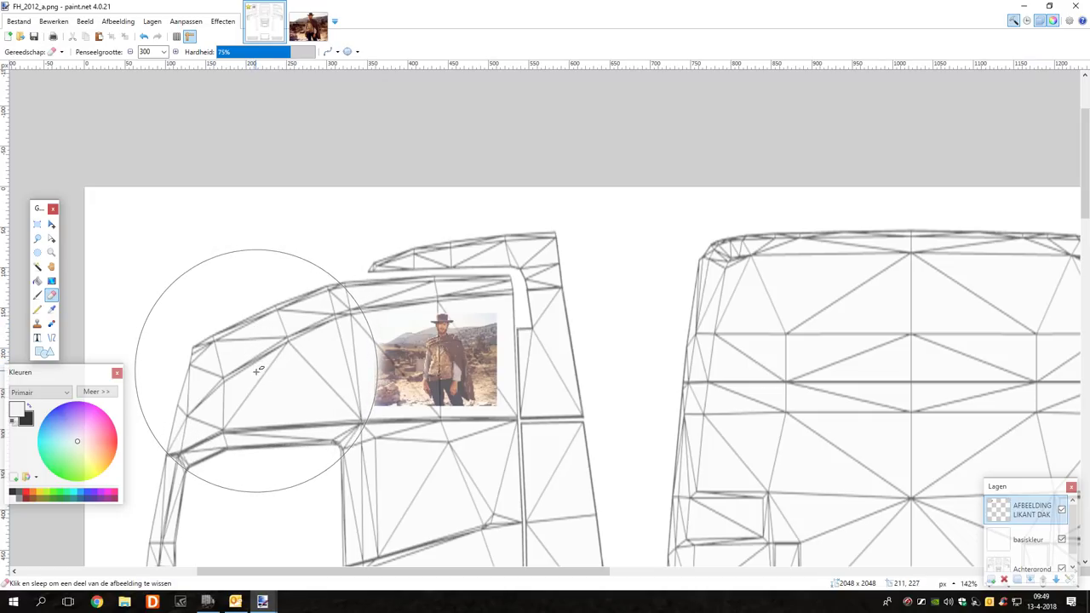
{"action": "left_click_drag", "start_coordinate": [269, 440], "coordinate": [269, 443]}
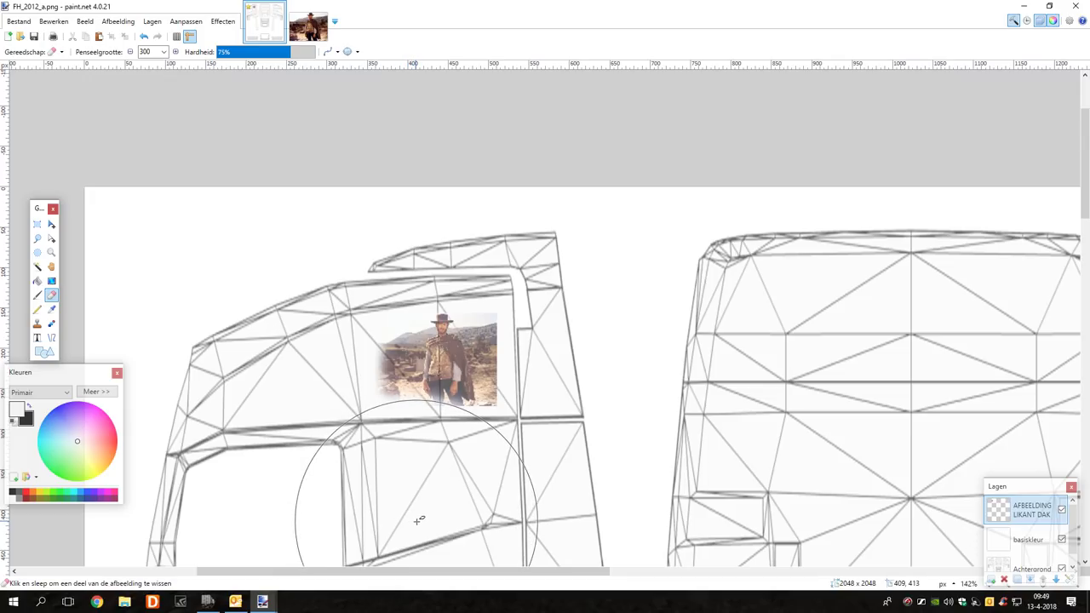
Fade the picture's lower, right and upper edges with the Eraser, keeping the figure intact
{"action": "left_click_drag", "start_coordinate": [489, 520], "coordinate": [491, 519]}
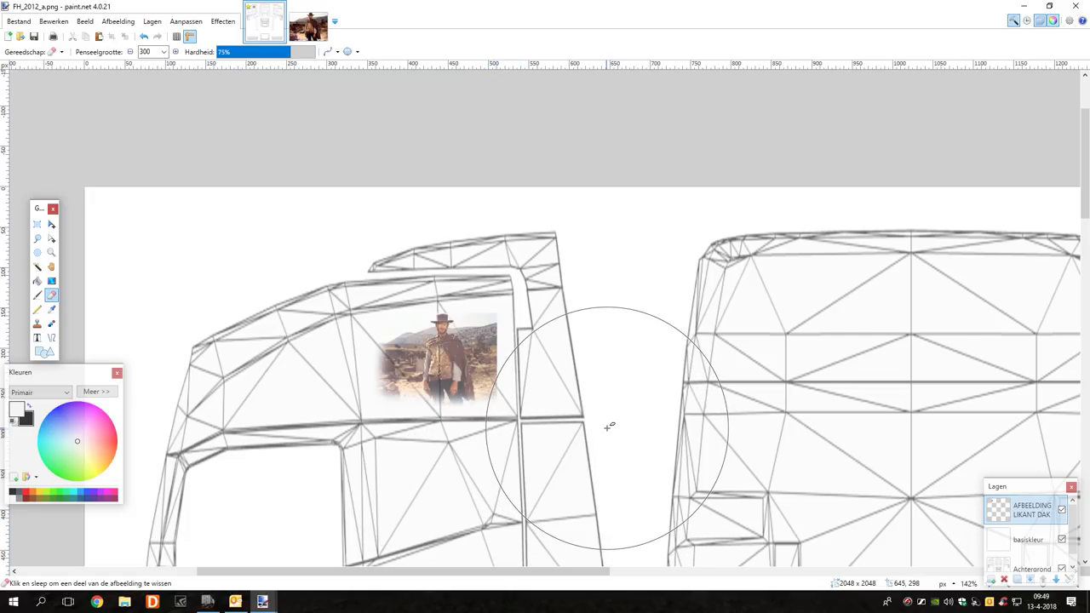
{"action": "left_click_drag", "start_coordinate": [613, 381], "coordinate": [617, 335]}
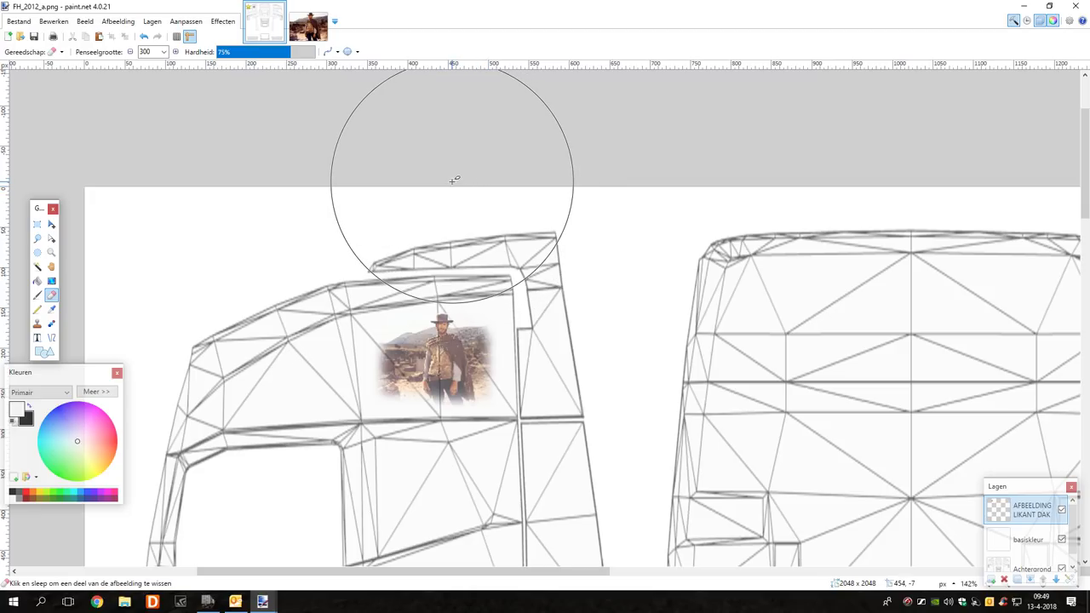
{"action": "scroll", "coordinate": [434, 182], "scroll_direction": "up", "scroll_amount": 3}
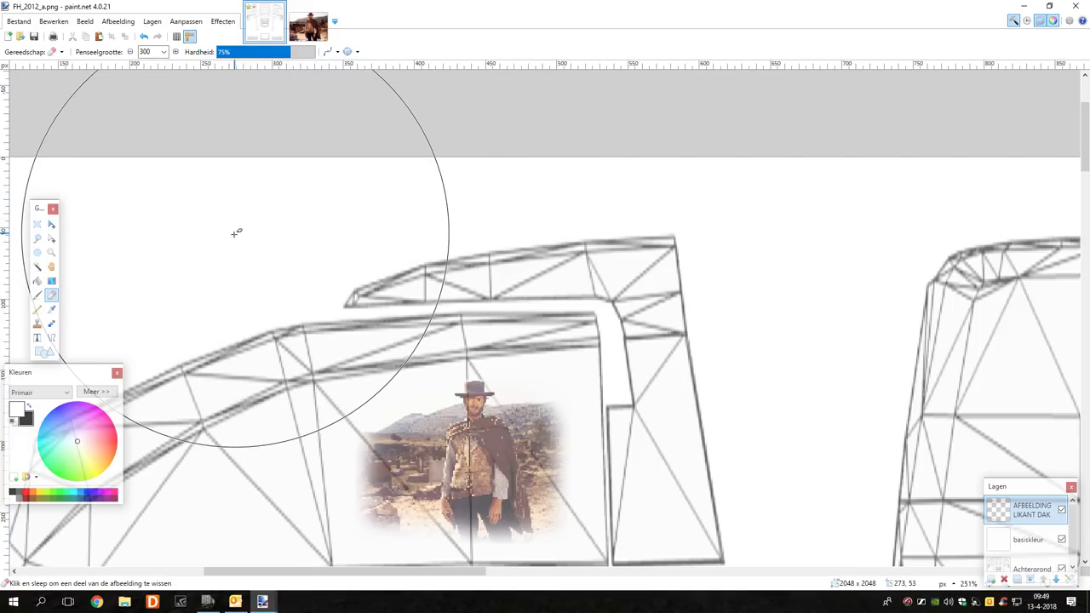
{"action": "scroll", "coordinate": [221, 240], "scroll_direction": "down", "scroll_amount": 2}
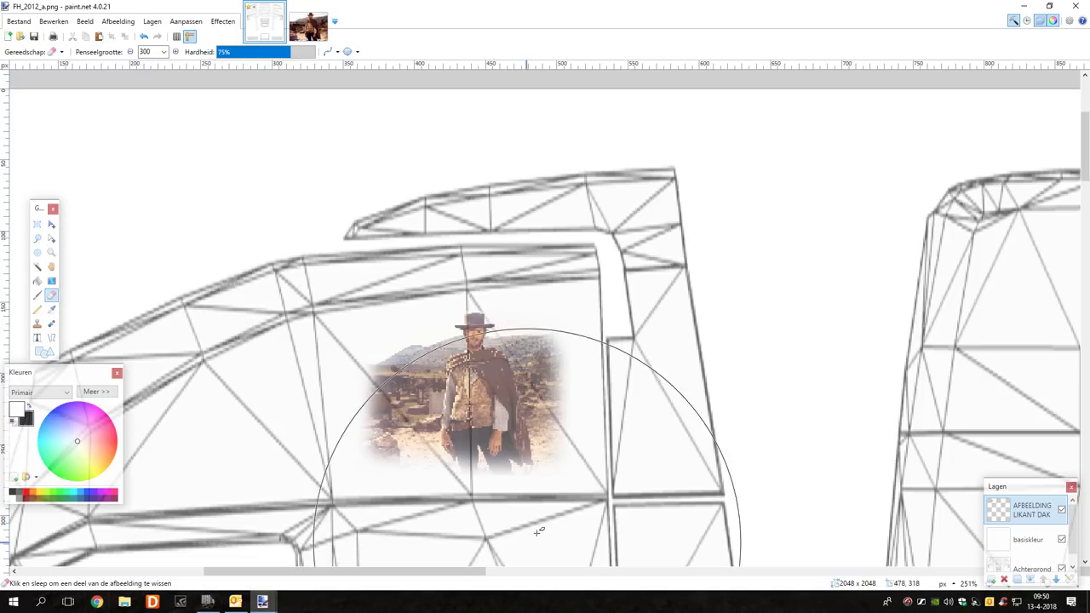
{"action": "scroll", "coordinate": [529, 540], "scroll_direction": "down", "scroll_amount": 3}
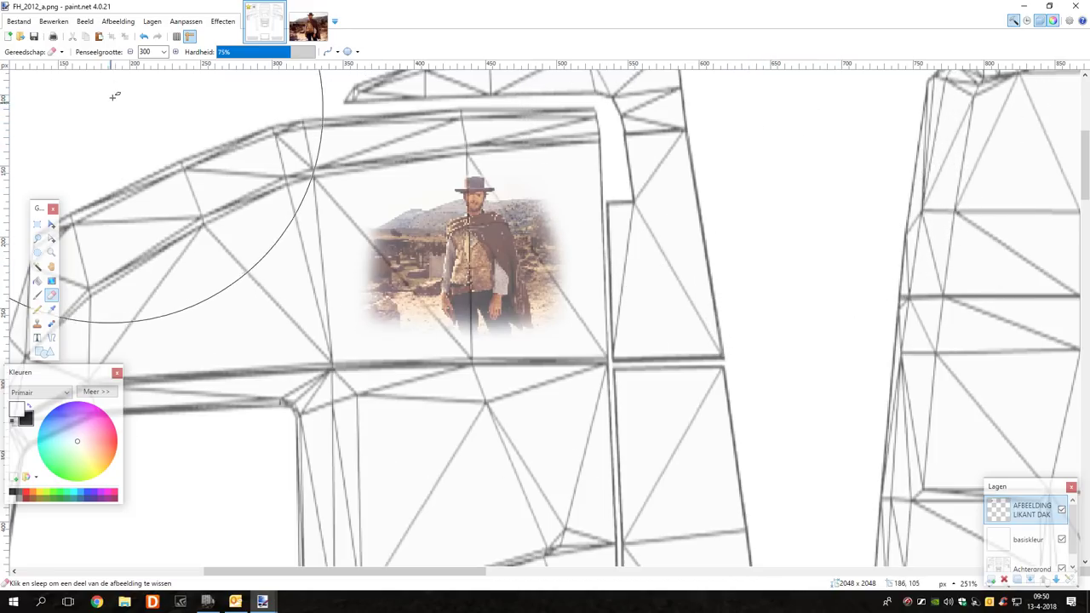
{"action": "scroll", "coordinate": [228, 81], "scroll_direction": "down", "scroll_amount": 2}
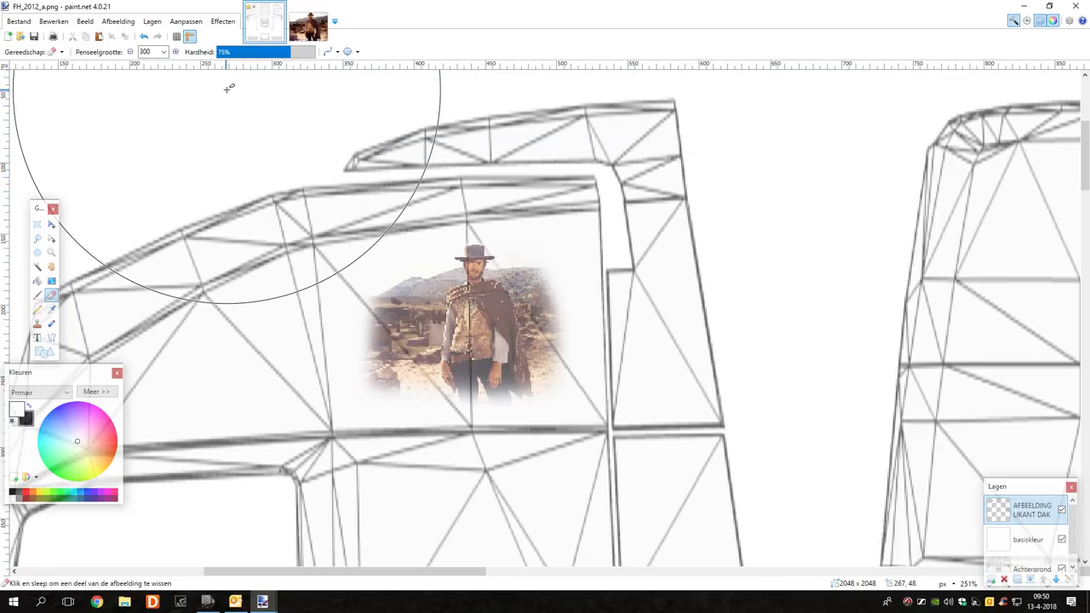
{"action": "scroll", "coordinate": [222, 98], "scroll_direction": "up", "scroll_amount": 2}
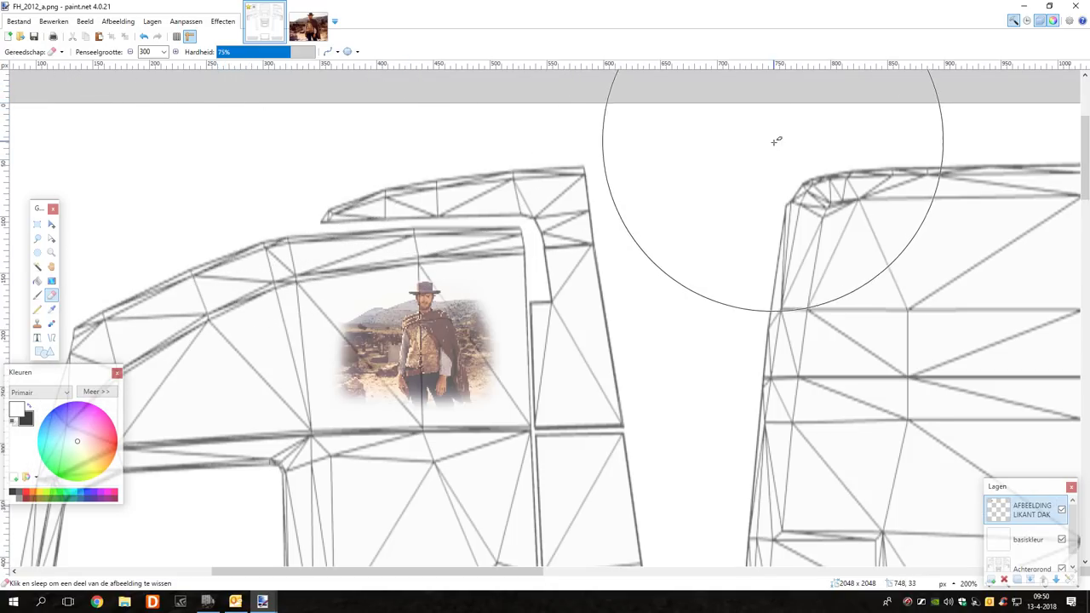
Set the opacity of the picture layer to 255
{"action": "scroll", "coordinate": [792, 179], "scroll_direction": "down", "scroll_amount": 3}
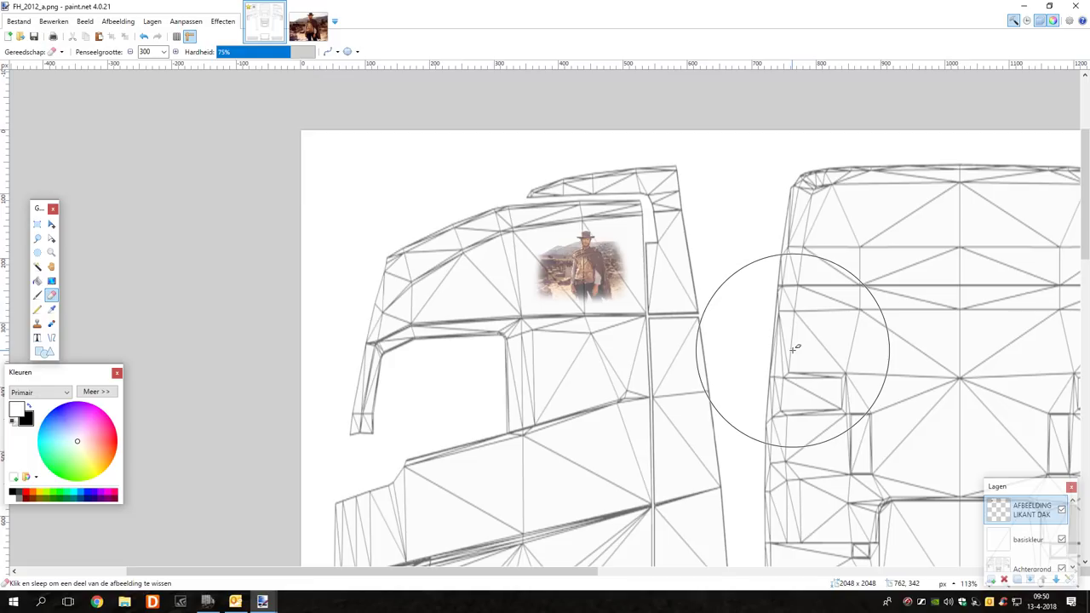
{"action": "key", "text": "F4"}
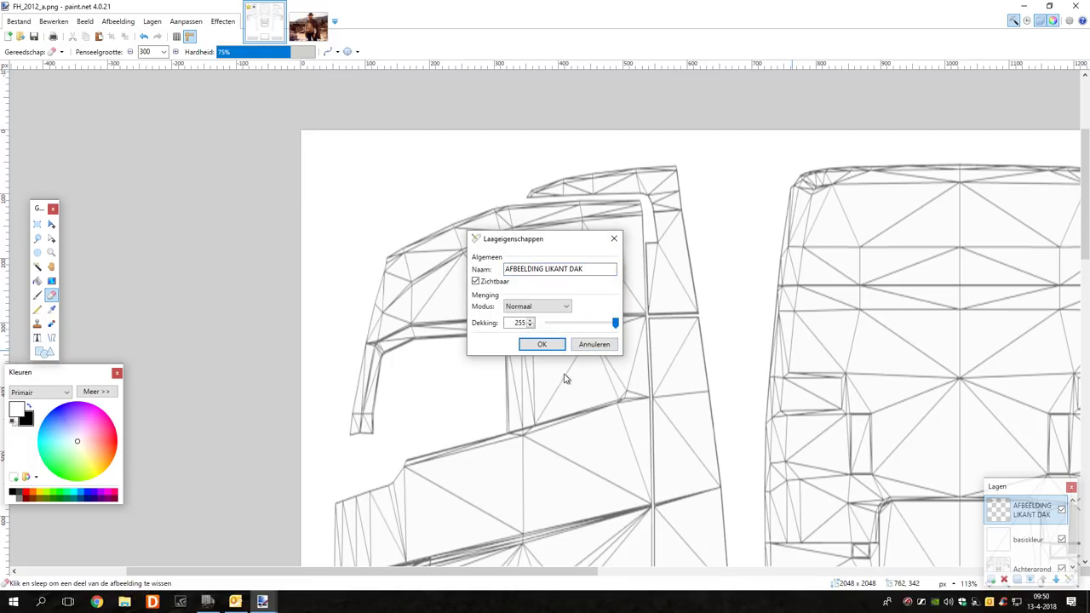
{"action": "left_click", "coordinate": [552, 348]}
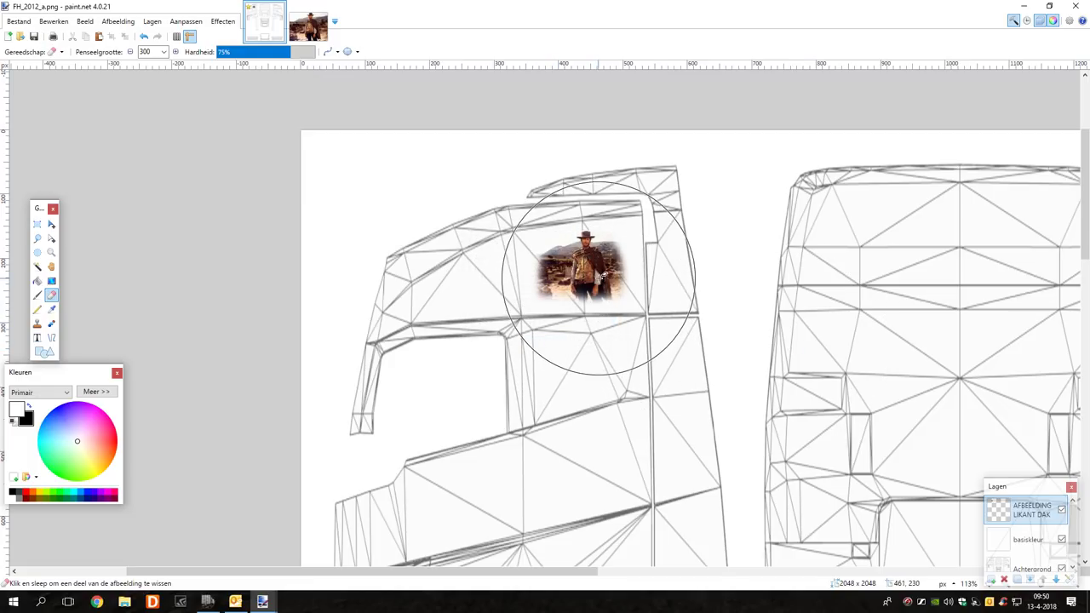
Duplicate the picture layer and flip the copy horizontally so the picture lands on the opposite cab side
{"action": "scroll", "coordinate": [634, 314], "scroll_direction": "up", "scroll_amount": 4, "text": "ctrl"}
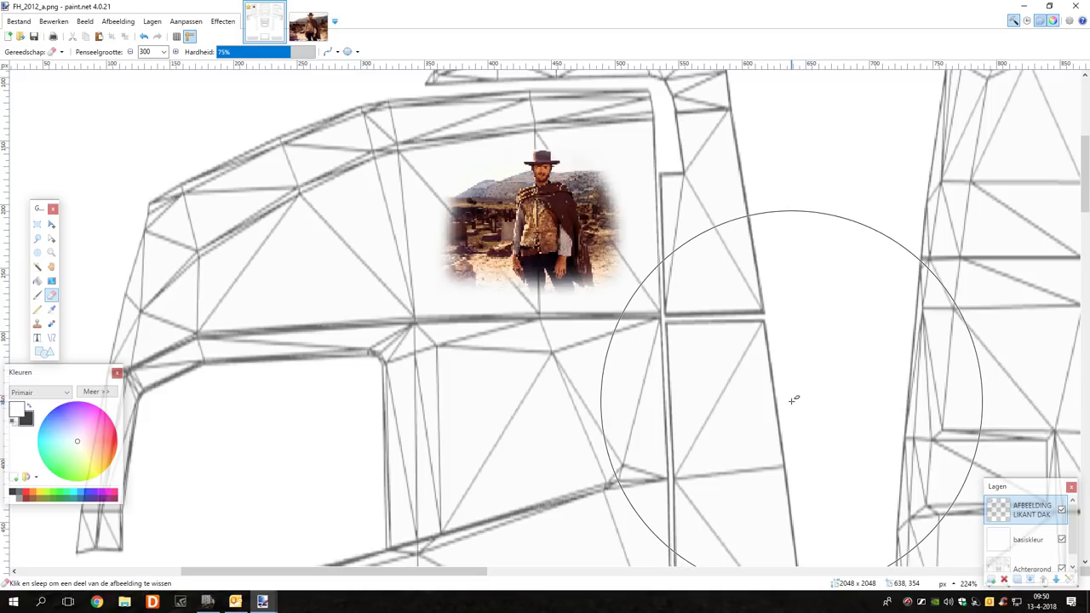
{"action": "scroll", "coordinate": [724, 362], "scroll_direction": "right", "scroll_amount": 3}
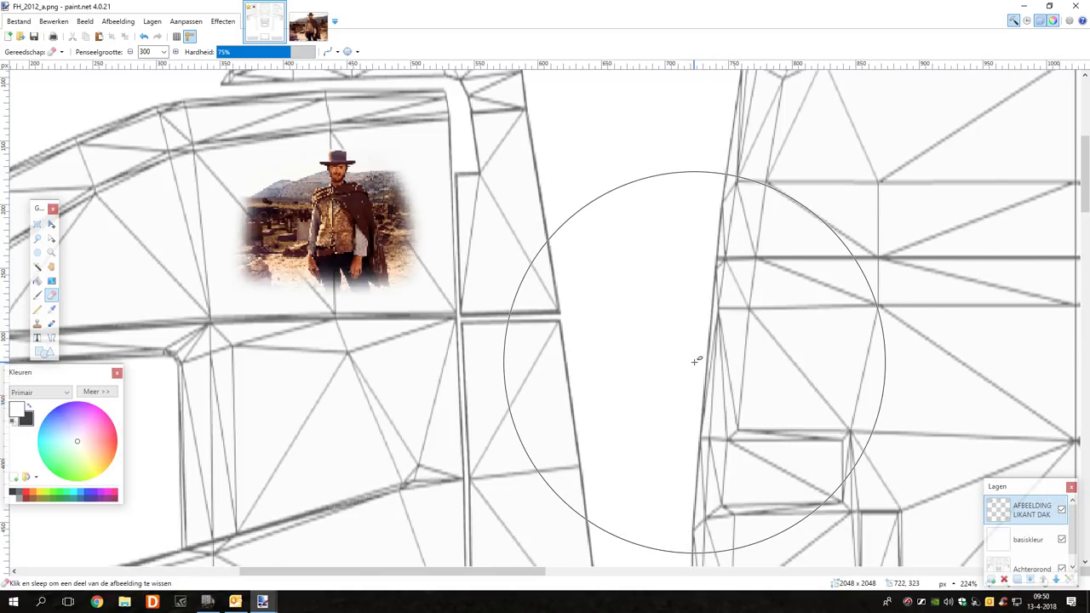
{"action": "scroll", "coordinate": [685, 350], "scroll_direction": "down", "scroll_amount": 2}
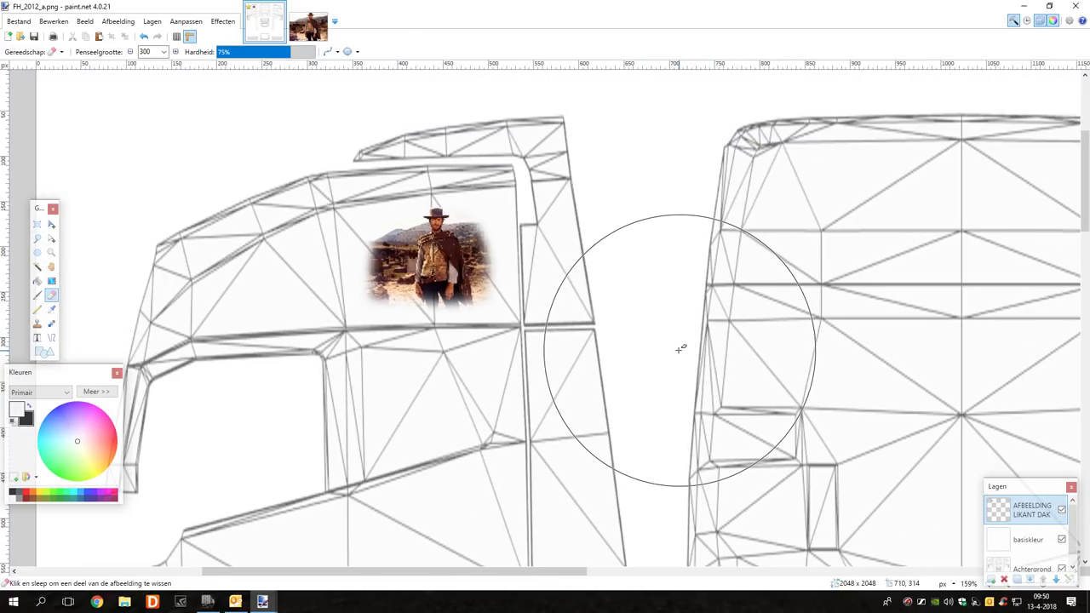
{"action": "scroll", "coordinate": [681, 350], "scroll_direction": "right", "scroll_amount": 3}
{"action": "scroll", "coordinate": [682, 349], "scroll_direction": "left", "scroll_amount": 1}
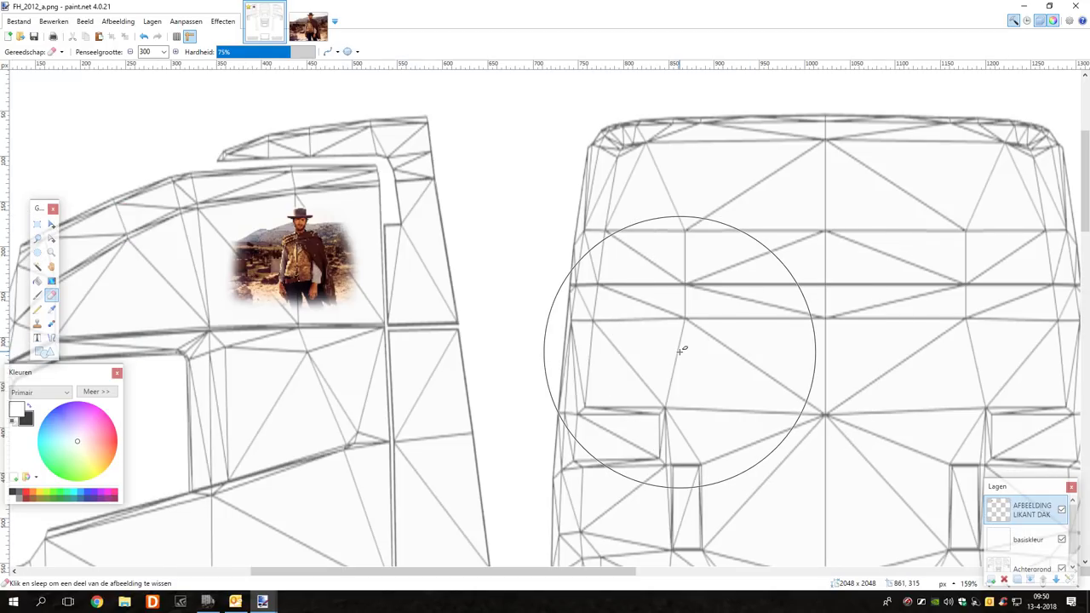
{"action": "scroll", "coordinate": [682, 349], "scroll_direction": "down", "scroll_amount": 2}
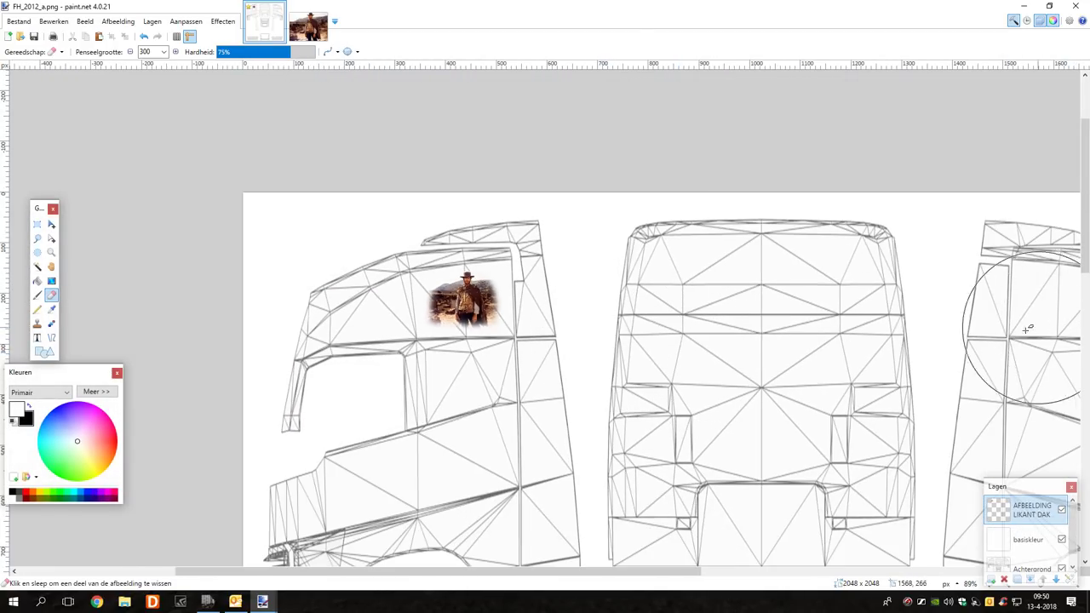
{"action": "scroll", "coordinate": [954, 329], "scroll_direction": "right", "scroll_amount": 3}
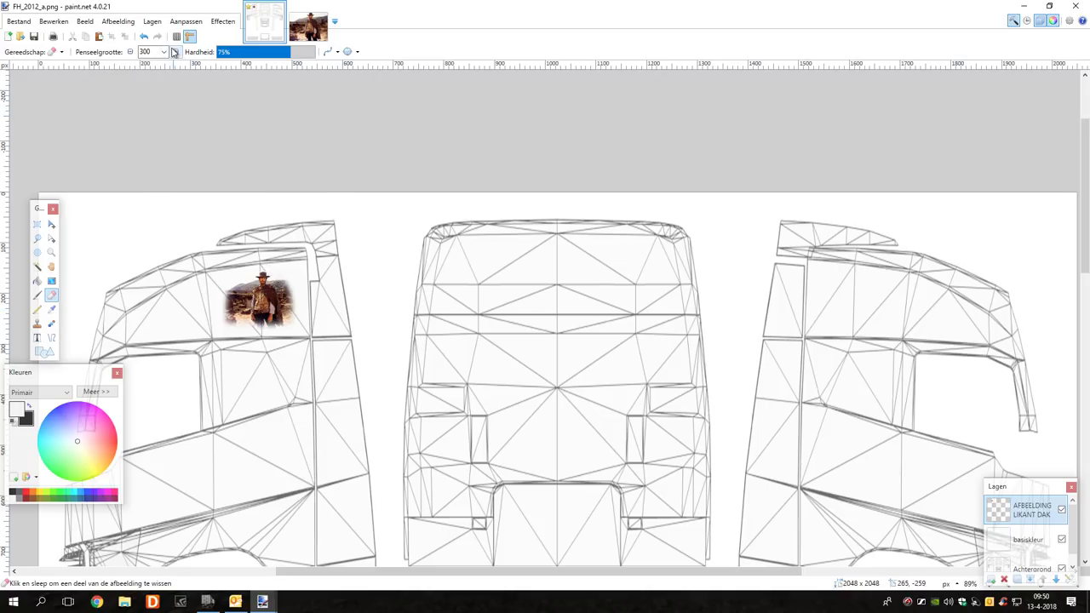
{"action": "left_click", "coordinate": [151, 24]}
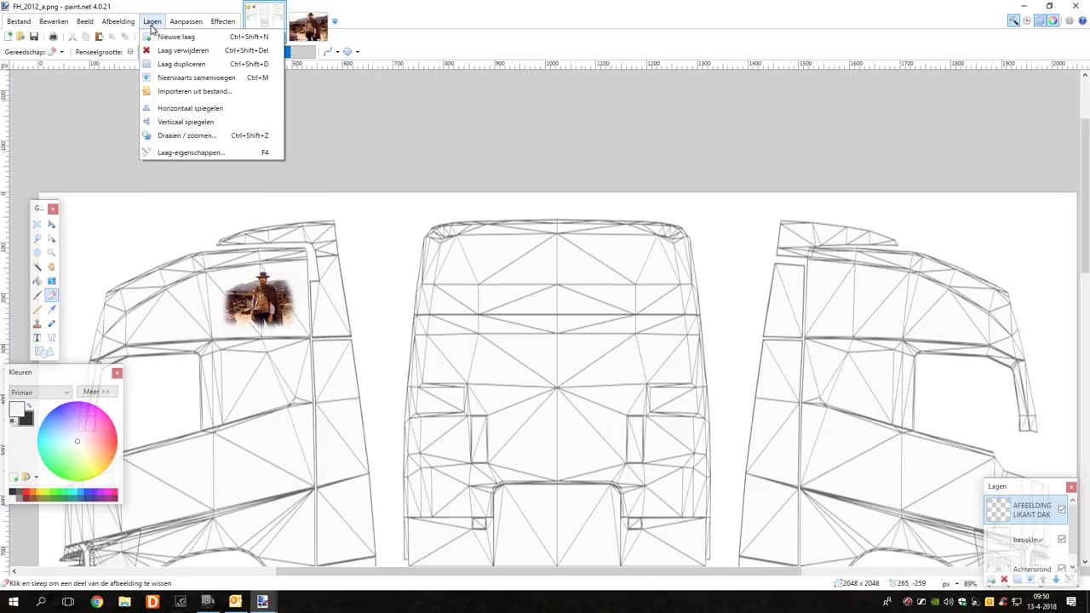
{"action": "left_click", "coordinate": [174, 64]}
{"action": "left_click", "coordinate": [152, 21]}
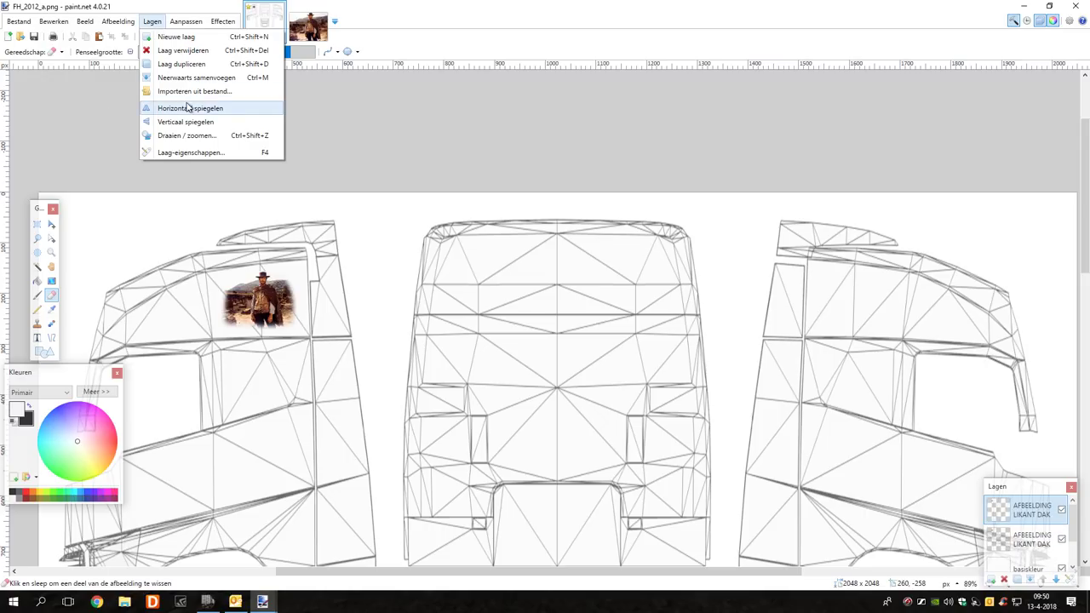
{"action": "left_click", "coordinate": [194, 109]}
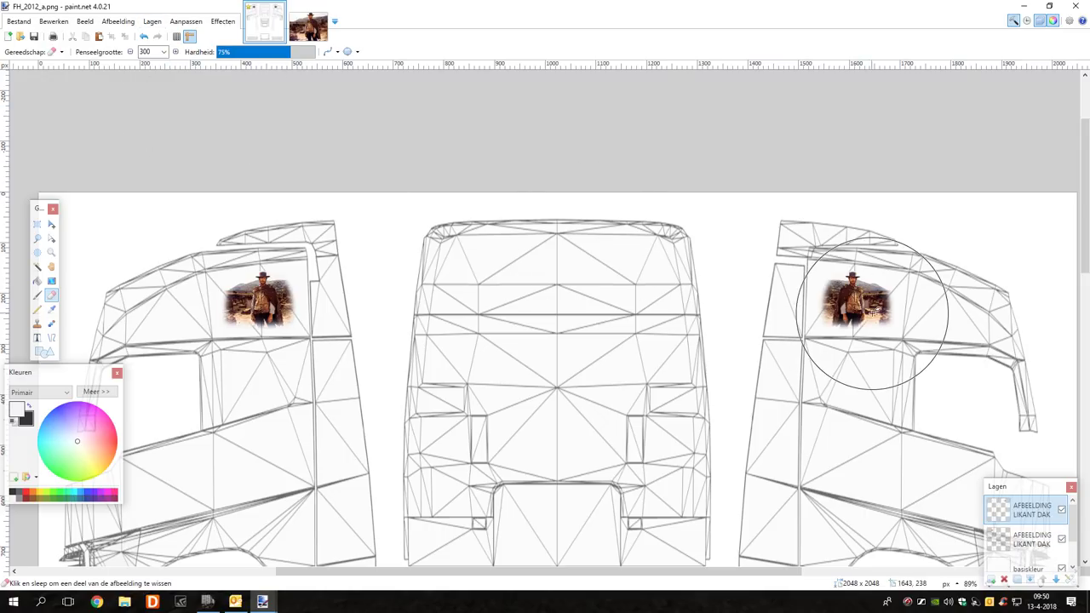
{"action": "scroll", "coordinate": [904, 467], "scroll_direction": "right", "scroll_amount": 2}
{"action": "scroll", "coordinate": [904, 467], "scroll_direction": "right", "scroll_amount": 6}
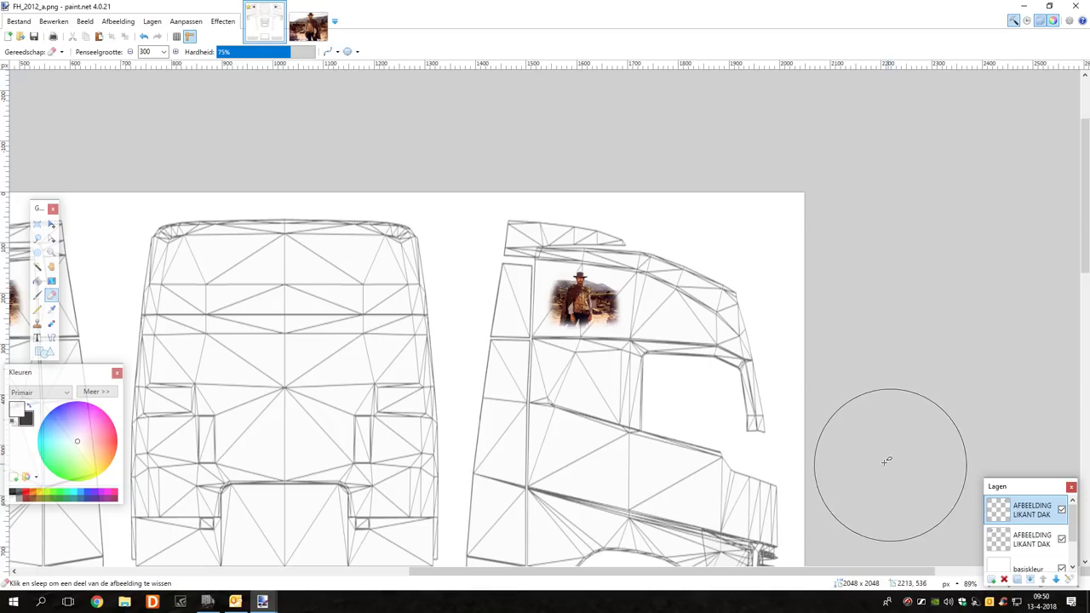
{"action": "scroll", "coordinate": [622, 409], "scroll_direction": "left", "scroll_amount": 4}
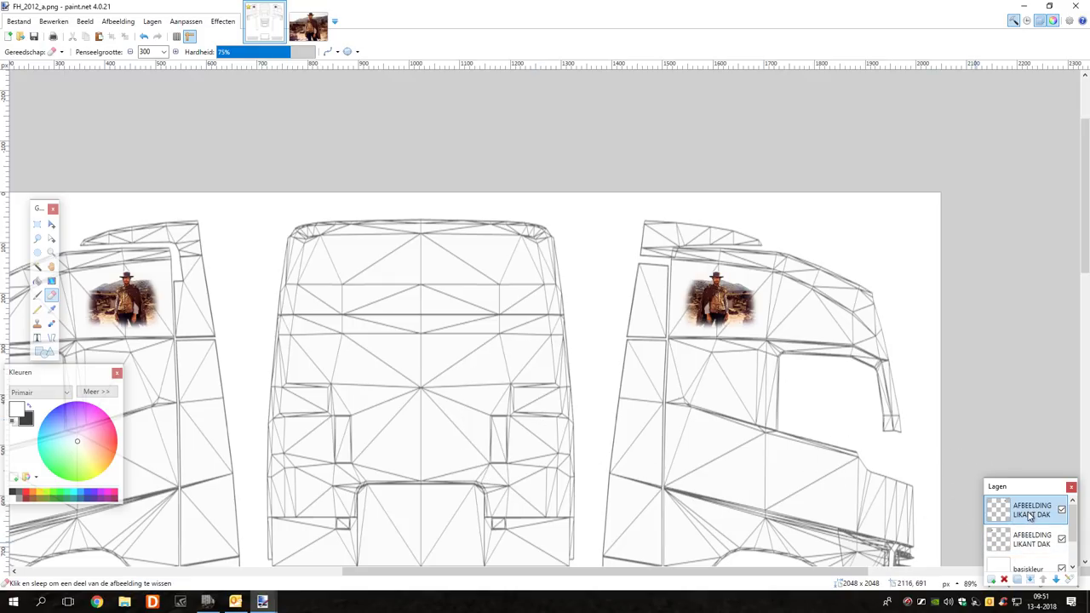
Rename the flipped picture layer as AFBEELDING REKANT DAK
{"action": "left_click", "coordinate": [150, 29]}
{"action": "left_click", "coordinate": [206, 155]}
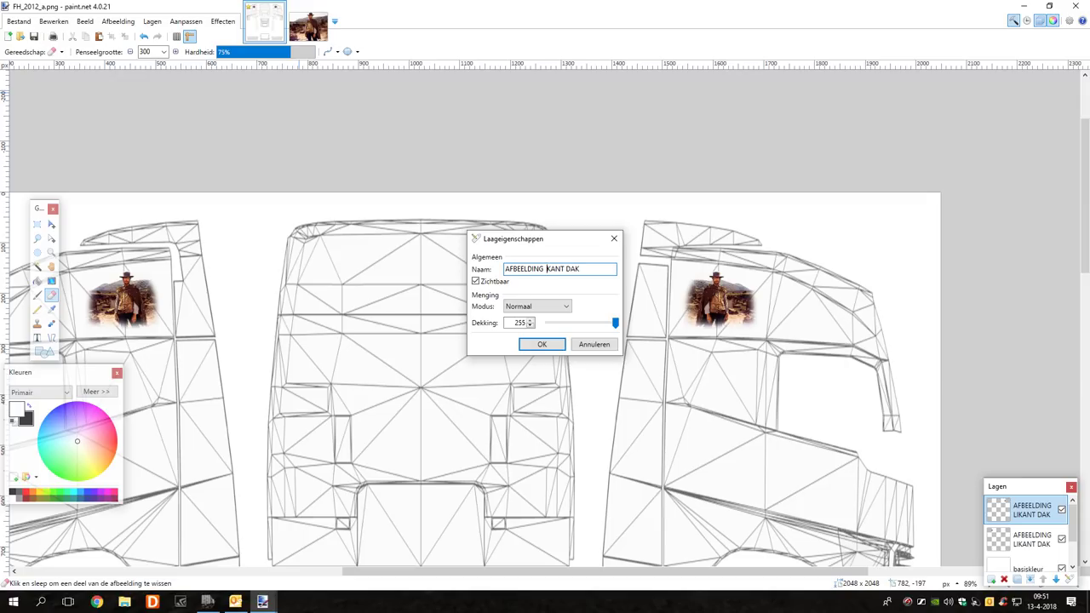
{"action": "left_click", "coordinate": [544, 344]}
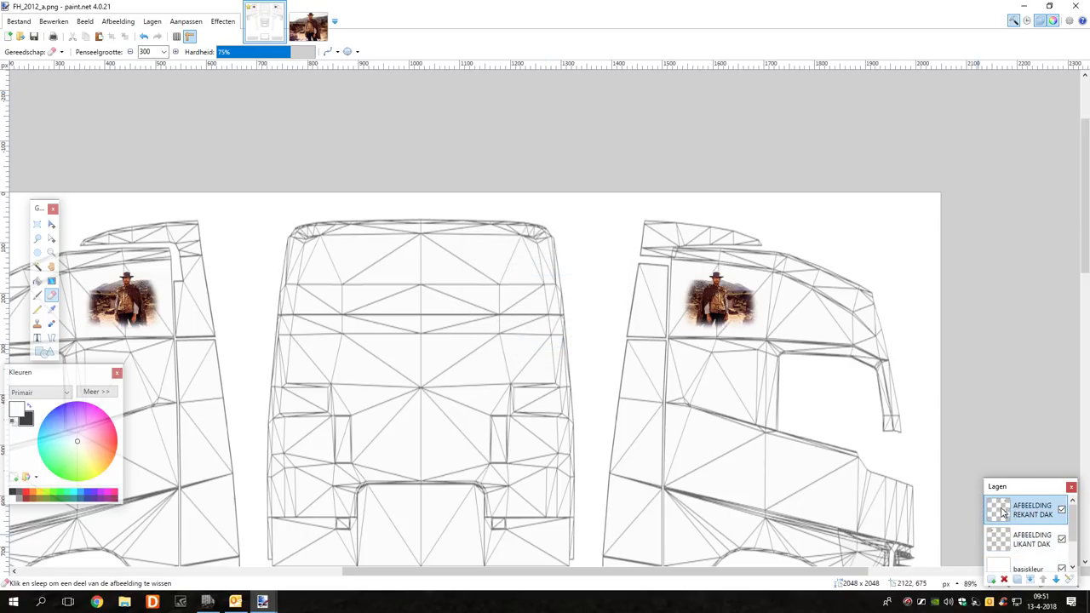
Add a new layer and set the Text tool to bold Bernard MT Condensed at size 20
{"action": "scroll", "coordinate": [421, 304], "scroll_direction": "down", "scroll_amount": 2}
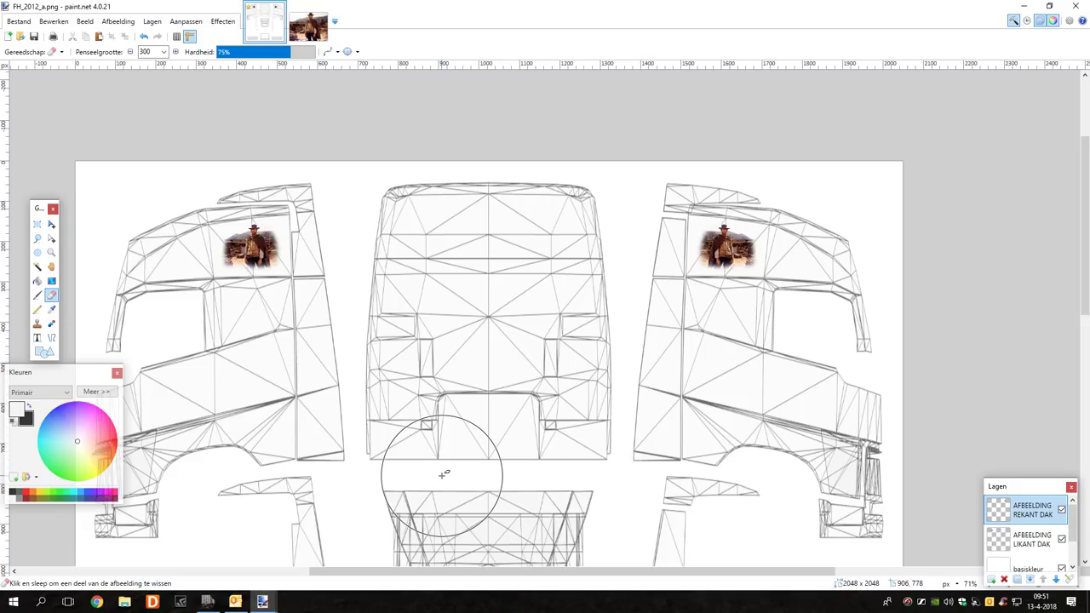
{"action": "scroll", "coordinate": [449, 452], "scroll_direction": "left", "scroll_amount": 3}
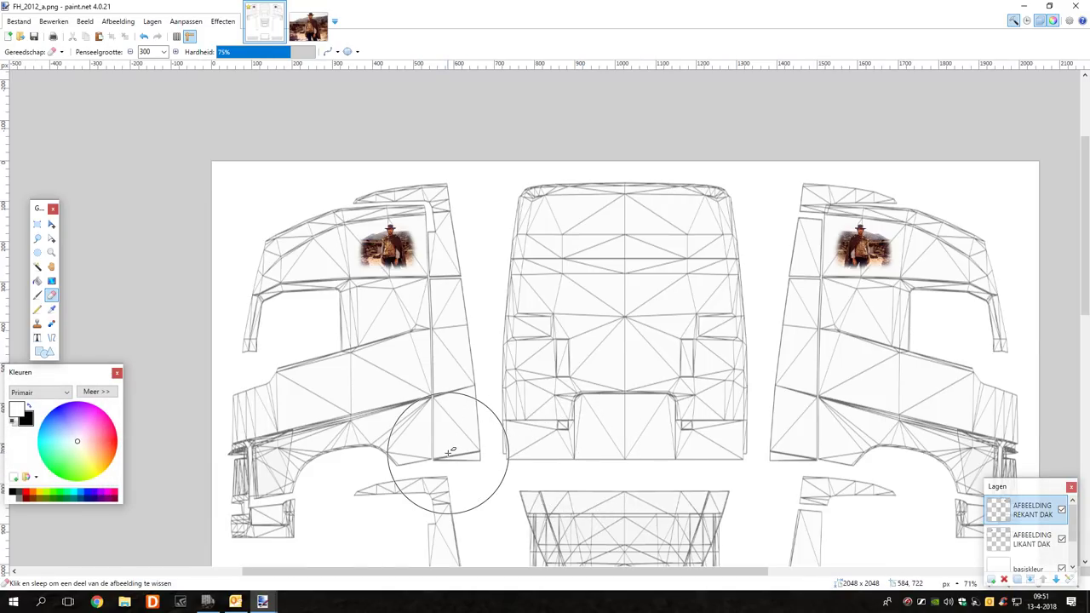
{"action": "left_click", "coordinate": [152, 22]}
{"action": "left_click", "coordinate": [166, 36]}
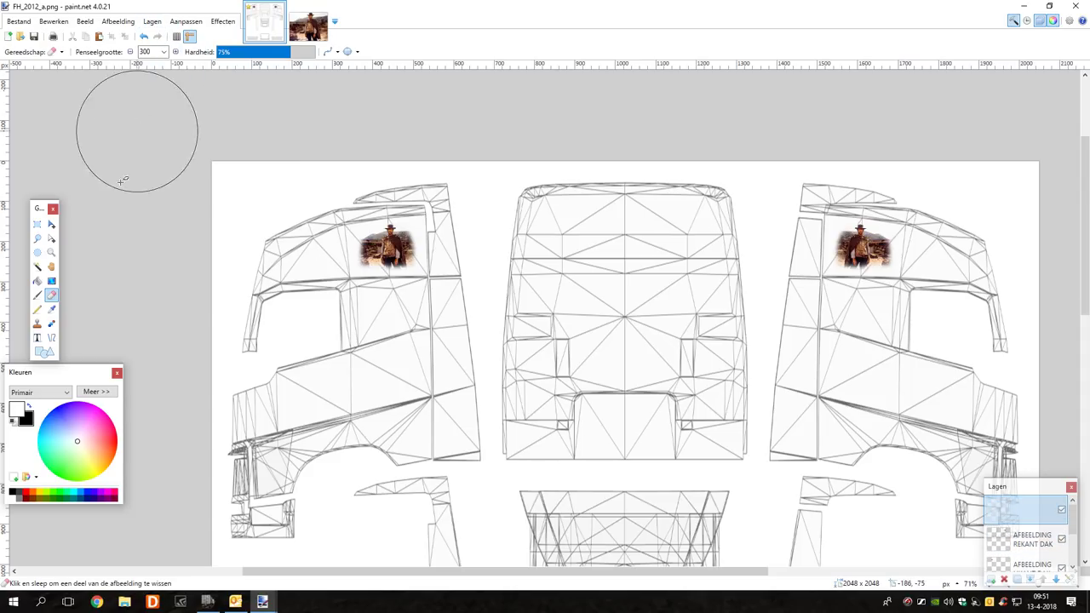
{"action": "left_click", "coordinate": [37, 338]}
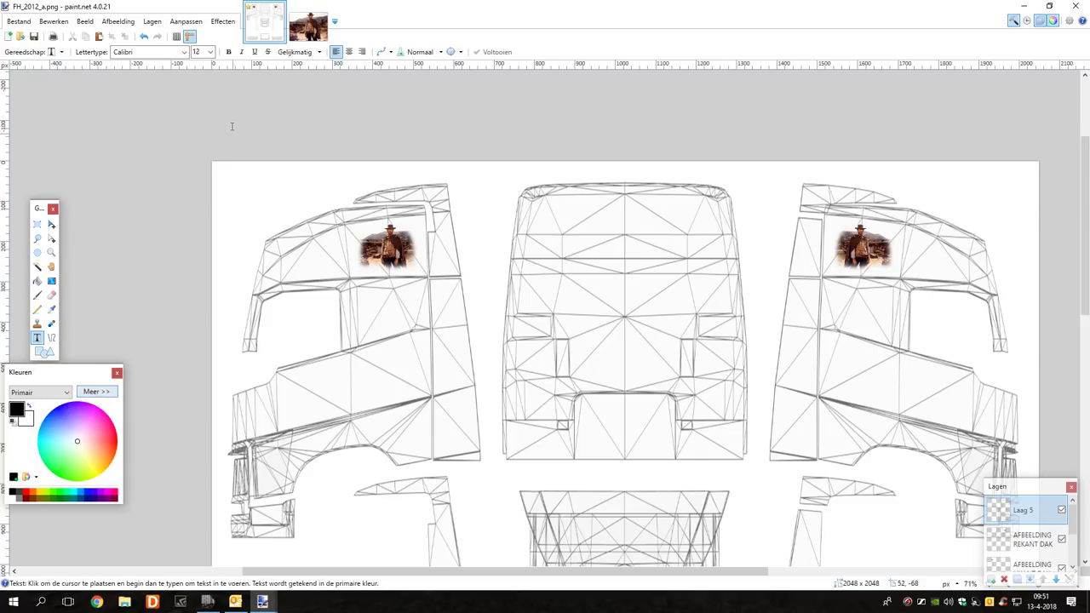
{"action": "left_click", "coordinate": [184, 52]}
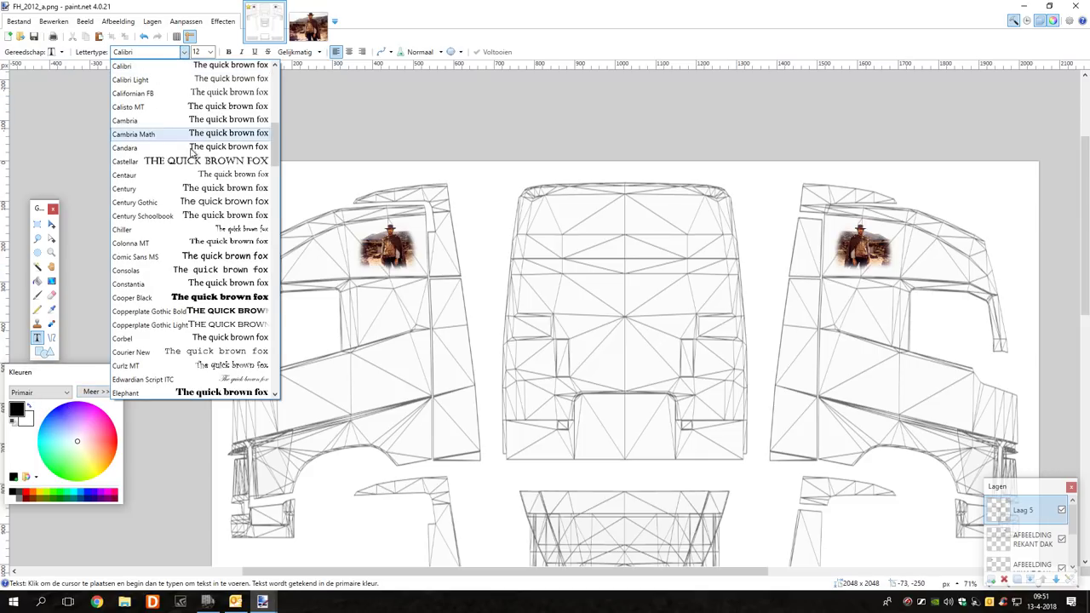
{"action": "scroll", "coordinate": [192, 202], "scroll_direction": "up", "scroll_amount": 10}
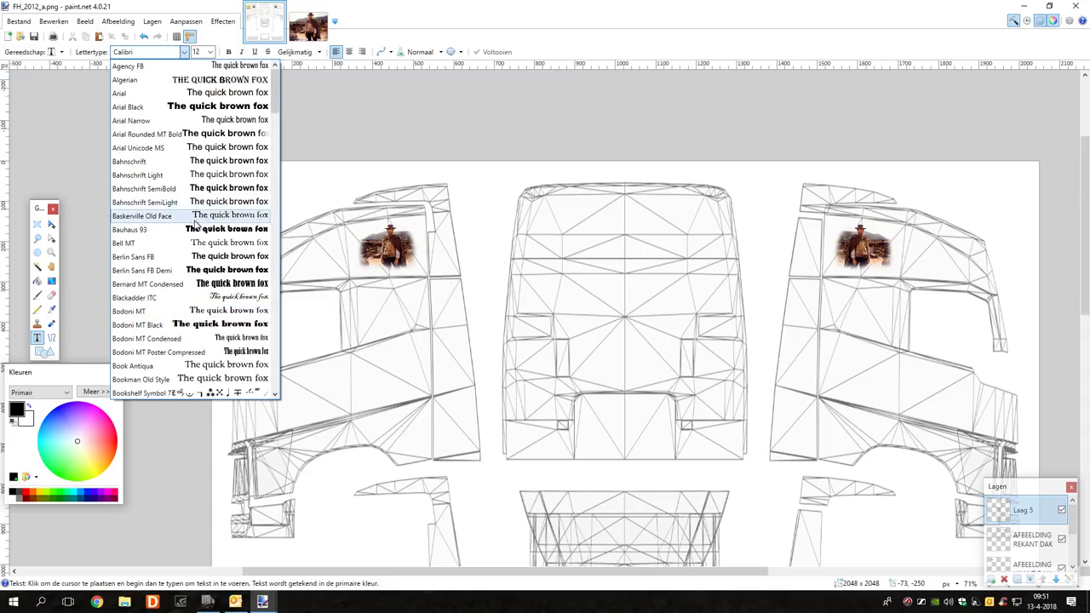
{"action": "left_click", "coordinate": [171, 284]}
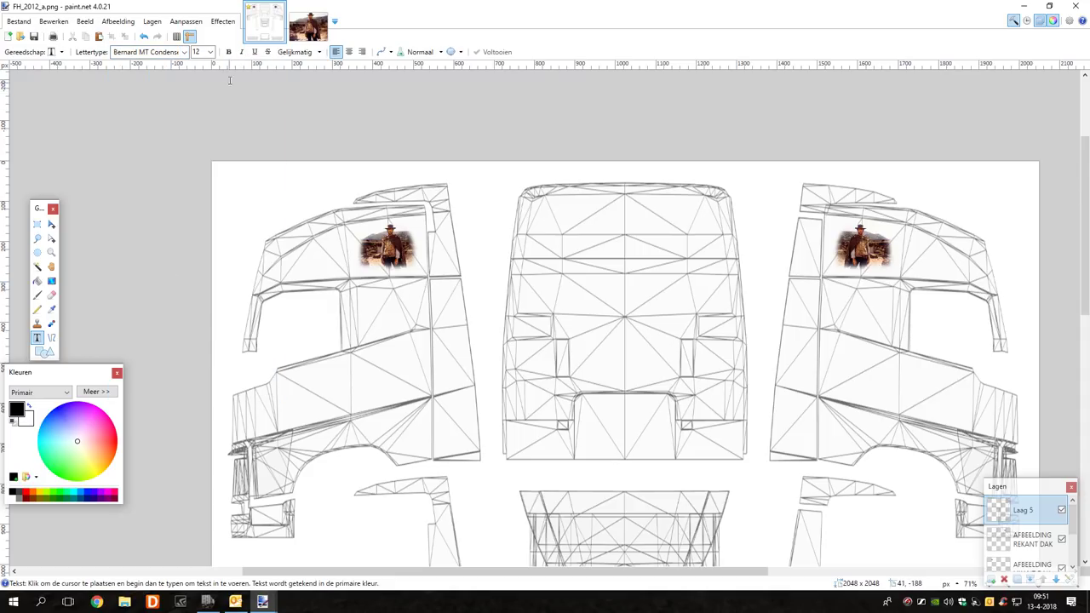
{"action": "left_click", "coordinate": [210, 53]}
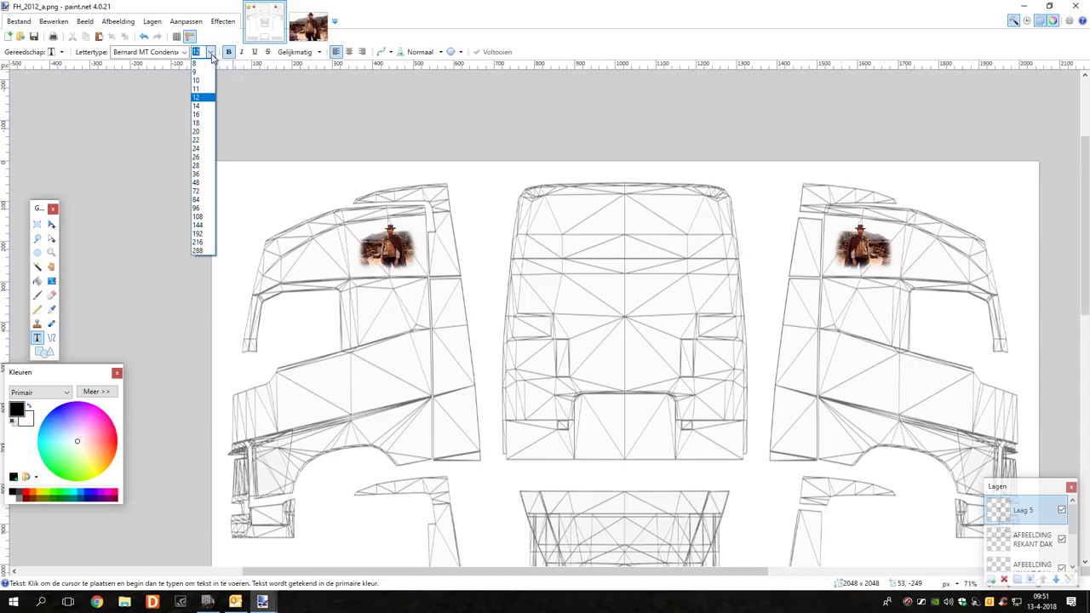
{"action": "left_click", "coordinate": [197, 131]}
Write "Western Driver" in black on the left cab side, between the roof slope and the window, and place it beside the picture
{"action": "left_click", "coordinate": [281, 270]}
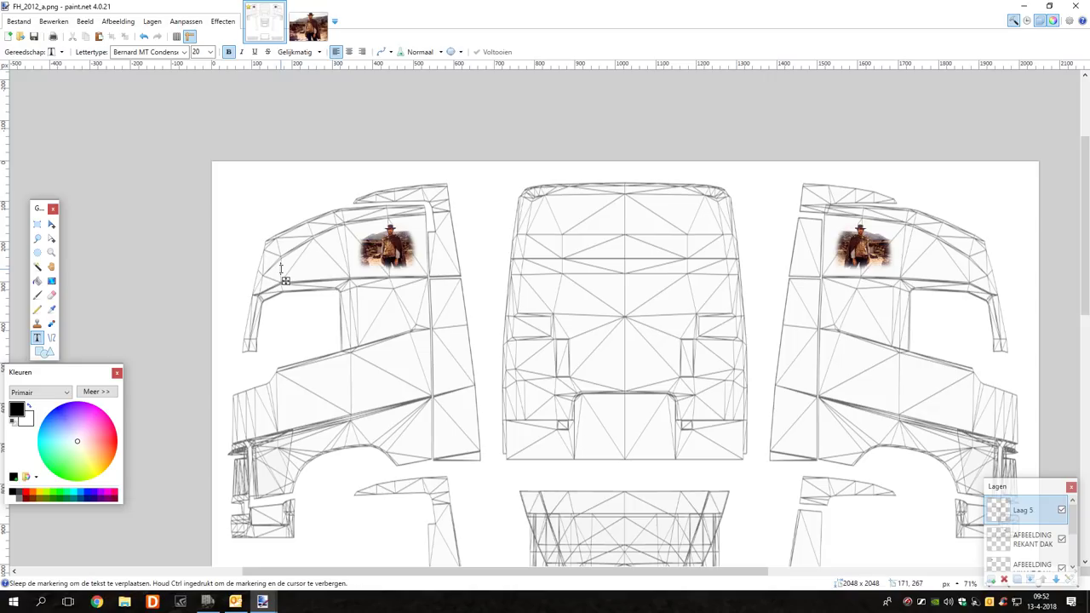
{"action": "scroll", "coordinate": [285, 281], "scroll_direction": "up", "scroll_amount": 4}
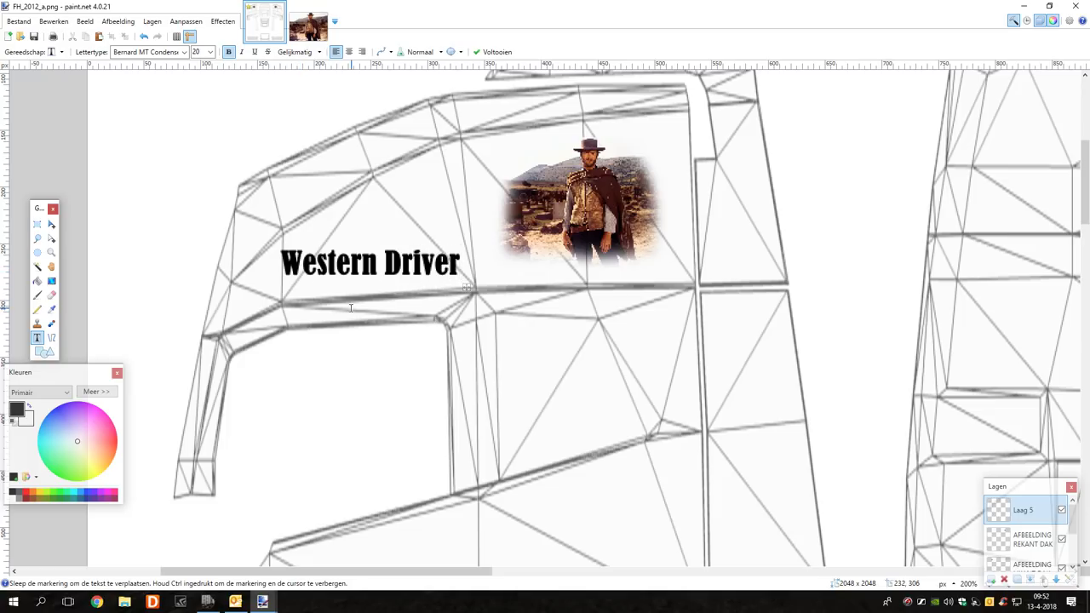
{"action": "left_click_drag", "start_coordinate": [467, 288], "coordinate": [490, 284]}
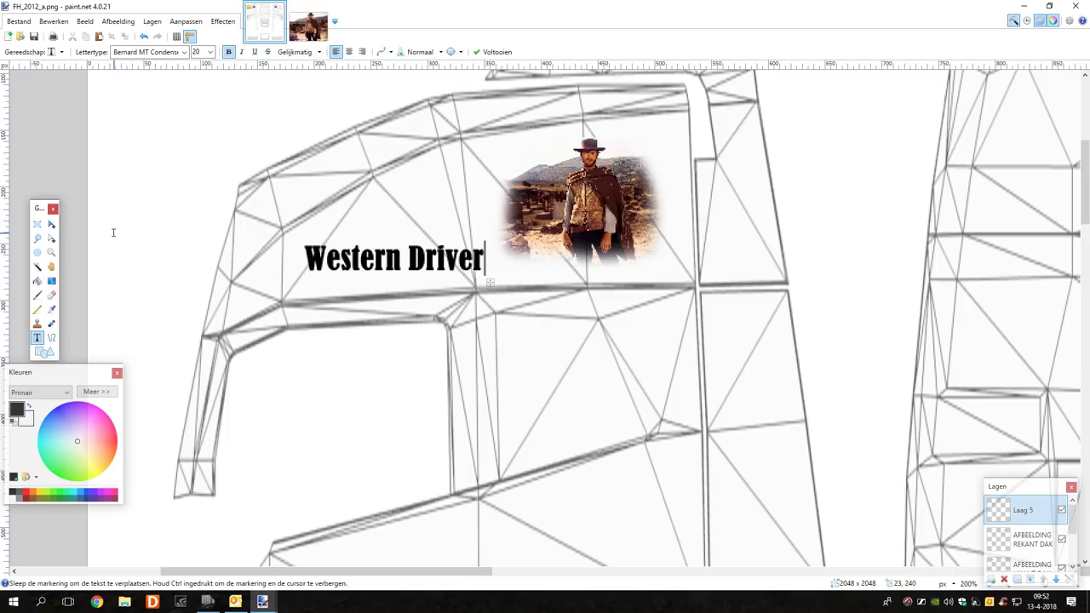
Select the "Western Driver" text, rotate it to about 24 degrees so it follows the roof slope, and raise it beside the picture
{"action": "left_click", "coordinate": [42, 225]}
{"action": "left_click_drag", "start_coordinate": [294, 236], "coordinate": [537, 258]}
{"action": "left_click", "coordinate": [51, 224]}
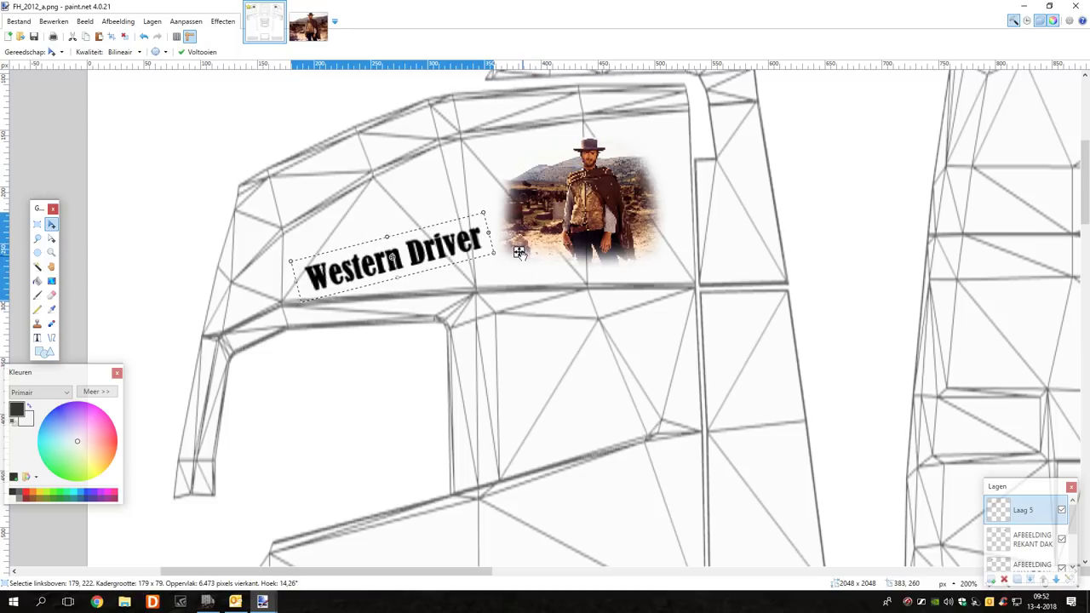
{"action": "left_click_drag", "start_coordinate": [519, 251], "coordinate": [274, 223]}
{"action": "left_click_drag", "start_coordinate": [351, 143], "coordinate": [517, 207]}
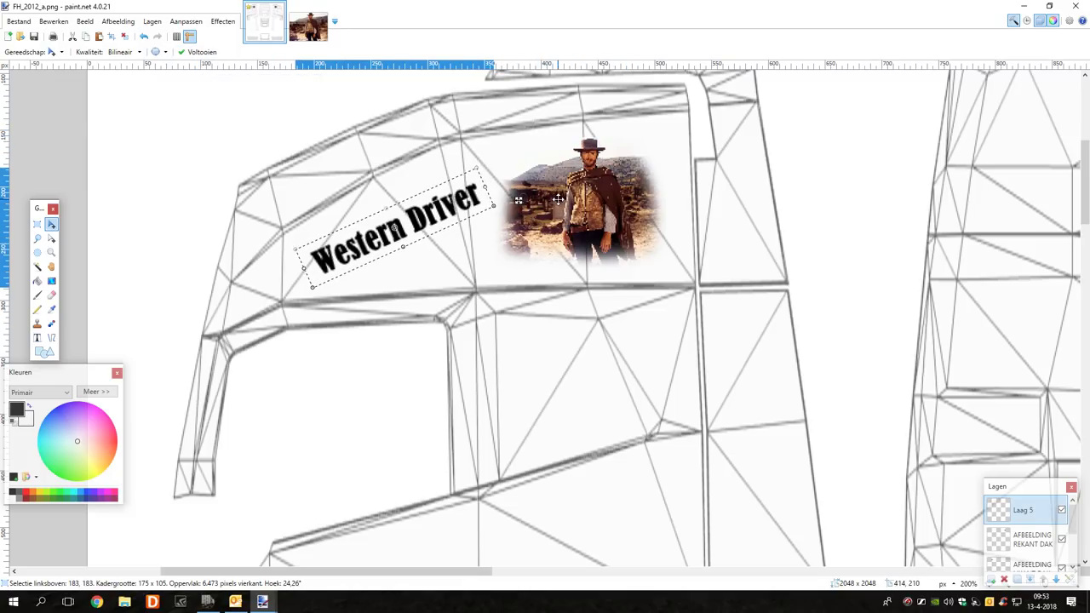
{"action": "scroll", "coordinate": [555, 201], "scroll_direction": "down", "scroll_amount": 2}
{"action": "scroll", "coordinate": [556, 201], "scroll_direction": "right", "scroll_amount": 3}
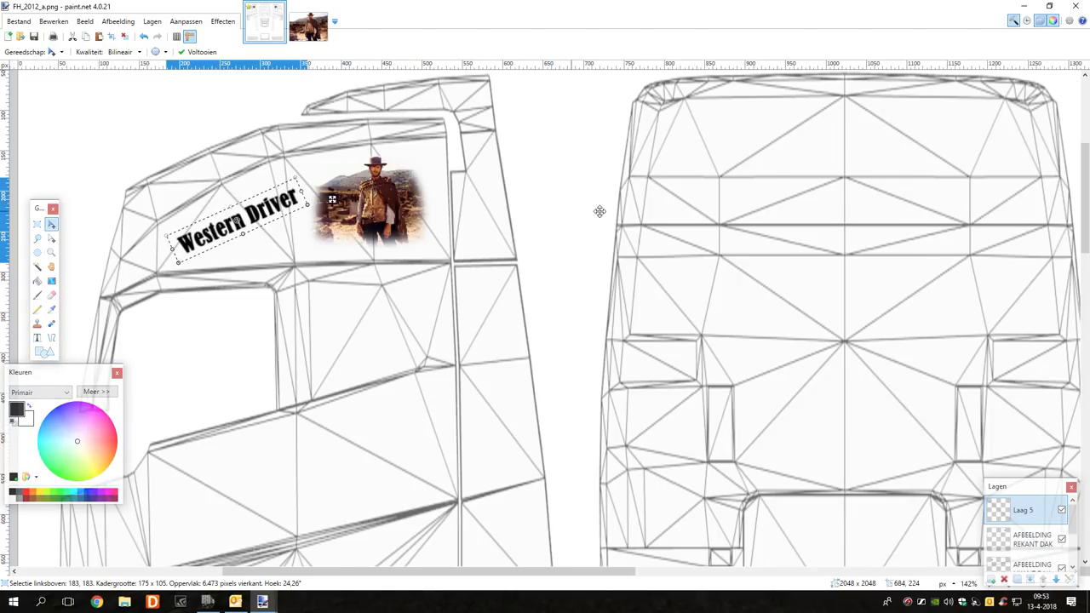
{"action": "scroll", "coordinate": [915, 207], "scroll_direction": "down", "scroll_amount": 1}
{"action": "scroll", "coordinate": [489, 208], "scroll_direction": "right", "scroll_amount": 1}
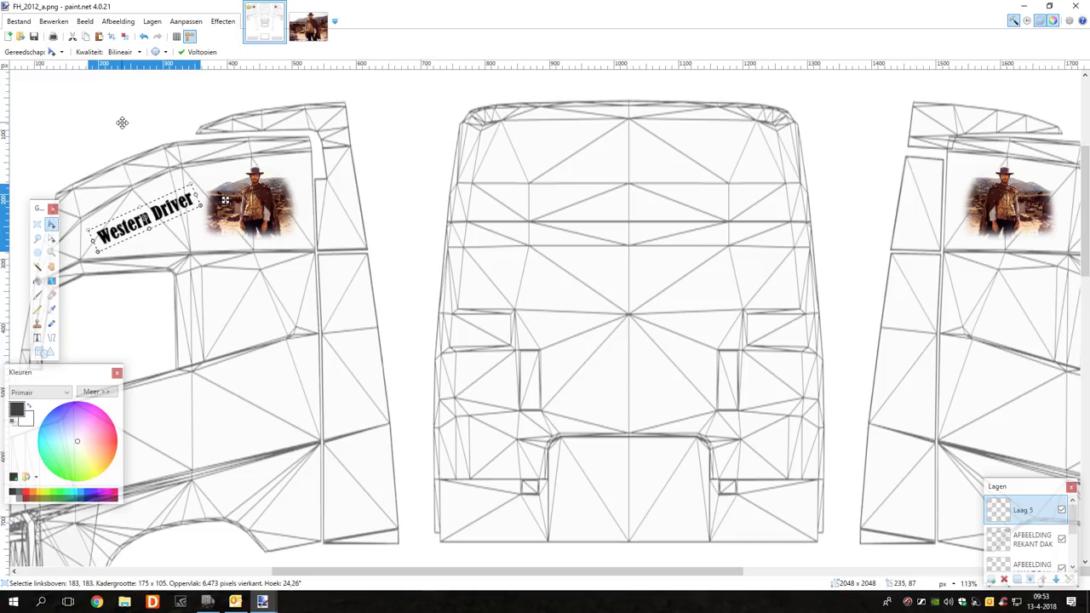
{"action": "left_click", "coordinate": [201, 52]}
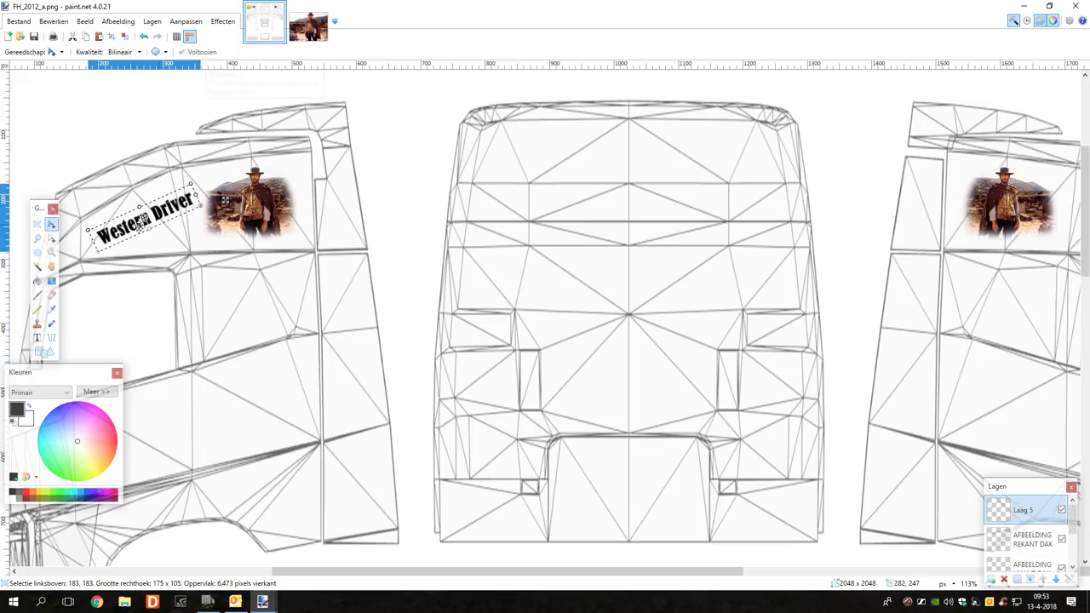
Copy the tilted "Western Driver" text, paste it in the same layer and move the copy towards the right cab side
{"action": "left_click", "coordinate": [54, 21]}
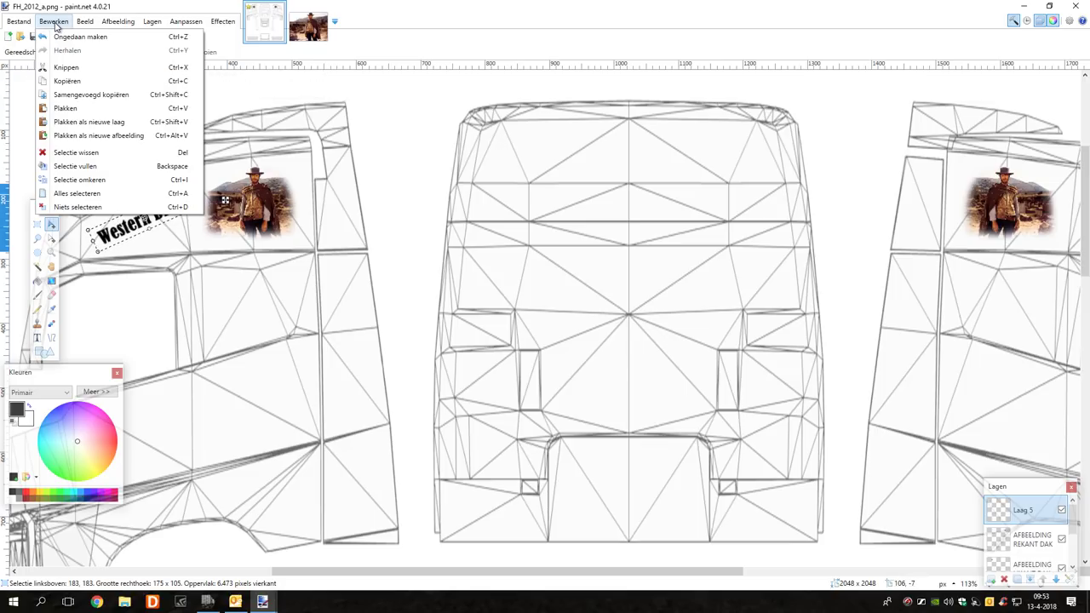
{"action": "left_click", "coordinate": [77, 75]}
{"action": "left_click", "coordinate": [54, 21]}
{"action": "left_click", "coordinate": [84, 100]}
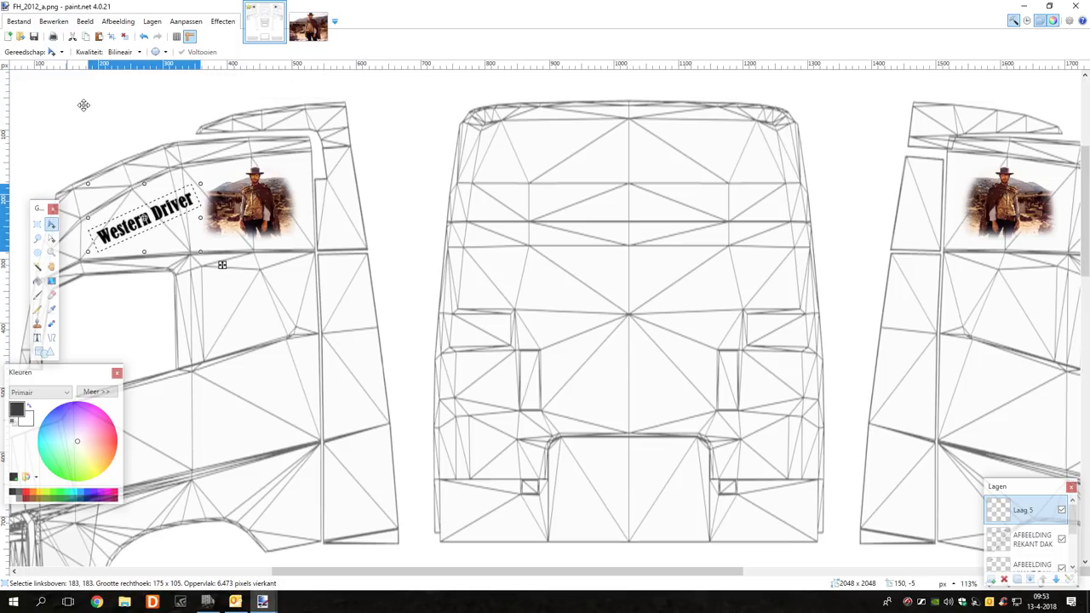
{"action": "left_click_drag", "start_coordinate": [222, 263], "coordinate": [701, 253]}
{"action": "left_click_drag", "start_coordinate": [773, 255], "coordinate": [942, 246]}
{"action": "scroll", "coordinate": [894, 256], "scroll_direction": "right", "scroll_amount": 5}
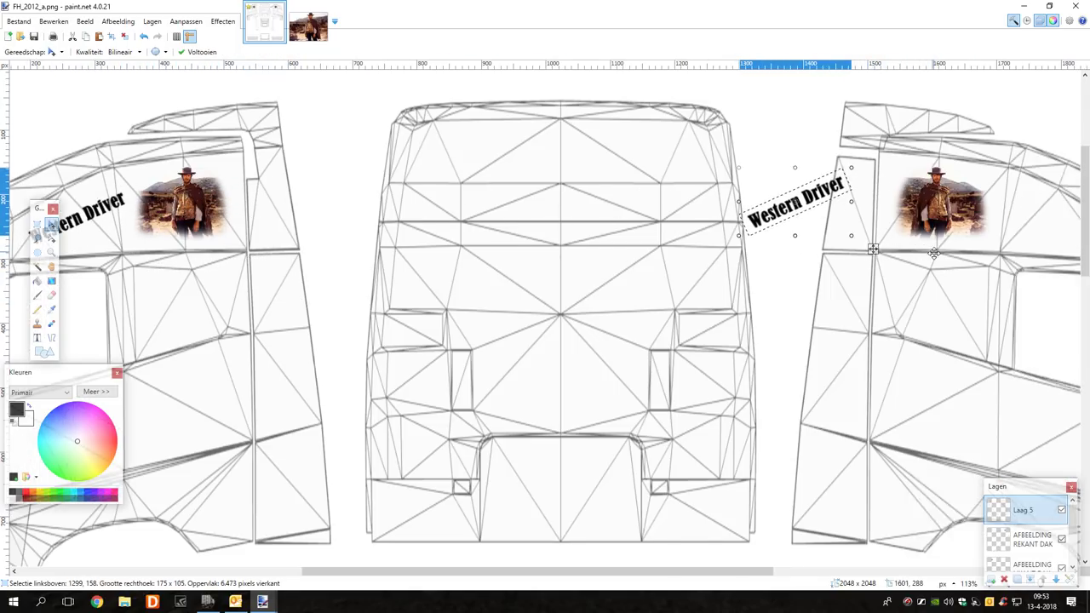
Rotate the pasted text by about -44.5 degrees to follow the right roof slope, position it beside the picture and deselect it
{"action": "left_click_drag", "start_coordinate": [676, 265], "coordinate": [797, 309]}
{"action": "scroll", "coordinate": [492, 316], "scroll_direction": "down", "scroll_amount": 2}
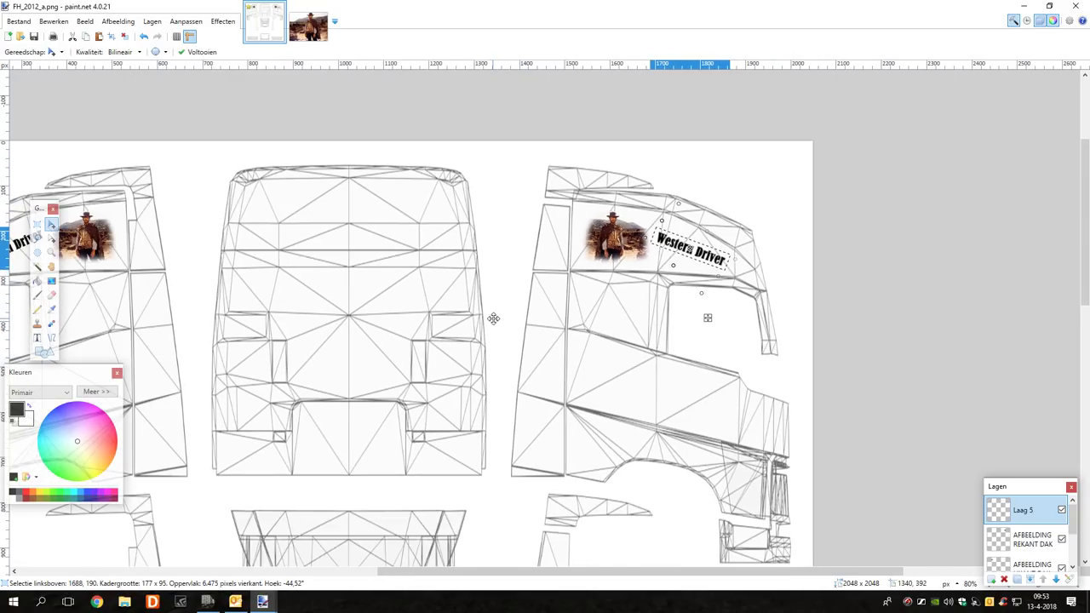
{"action": "scroll", "coordinate": [495, 319], "scroll_direction": "left", "scroll_amount": 2}
{"action": "scroll", "coordinate": [495, 319], "scroll_direction": "left", "scroll_amount": 2}
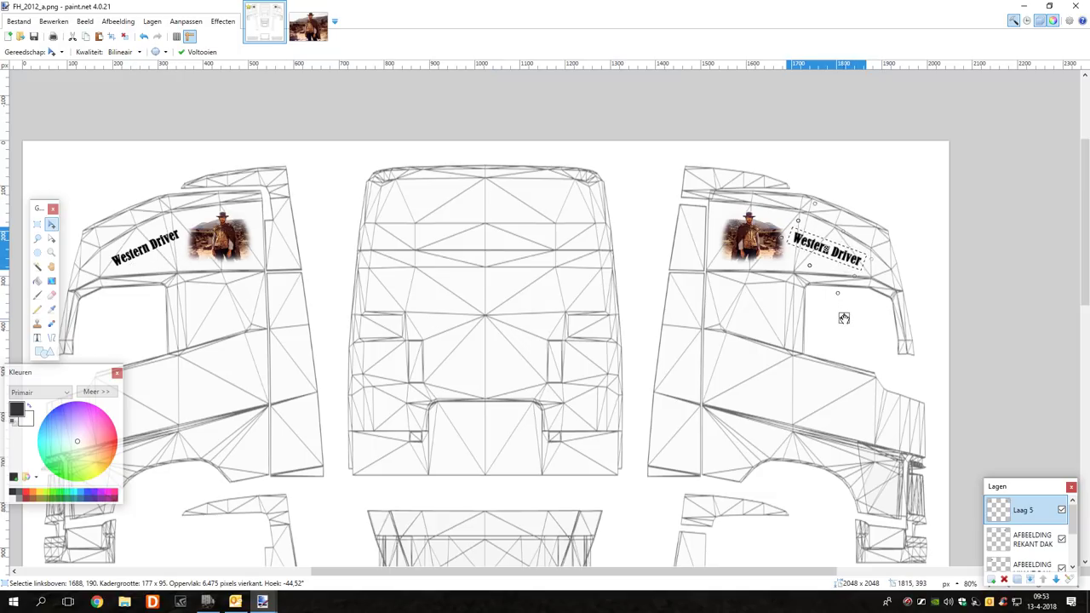
{"action": "key", "text": "Return"}
{"action": "left_click_drag", "start_coordinate": [844, 318], "coordinate": [845, 316]}
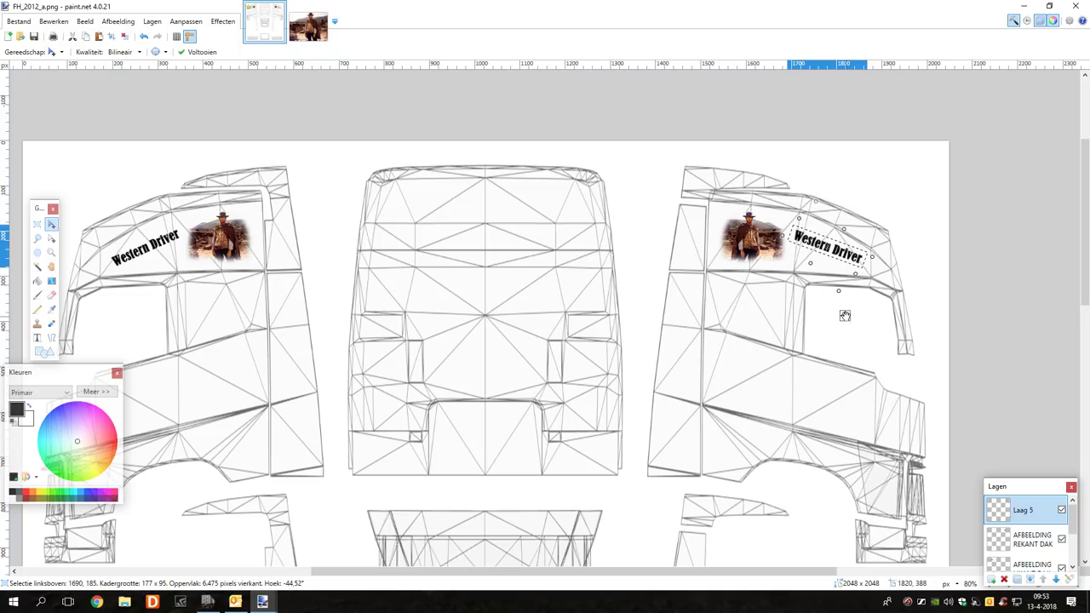
{"action": "left_click", "coordinate": [129, 38]}
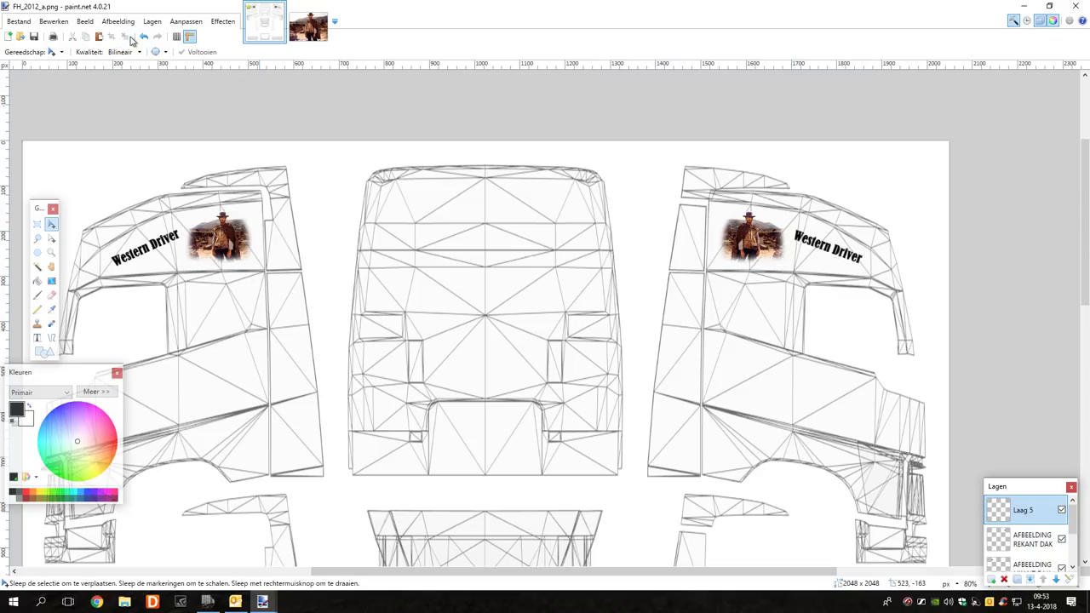
Add another new layer and set up the Line/Curve tool with red as primary colour and a brush size of 20
{"action": "left_click", "coordinate": [153, 21]}
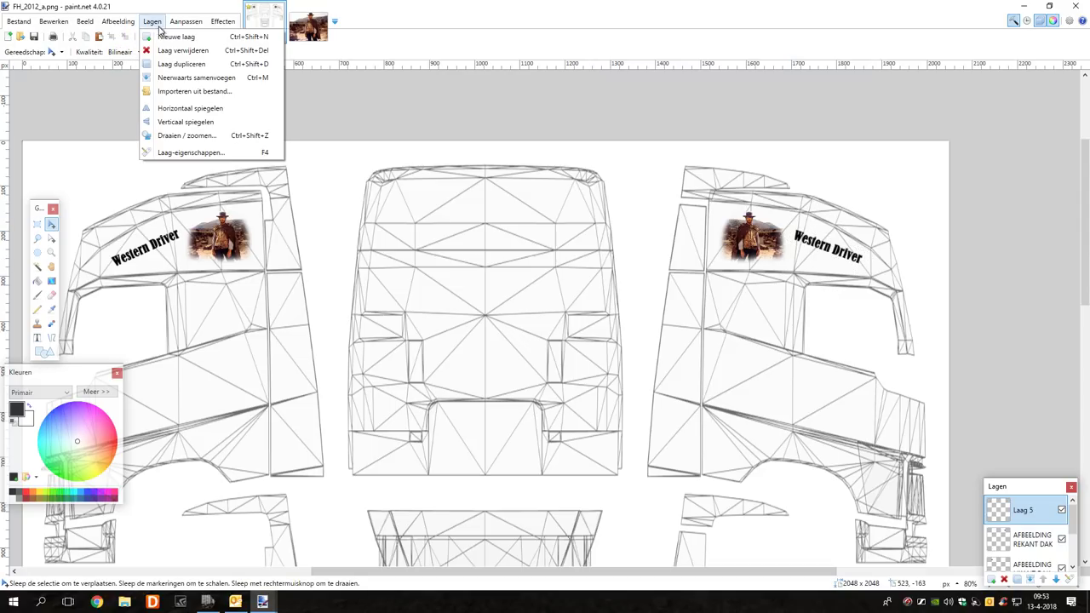
{"action": "left_click", "coordinate": [171, 37]}
{"action": "left_click", "coordinate": [26, 492]}
{"action": "left_click", "coordinate": [51, 340]}
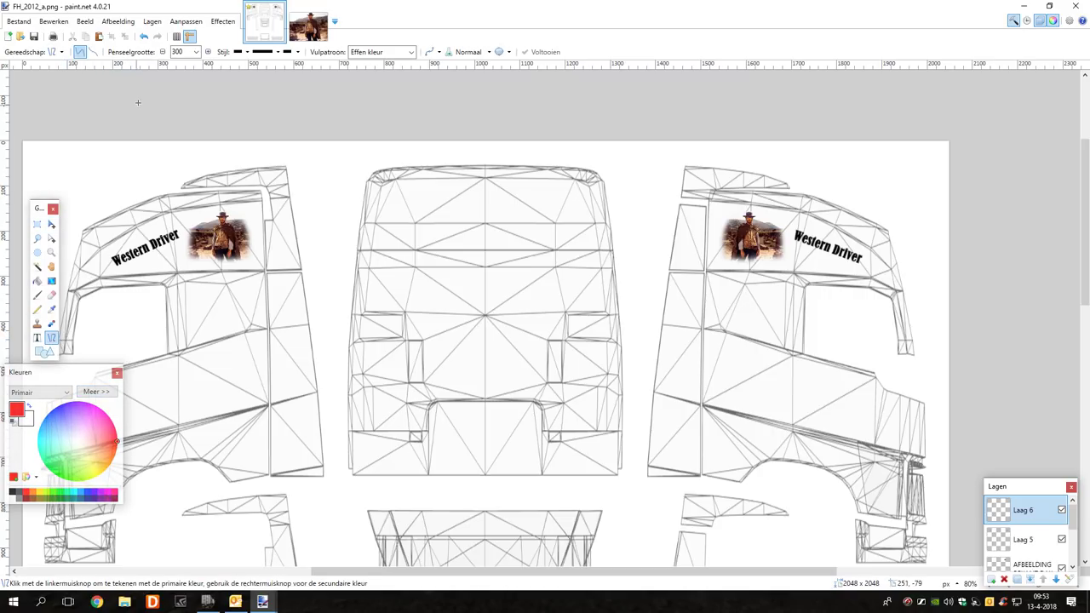
{"action": "left_click", "coordinate": [196, 52]}
{"action": "scroll", "coordinate": [189, 115], "scroll_direction": "up", "scroll_amount": 5}
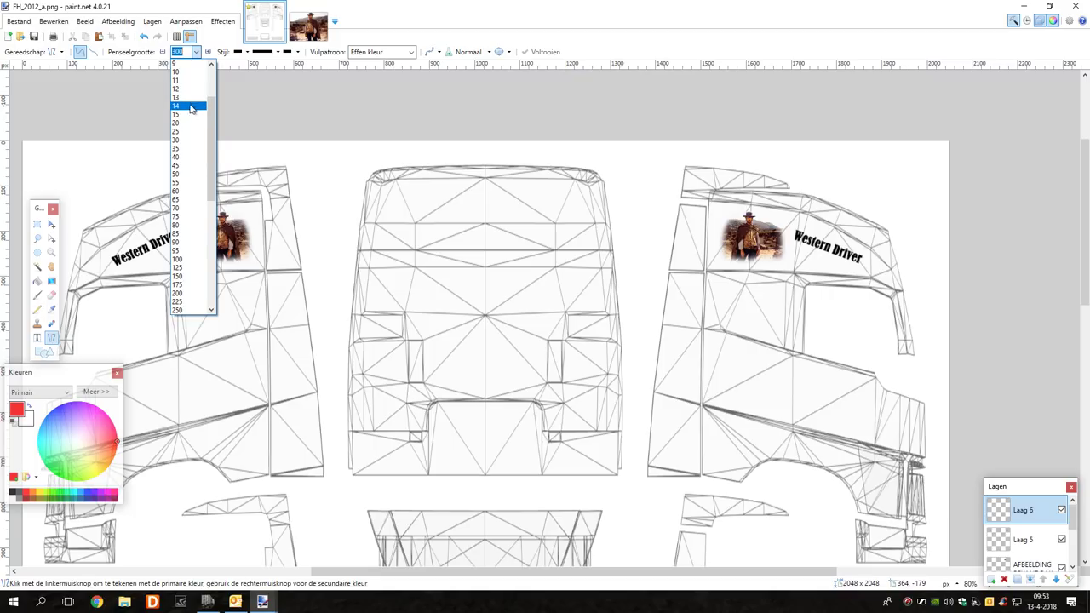
{"action": "left_click", "coordinate": [187, 123]}
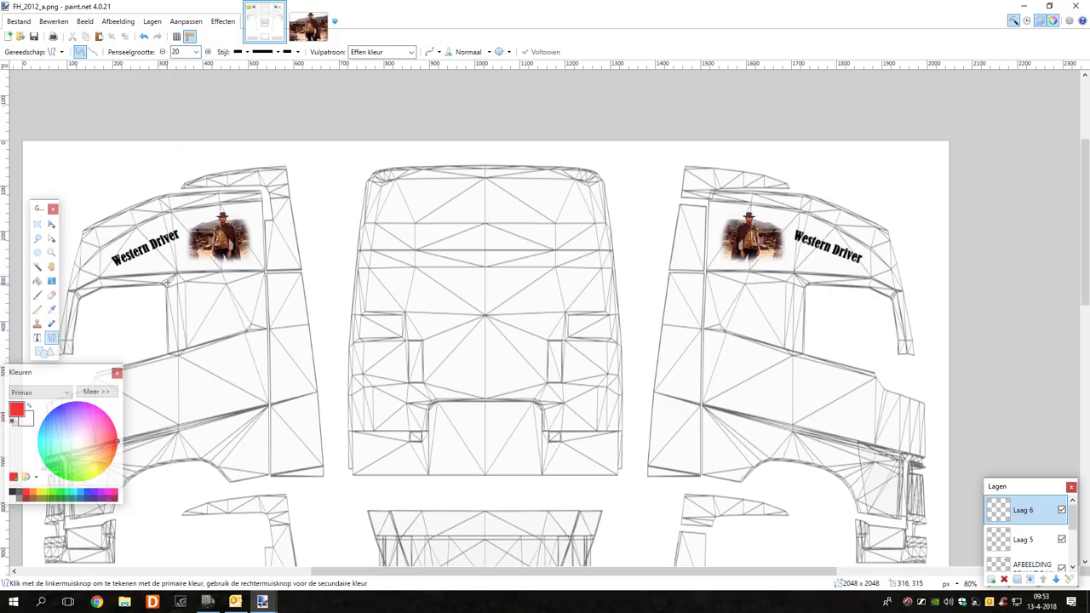
Draw a horizontal red line about 1683 pixels long across both cab sides and the middle panel below the lettering, and activate layer Laag 5
{"action": "scroll", "coordinate": [167, 283], "scroll_direction": "up", "scroll_amount": 1}
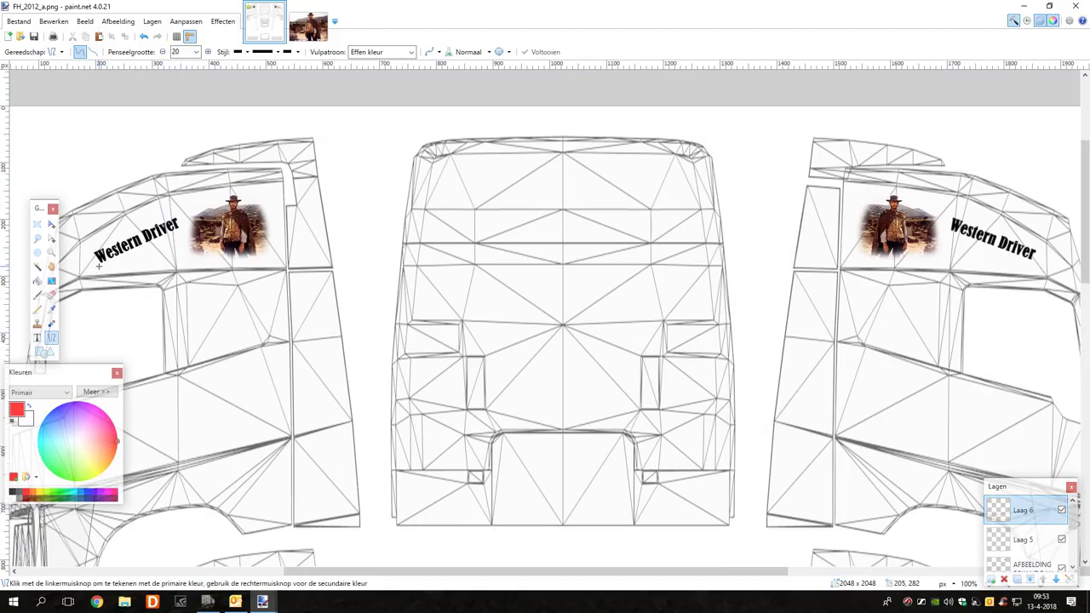
{"action": "left_click_drag", "start_coordinate": [99, 264], "coordinate": [1005, 269]}
{"action": "scroll", "coordinate": [1005, 269], "scroll_direction": "left", "scroll_amount": 2}
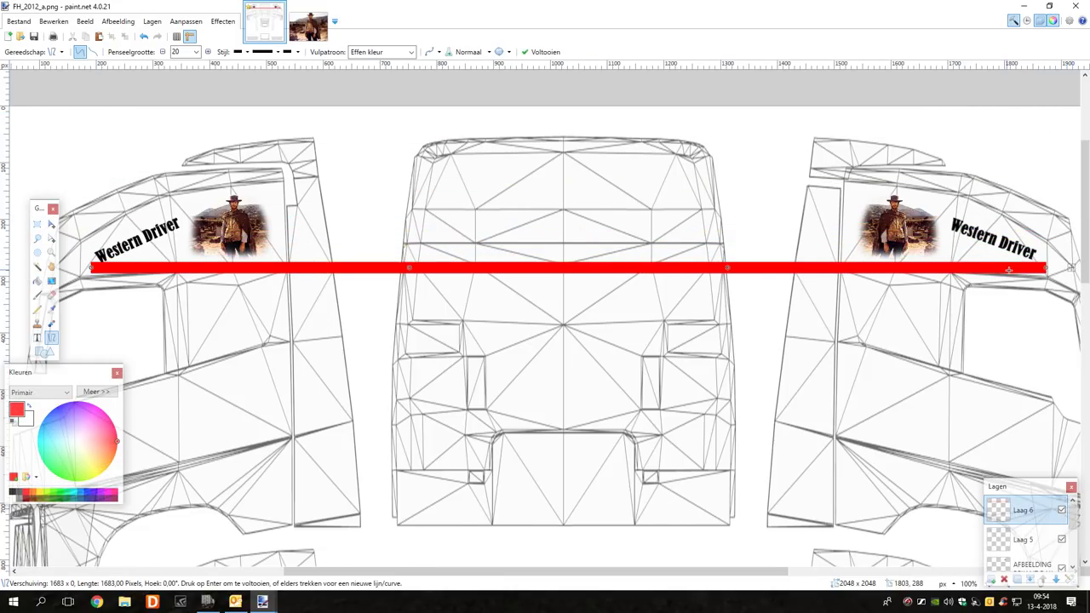
{"action": "scroll", "coordinate": [1071, 267], "scroll_direction": "right", "scroll_amount": 2}
{"action": "left_click_drag", "start_coordinate": [1071, 267], "coordinate": [1009, 270]}
{"action": "scroll", "coordinate": [1008, 270], "scroll_direction": "left", "scroll_amount": 4}
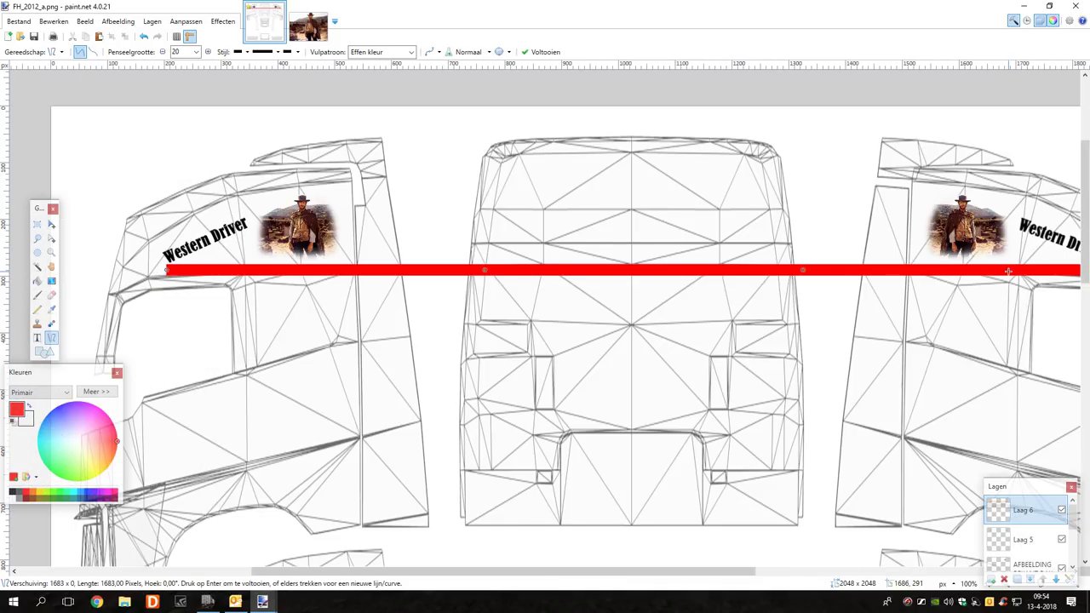
{"action": "scroll", "coordinate": [1023, 277], "scroll_direction": "down", "scroll_amount": 3, "text": "ctrl"}
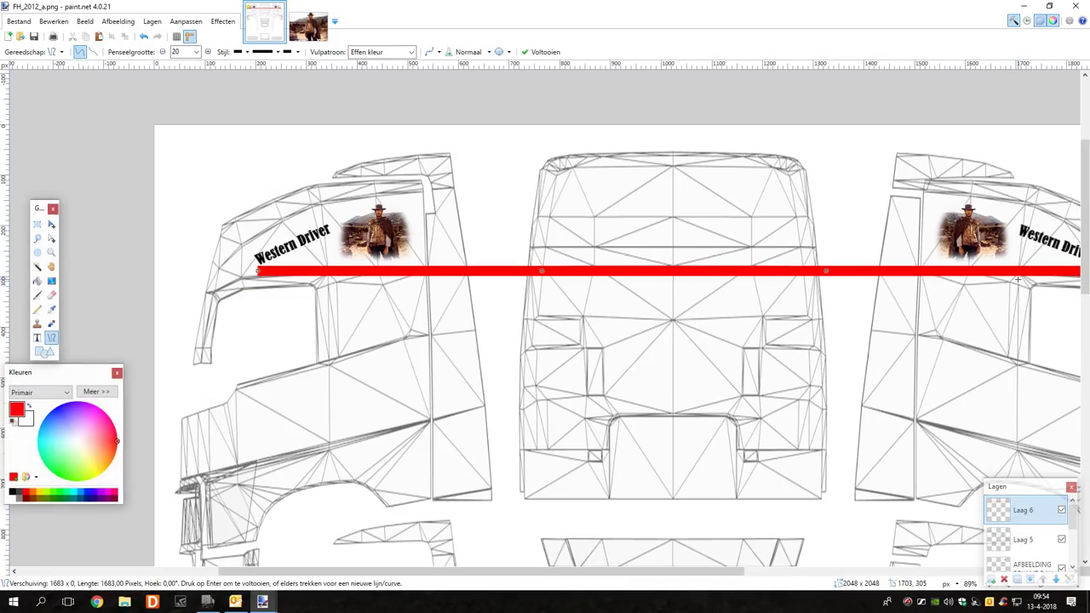
{"action": "left_click_drag", "start_coordinate": [1001, 271], "coordinate": [1000, 270]}
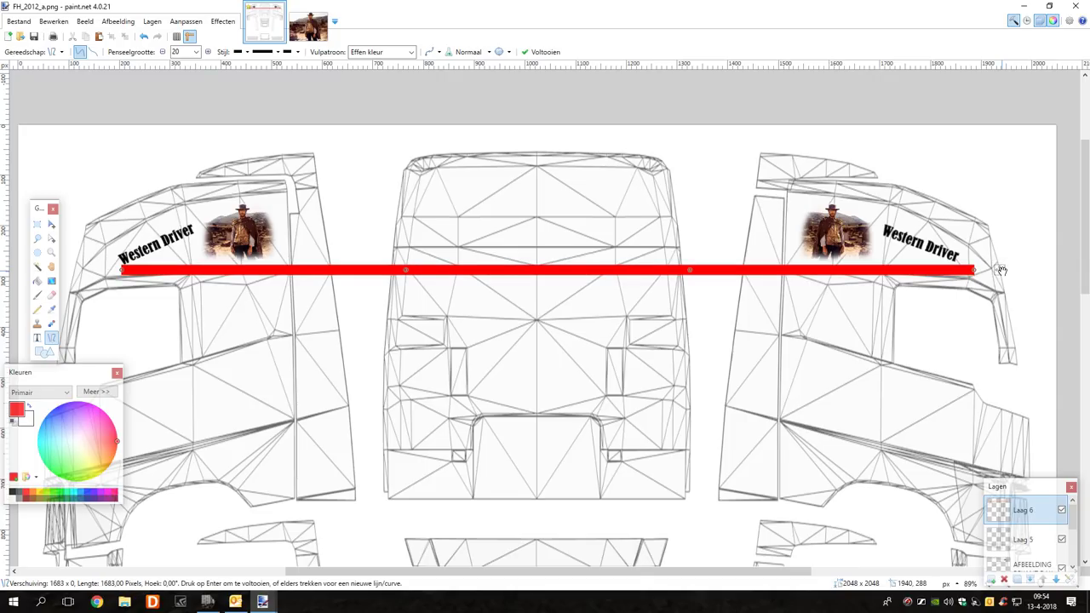
{"action": "left_click", "coordinate": [541, 52]}
{"action": "left_click", "coordinate": [1021, 544]}
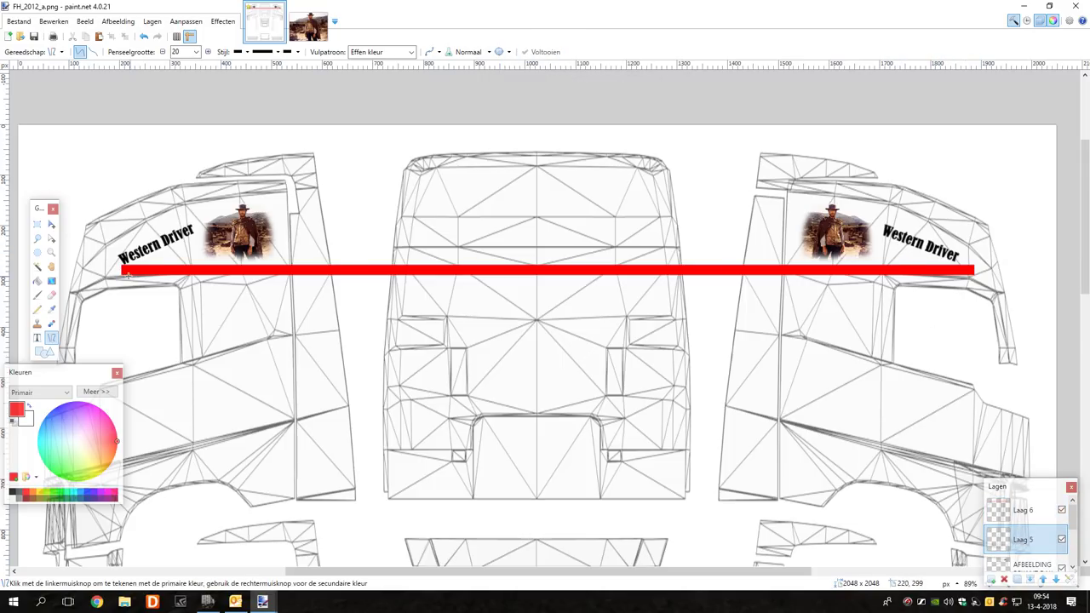
Select the "Western Driver" text on the right cab side, move it down about 4 pixels and deselect it
{"action": "left_click", "coordinate": [36, 223]}
{"action": "left_click_drag", "start_coordinate": [868, 214], "coordinate": [985, 270]}
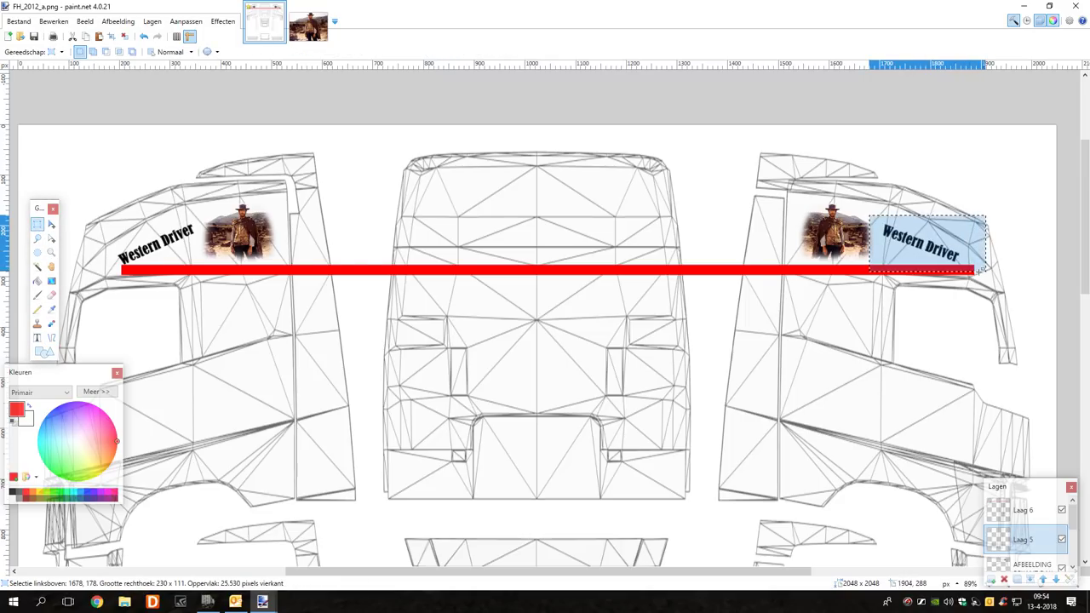
{"action": "left_click", "coordinate": [51, 223]}
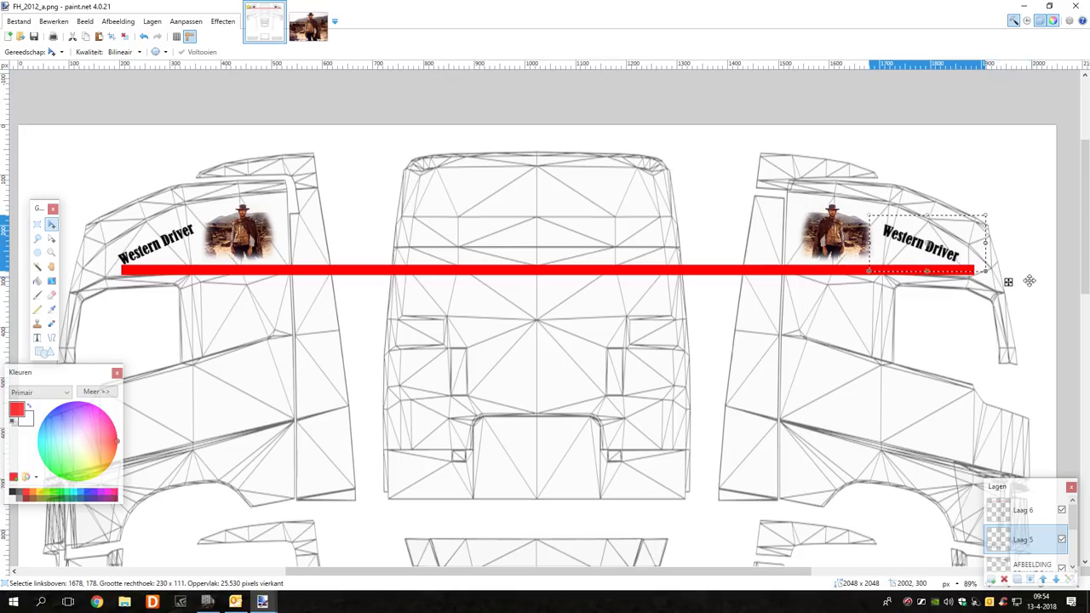
{"action": "key", "text": "ctrl+d"}
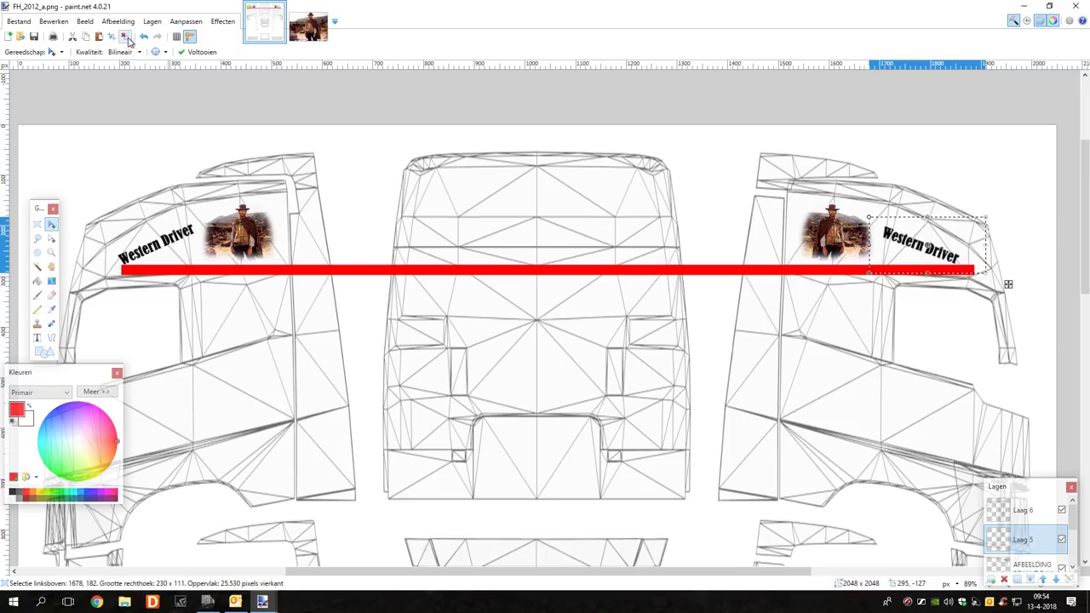
{"action": "key", "text": "ctrl+d"}
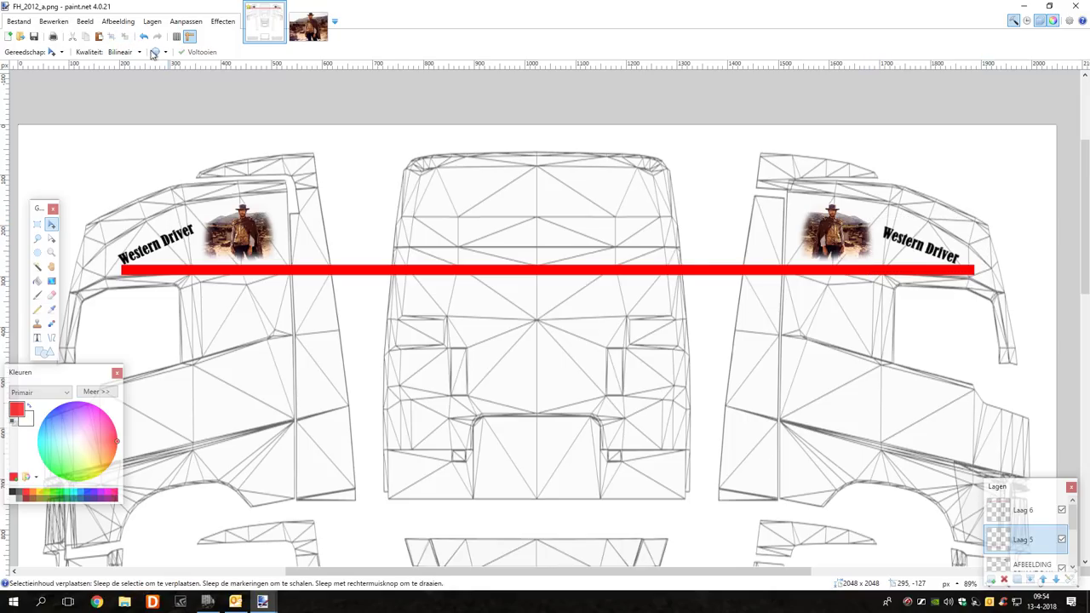
Delete layer Laag 6 with the red line and rename layer Laag 5 to "tekst zijkant dak"
{"action": "left_click", "coordinate": [1023, 518]}
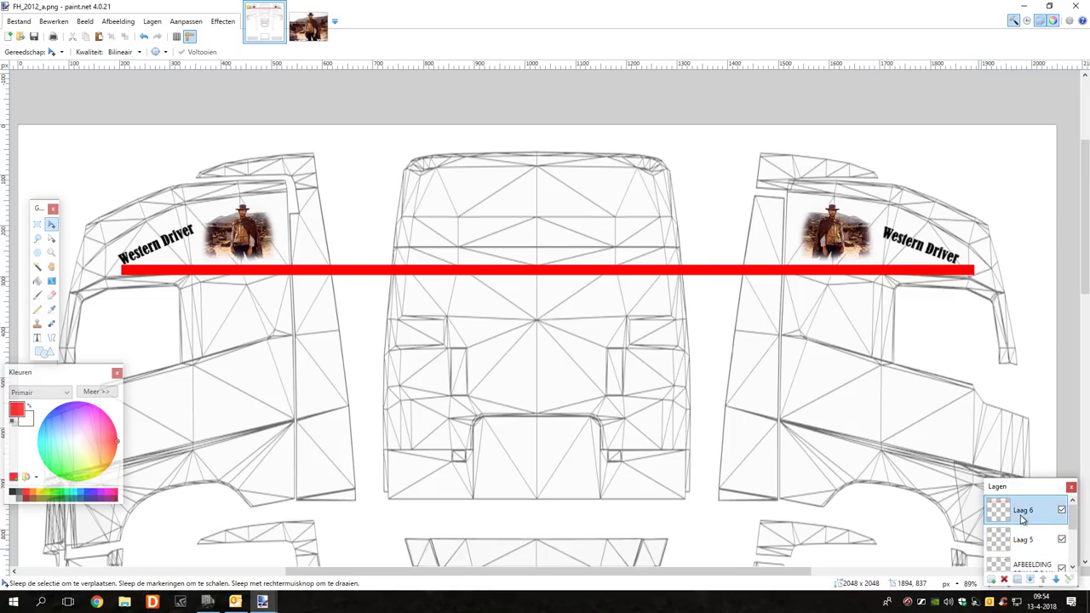
{"action": "left_click", "coordinate": [1005, 580]}
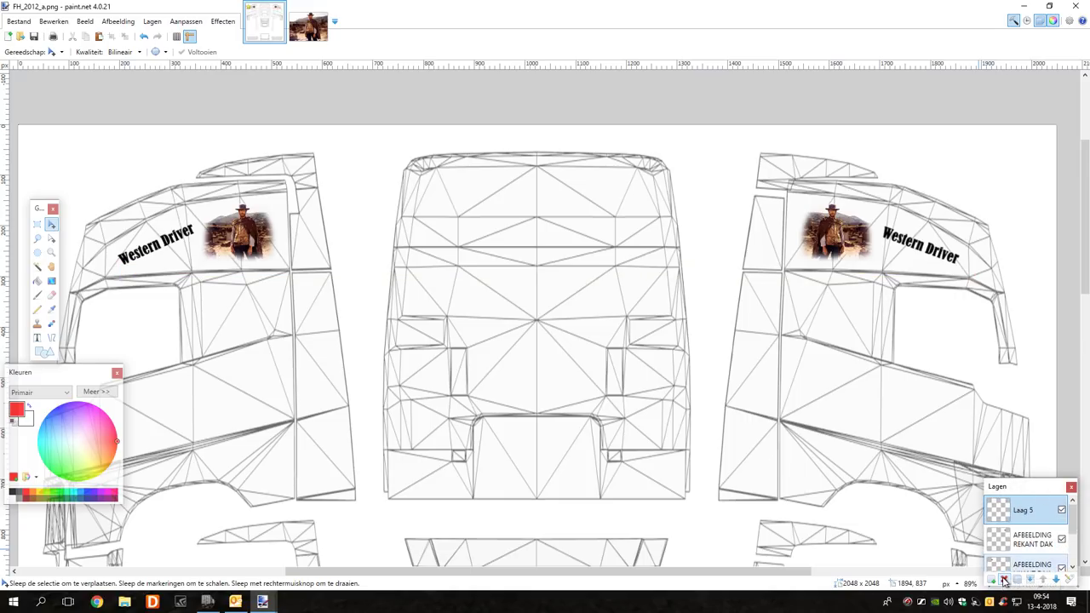
{"action": "left_click", "coordinate": [154, 21]}
{"action": "left_click", "coordinate": [196, 137]}
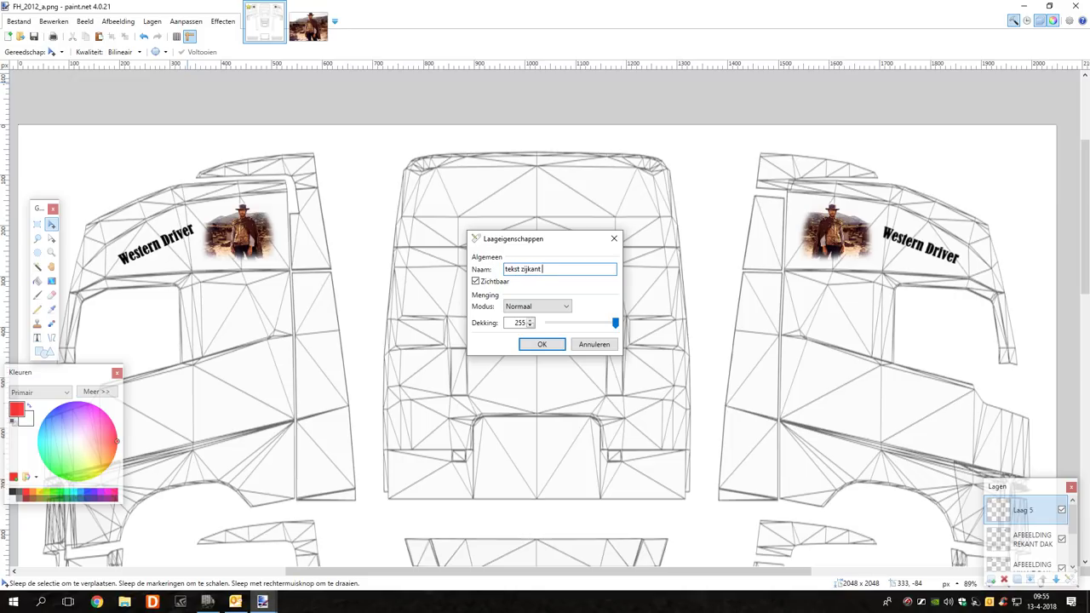
{"action": "left_click", "coordinate": [531, 346]}
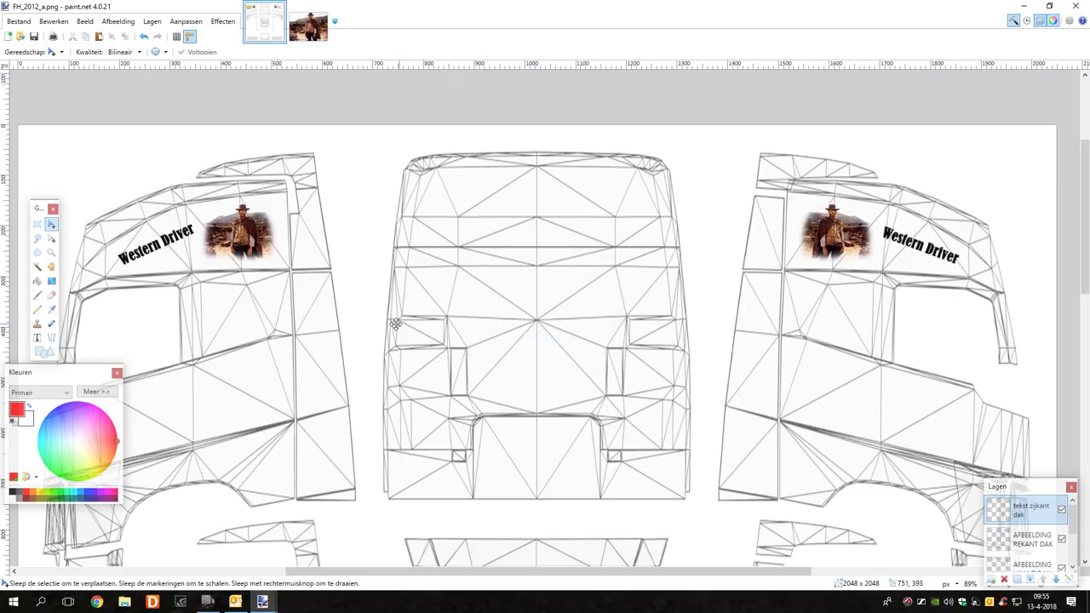
Set the primary colour to black and select a rectangular band about 670 pixels wide across the left cab side below the window
{"action": "scroll", "coordinate": [361, 326], "scroll_direction": "down", "scroll_amount": 1}
{"action": "scroll", "coordinate": [363, 326], "scroll_direction": "down", "scroll_amount": 2}
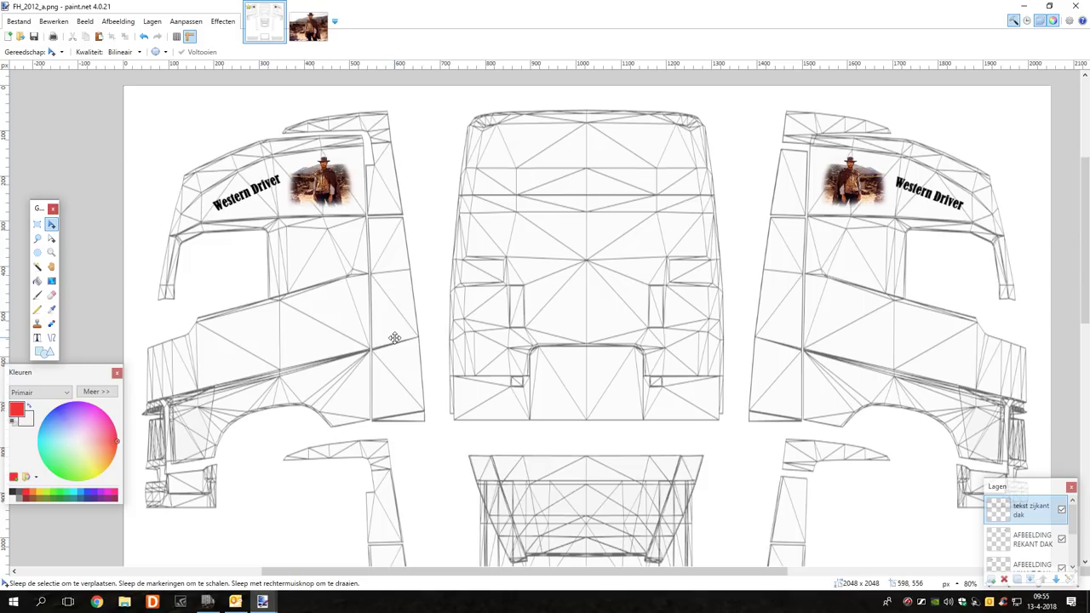
{"action": "scroll", "coordinate": [395, 338], "scroll_direction": "down", "scroll_amount": 1}
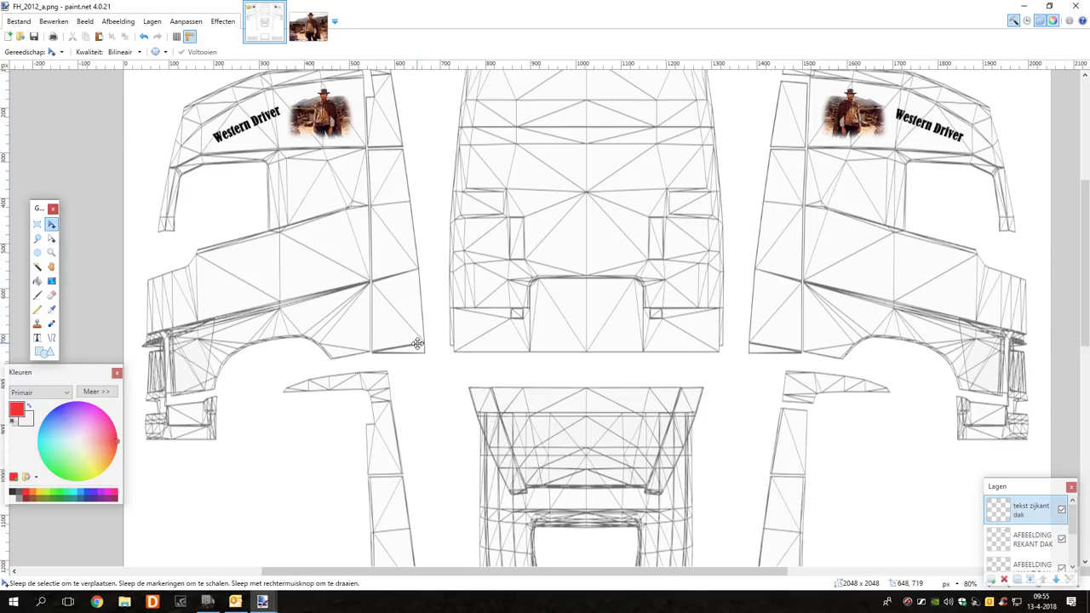
{"action": "scroll", "coordinate": [413, 339], "scroll_direction": "up", "scroll_amount": 1}
{"action": "scroll", "coordinate": [410, 334], "scroll_direction": "left", "scroll_amount": 1}
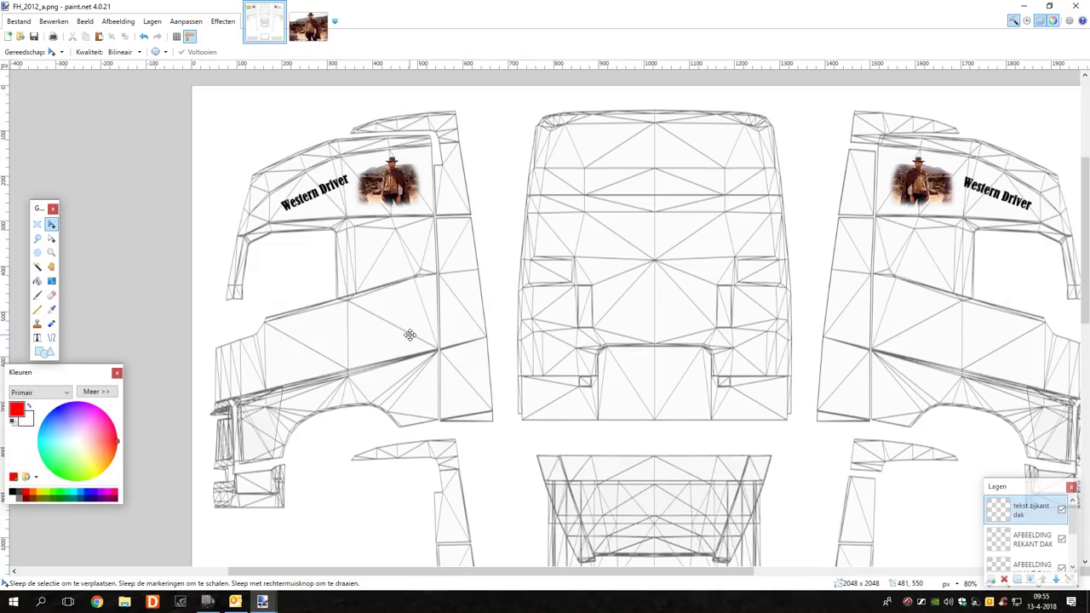
{"action": "scroll", "coordinate": [360, 342], "scroll_direction": "down", "scroll_amount": 1}
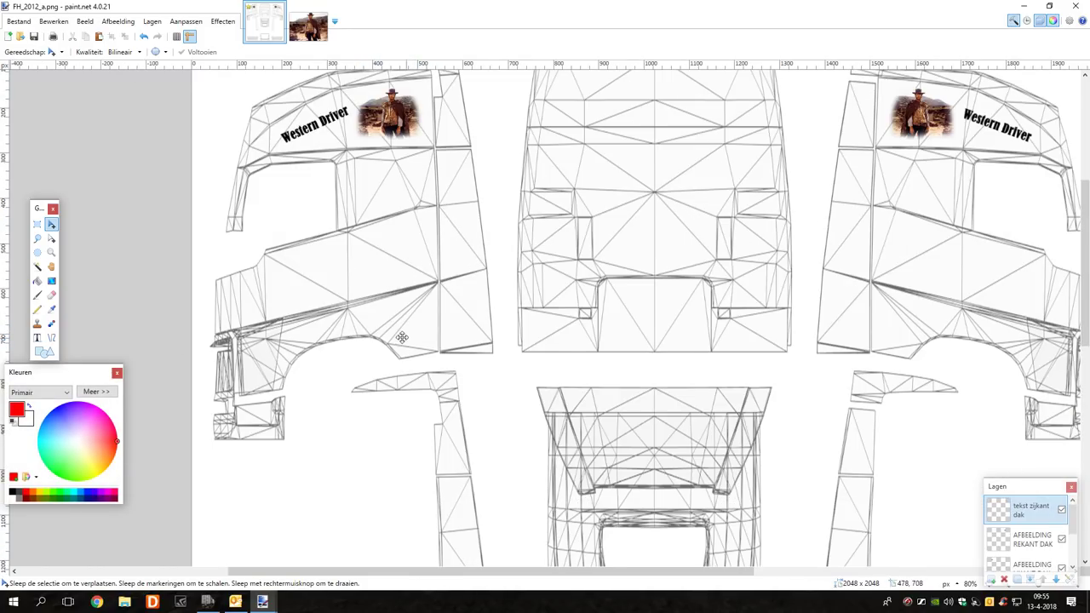
{"action": "left_click", "coordinate": [13, 492]}
{"action": "left_click", "coordinate": [37, 224]}
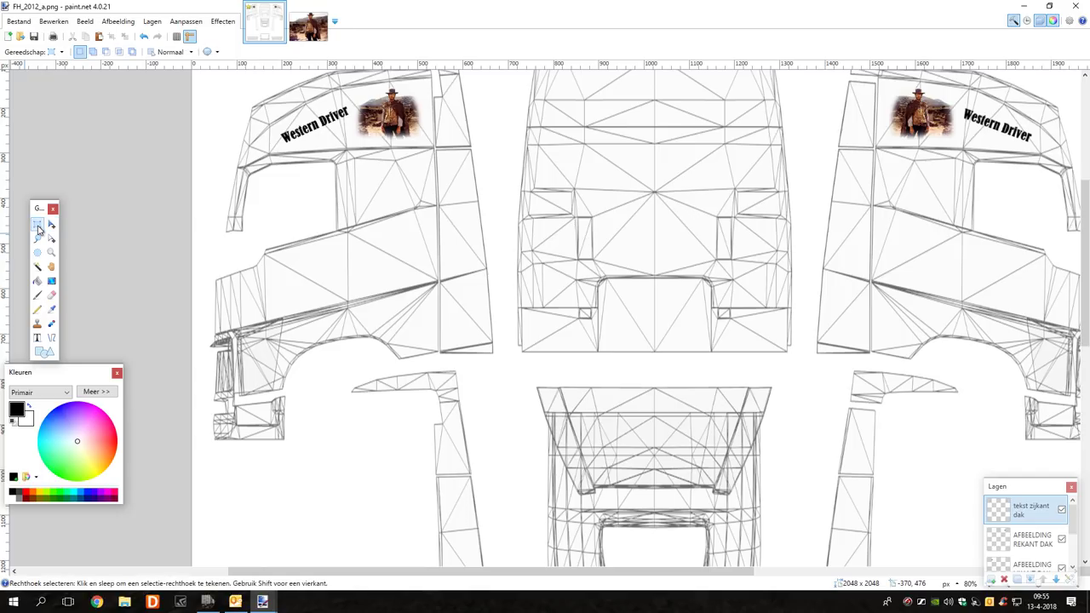
{"action": "left_click_drag", "start_coordinate": [192, 247], "coordinate": [497, 296]}
Add a new layer, fill the selected band with black and deselect it
{"action": "left_click", "coordinate": [152, 21]}
{"action": "left_click", "coordinate": [166, 40]}
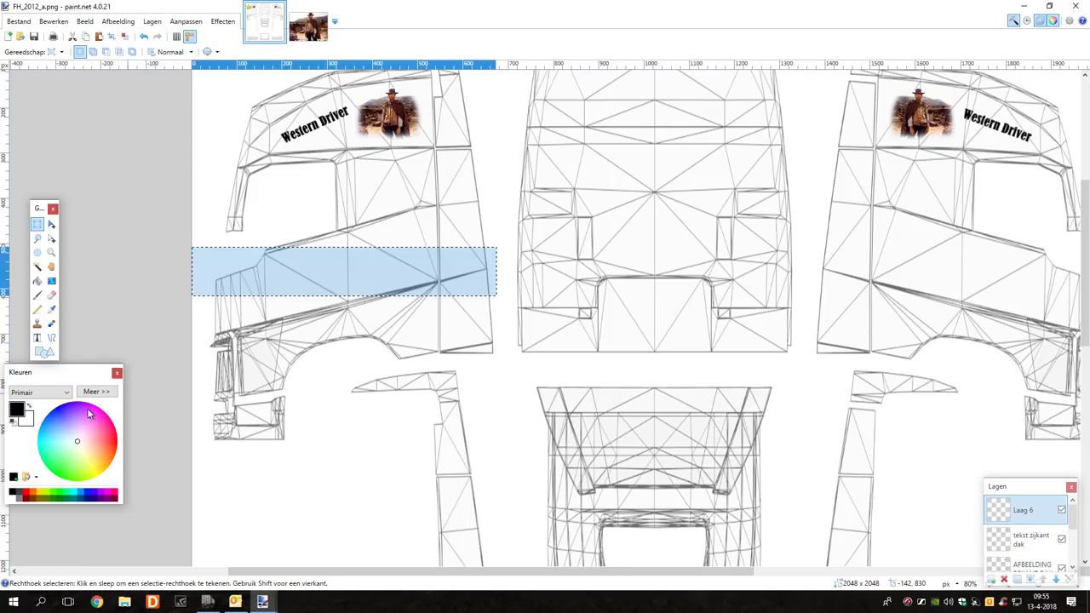
{"action": "left_click", "coordinate": [37, 280]}
{"action": "left_click", "coordinate": [237, 279]}
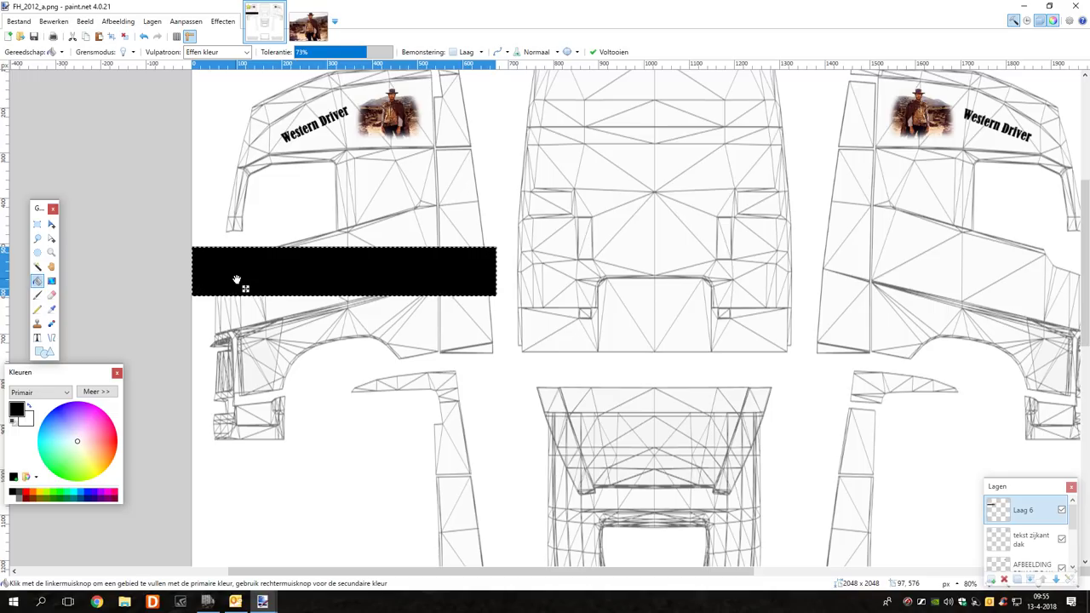
{"action": "left_click", "coordinate": [610, 52]}
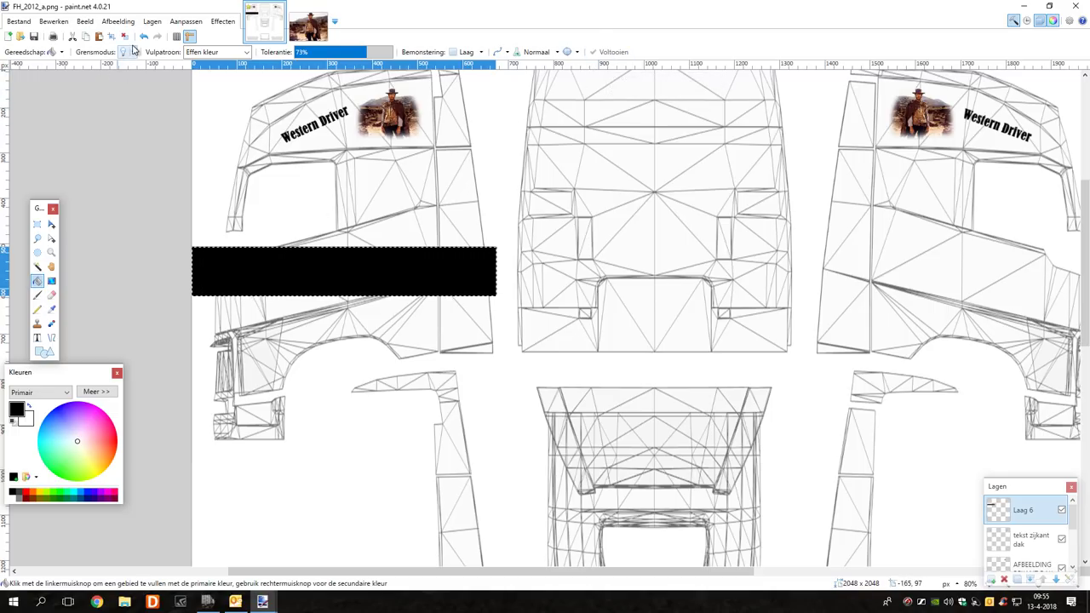
{"action": "key", "text": "ctrl+d"}
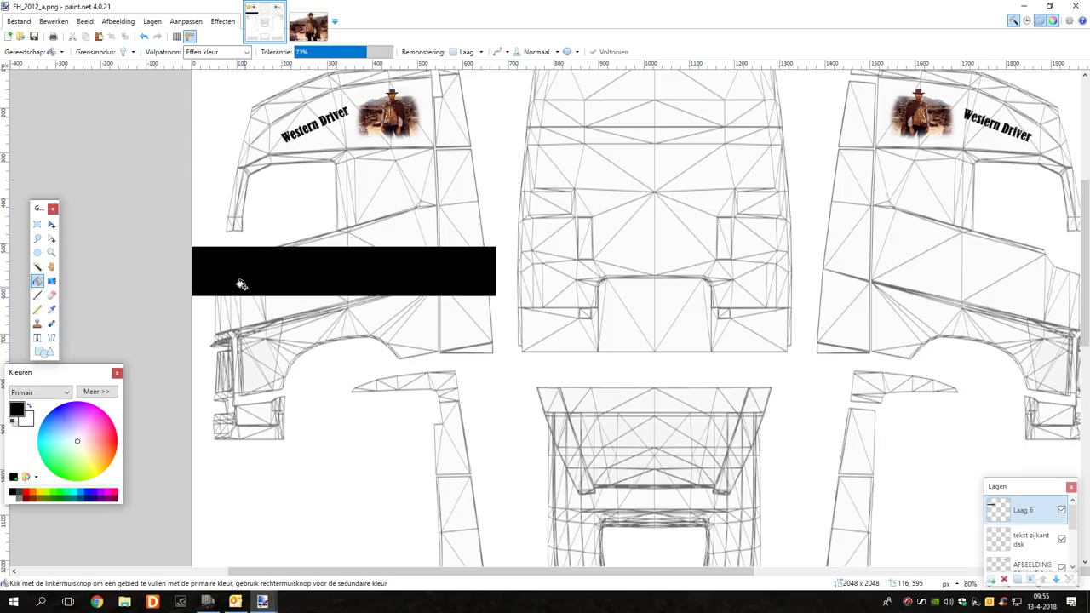
Lower the opacity of the black band's layer to about 120
{"action": "key", "text": "F4"}
{"action": "left_click_drag", "start_coordinate": [615, 325], "coordinate": [584, 325]}
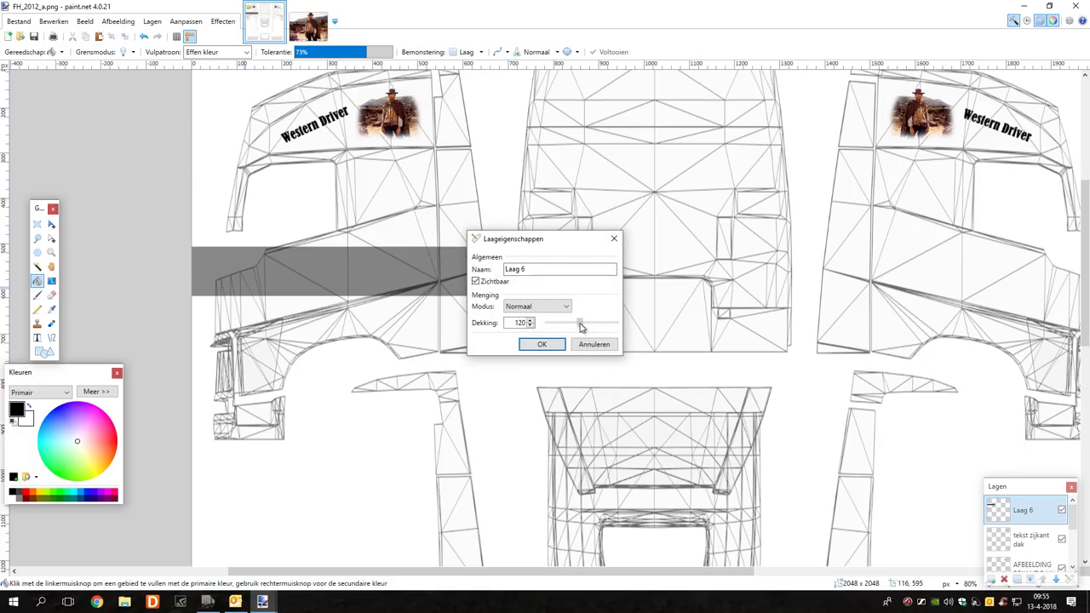
{"action": "left_click", "coordinate": [542, 344]}
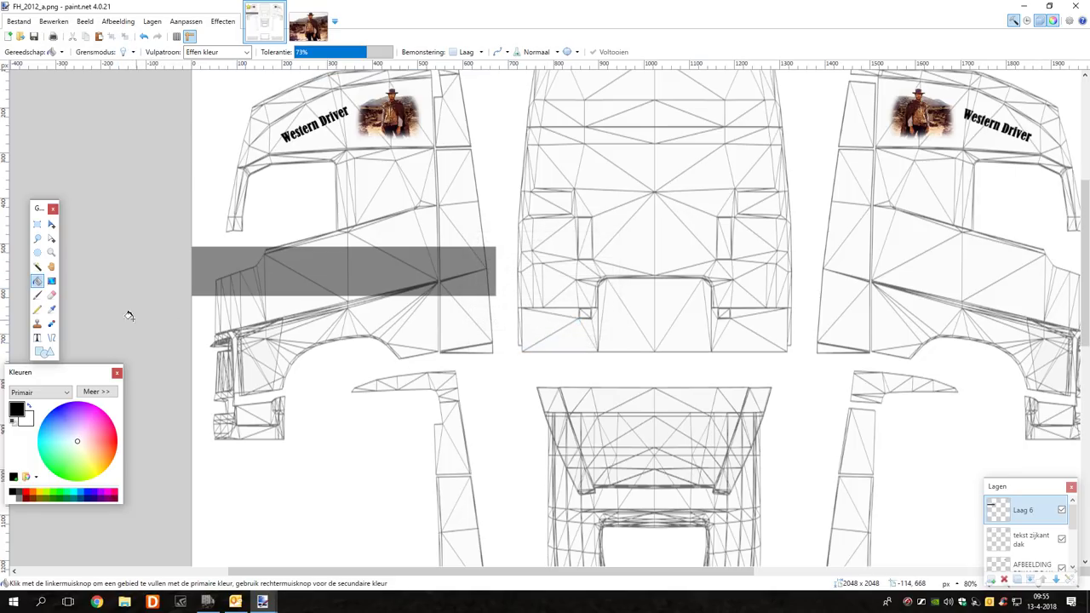
Select the semi-transparent band, tilt it about 13.6 degrees to follow the left cab side's slope and make it narrower
{"action": "left_click", "coordinate": [36, 223]}
{"action": "left_click_drag", "start_coordinate": [186, 230], "coordinate": [502, 317]}
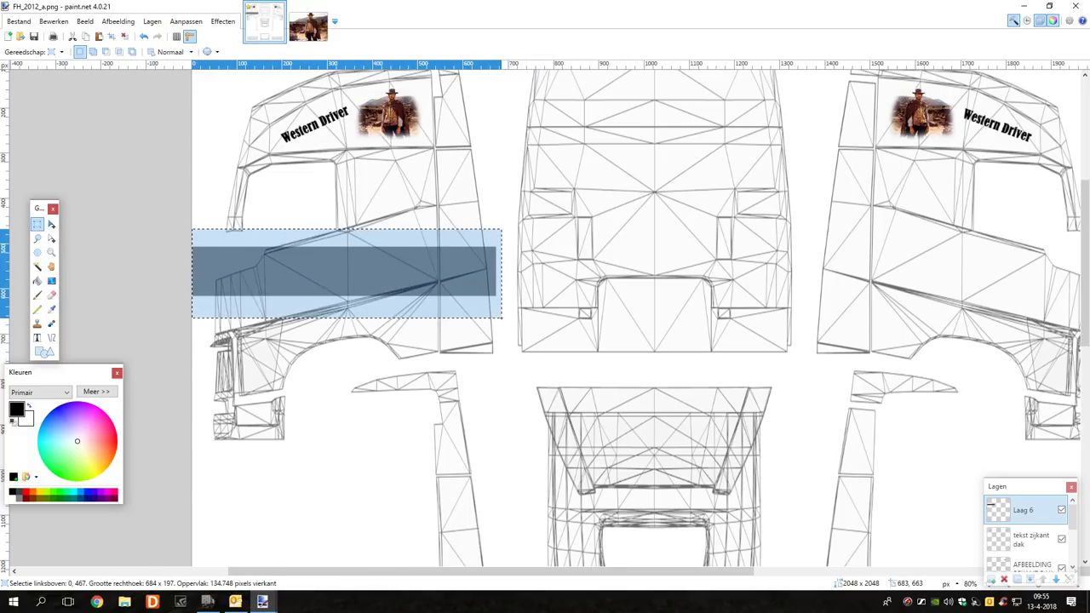
{"action": "left_click", "coordinate": [51, 224]}
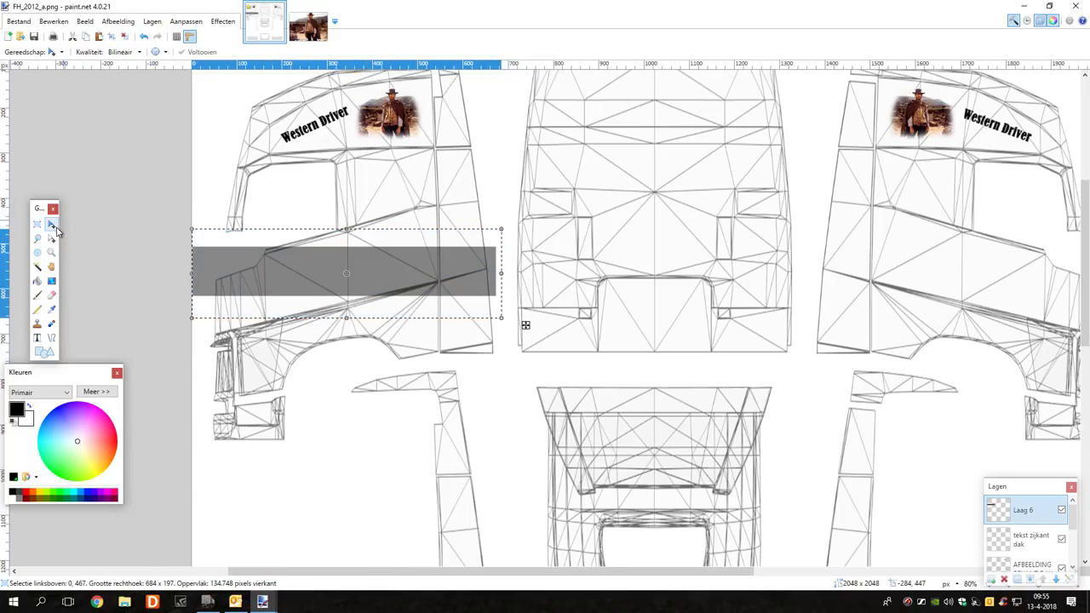
{"action": "left_click_drag", "start_coordinate": [526, 351], "coordinate": [540, 302]}
{"action": "scroll", "coordinate": [480, 297], "scroll_direction": "up", "scroll_amount": 1}
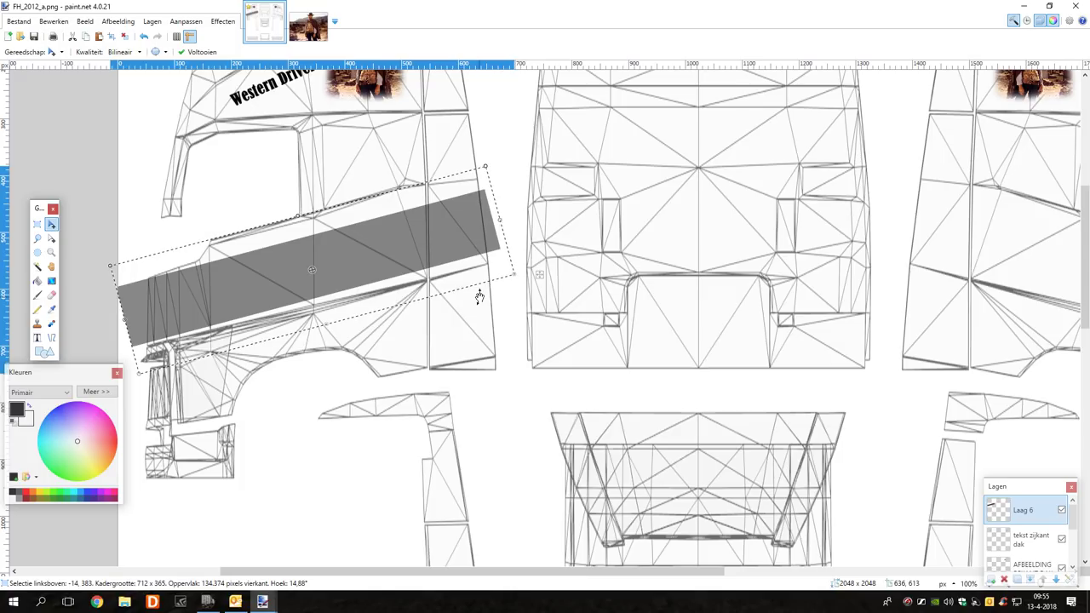
{"action": "left_click_drag", "start_coordinate": [557, 297], "coordinate": [539, 285]}
{"action": "left_click_drag", "start_coordinate": [539, 285], "coordinate": [533, 244]}
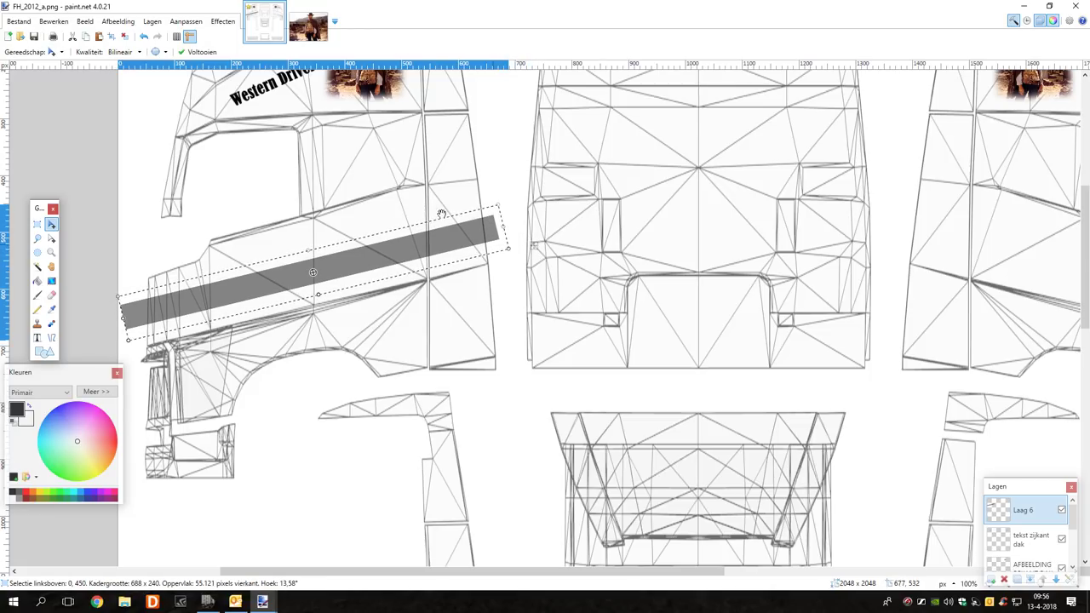
Undo the band's transformation, opacity change and black fill, back to before its selection and new layer were made
{"action": "left_click", "coordinate": [147, 38]}
{"action": "left_click", "coordinate": [147, 38]}
{"action": "left_click", "coordinate": [146, 37]}
{"action": "left_click", "coordinate": [146, 38]}
{"action": "left_click", "coordinate": [147, 37]}
{"action": "left_click", "coordinate": [146, 38]}
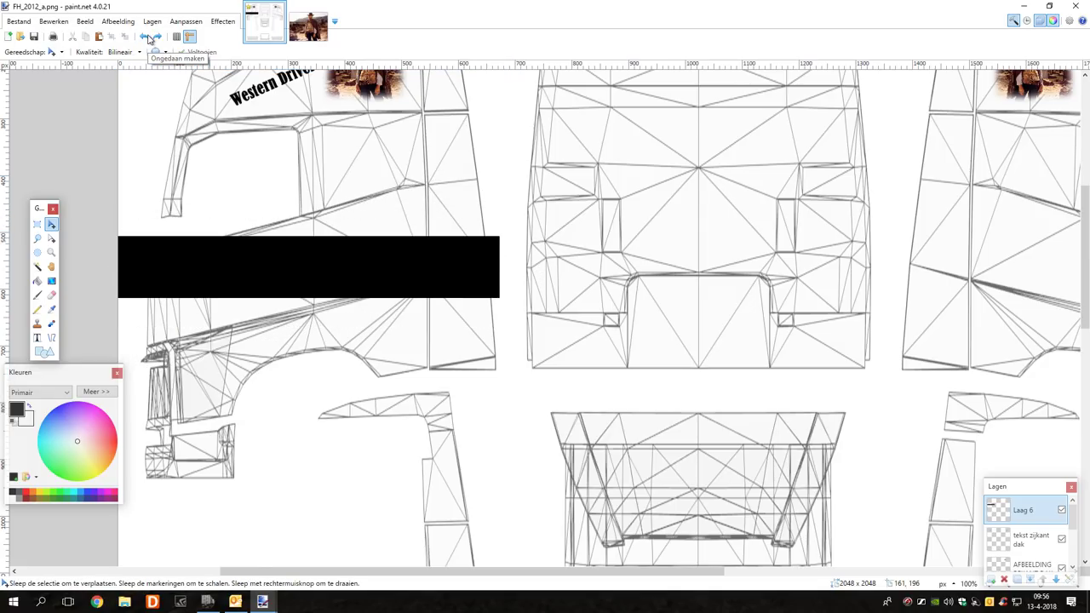
{"action": "left_click", "coordinate": [146, 38]}
{"action": "left_click", "coordinate": [147, 38]}
{"action": "left_click", "coordinate": [147, 37]}
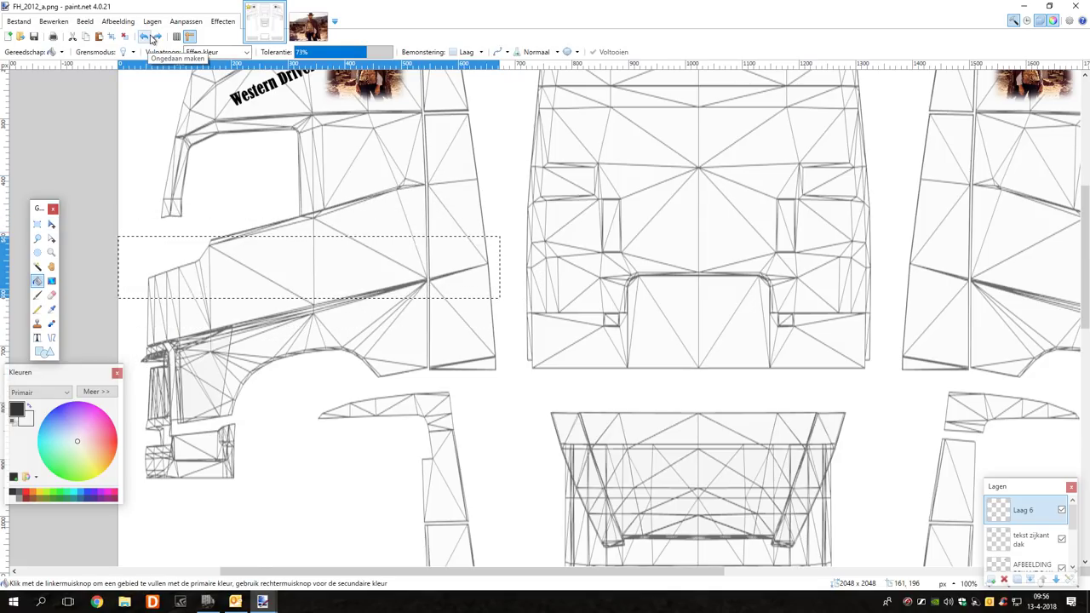
{"action": "left_click", "coordinate": [150, 39]}
{"action": "left_click", "coordinate": [150, 39]}
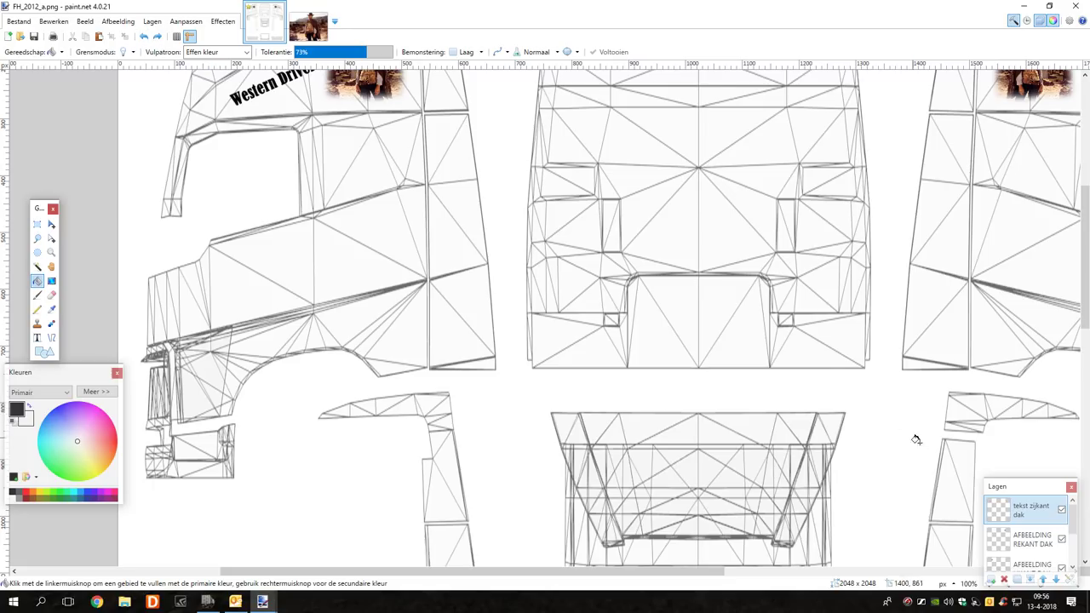
Add a new layer and draw a black size 20 line about 619 pixels long, rising about 15 degrees across the left cab side
{"action": "left_click", "coordinate": [153, 21]}
{"action": "left_click", "coordinate": [171, 36]}
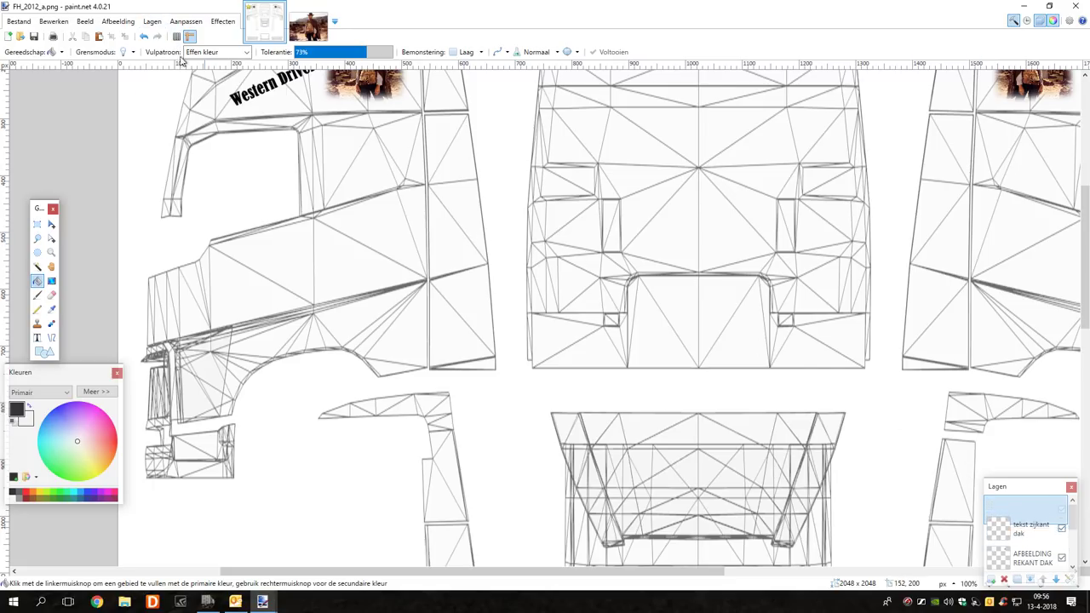
{"action": "left_click", "coordinate": [51, 337]}
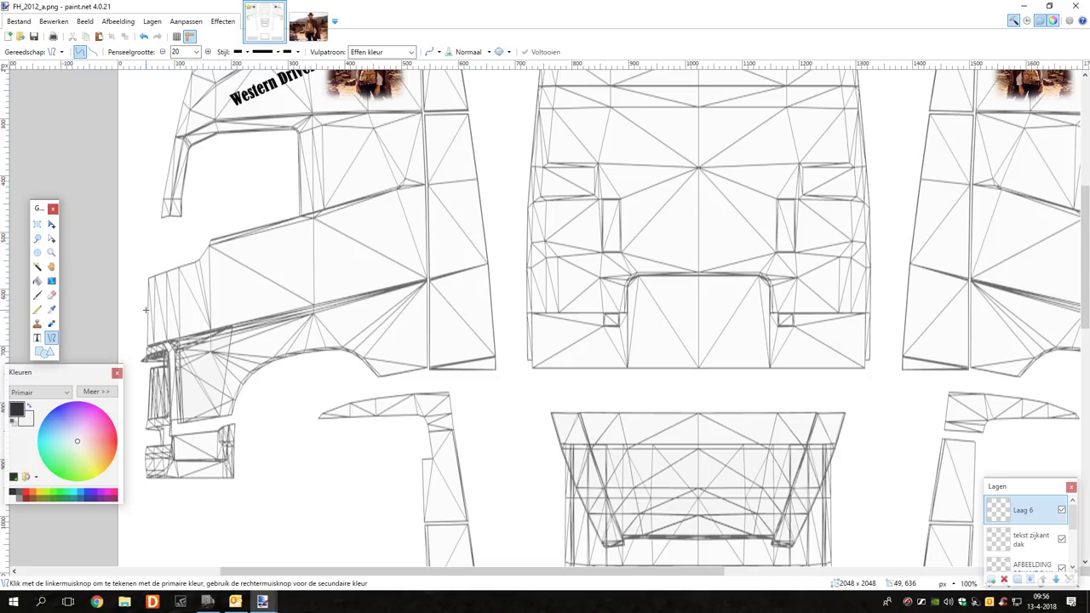
{"action": "left_click_drag", "start_coordinate": [146, 311], "coordinate": [485, 218]}
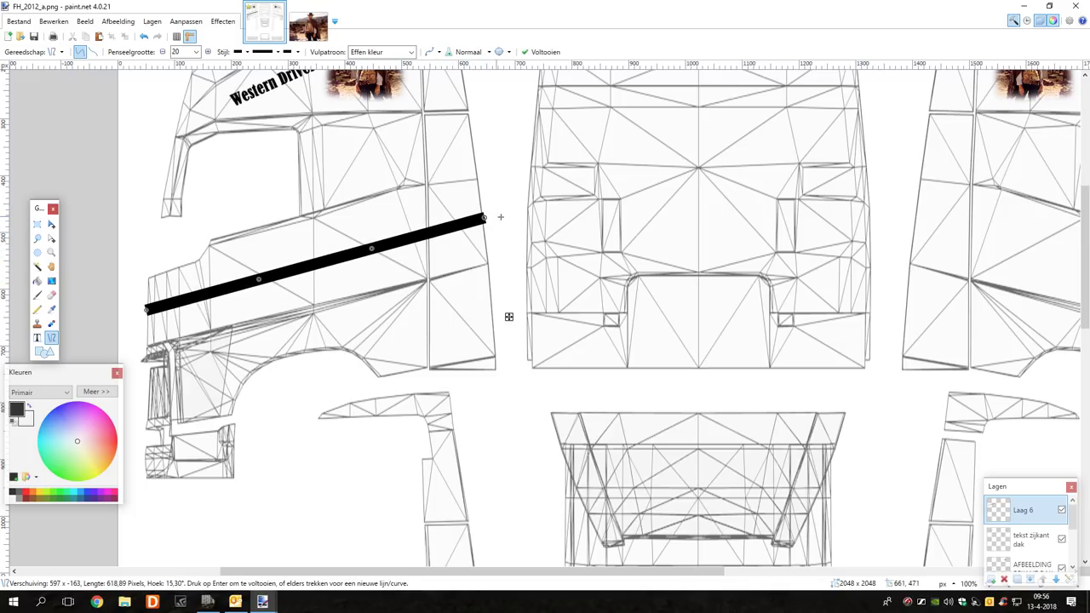
Extend the black line towards the rear edge of the left cab side and reposition it between the window and the wheel arch
{"action": "left_click_drag", "start_coordinate": [509, 316], "coordinate": [508, 353]}
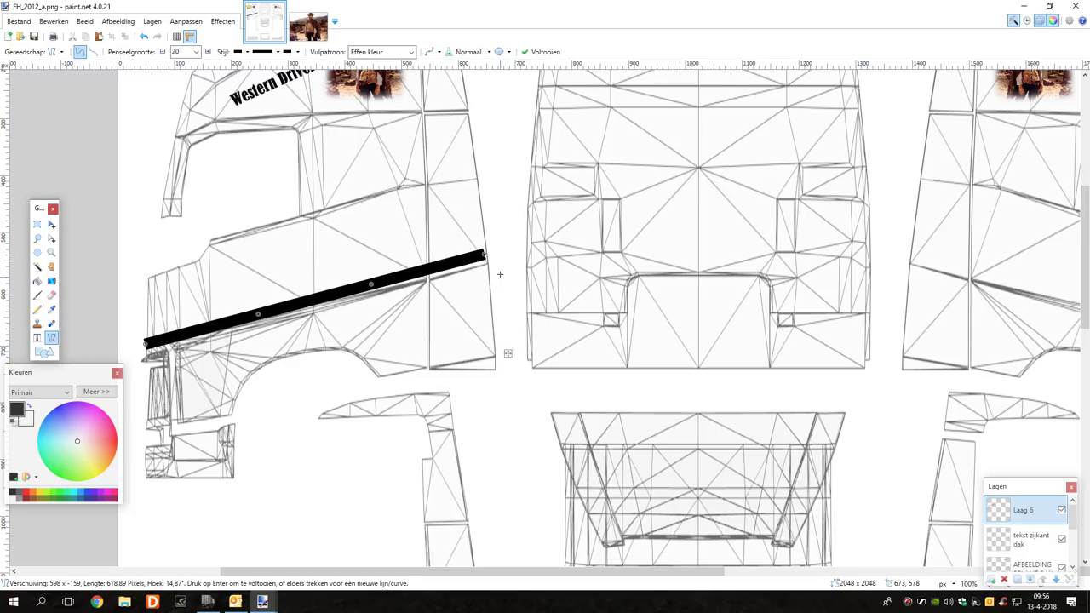
{"action": "left_click_drag", "start_coordinate": [484, 254], "coordinate": [494, 252]}
{"action": "left_click_drag", "start_coordinate": [508, 355], "coordinate": [502, 329]}
Bend the black line into a Z-shaped stripe about 910 pixels long and adjust both end points to follow the cab side's slope
{"action": "left_click_drag", "start_coordinate": [254, 291], "coordinate": [279, 249]}
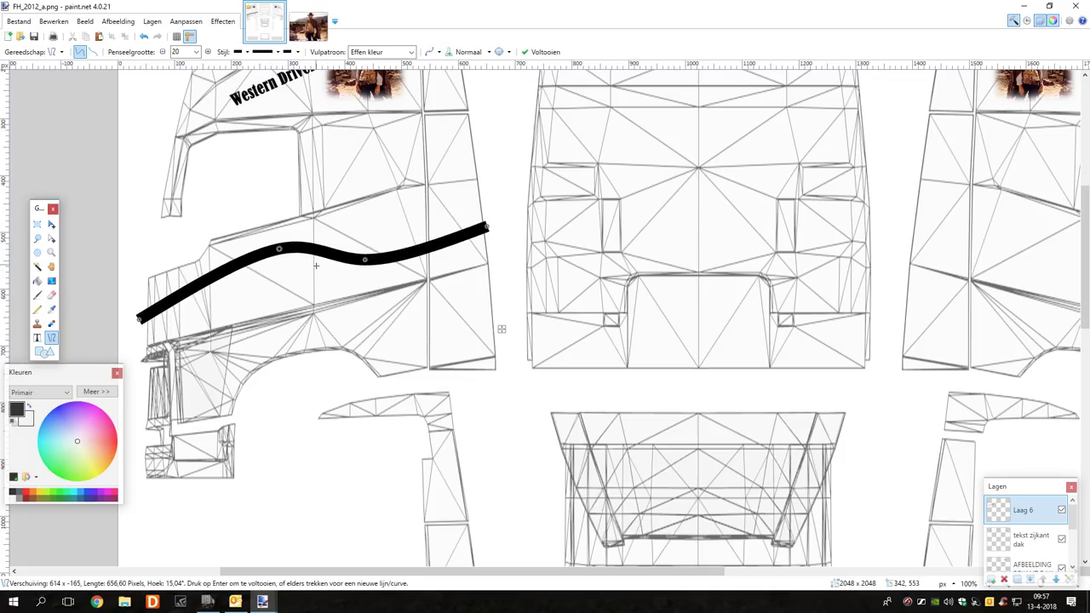
{"action": "left_click_drag", "start_coordinate": [369, 270], "coordinate": [258, 307]}
{"action": "left_click_drag", "start_coordinate": [281, 249], "coordinate": [328, 240]}
{"action": "left_click_drag", "start_coordinate": [140, 318], "coordinate": [146, 291]}
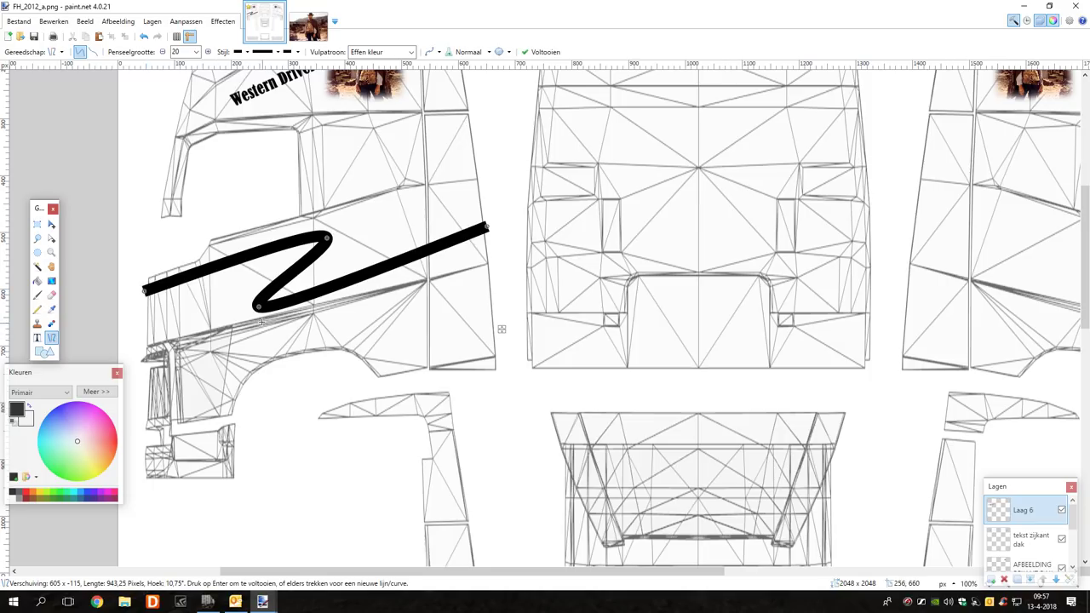
{"action": "left_click_drag", "start_coordinate": [258, 307], "coordinate": [261, 297]}
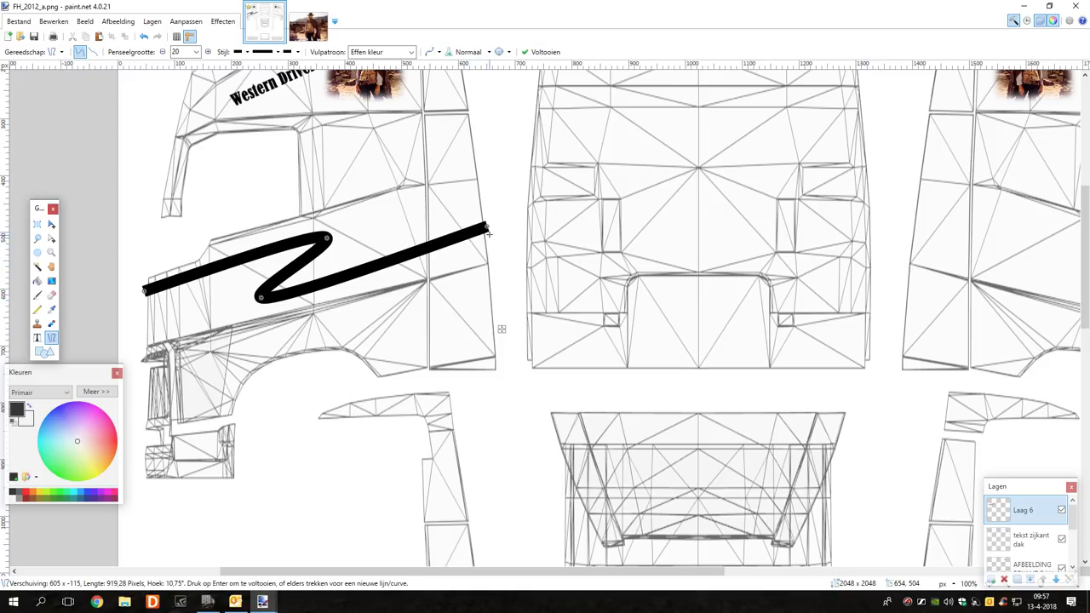
{"action": "left_click_drag", "start_coordinate": [488, 227], "coordinate": [488, 246]}
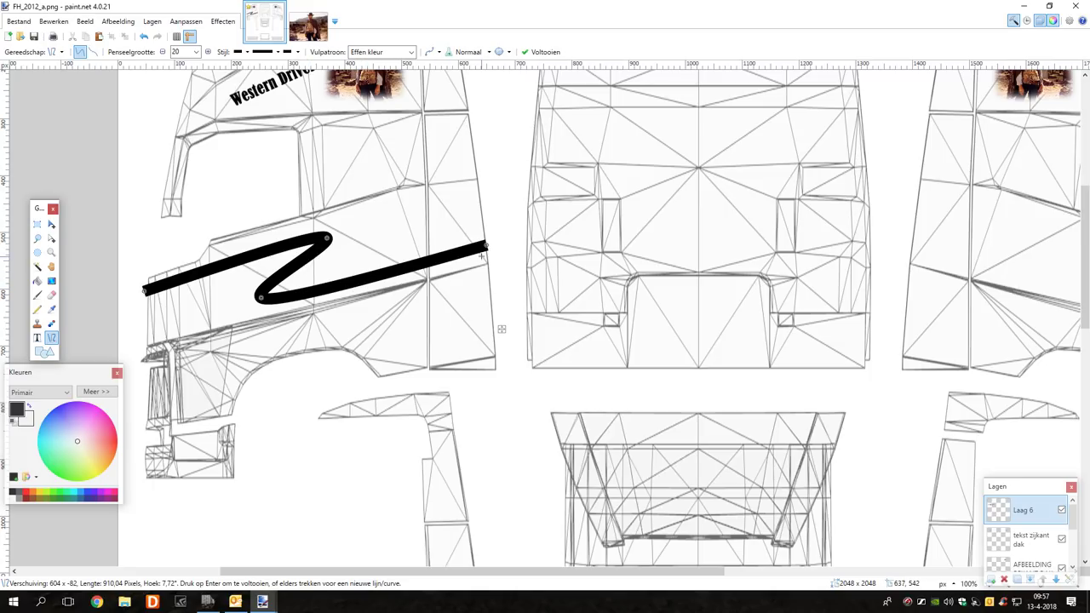
{"action": "key", "text": "Return"}
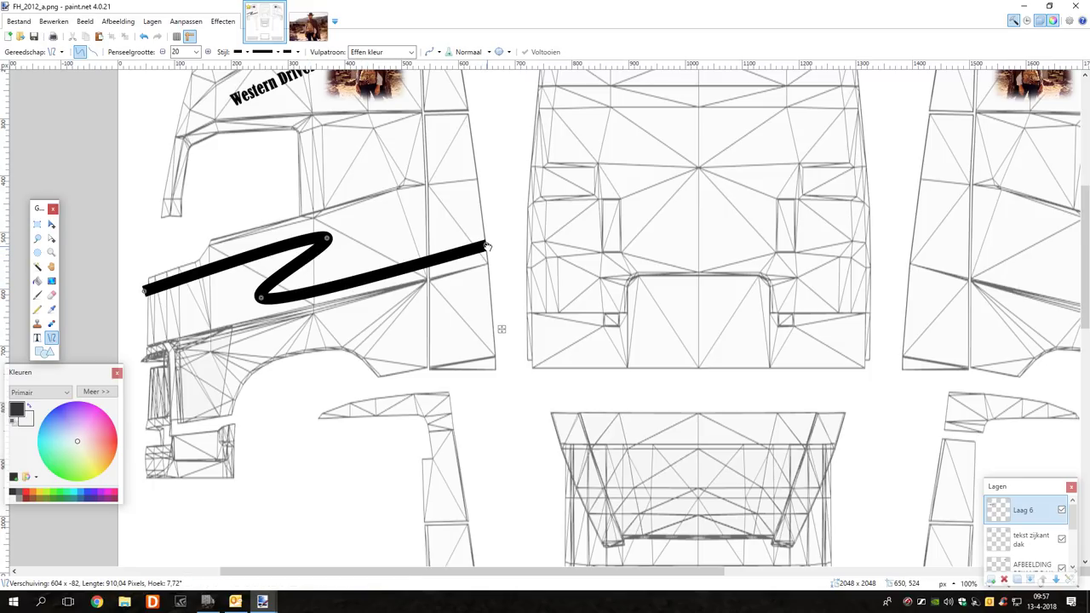
Nudge the lower bend of the black Z-shaped stripe slightly upwards and finalise the line
{"action": "left_click", "coordinate": [487, 247]}
{"action": "mouse_move", "coordinate": [263, 297]}
{"action": "left_mouse_down"}
{"action": "mouse_move", "coordinate": [271, 257]}
{"action": "mouse_move", "coordinate": [263, 294]}
{"action": "left_mouse_up"}
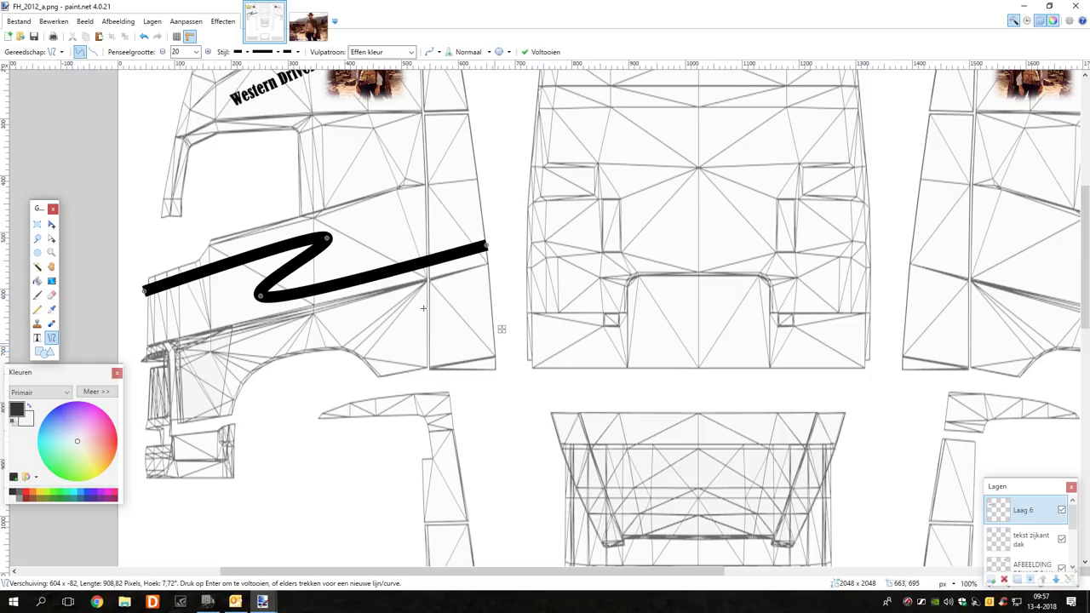
{"action": "left_click", "coordinate": [536, 52]}
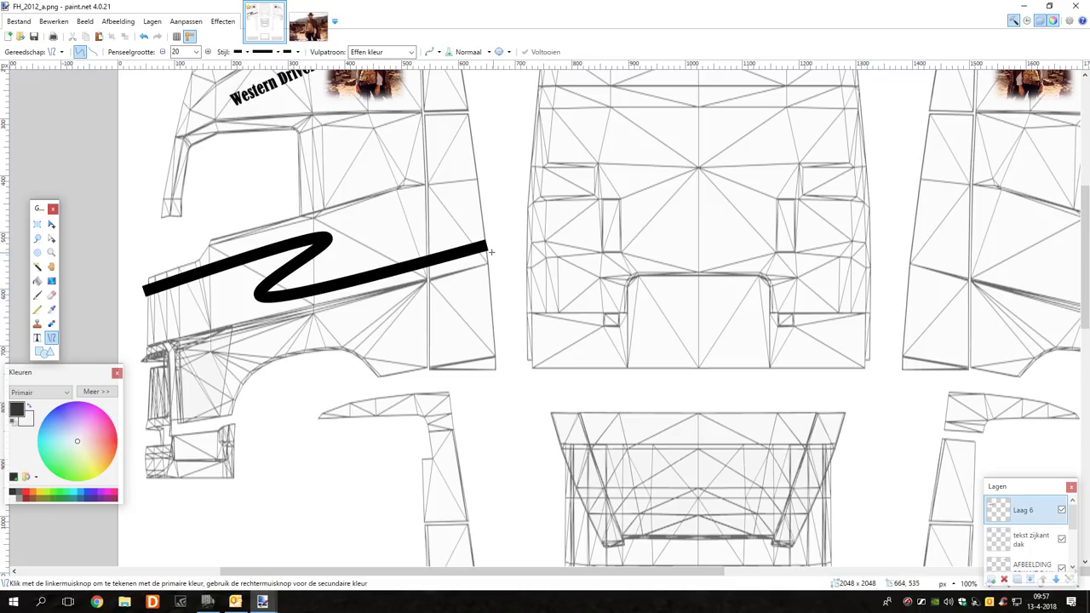
Set the primary colour to dark red with RGB 150, 0, 0 and the brush size to 15
{"action": "left_click", "coordinate": [152, 21]}
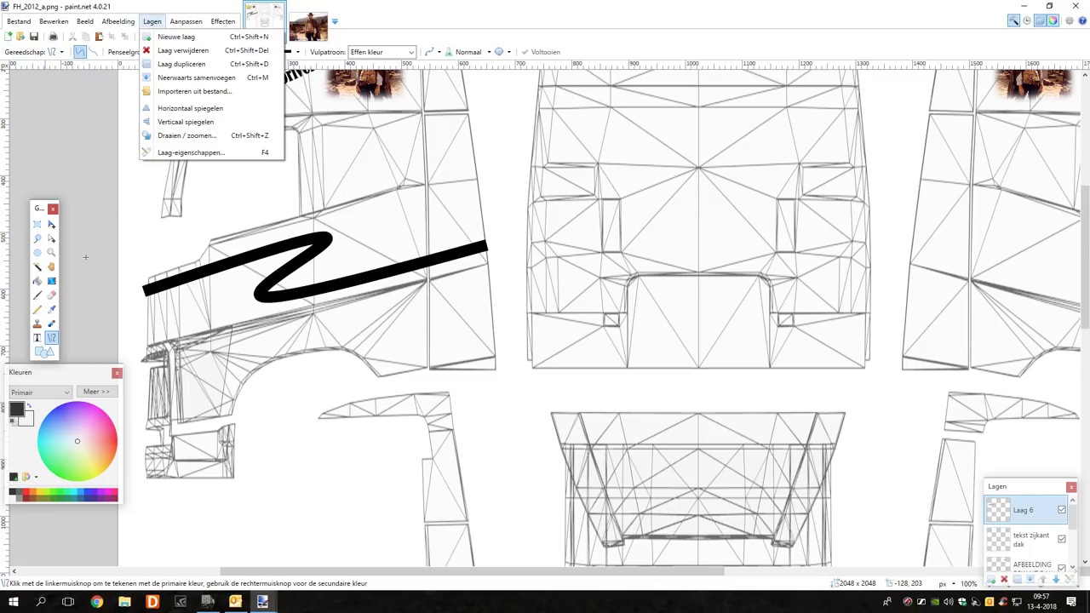
{"action": "left_click", "coordinate": [27, 494]}
{"action": "left_click", "coordinate": [97, 391]}
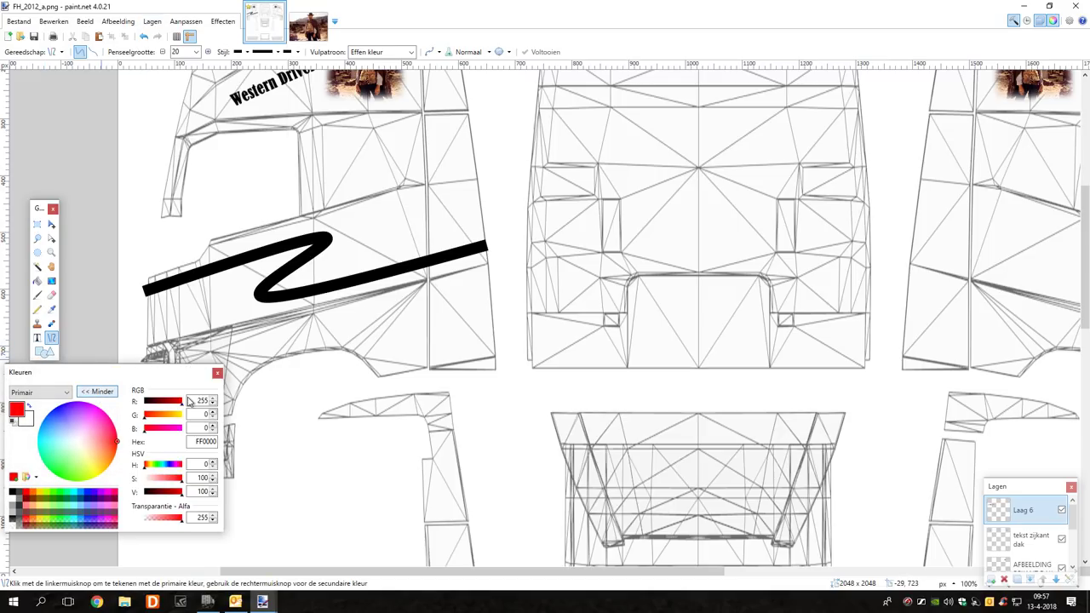
{"action": "double_click", "coordinate": [191, 400]}
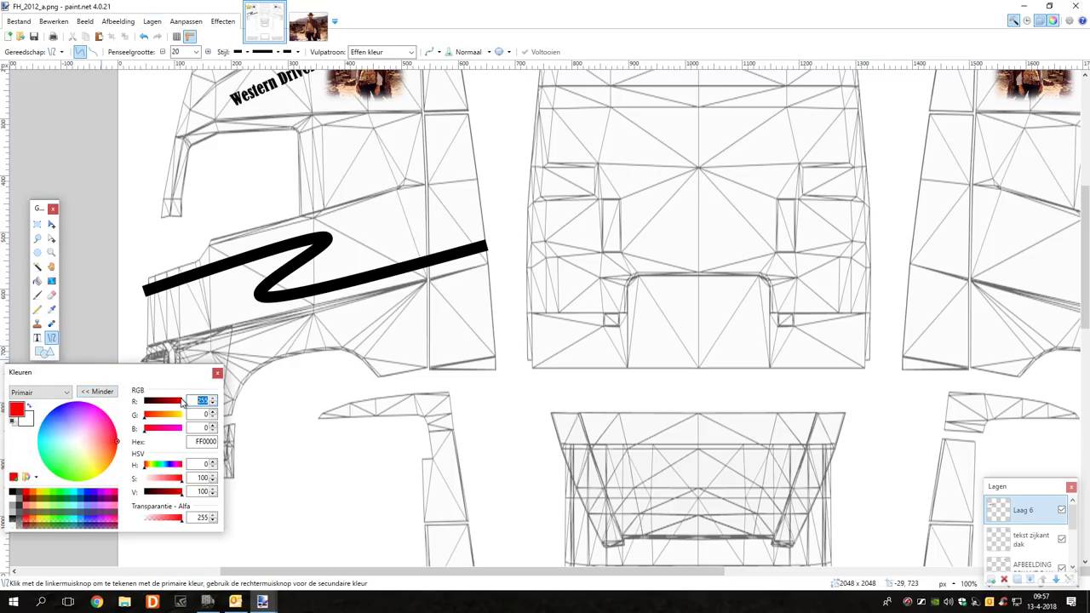
{"action": "type", "text": "150"}
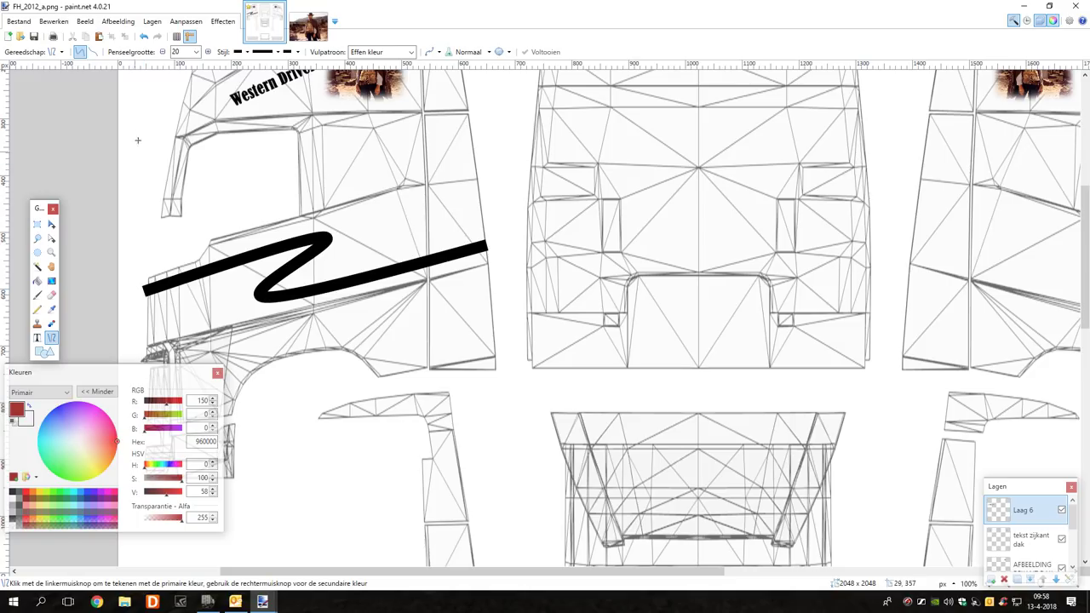
{"action": "left_click", "coordinate": [196, 52]}
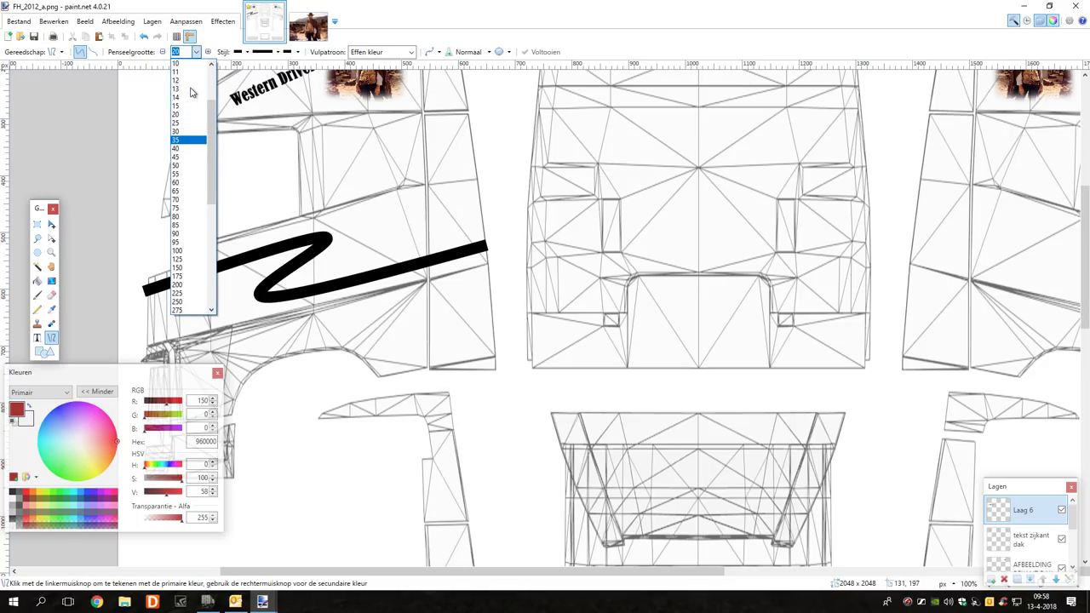
{"action": "left_click", "coordinate": [189, 105]}
Draw a dark red line from the black stripe's front end and bend it into a matching Z about 918 pixels long on top of it
{"action": "scroll", "coordinate": [132, 293], "scroll_direction": "up", "scroll_amount": 1}
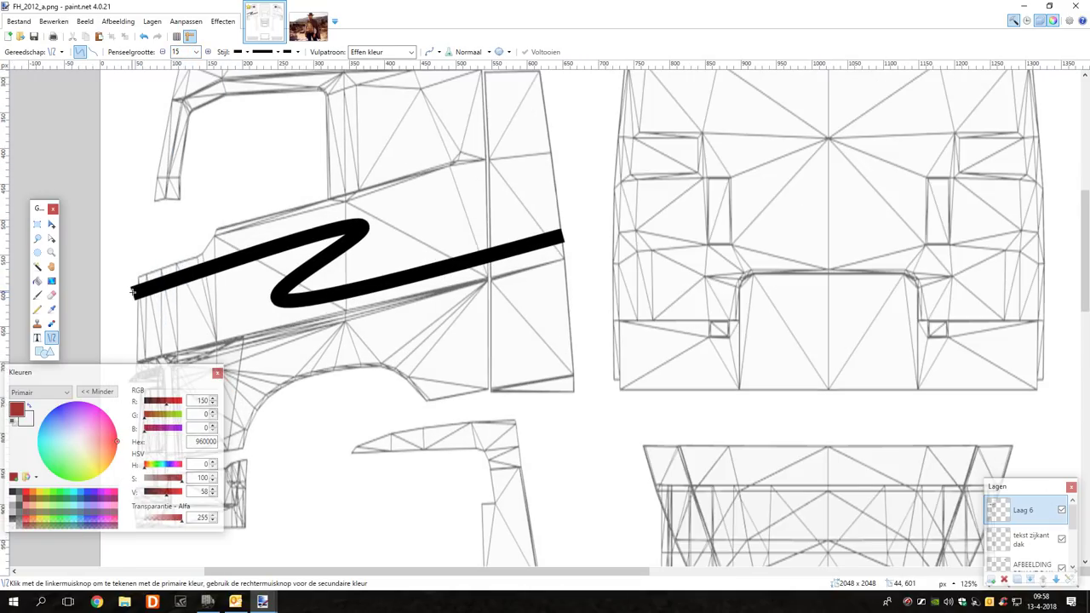
{"action": "mouse_move", "coordinate": [132, 292]}
{"action": "left_mouse_down"}
{"action": "mouse_move", "coordinate": [195, 266]}
{"action": "mouse_move", "coordinate": [394, 227]}
{"action": "mouse_move", "coordinate": [519, 185]}
{"action": "mouse_move", "coordinate": [530, 164]}
{"action": "mouse_move", "coordinate": [553, 159]}
{"action": "left_mouse_up"}
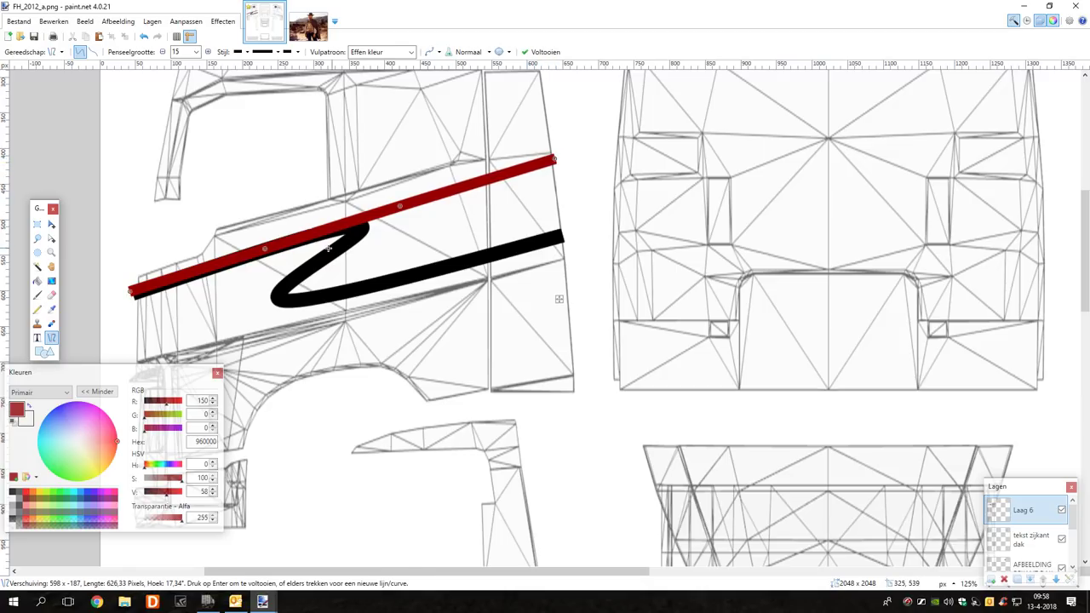
{"action": "left_click_drag", "start_coordinate": [265, 248], "coordinate": [284, 299]}
{"action": "left_click_drag", "start_coordinate": [343, 226], "coordinate": [365, 225]}
{"action": "left_click_drag", "start_coordinate": [285, 299], "coordinate": [286, 300]}
{"action": "left_click_drag", "start_coordinate": [555, 160], "coordinate": [563, 237]}
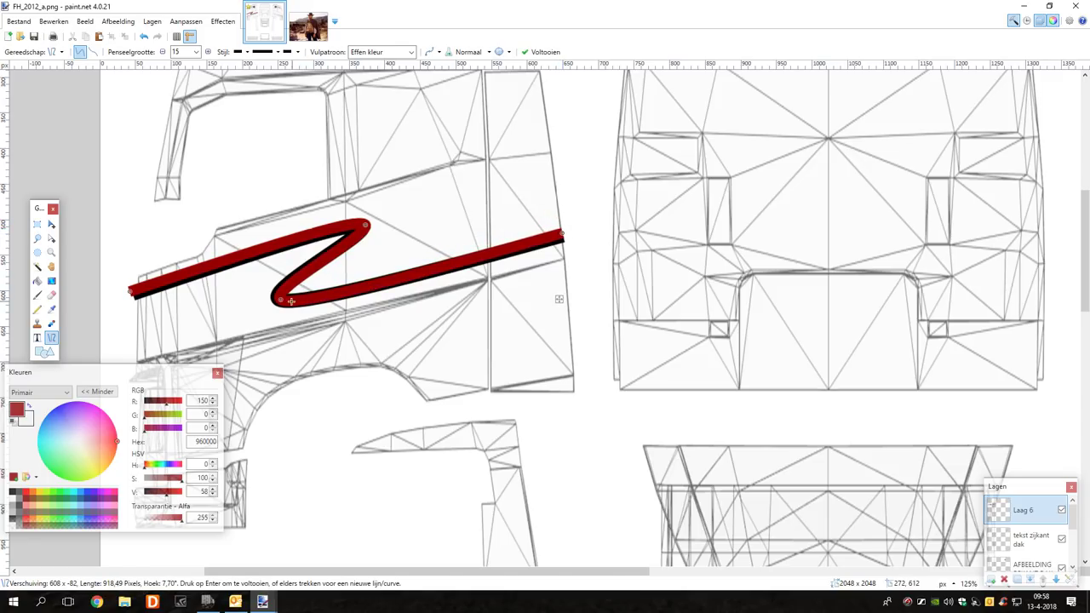
Adjust the red stripe's two bends and rear end to about 904 pixels long, exposing a black lower edge, and finalise the line
{"action": "left_click_drag", "start_coordinate": [291, 302], "coordinate": [290, 296]}
{"action": "left_click_drag", "start_coordinate": [366, 227], "coordinate": [372, 223]}
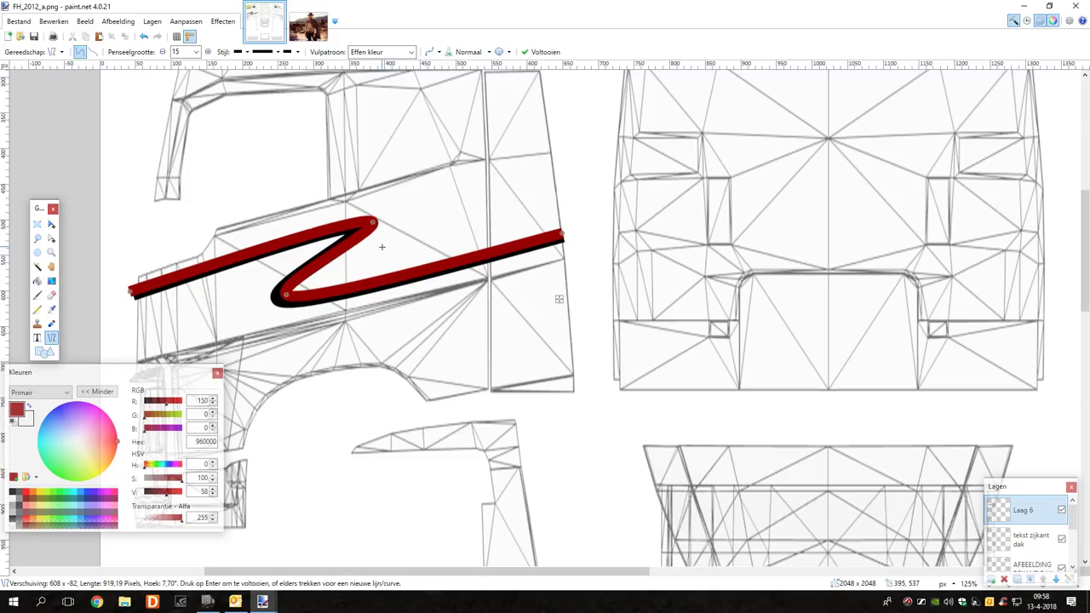
{"action": "left_click_drag", "start_coordinate": [285, 293], "coordinate": [294, 293]}
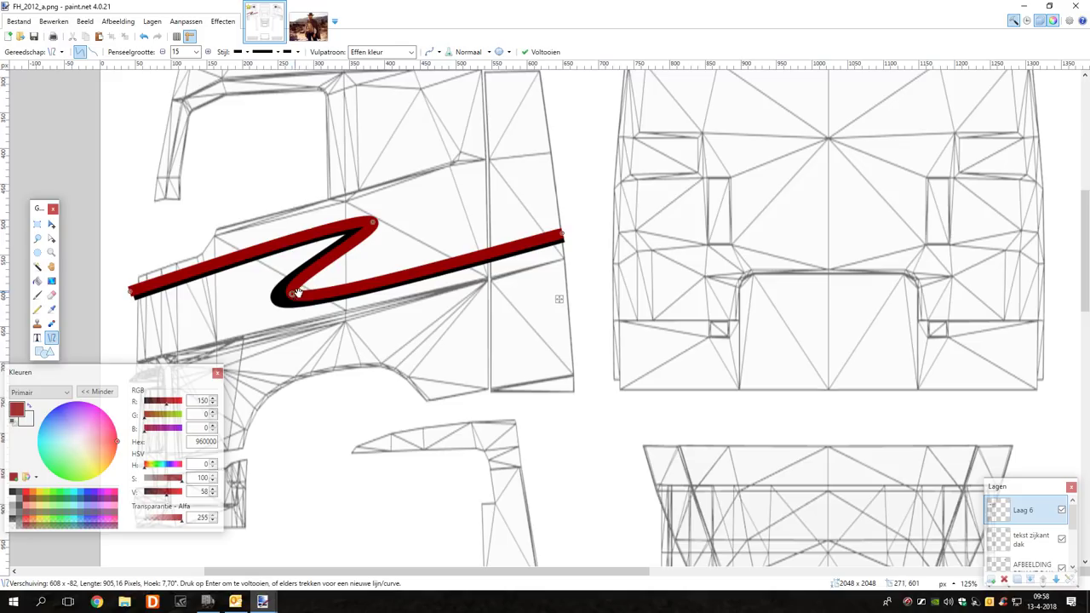
{"action": "left_click_drag", "start_coordinate": [561, 233], "coordinate": [564, 234]}
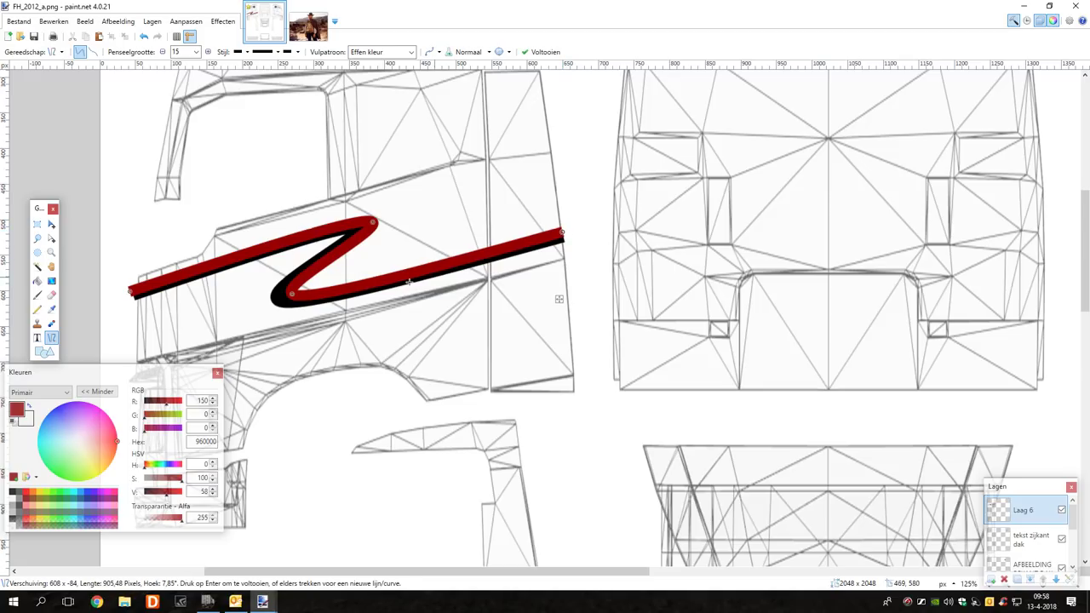
{"action": "left_click_drag", "start_coordinate": [294, 294], "coordinate": [295, 294]}
{"action": "scroll", "coordinate": [330, 248], "scroll_direction": "up", "scroll_amount": 3}
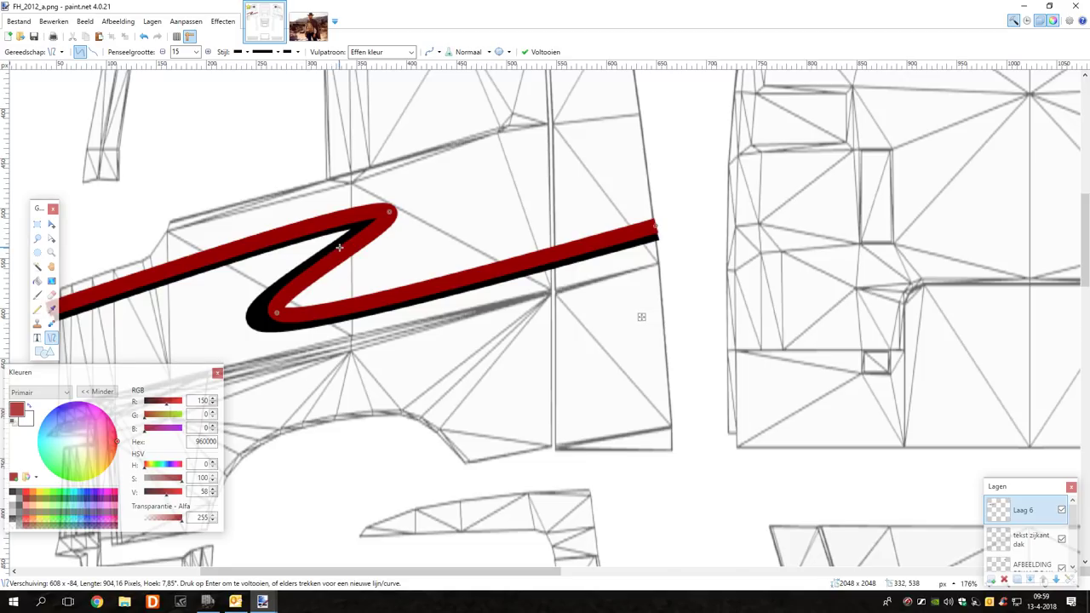
{"action": "scroll", "coordinate": [339, 247], "scroll_direction": "left", "scroll_amount": 3}
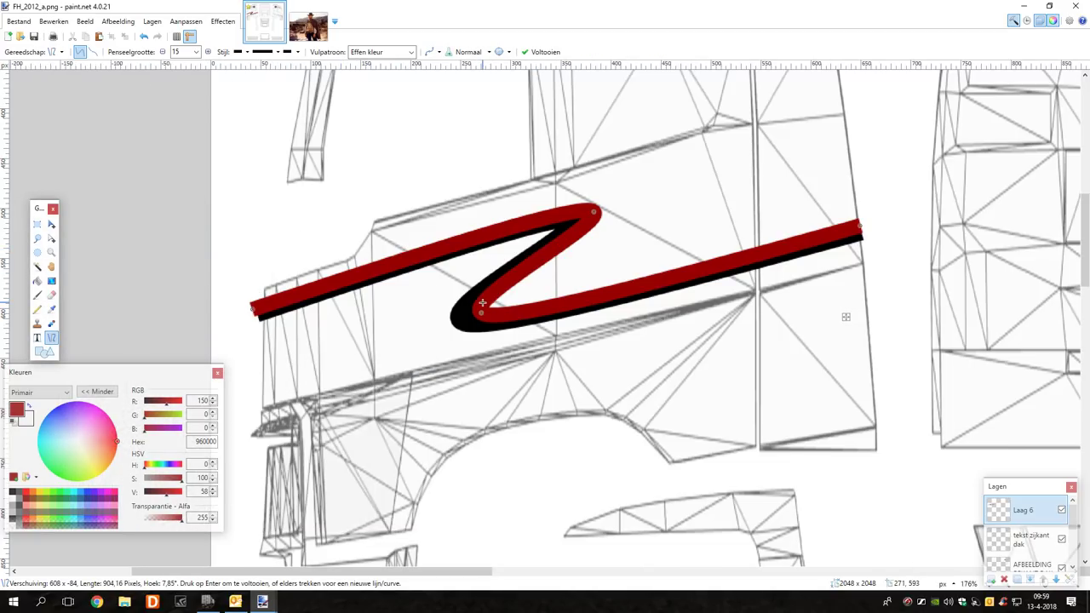
{"action": "left_click", "coordinate": [545, 52]}
Trim the stripes' overhang beyond the left cab side's front edge by stretching an empty rectangular selection to 52 x 60 pixels over it, and deselect
{"action": "scroll", "coordinate": [613, 178], "scroll_direction": "down", "scroll_amount": 3}
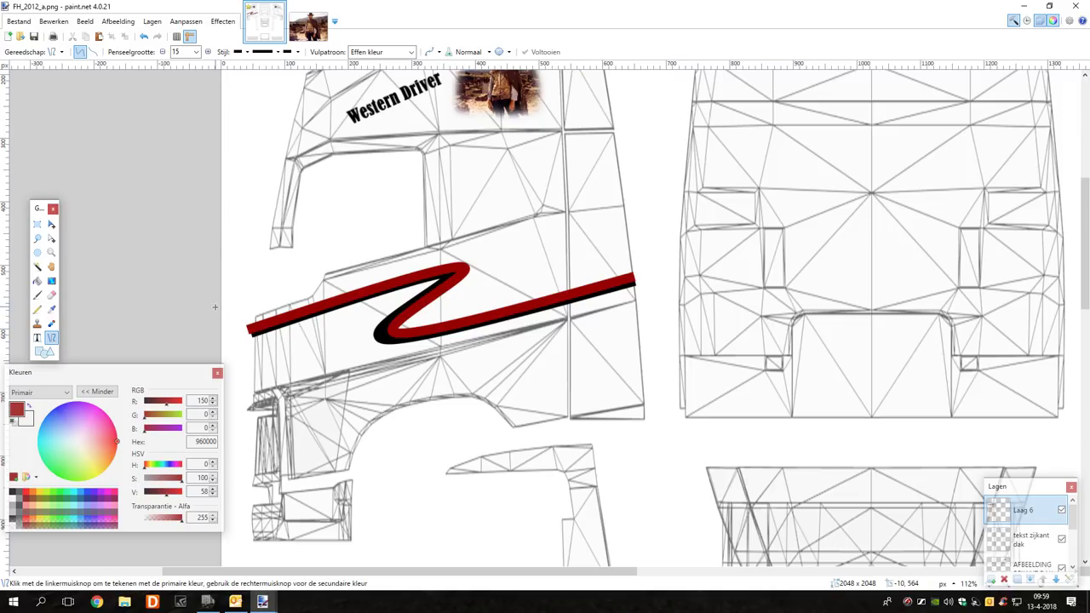
{"action": "scroll", "coordinate": [253, 317], "scroll_direction": "left", "scroll_amount": 3}
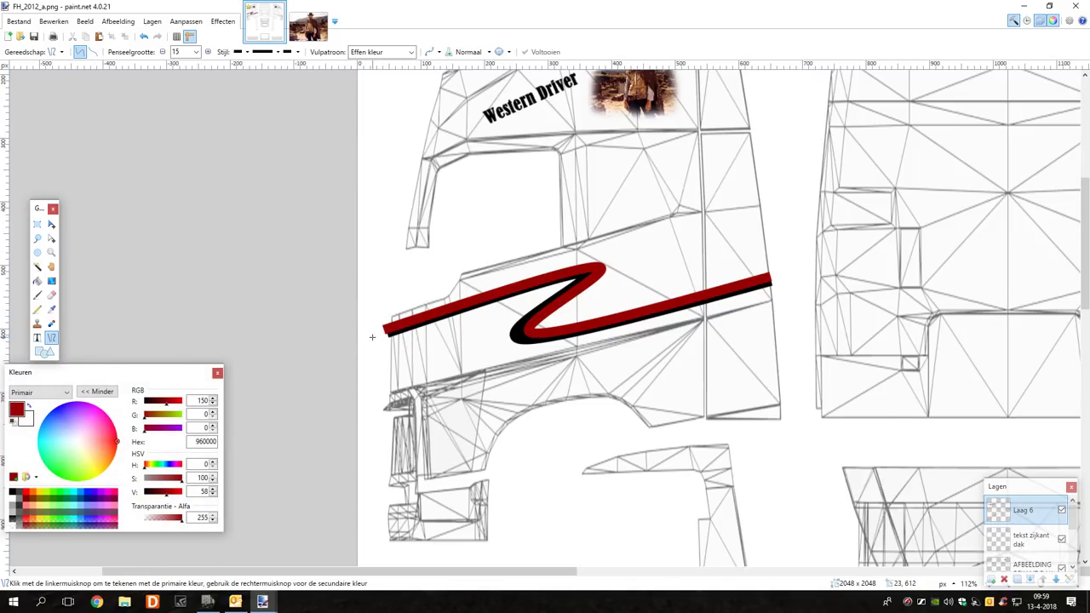
{"action": "left_click", "coordinate": [37, 224]}
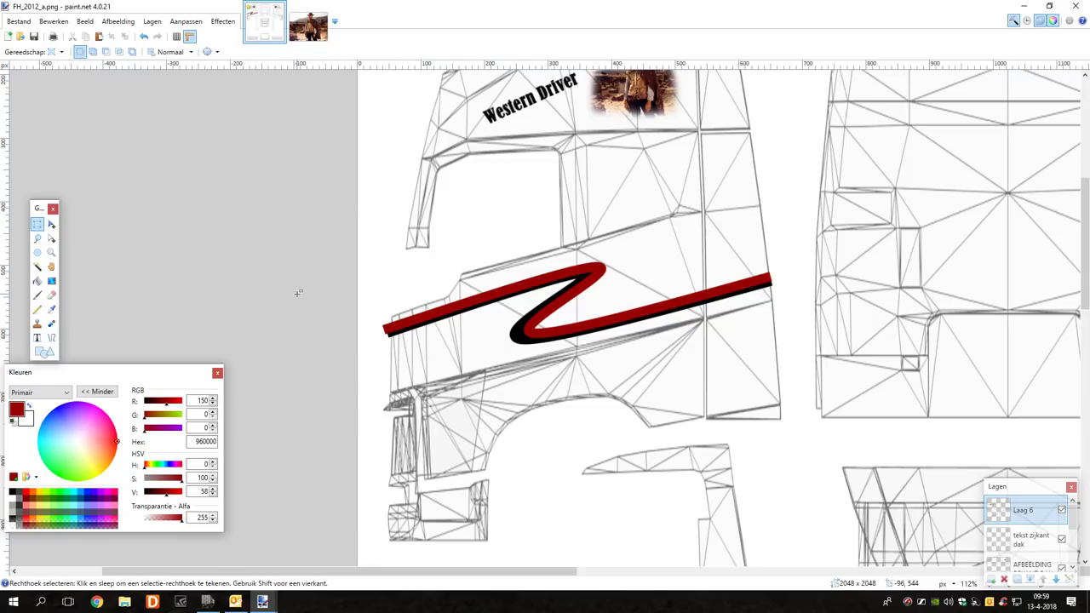
{"action": "left_click_drag", "start_coordinate": [339, 310], "coordinate": [382, 350]}
{"action": "left_click", "coordinate": [51, 224]}
{"action": "scroll", "coordinate": [368, 324], "scroll_direction": "up", "scroll_amount": 3}
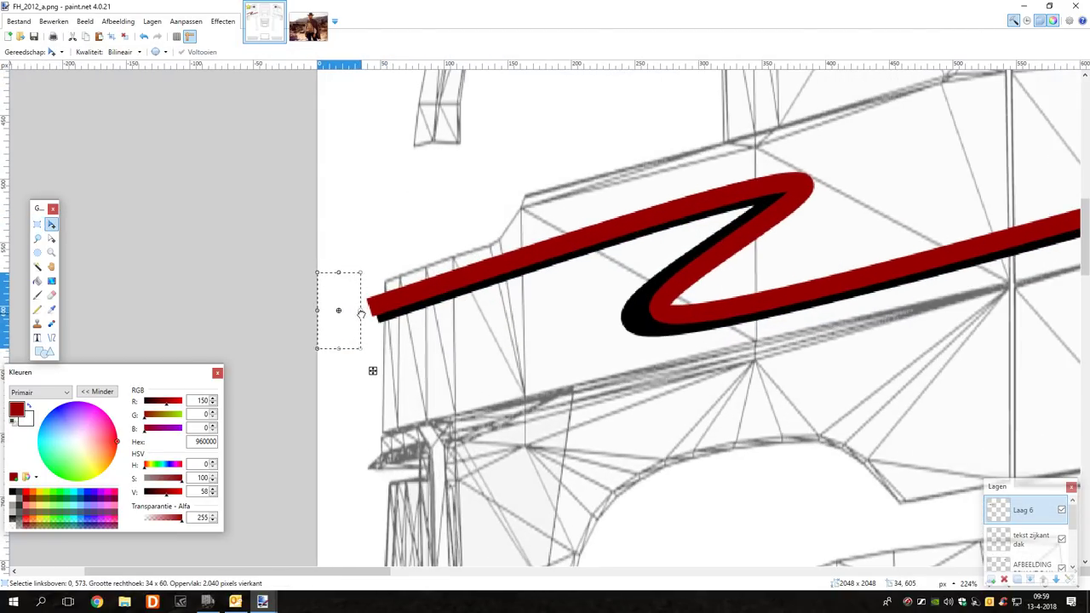
{"action": "left_click_drag", "start_coordinate": [368, 312], "coordinate": [385, 312]}
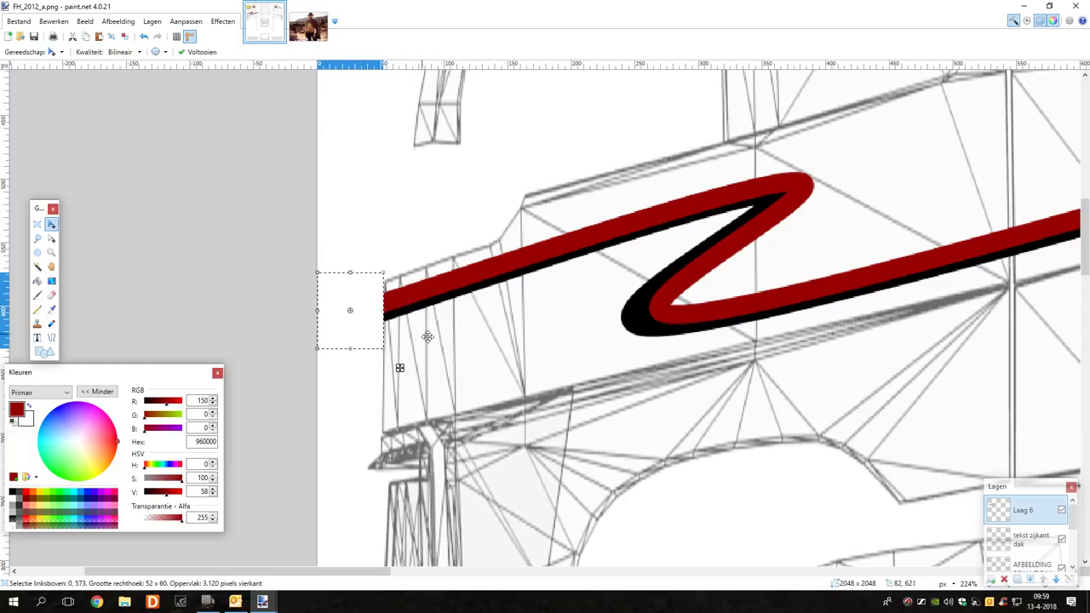
{"action": "left_click", "coordinate": [124, 36]}
Rename the stripe layer as "striping likant cabine."
{"action": "scroll", "coordinate": [319, 228], "scroll_direction": "down", "scroll_amount": 5}
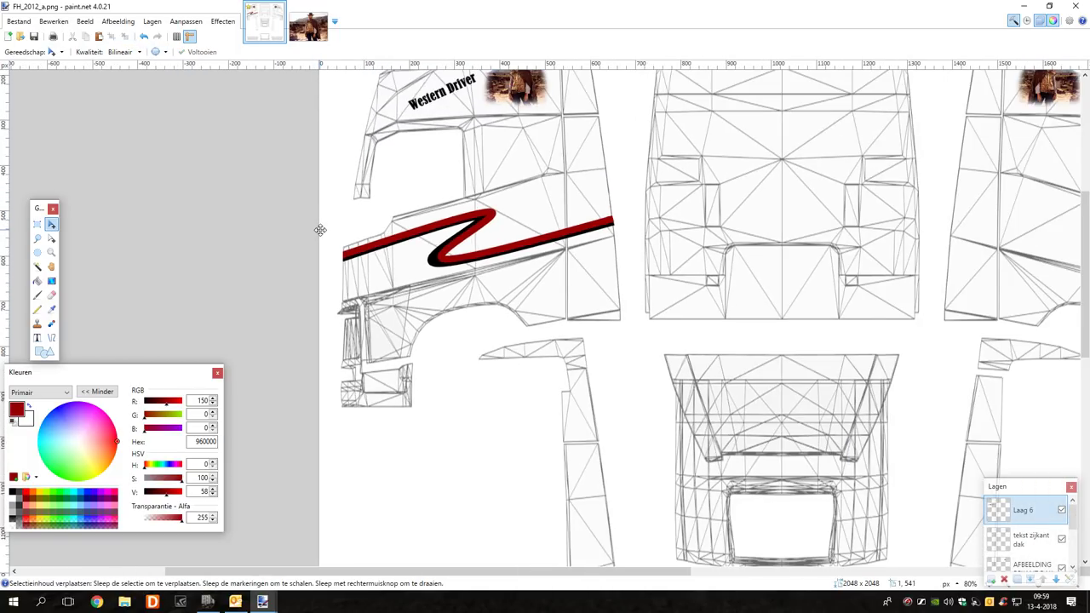
{"action": "left_click", "coordinate": [158, 24]}
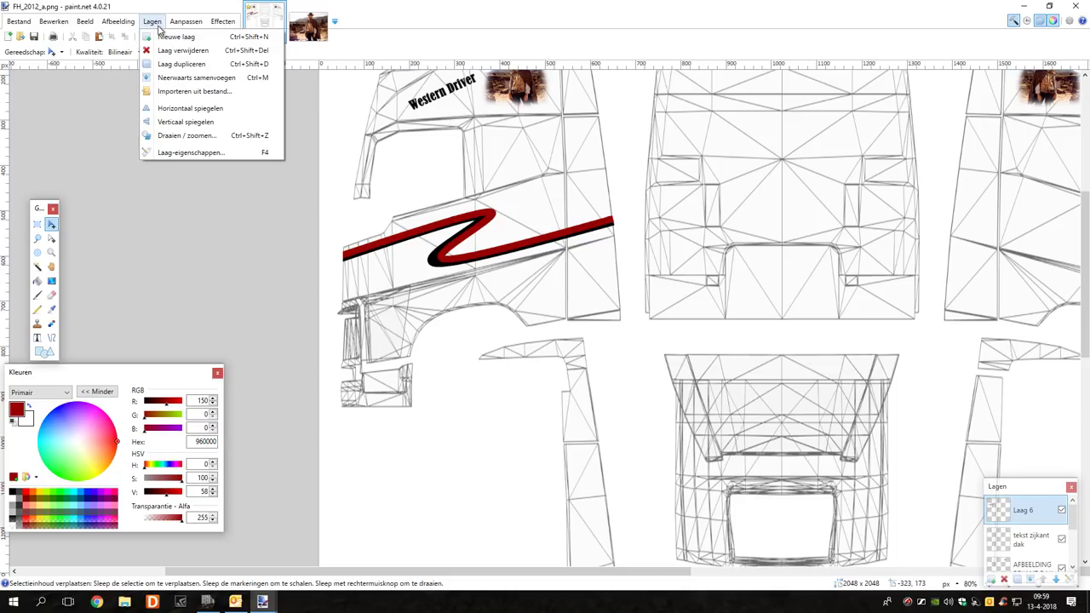
{"action": "left_click", "coordinate": [191, 151]}
{"action": "type", "text": "striping zijkant cabine"}
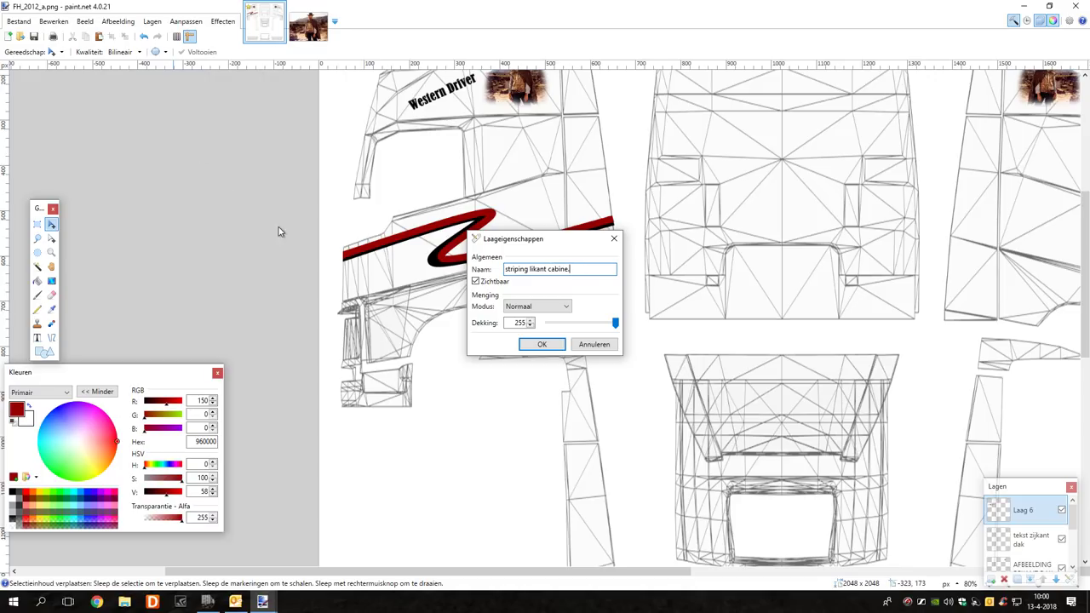
{"action": "left_click", "coordinate": [562, 346]}
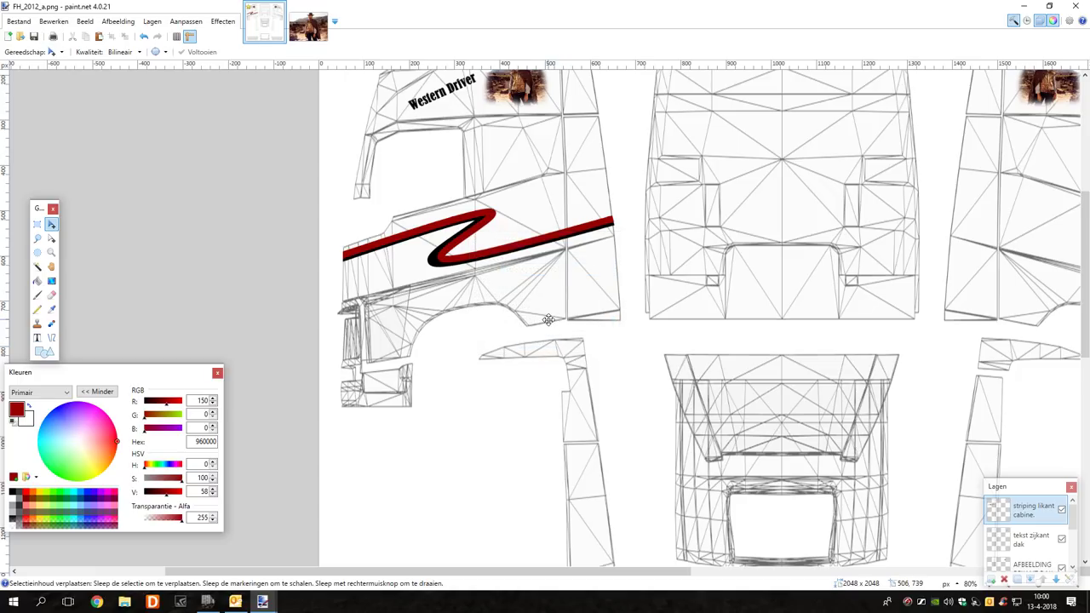
Duplicate the stripe layer and flip the copy horizontally onto the right cab side
{"action": "scroll", "coordinate": [548, 319], "scroll_direction": "down", "scroll_amount": 3}
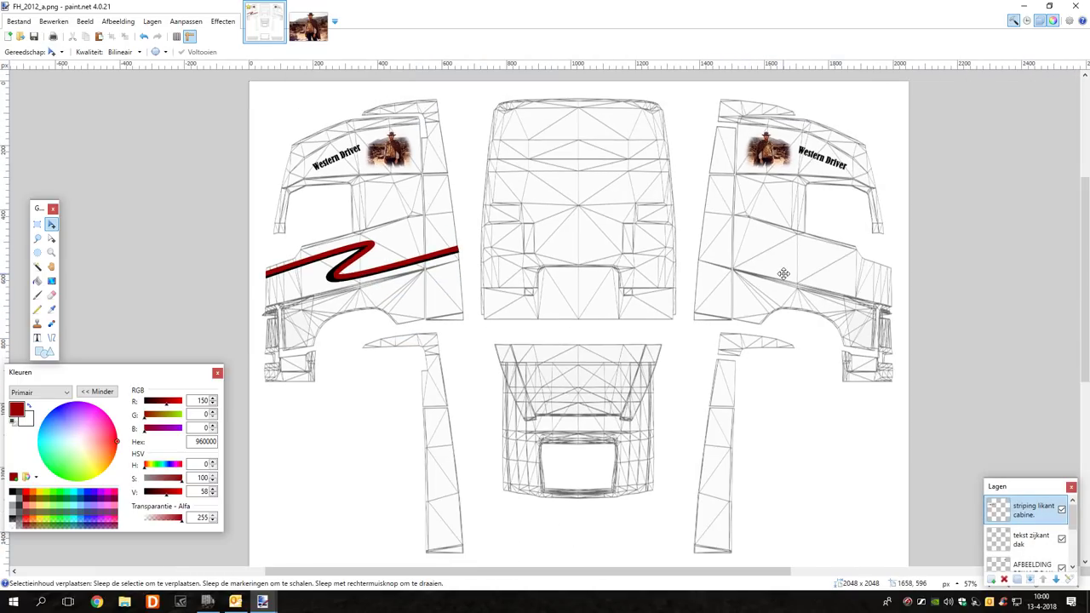
{"action": "left_click", "coordinate": [156, 24]}
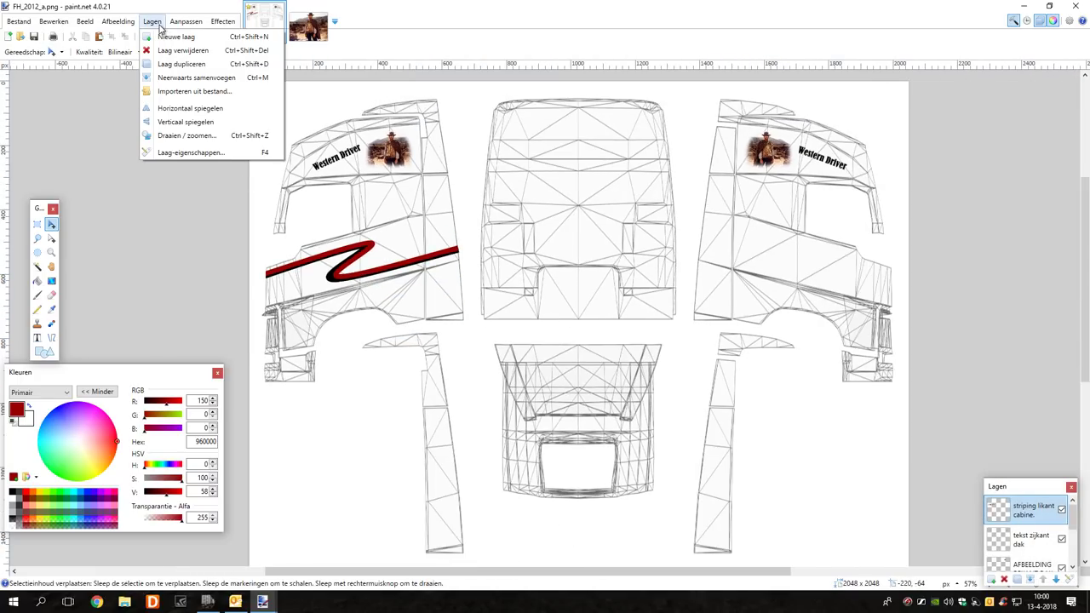
{"action": "left_click", "coordinate": [183, 65]}
{"action": "left_click", "coordinate": [156, 23]}
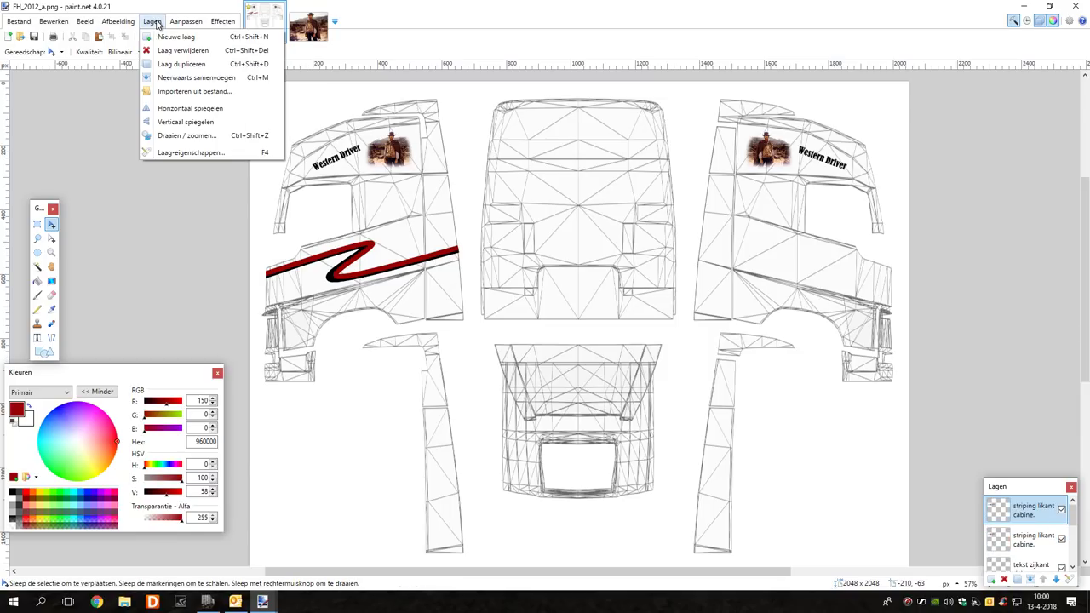
{"action": "left_click", "coordinate": [184, 108]}
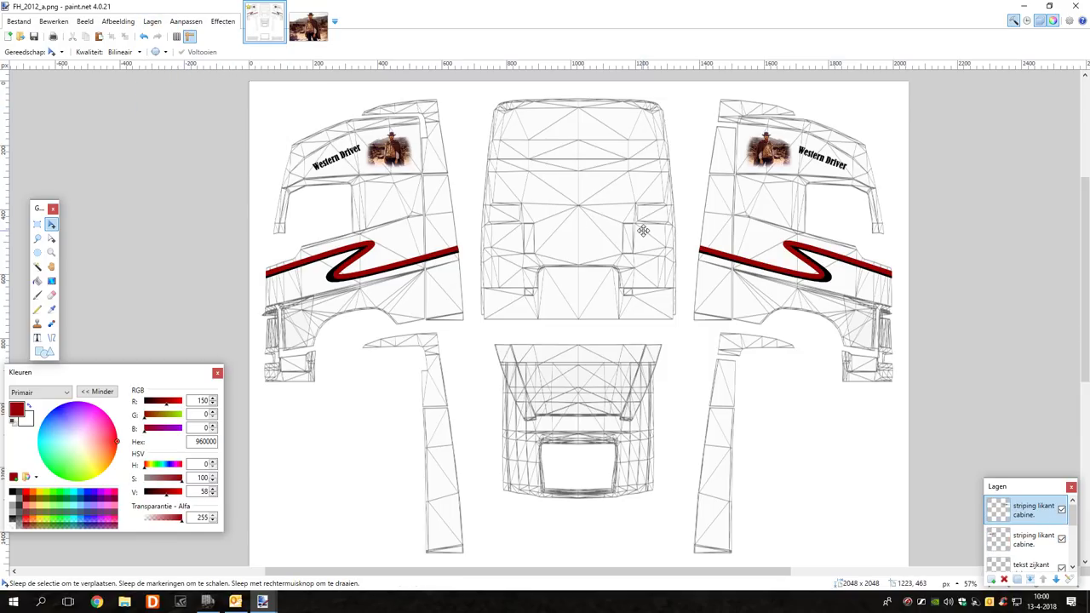
{"action": "scroll", "coordinate": [769, 247], "scroll_direction": "up", "scroll_amount": 2}
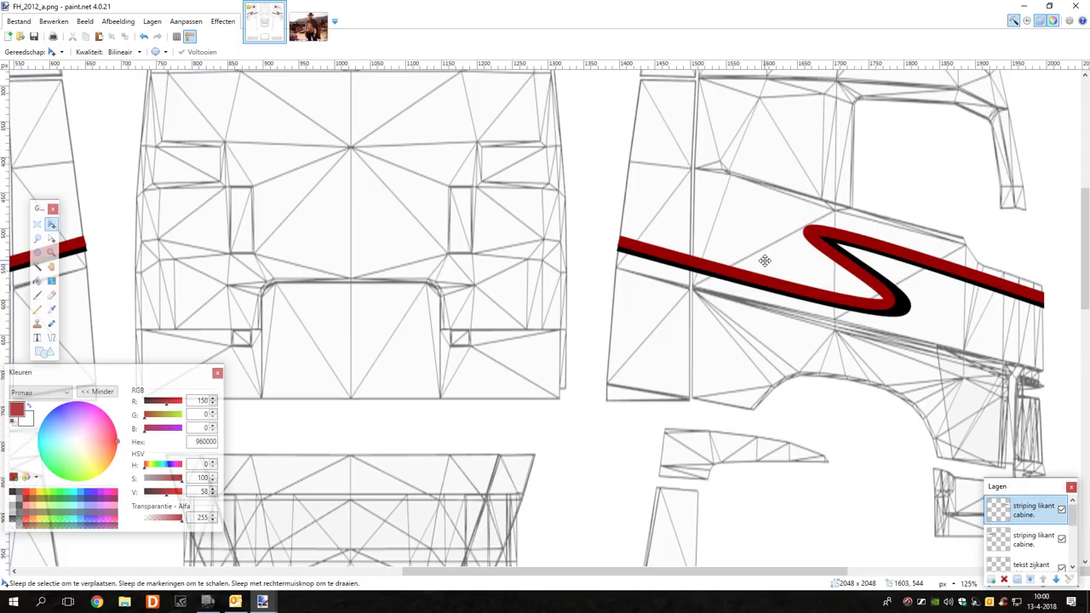
{"action": "scroll", "coordinate": [765, 260], "scroll_direction": "right", "scroll_amount": 1}
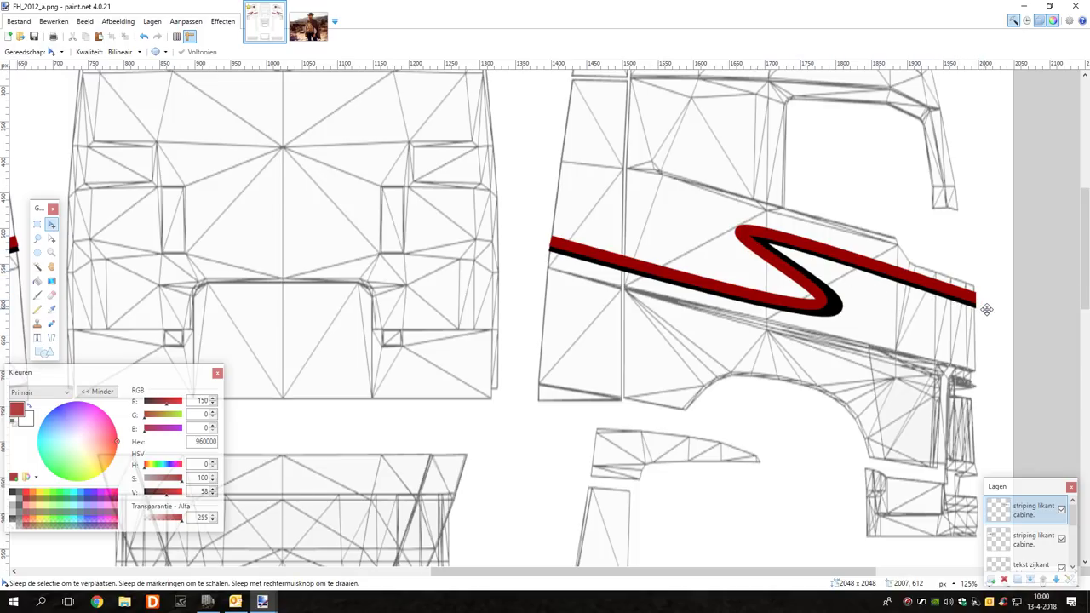
{"action": "scroll", "coordinate": [264, 305], "scroll_direction": "left", "scroll_amount": 1}
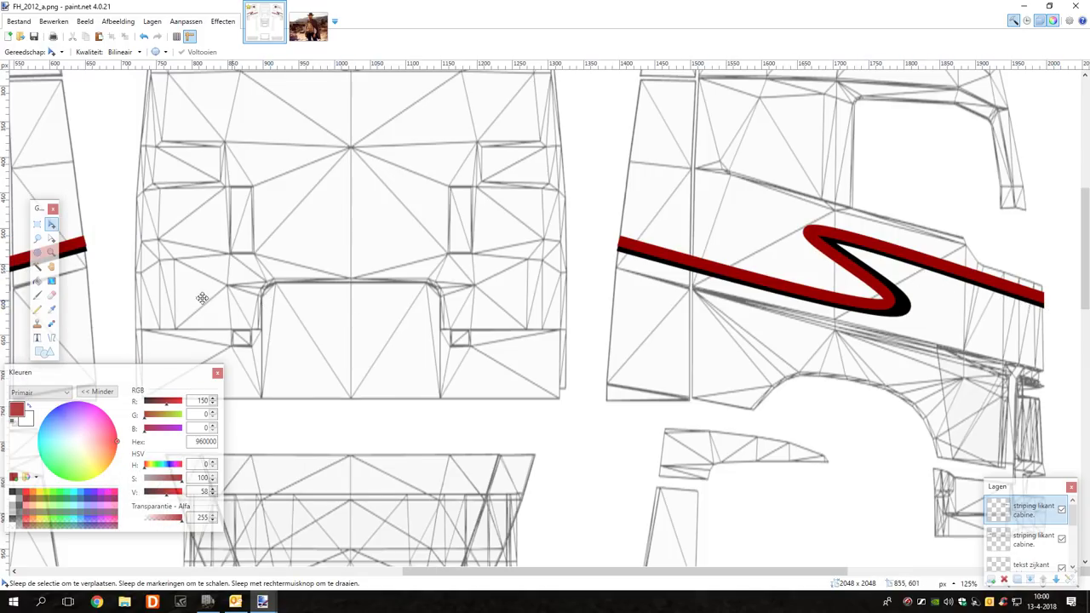
{"action": "scroll", "coordinate": [688, 277], "scroll_direction": "right", "scroll_amount": 2}
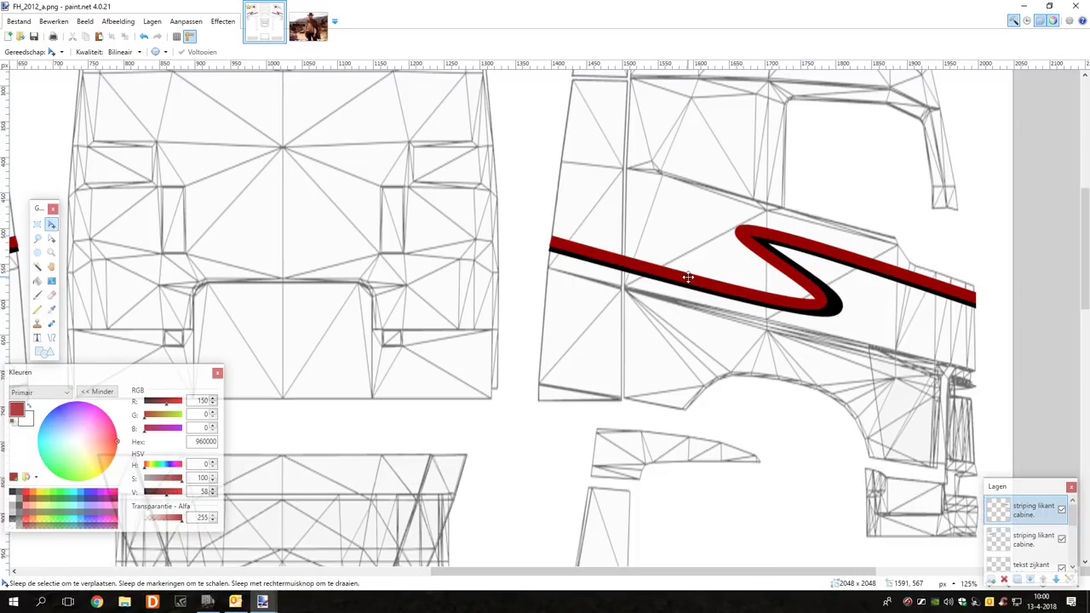
Select the red-and-black stripe on the right-hand cab side, nudge it 2 pixels left, and deselect it
{"action": "left_click", "coordinate": [36, 224]}
{"action": "left_click_drag", "start_coordinate": [446, 180], "coordinate": [930, 363]}
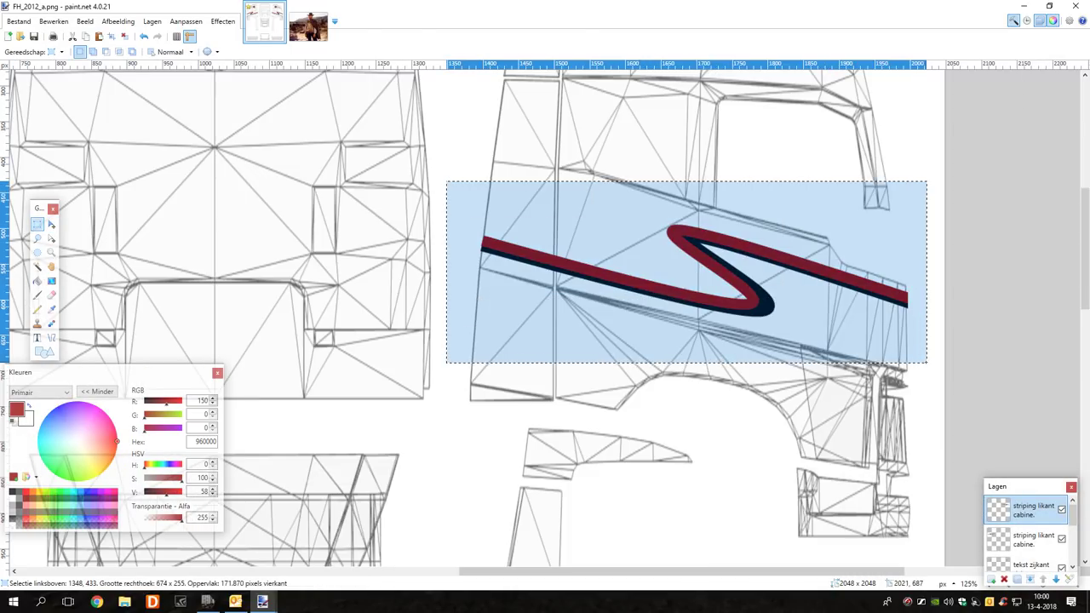
{"action": "left_click", "coordinate": [51, 224]}
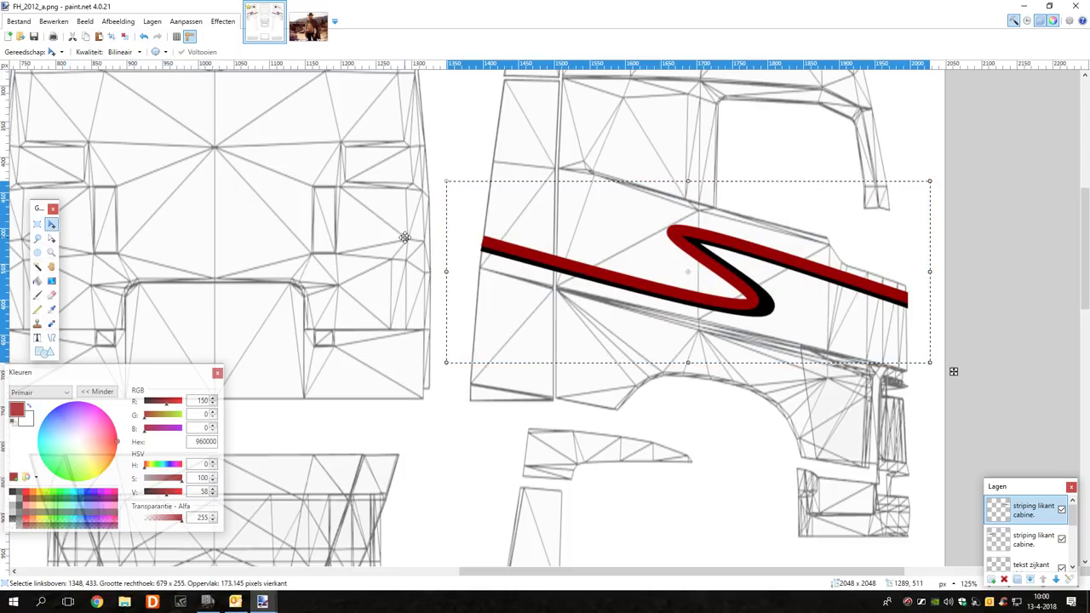
{"action": "left_click_drag", "start_coordinate": [919, 325], "coordinate": [917, 324]}
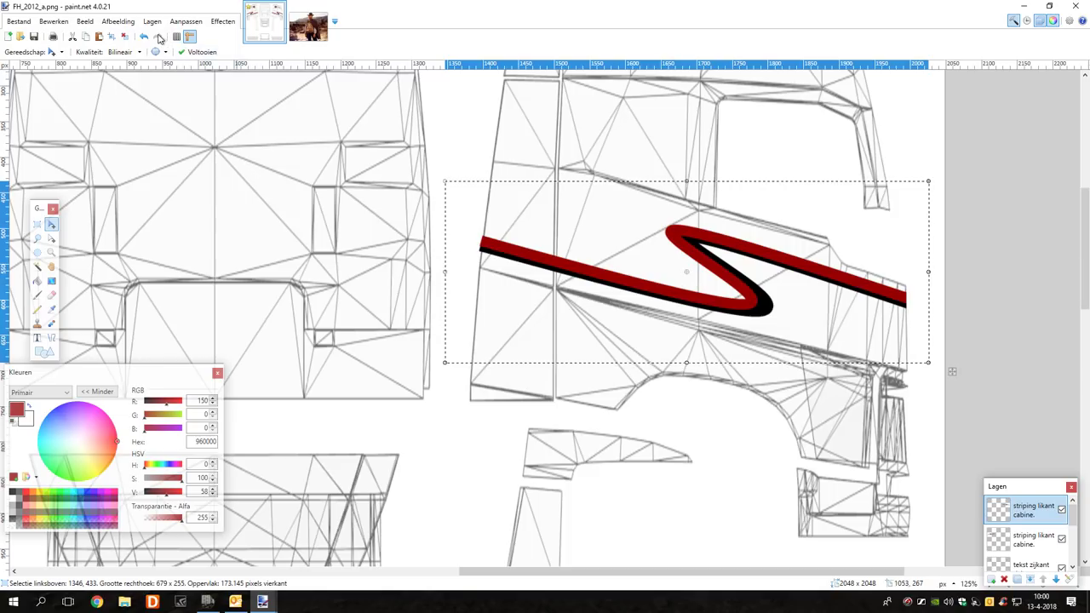
{"action": "left_click", "coordinate": [124, 35]}
Look over the whole truck template, from the decorated cab sides down to the lower panels
{"action": "scroll", "coordinate": [356, 261], "scroll_direction": "down", "scroll_amount": 3}
{"action": "scroll", "coordinate": [394, 312], "scroll_direction": "left", "scroll_amount": 3}
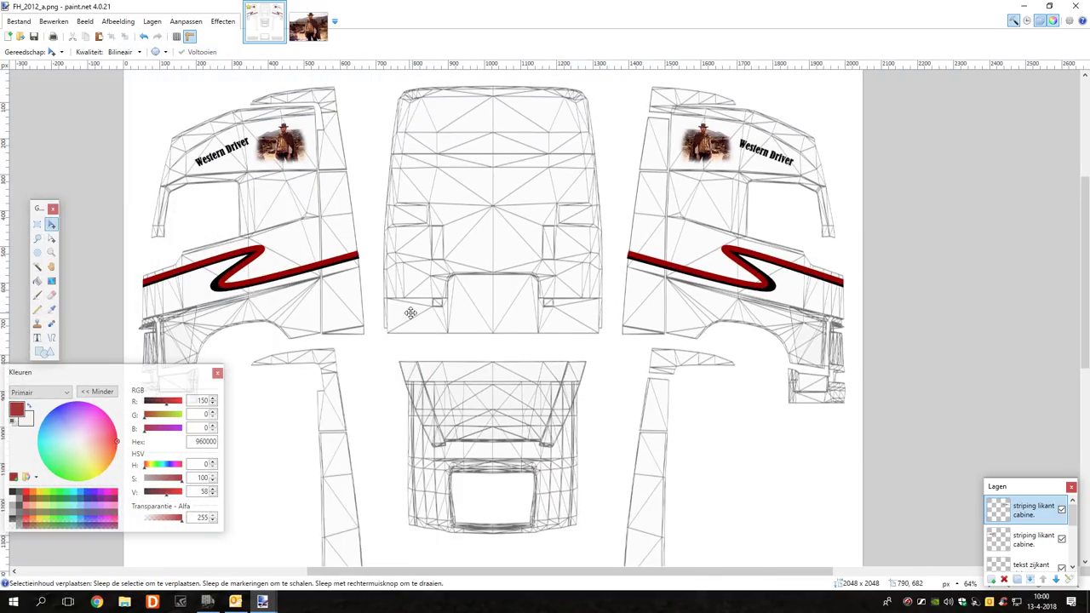
{"action": "scroll", "coordinate": [426, 311], "scroll_direction": "left", "scroll_amount": 1}
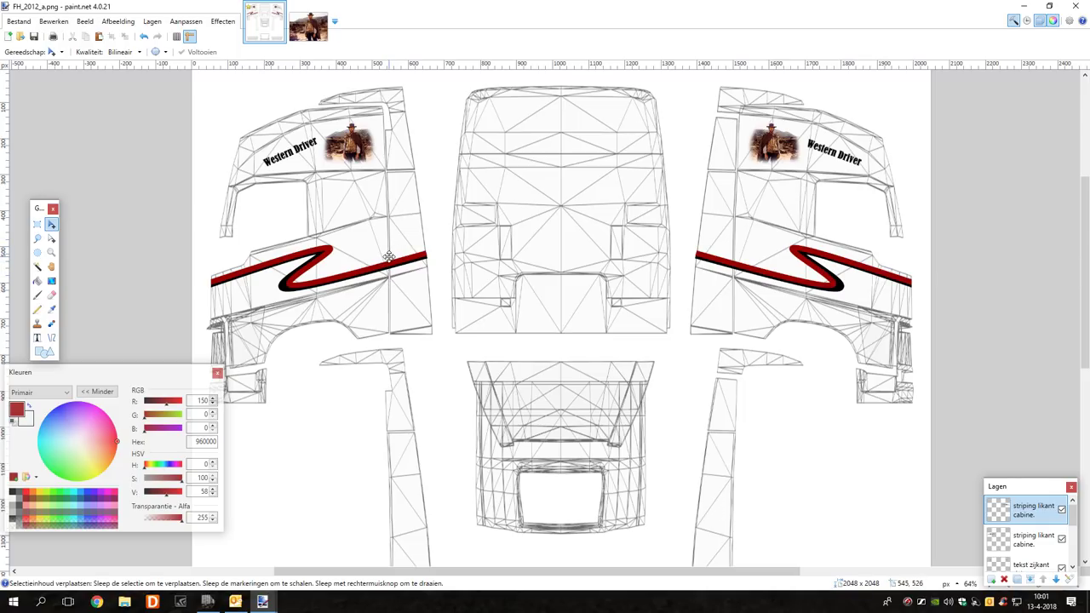
{"action": "scroll", "coordinate": [491, 307], "scroll_direction": "down", "scroll_amount": 2}
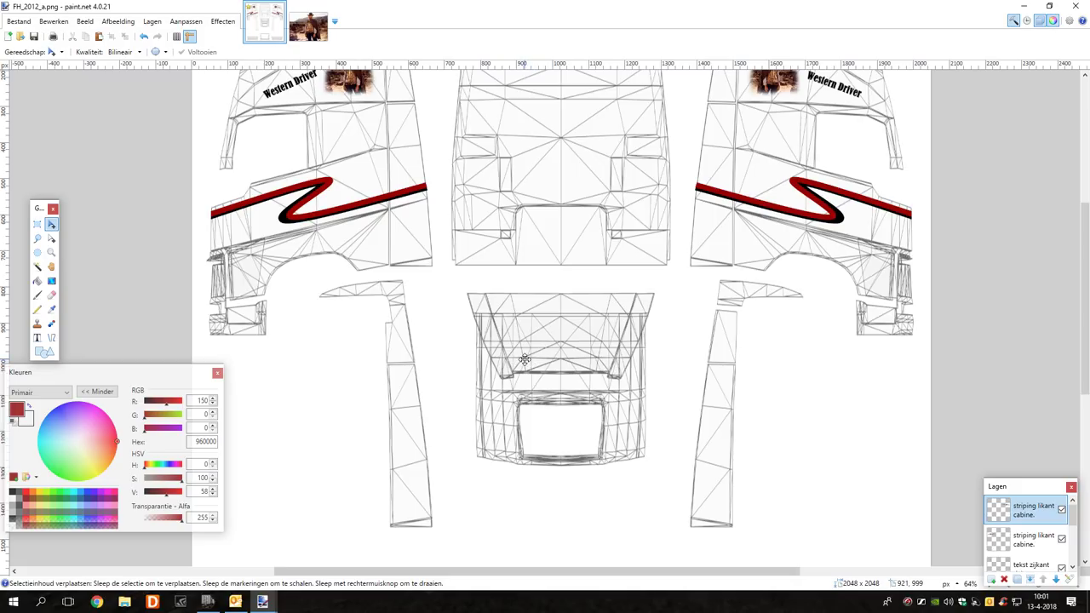
{"action": "scroll", "coordinate": [524, 359], "scroll_direction": "down", "scroll_amount": 1, "text": "ctrl"}
{"action": "scroll", "coordinate": [525, 362], "scroll_direction": "down", "scroll_amount": 3}
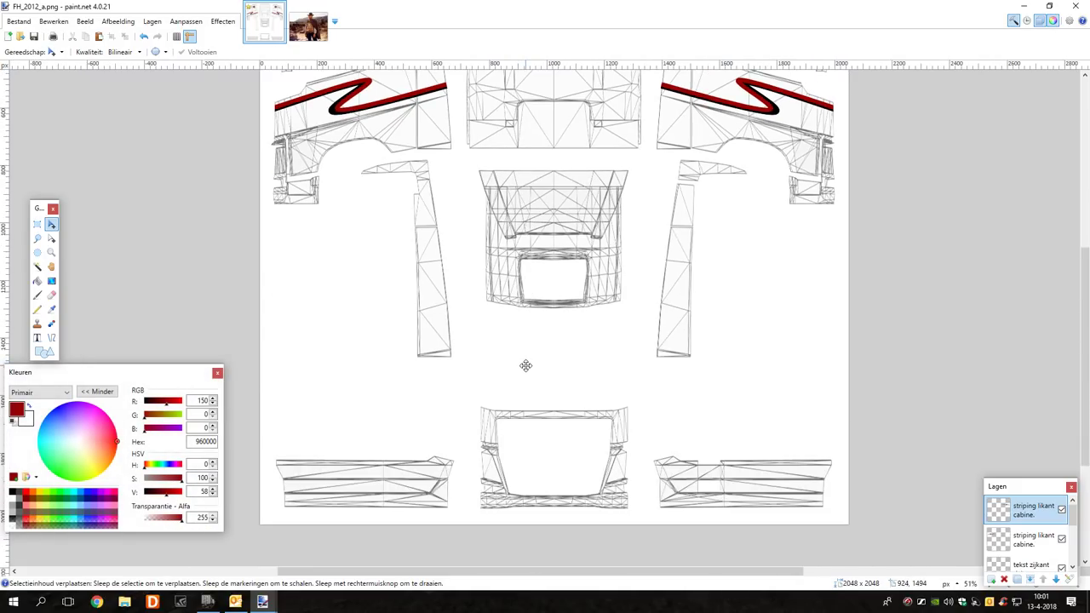
{"action": "scroll", "coordinate": [526, 365], "scroll_direction": "up", "scroll_amount": 2}
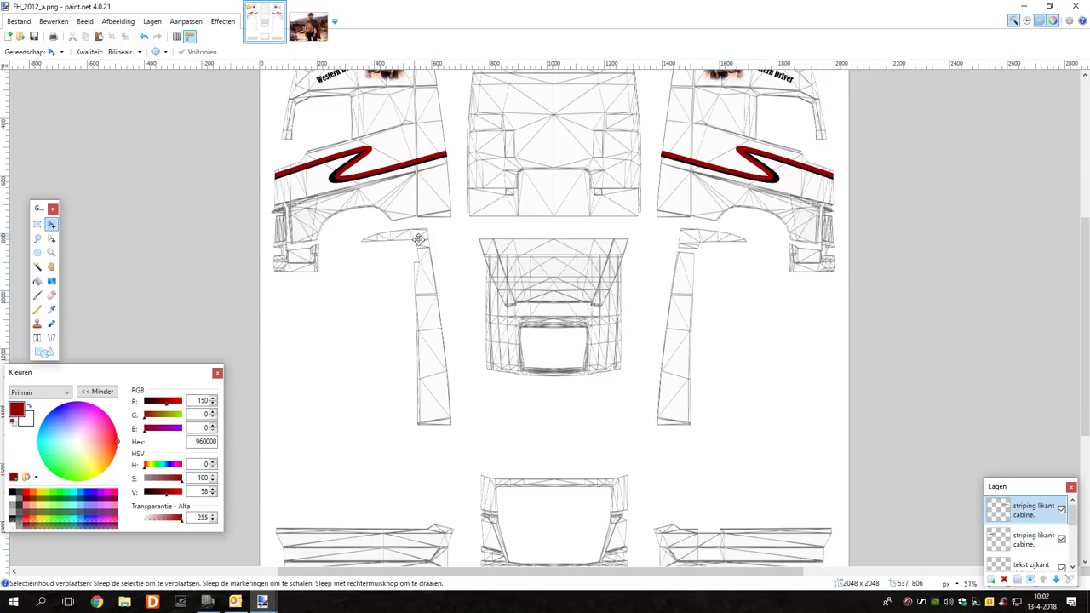
{"action": "scroll", "coordinate": [479, 313], "scroll_direction": "up", "scroll_amount": 4}
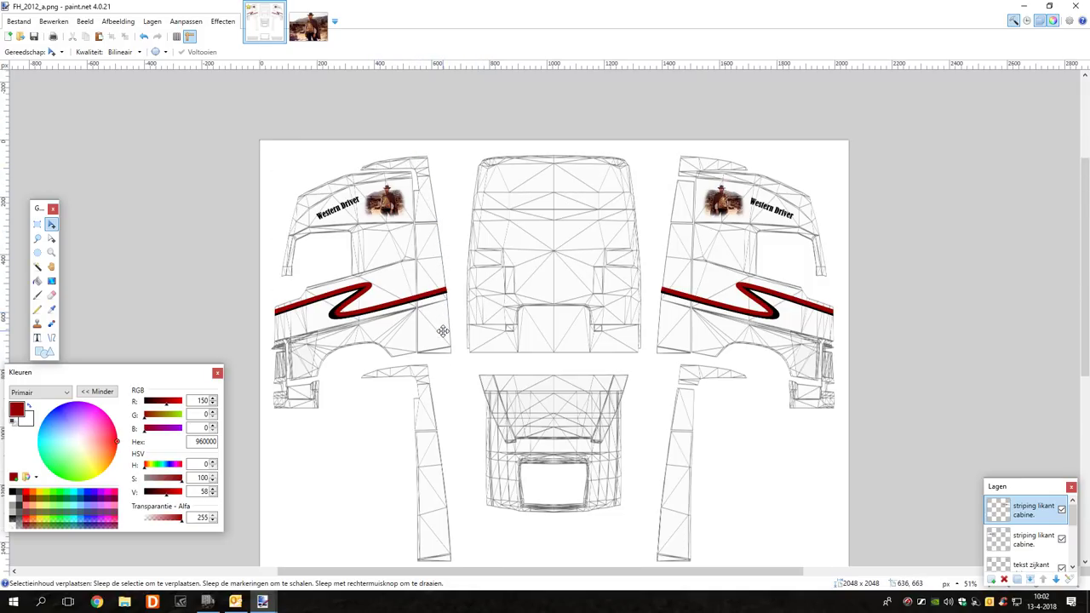
{"action": "scroll", "coordinate": [481, 372], "scroll_direction": "down", "scroll_amount": 2}
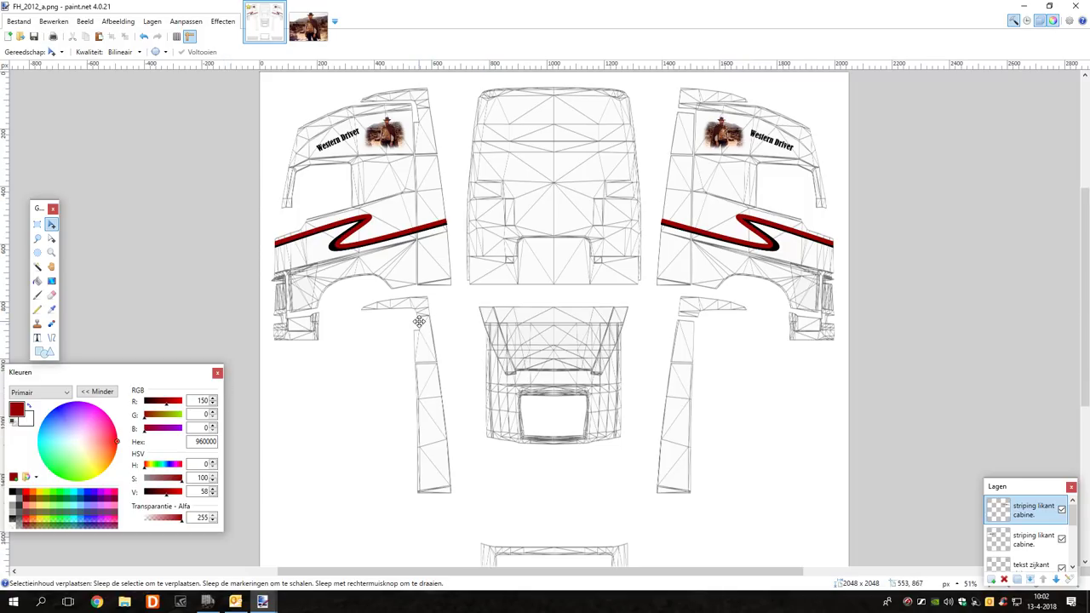
Add a new layer, fill a rectangle around the long narrow panel below the left cab side with dark red 960000, and deselect
{"action": "left_click", "coordinate": [151, 21]}
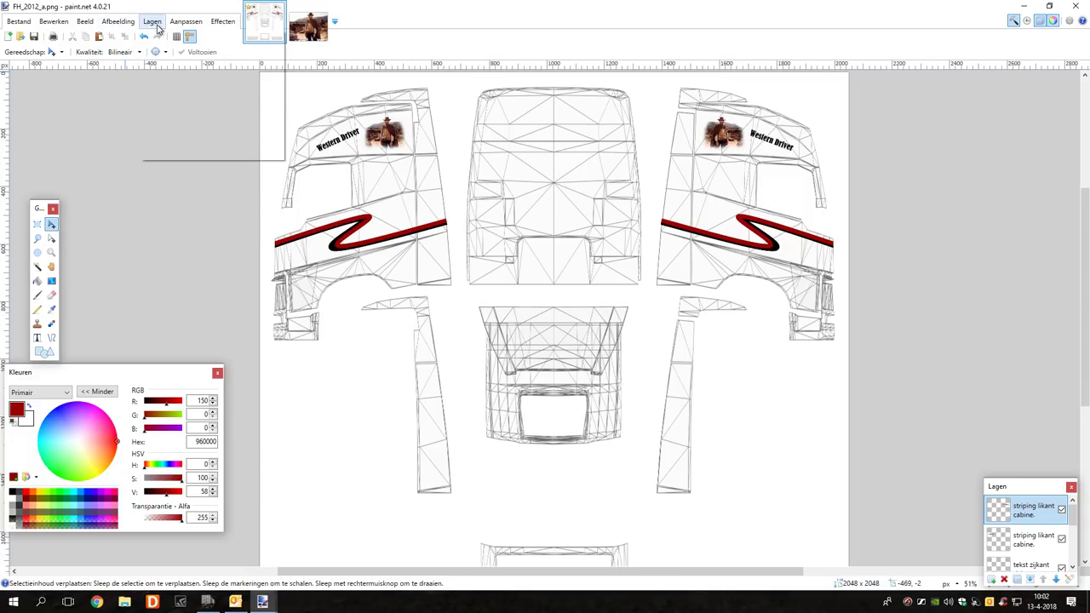
{"action": "left_click", "coordinate": [166, 37]}
{"action": "left_click", "coordinate": [37, 224]}
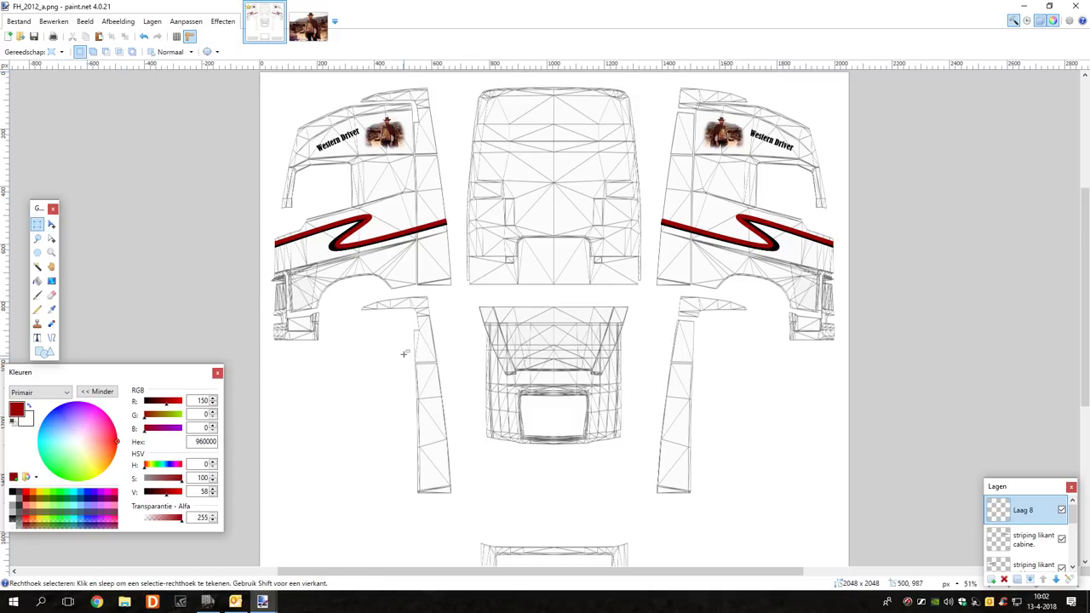
{"action": "left_click_drag", "start_coordinate": [357, 293], "coordinate": [464, 503]}
{"action": "left_click", "coordinate": [37, 280]}
{"action": "left_click", "coordinate": [397, 359]}
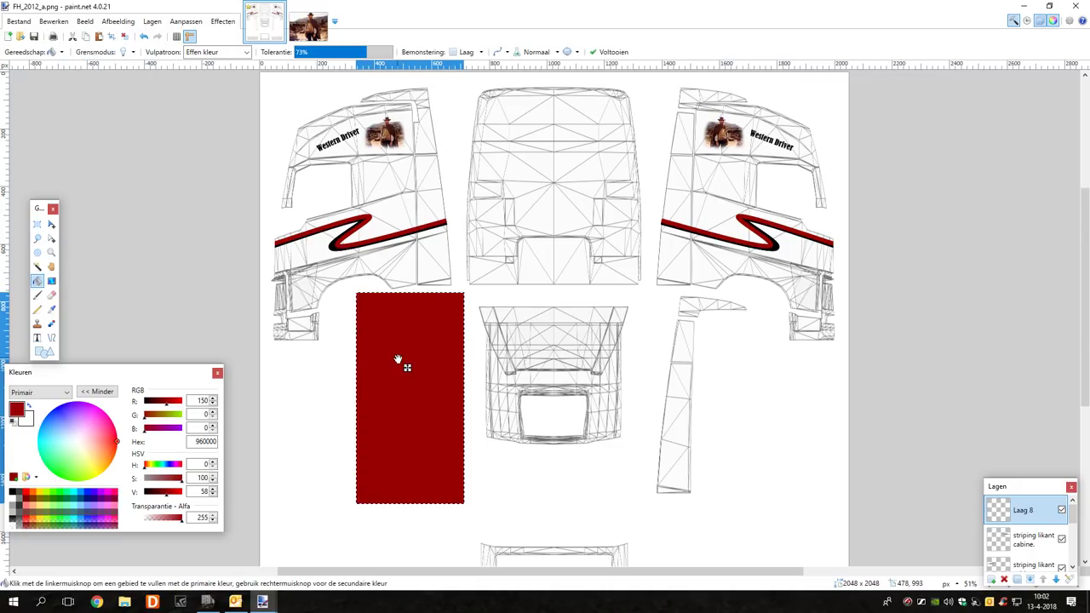
{"action": "left_click", "coordinate": [125, 39]}
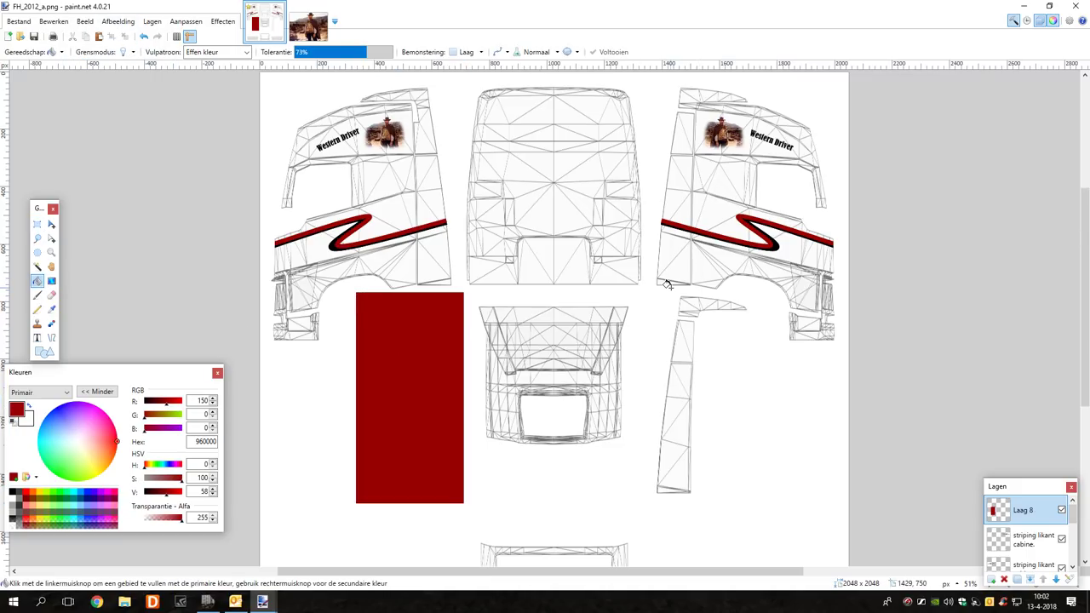
Lower the opacity of the red panel layer to 174 so the wireframe can serve as a trimming guide
{"action": "key", "text": "F4"}
{"action": "left_click_drag", "start_coordinate": [614, 323], "coordinate": [595, 328]}
{"action": "left_click", "coordinate": [542, 345]}
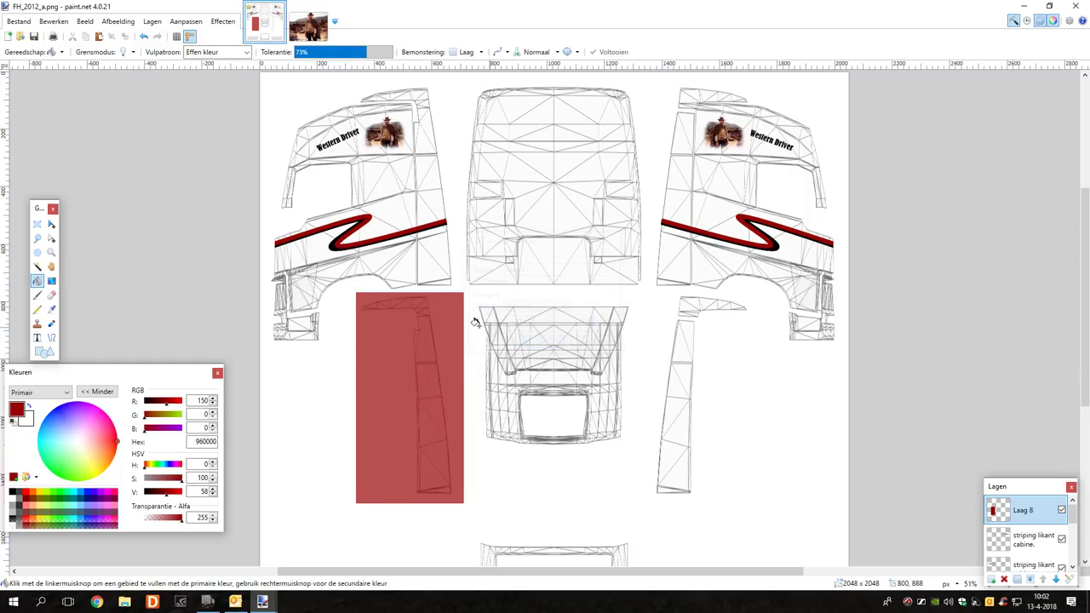
Clear the red fill left of the narrow panel and below its curved top piece by stretching an empty selection over it
{"action": "scroll", "coordinate": [423, 300], "scroll_direction": "up", "scroll_amount": 2, "text": "ctrl"}
{"action": "scroll", "coordinate": [424, 300], "scroll_direction": "down", "scroll_amount": 3}
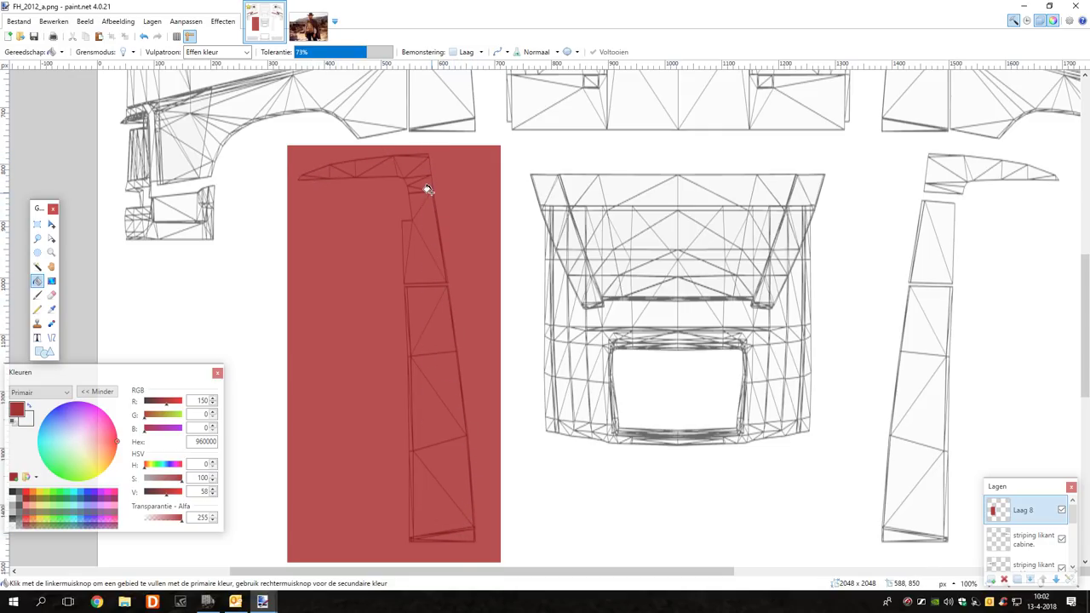
{"action": "scroll", "coordinate": [428, 189], "scroll_direction": "down", "scroll_amount": 2}
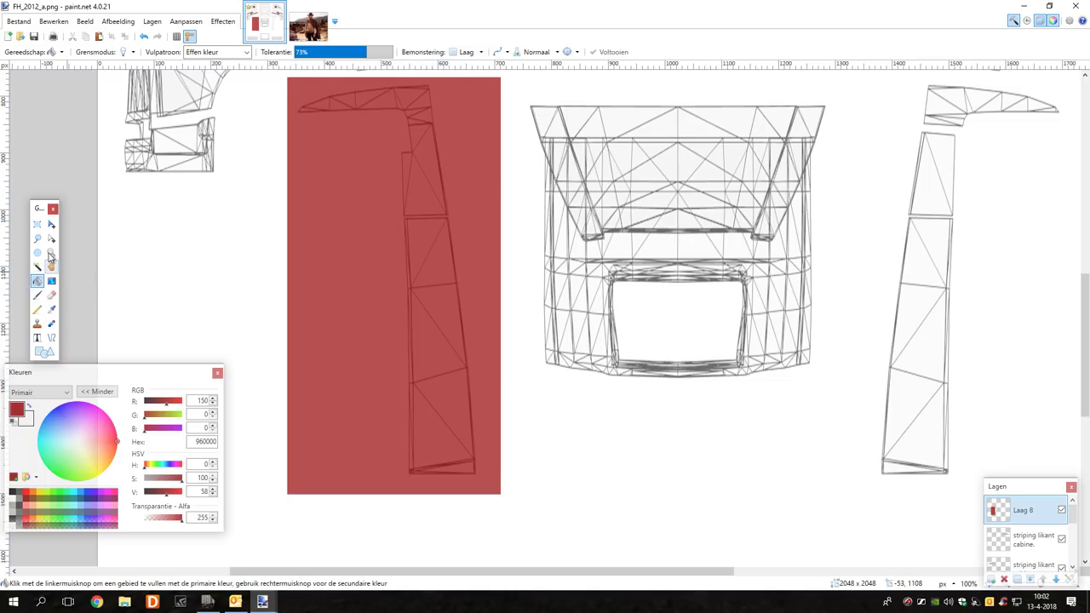
{"action": "left_click", "coordinate": [36, 223]}
{"action": "left_click_drag", "start_coordinate": [249, 118], "coordinate": [275, 504]}
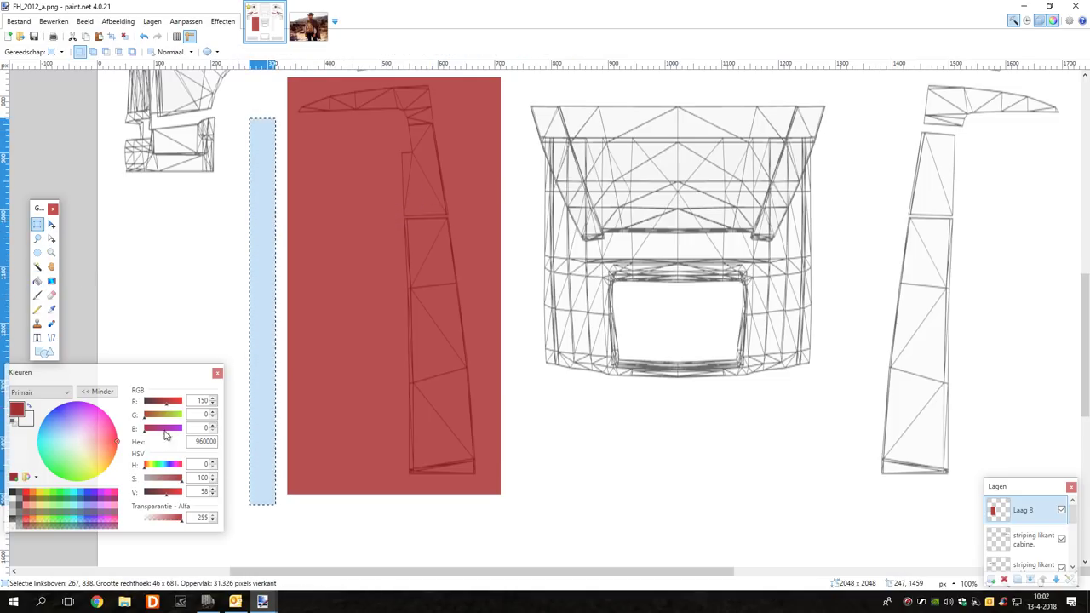
{"action": "left_click", "coordinate": [51, 223]}
{"action": "left_click_drag", "start_coordinate": [275, 311], "coordinate": [395, 313]}
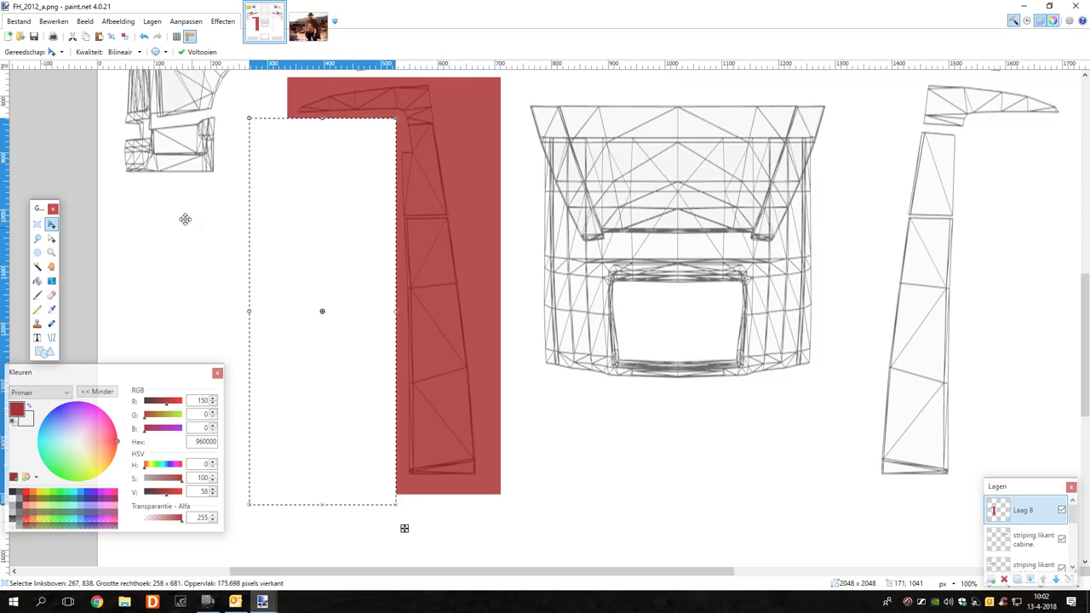
{"action": "left_click", "coordinate": [125, 37]}
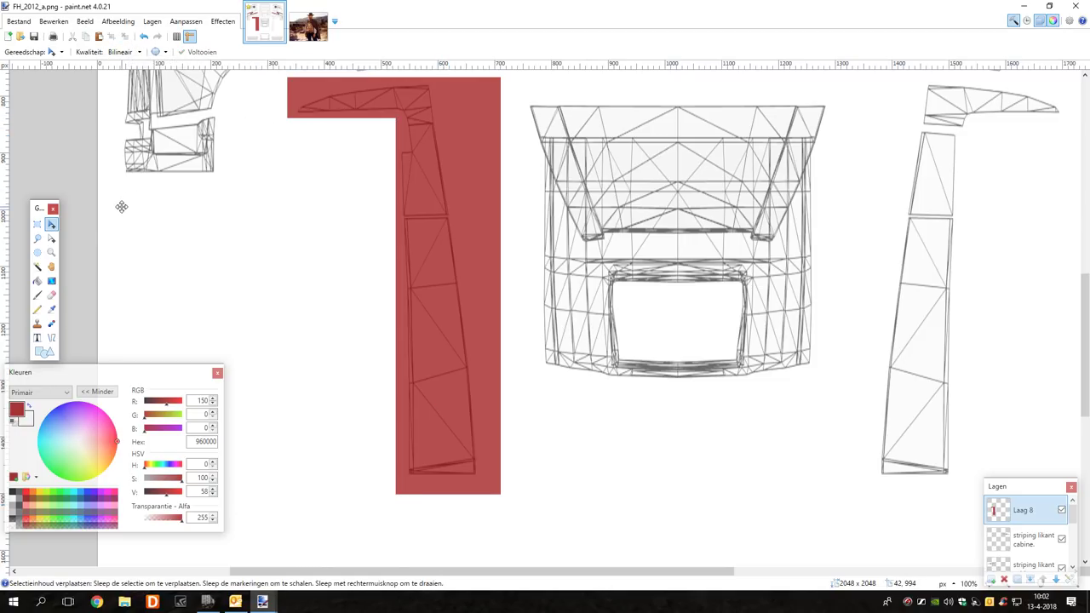
Trim the right edge of the red fill along the panel's slanted side with an enlarged empty selection rotated 5.56°
{"action": "left_click", "coordinate": [36, 224]}
{"action": "scroll", "coordinate": [373, 253], "scroll_direction": "up", "scroll_amount": 2}
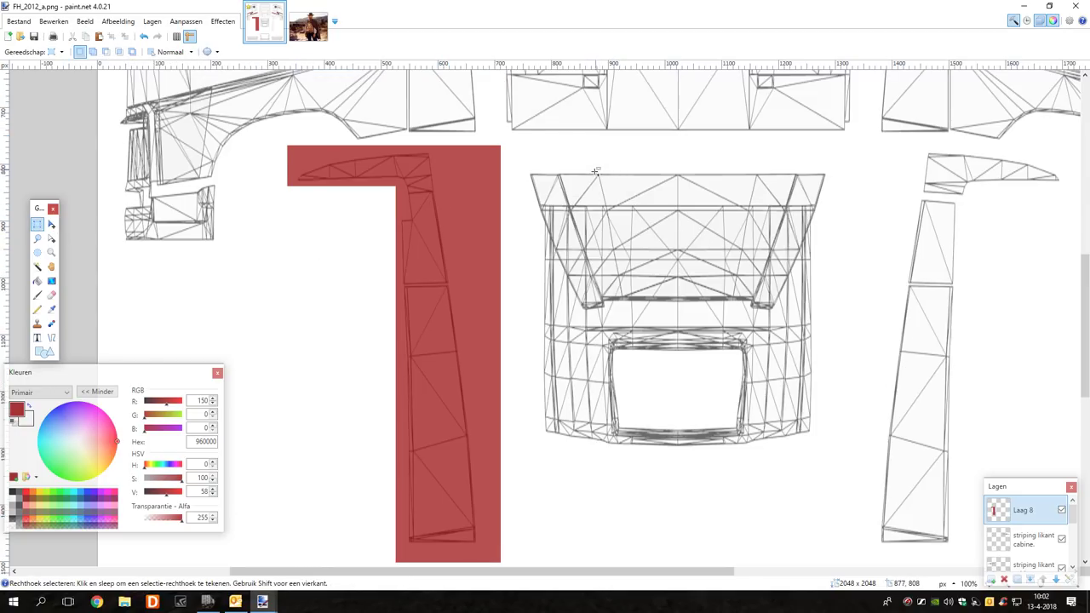
{"action": "scroll", "coordinate": [596, 169], "scroll_direction": "down", "scroll_amount": 1}
{"action": "left_click_drag", "start_coordinate": [555, 151], "coordinate": [638, 509]}
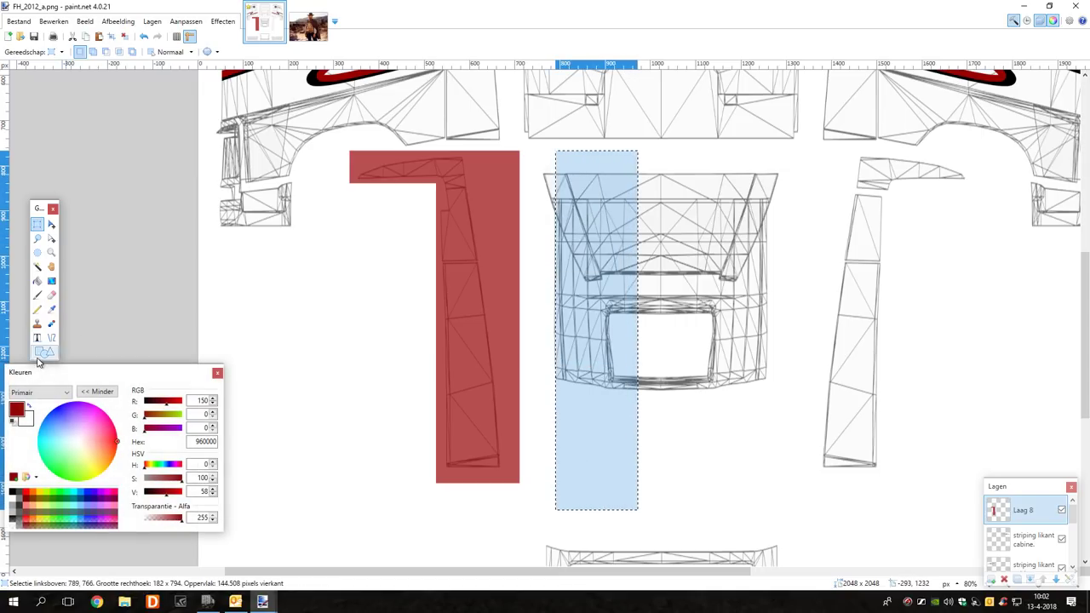
{"action": "left_click", "coordinate": [51, 224]}
{"action": "left_click_drag", "start_coordinate": [696, 394], "coordinate": [692, 392]}
{"action": "left_click_drag", "start_coordinate": [545, 341], "coordinate": [498, 349]}
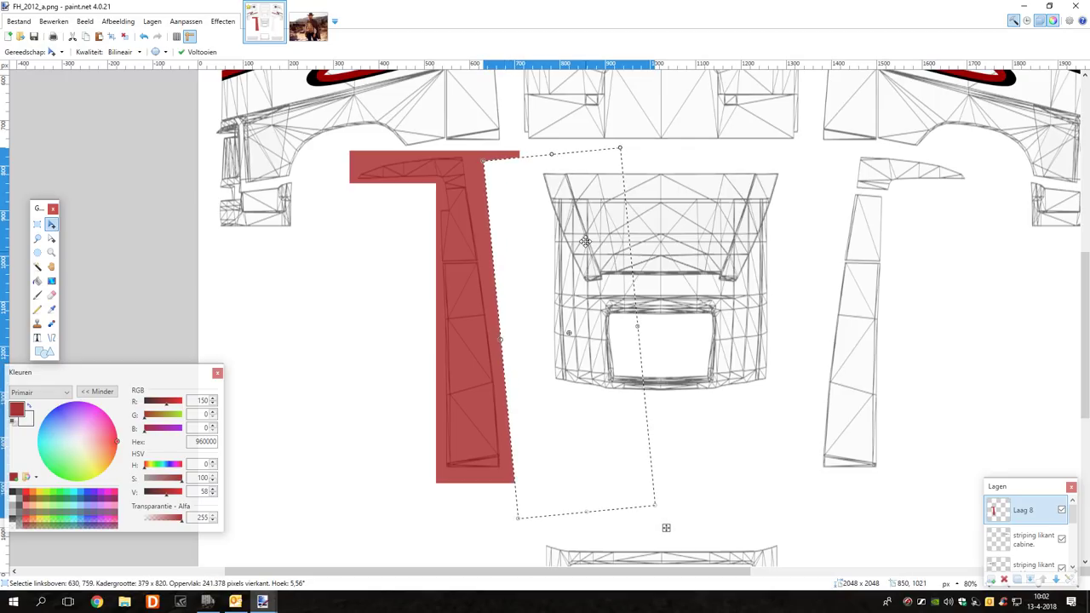
{"action": "left_click_drag", "start_coordinate": [552, 154], "coordinate": [547, 113]}
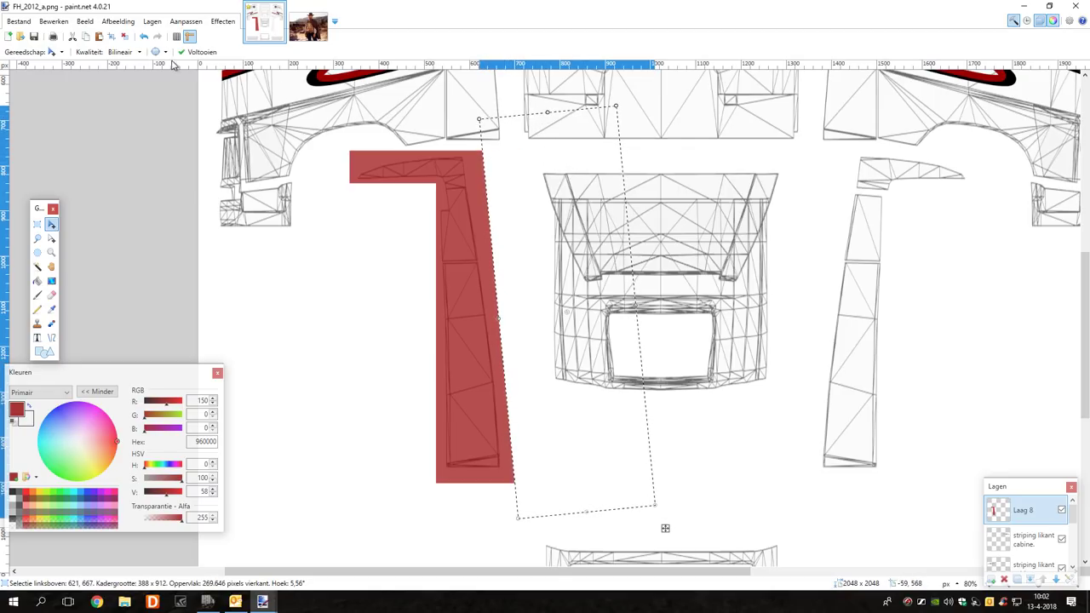
{"action": "left_click", "coordinate": [124, 36]}
Duplicate the red panel layer and mirror the copy horizontally onto the matching right-hand panel
{"action": "scroll", "coordinate": [338, 250], "scroll_direction": "down", "scroll_amount": 2}
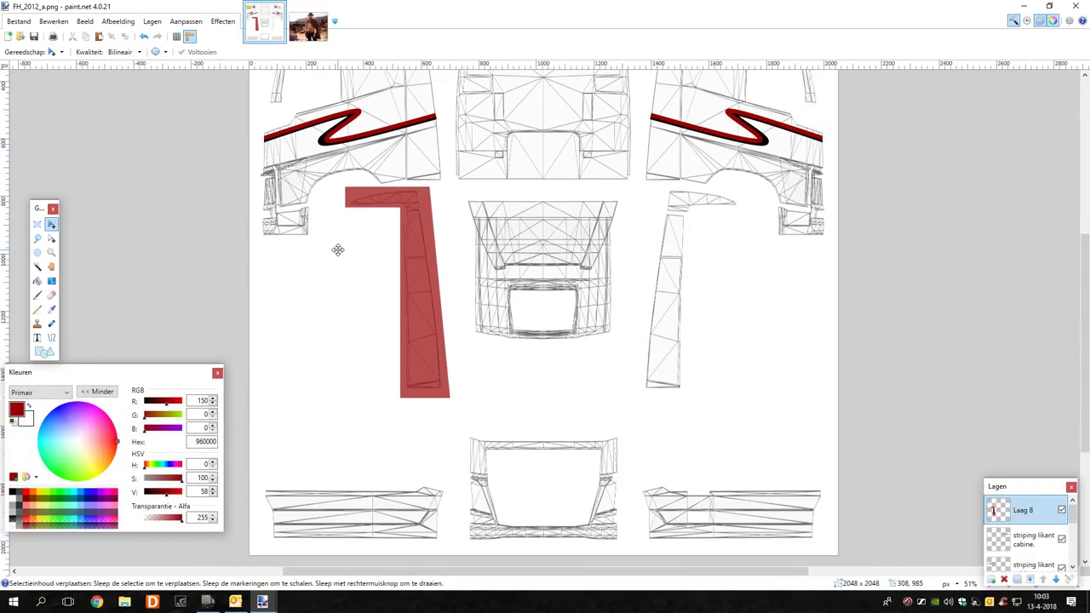
{"action": "scroll", "coordinate": [338, 250], "scroll_direction": "right", "scroll_amount": 2}
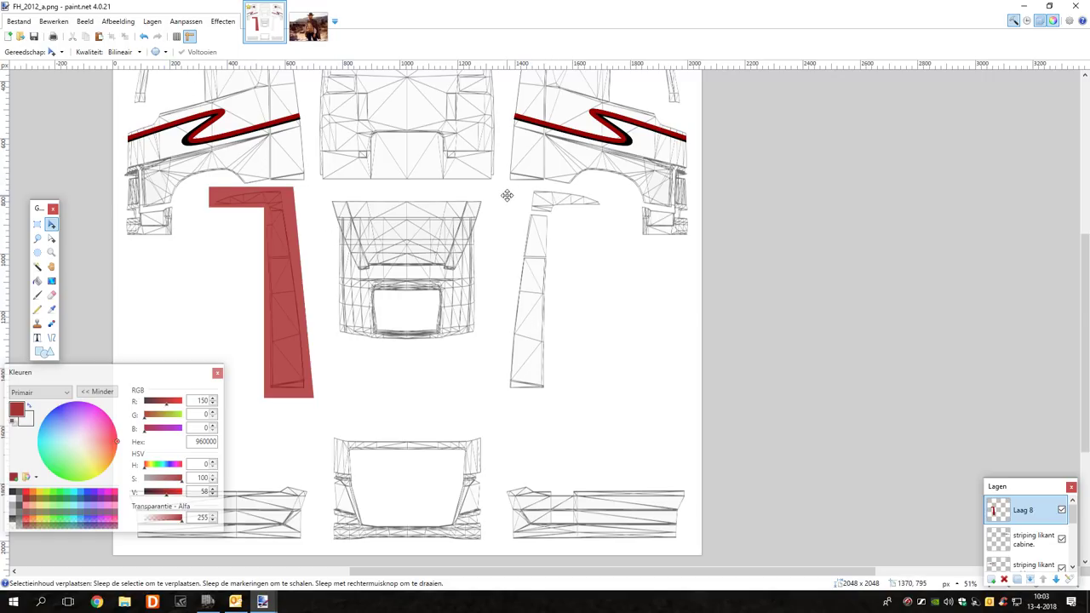
{"action": "left_click", "coordinate": [152, 21]}
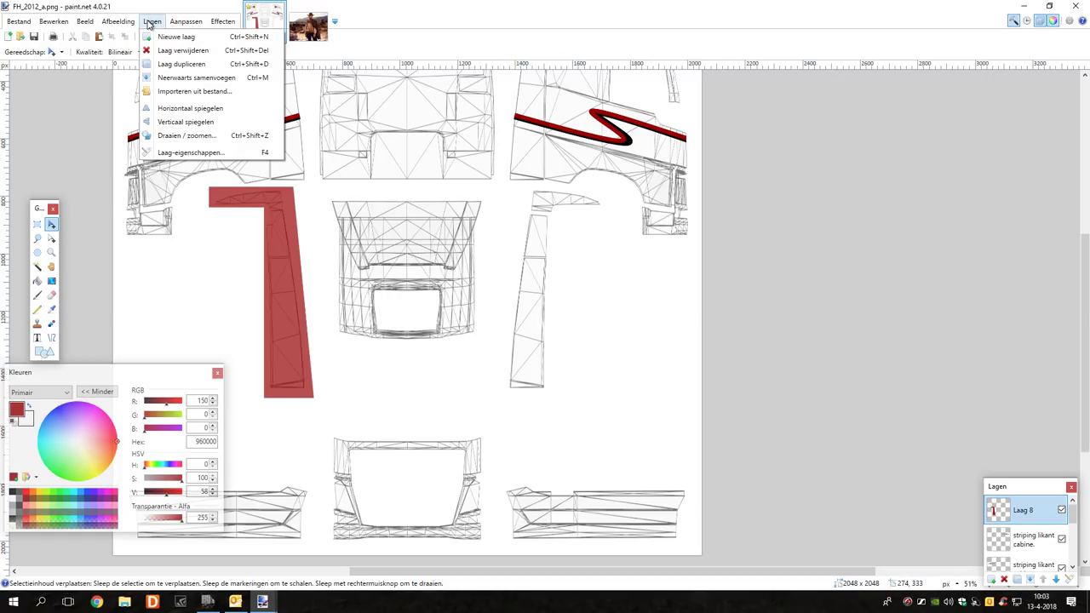
{"action": "left_click", "coordinate": [180, 64]}
{"action": "left_click", "coordinate": [151, 21]}
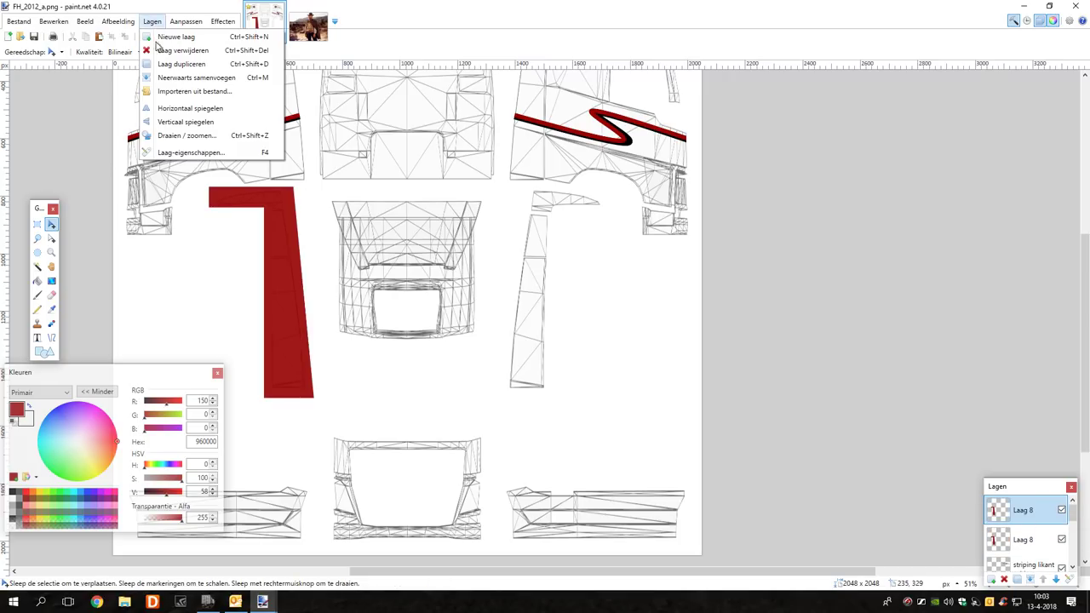
{"action": "left_click", "coordinate": [174, 108]}
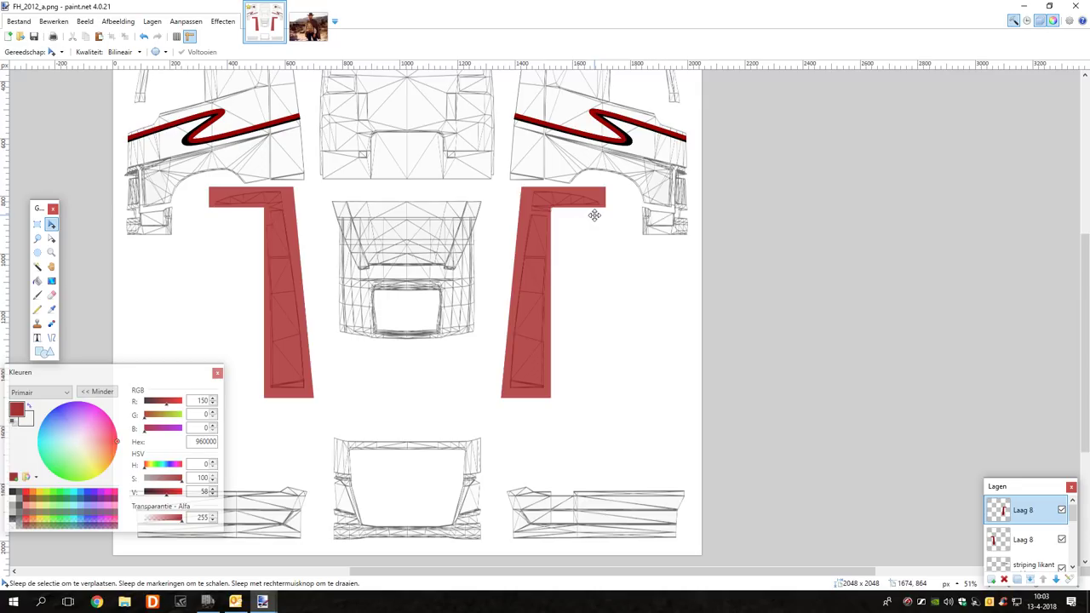
Set the opacity of both red panel layers to 255 and merge them into a single layer
{"action": "key", "text": "F4"}
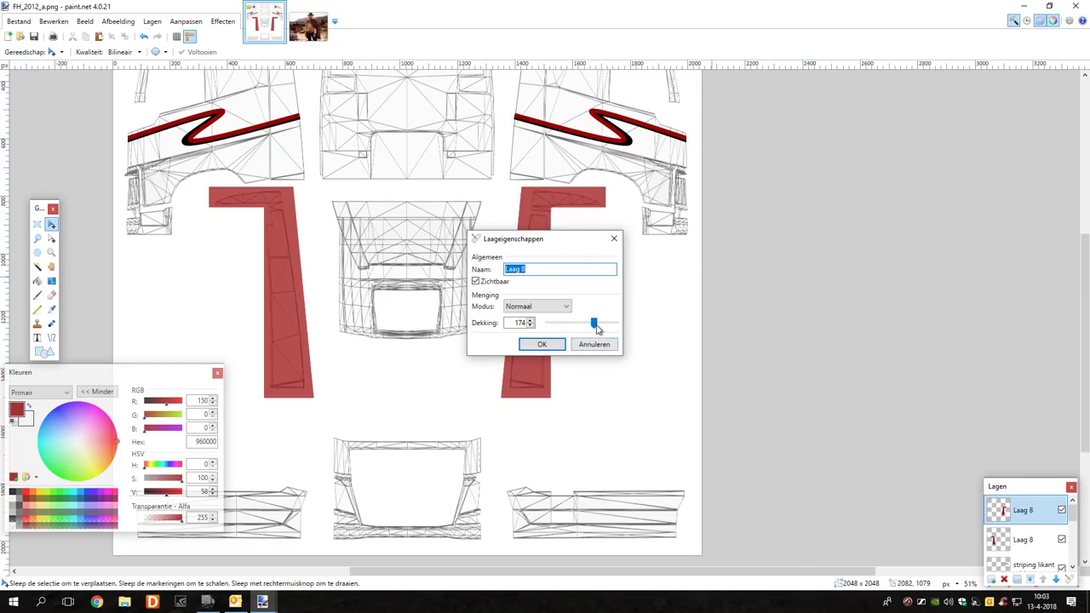
{"action": "left_click_drag", "start_coordinate": [598, 323], "coordinate": [672, 327]}
{"action": "left_click", "coordinate": [529, 347]}
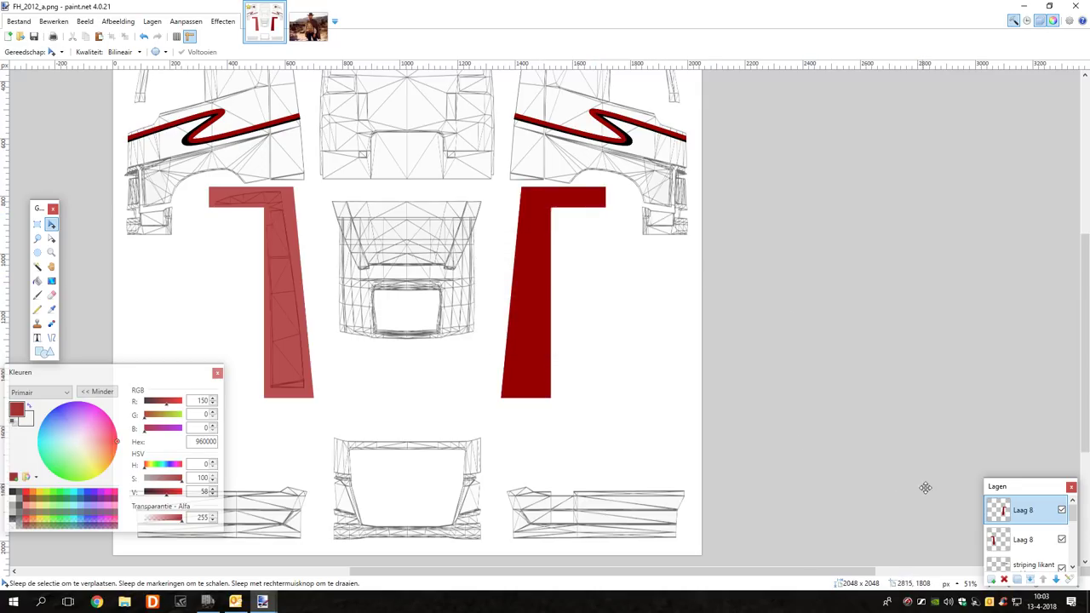
{"action": "double_click", "coordinate": [991, 539]}
{"action": "left_click_drag", "start_coordinate": [594, 324], "coordinate": [661, 324]}
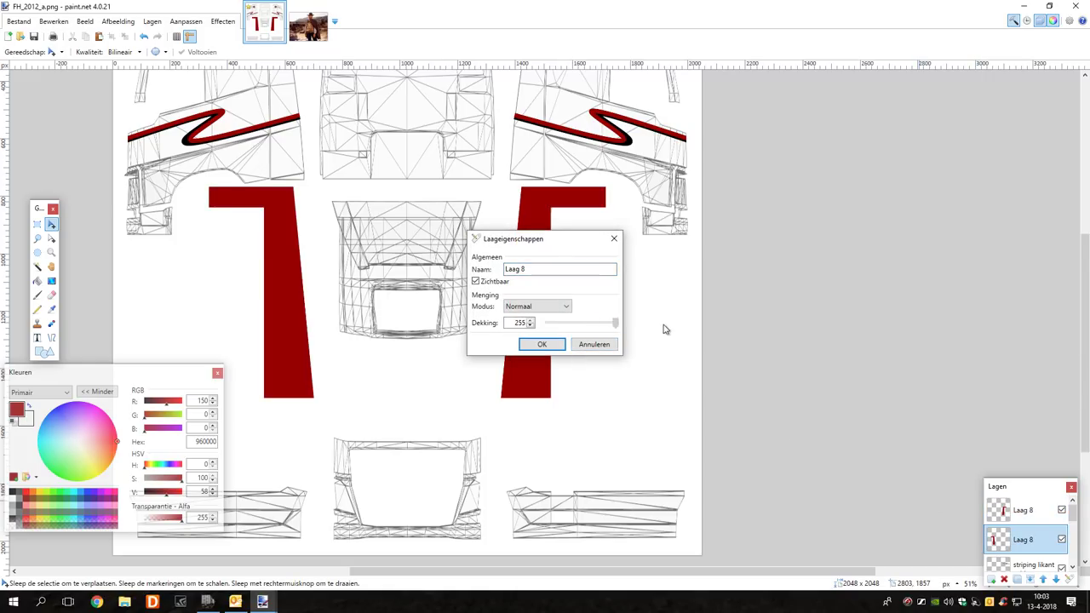
{"action": "left_click", "coordinate": [541, 346]}
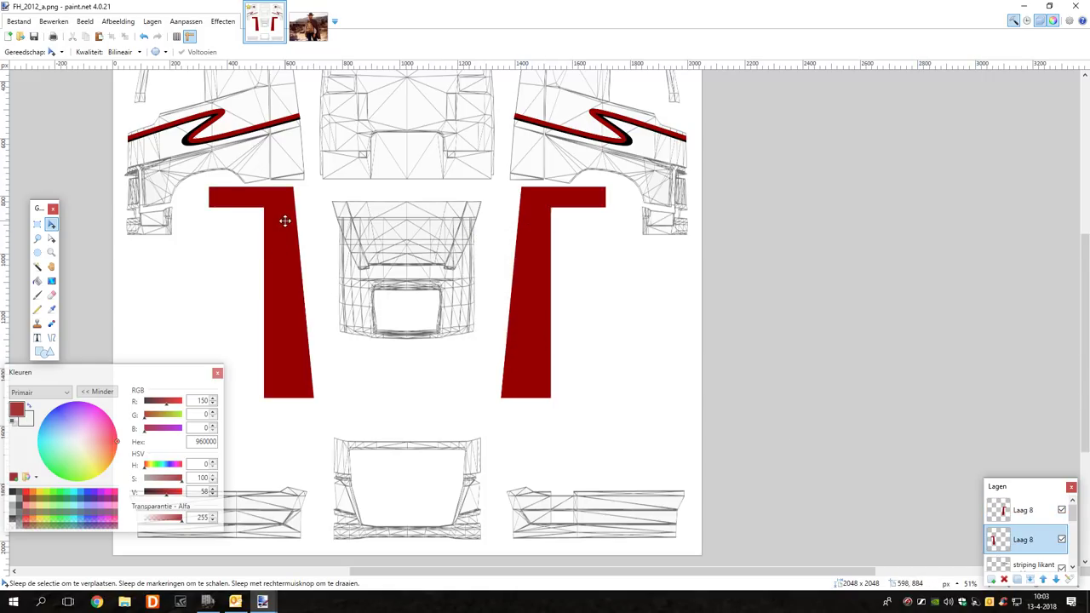
{"action": "left_click", "coordinate": [1037, 521]}
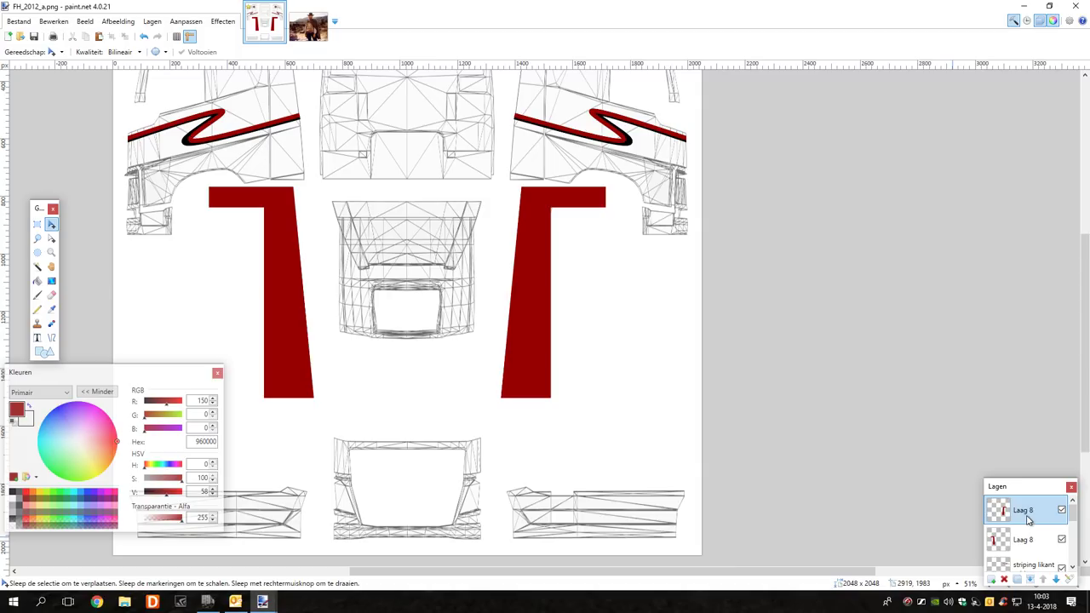
{"action": "left_click", "coordinate": [1031, 580]}
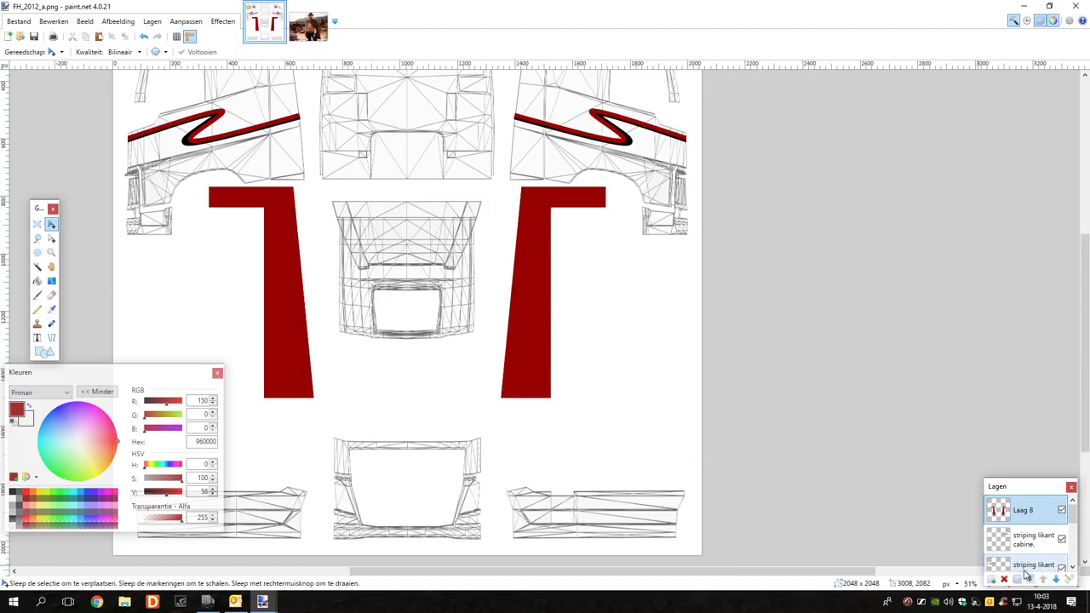
Check the merged red panel layer's opacity in its layer properties and accept them
{"action": "key", "text": "F4"}
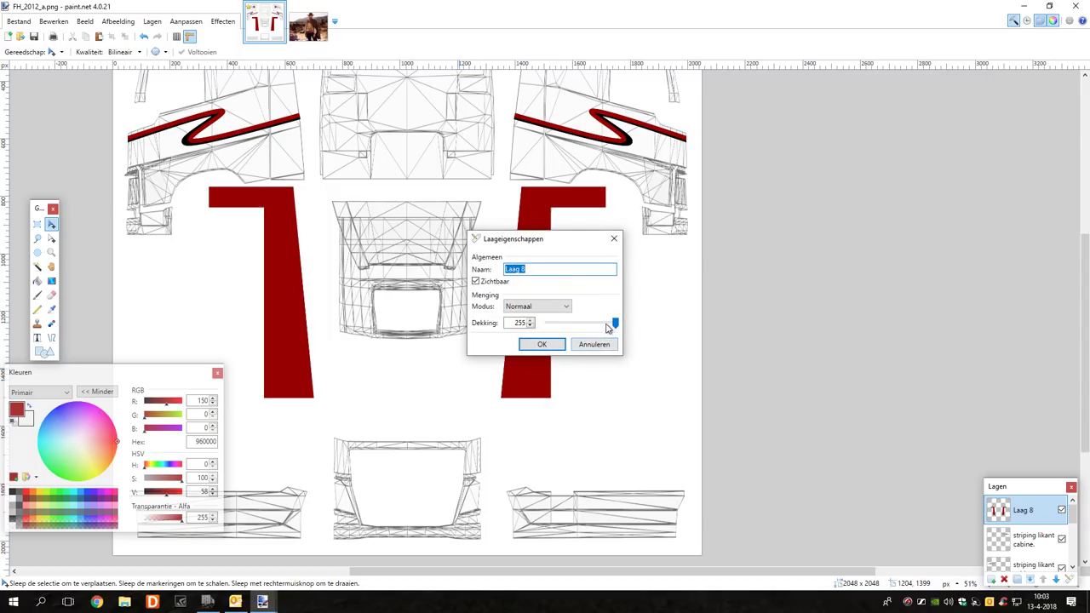
{"action": "left_click_drag", "start_coordinate": [617, 323], "coordinate": [673, 331]}
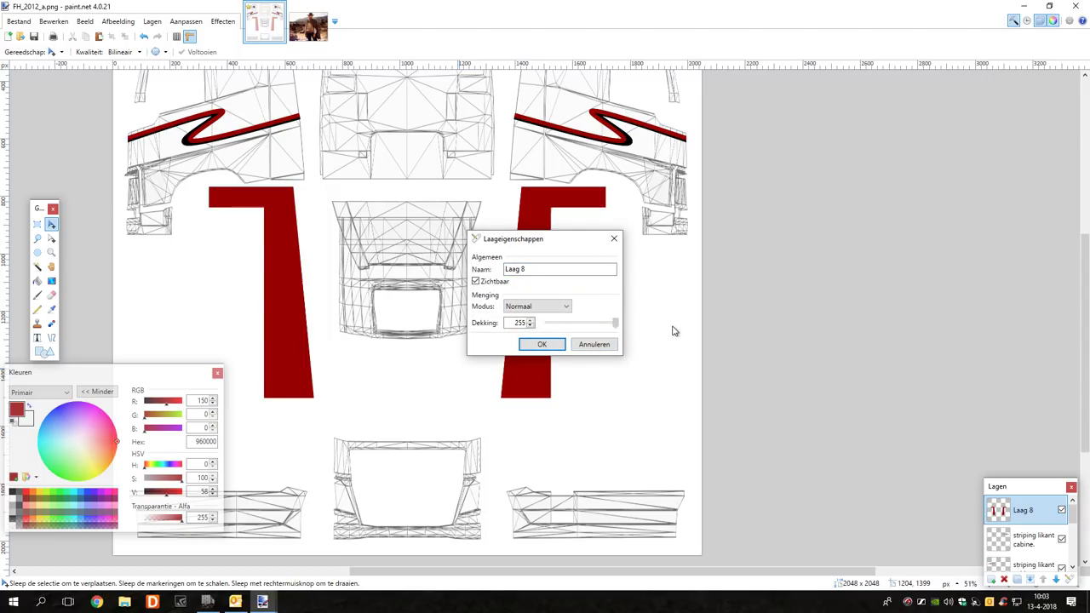
{"action": "left_click", "coordinate": [528, 345]}
Examine the cab sides, the middle panels and the lower bumper and skirt wireframes around the red side panels
{"action": "scroll", "coordinate": [432, 348], "scroll_direction": "down", "scroll_amount": 1}
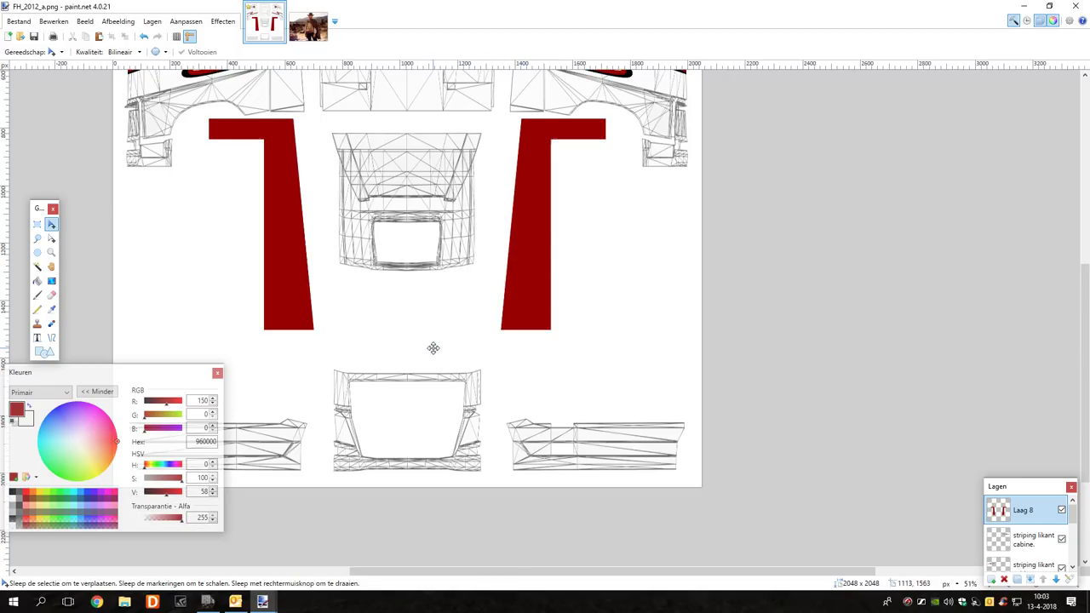
{"action": "scroll", "coordinate": [432, 349], "scroll_direction": "up", "scroll_amount": 2}
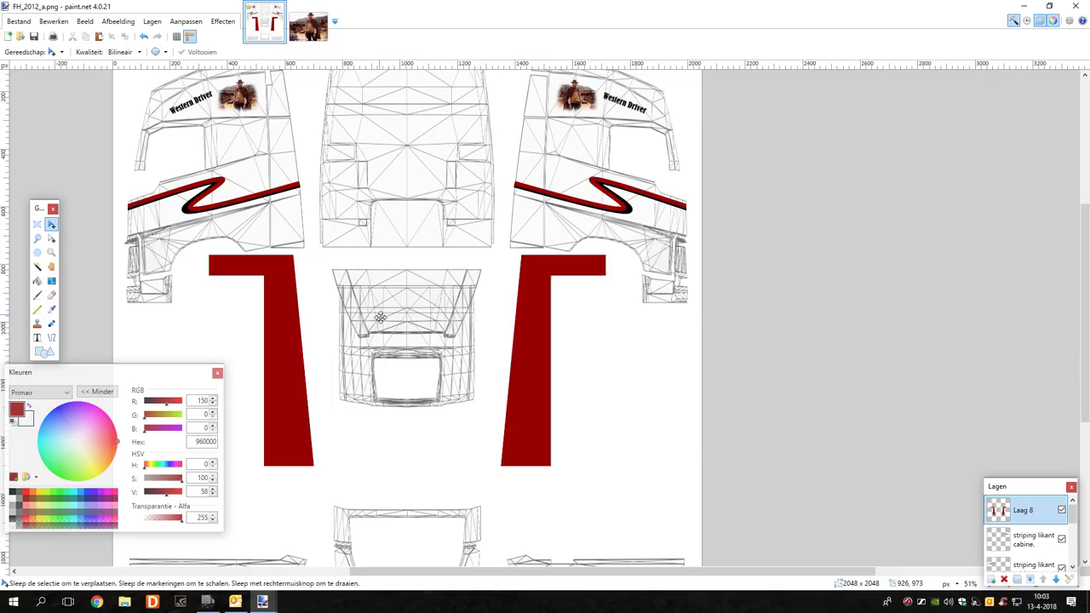
{"action": "scroll", "coordinate": [397, 295], "scroll_direction": "up", "scroll_amount": 2}
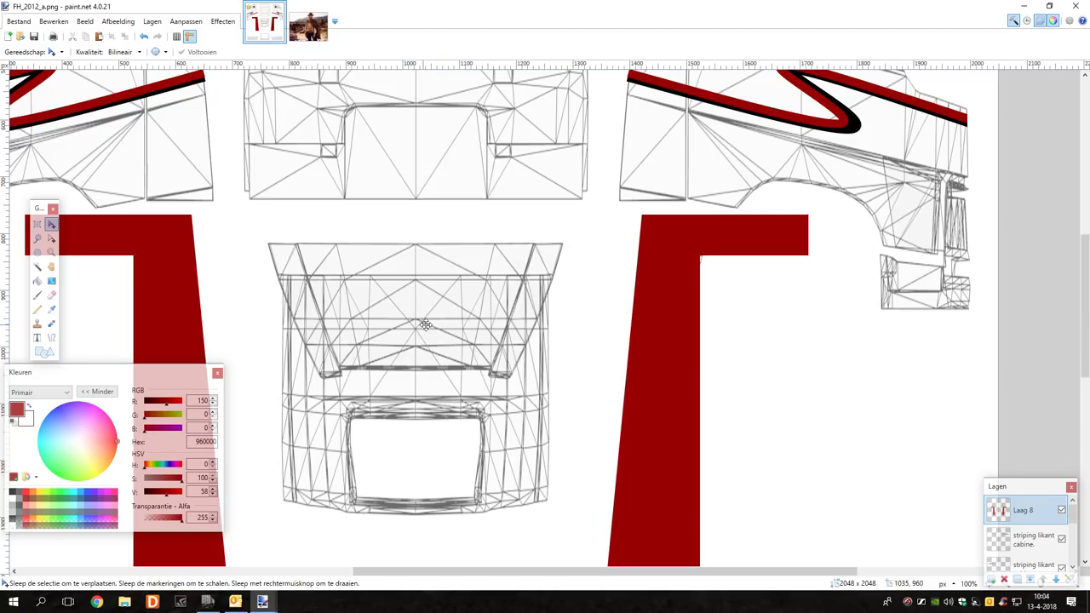
{"action": "scroll", "coordinate": [443, 324], "scroll_direction": "down", "scroll_amount": 4}
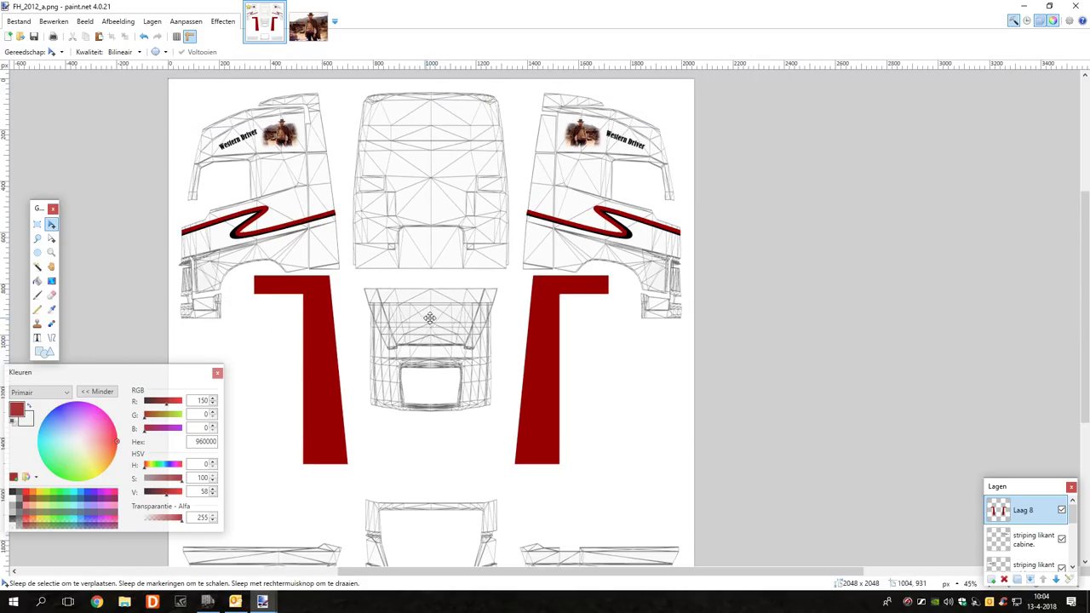
{"action": "scroll", "coordinate": [434, 332], "scroll_direction": "up", "scroll_amount": 2}
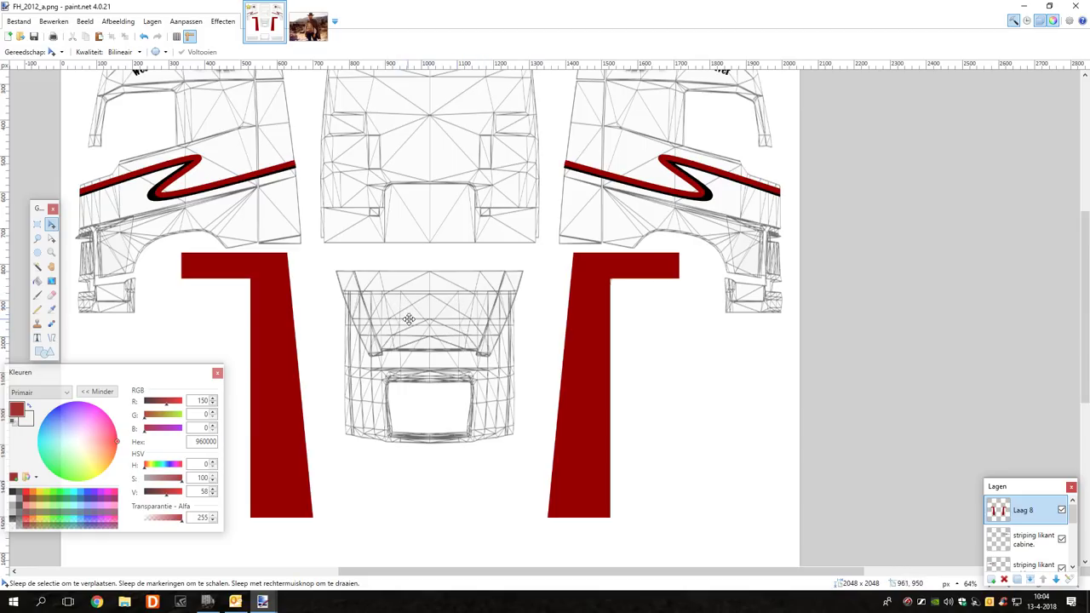
{"action": "scroll", "coordinate": [412, 319], "scroll_direction": "left", "scroll_amount": 3}
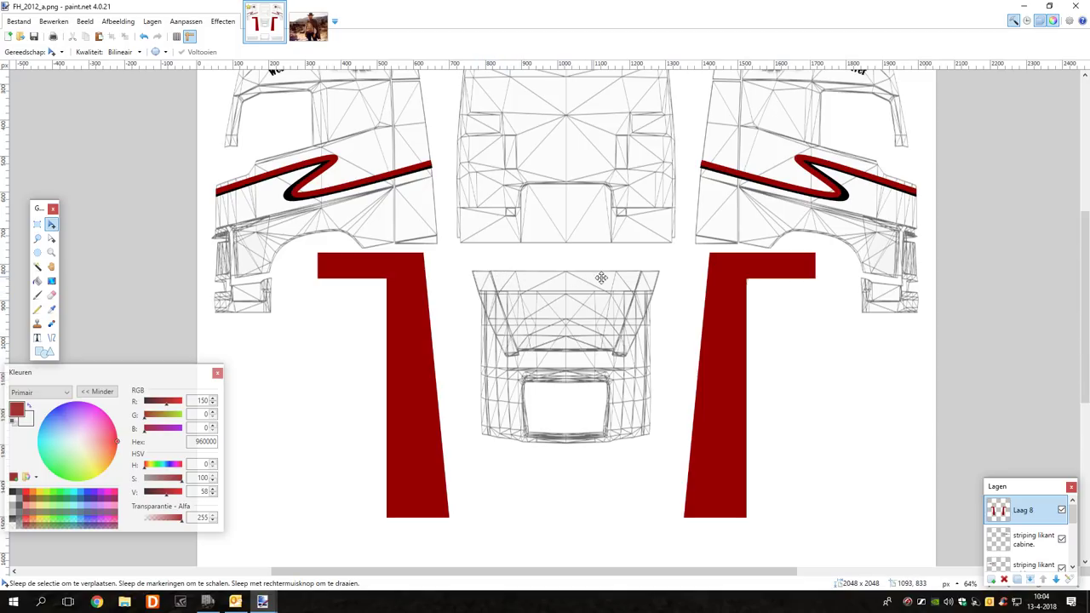
{"action": "scroll", "coordinate": [582, 362], "scroll_direction": "up", "scroll_amount": 2}
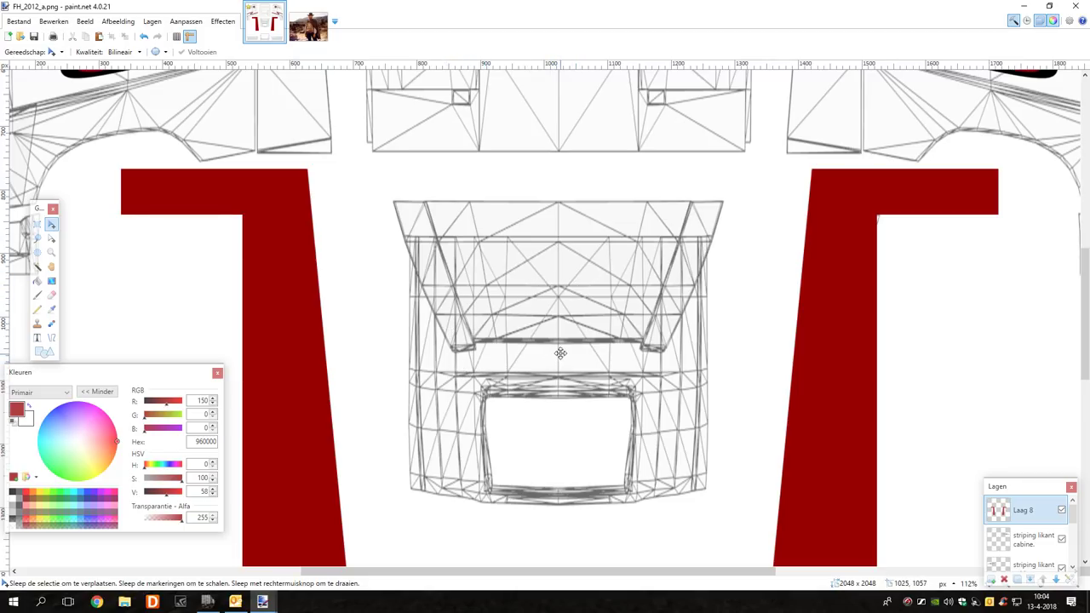
{"action": "scroll", "coordinate": [560, 339], "scroll_direction": "down", "scroll_amount": 2}
{"action": "scroll", "coordinate": [560, 338], "scroll_direction": "down", "scroll_amount": 1}
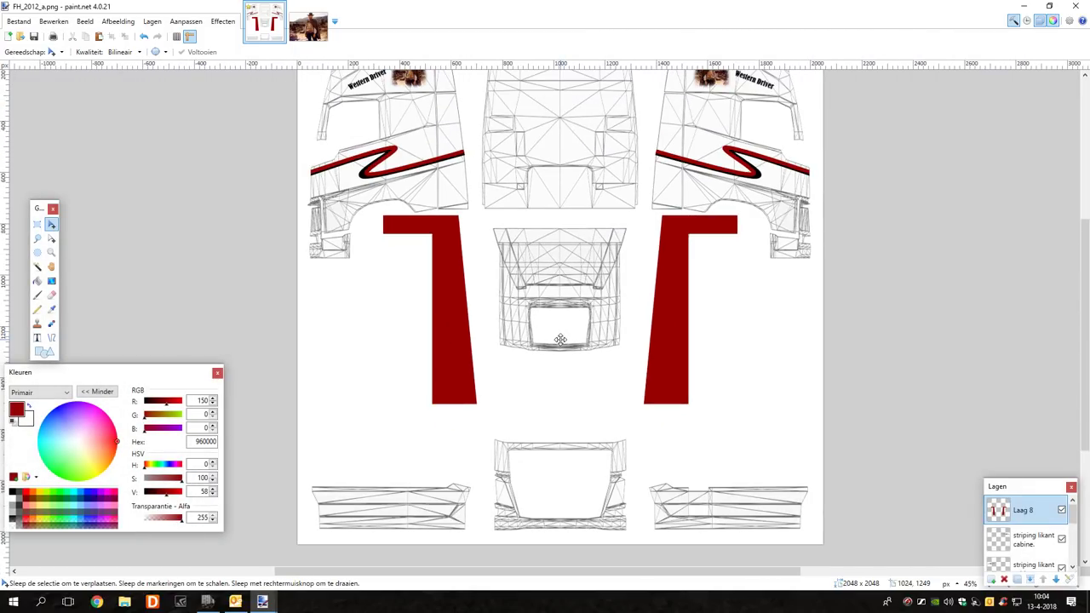
{"action": "scroll", "coordinate": [556, 368], "scroll_direction": "down", "scroll_amount": 1}
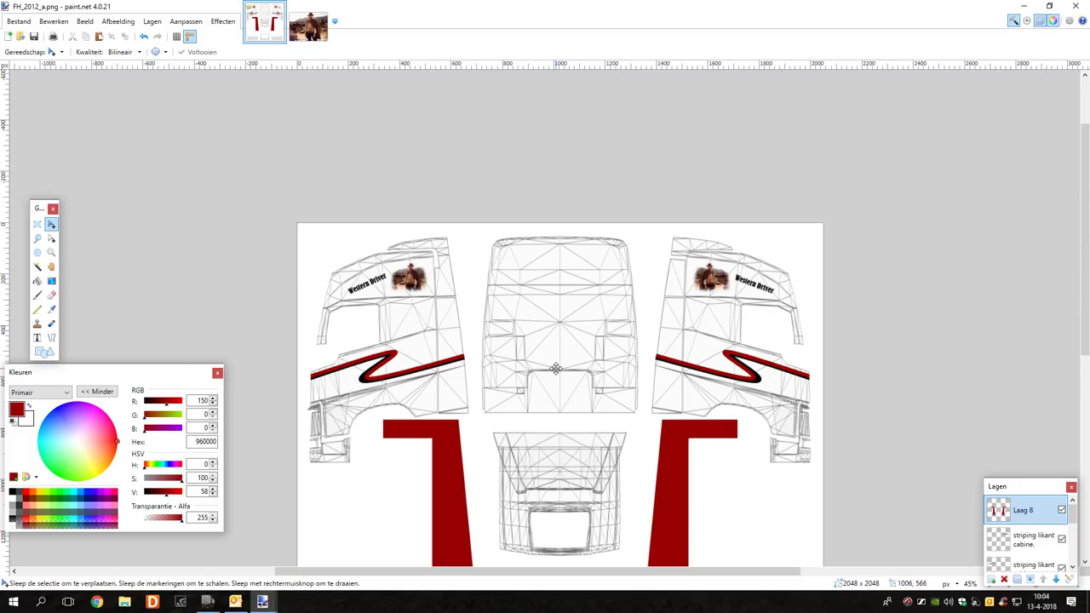
{"action": "scroll", "coordinate": [555, 368], "scroll_direction": "down", "scroll_amount": 2}
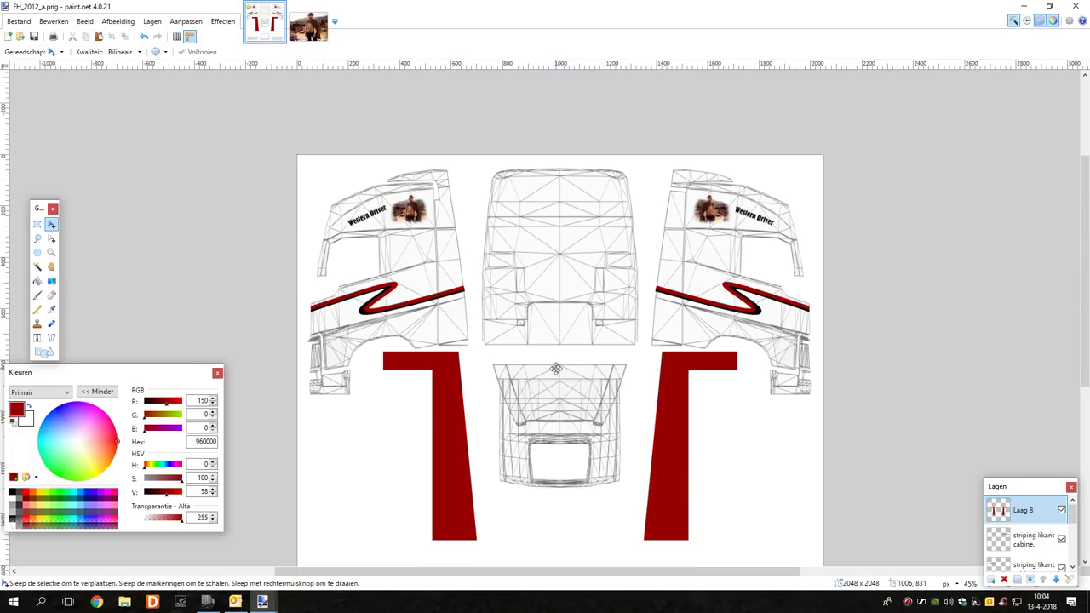
{"action": "scroll", "coordinate": [553, 361], "scroll_direction": "down", "scroll_amount": 2}
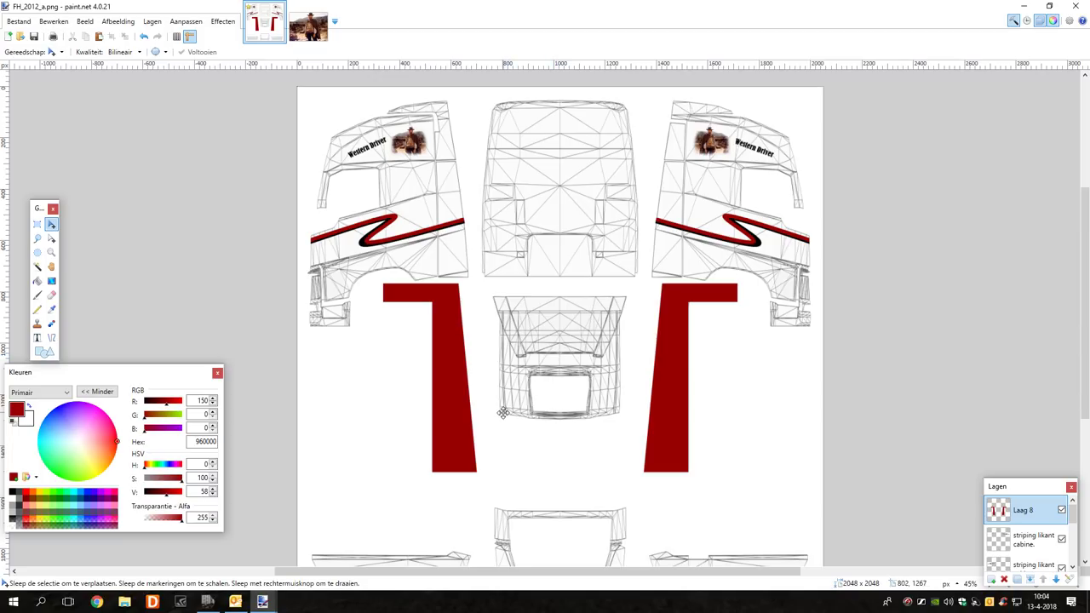
{"action": "scroll", "coordinate": [502, 413], "scroll_direction": "down", "scroll_amount": 3}
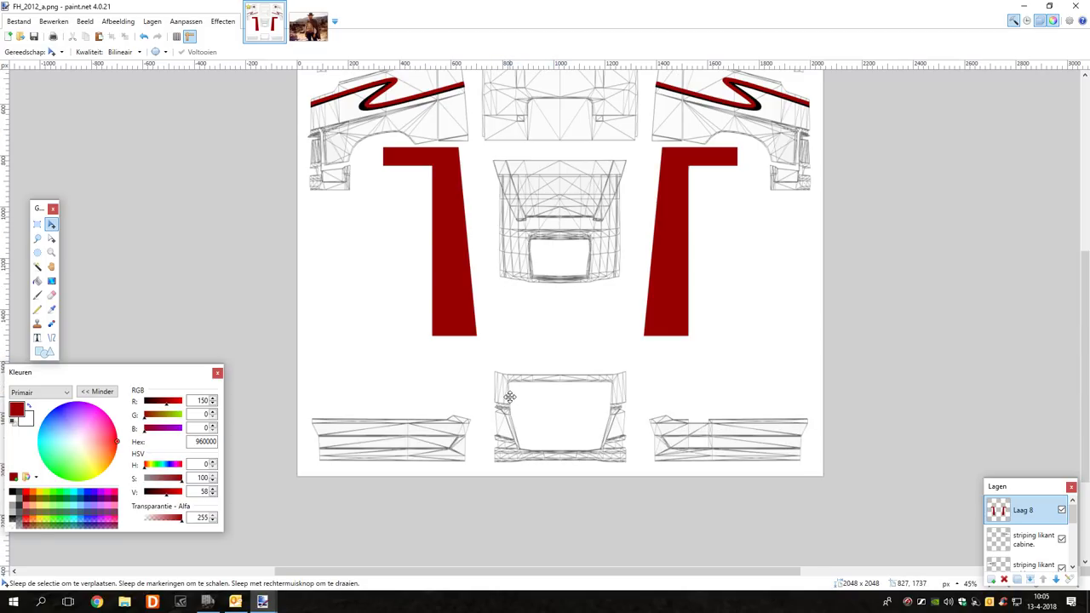
{"action": "scroll", "coordinate": [544, 383], "scroll_direction": "up", "scroll_amount": 3, "text": "ctrl"}
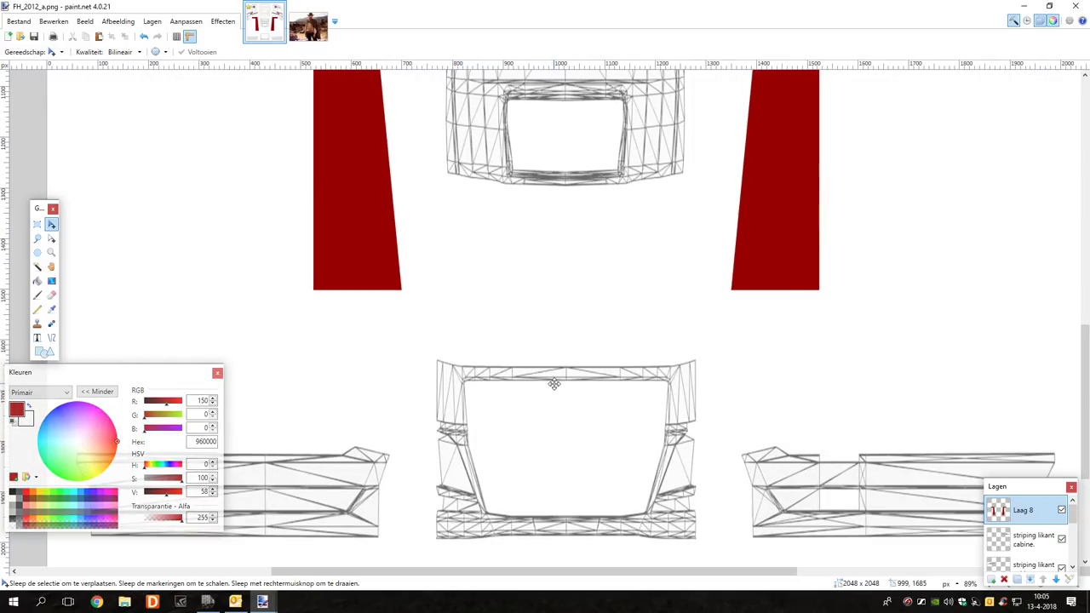
{"action": "scroll", "coordinate": [554, 386], "scroll_direction": "down", "scroll_amount": 2}
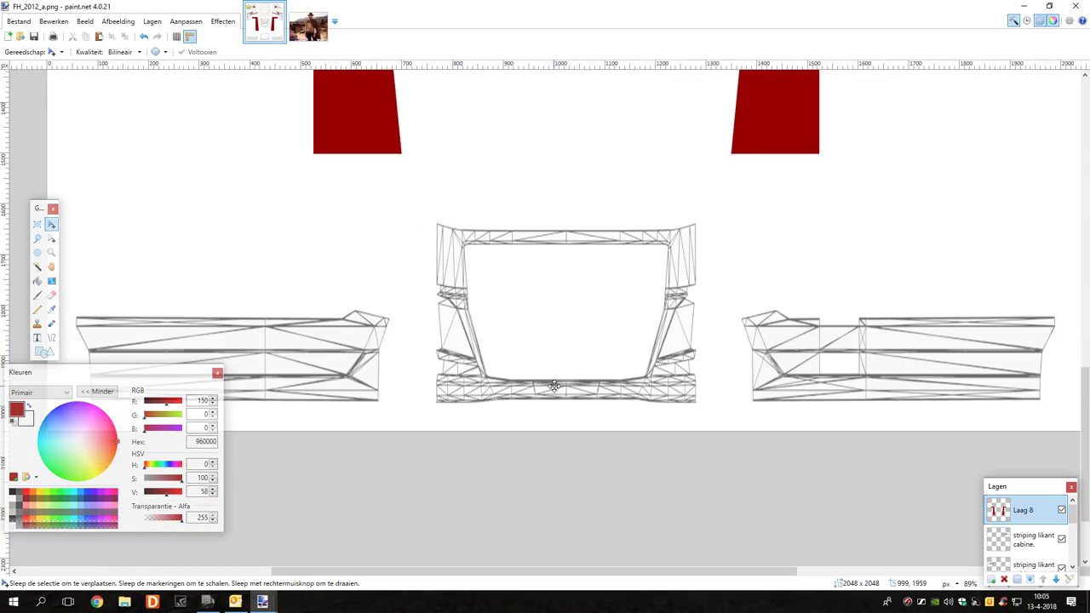
{"action": "scroll", "coordinate": [555, 385], "scroll_direction": "right", "scroll_amount": 2}
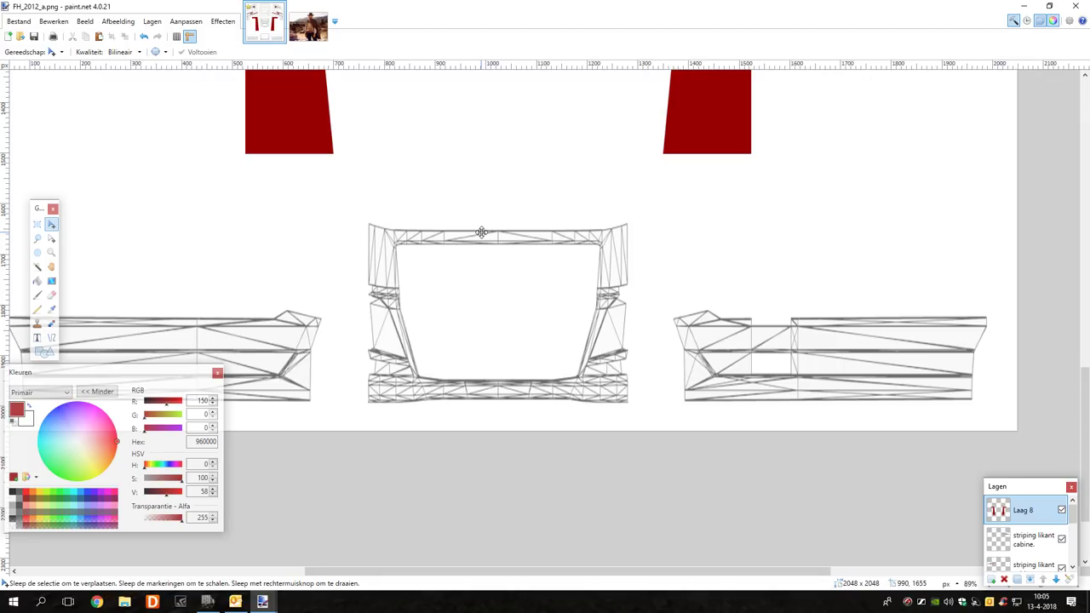
{"action": "scroll", "coordinate": [521, 338], "scroll_direction": "down", "scroll_amount": 2}
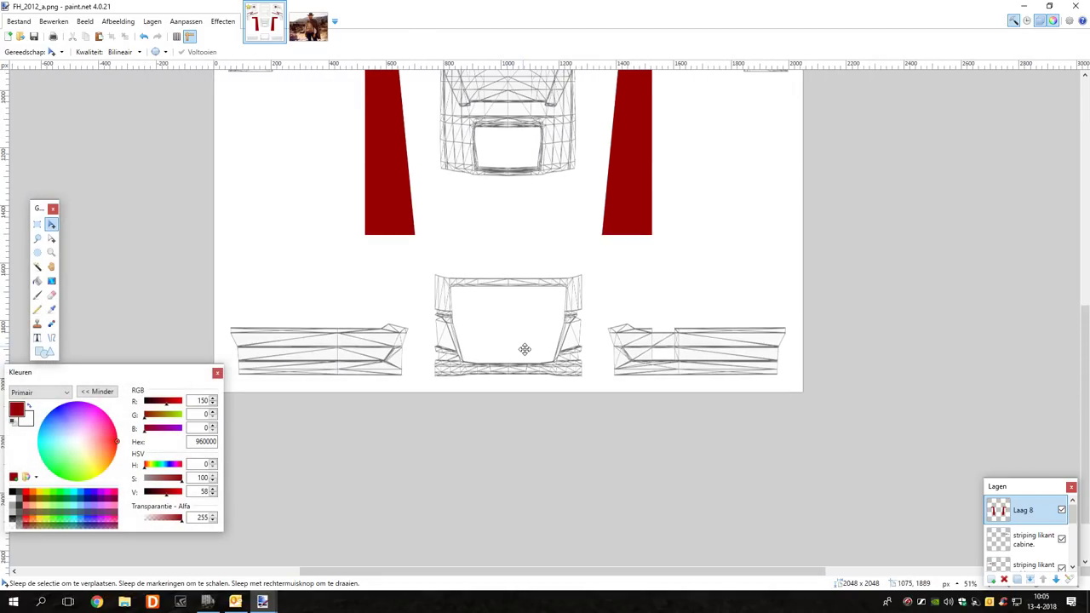
{"action": "scroll", "coordinate": [535, 364], "scroll_direction": "up", "scroll_amount": 5}
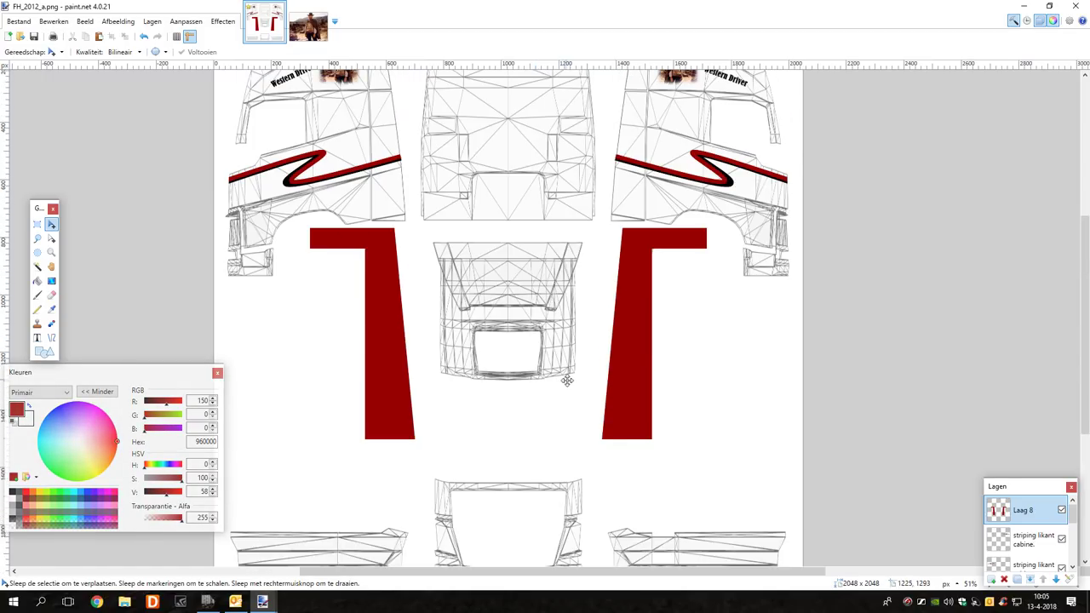
{"action": "scroll", "coordinate": [665, 550], "scroll_direction": "down", "scroll_amount": 3}
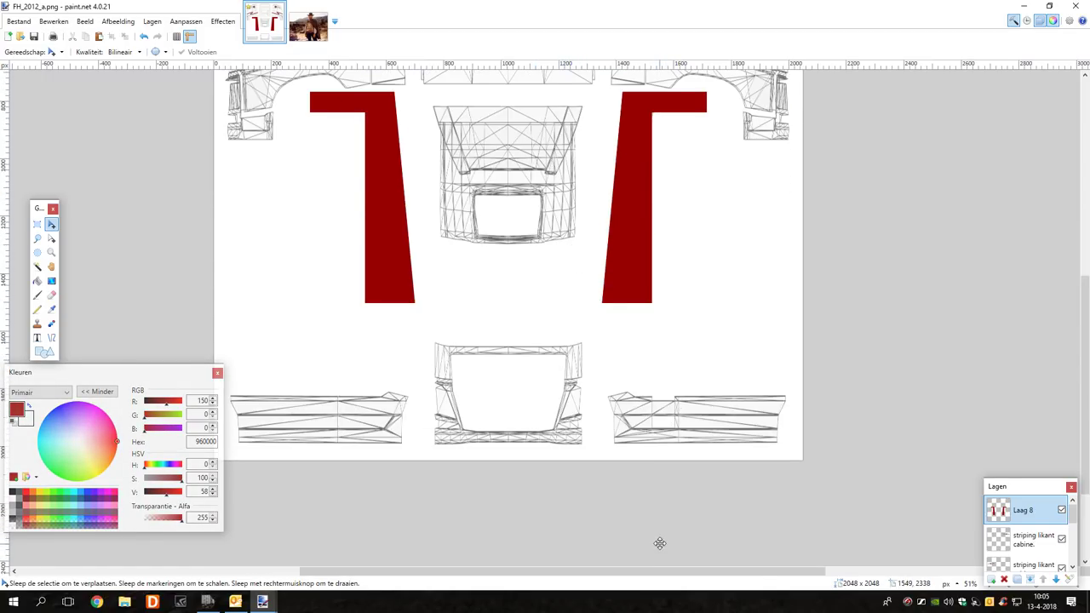
{"action": "scroll", "coordinate": [298, 396], "scroll_direction": "up", "scroll_amount": 2}
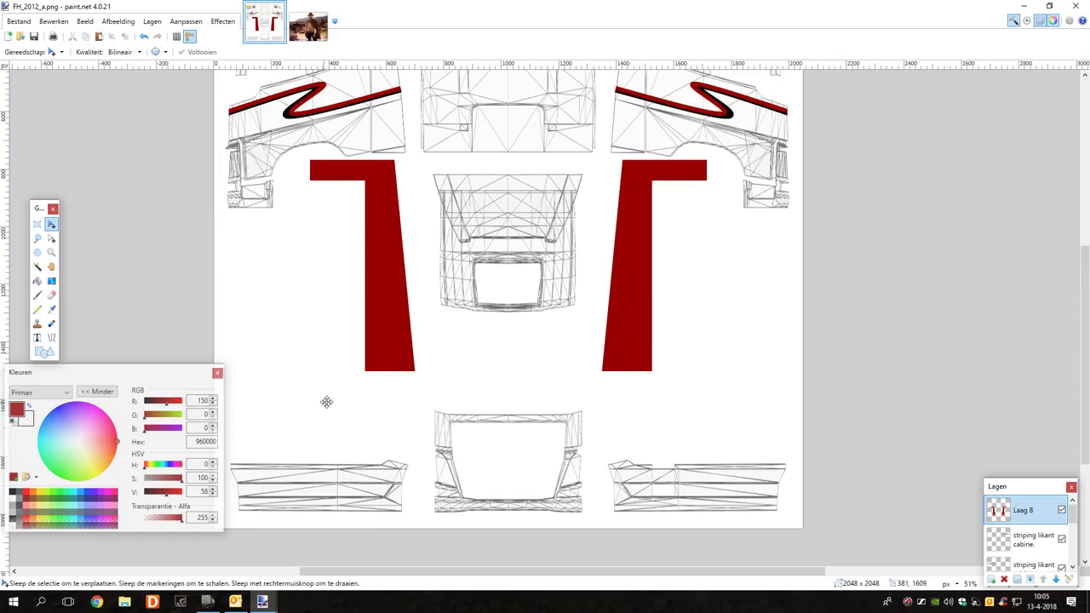
{"action": "scroll", "coordinate": [324, 401], "scroll_direction": "down", "scroll_amount": 2}
{"action": "scroll", "coordinate": [326, 402], "scroll_direction": "up", "scroll_amount": 2}
Add a new layer and draw a horizontal dark red line, 15 px thick and about 2239 px long, across the lower skirt panels
{"action": "left_click", "coordinate": [152, 21]}
{"action": "left_click", "coordinate": [174, 36]}
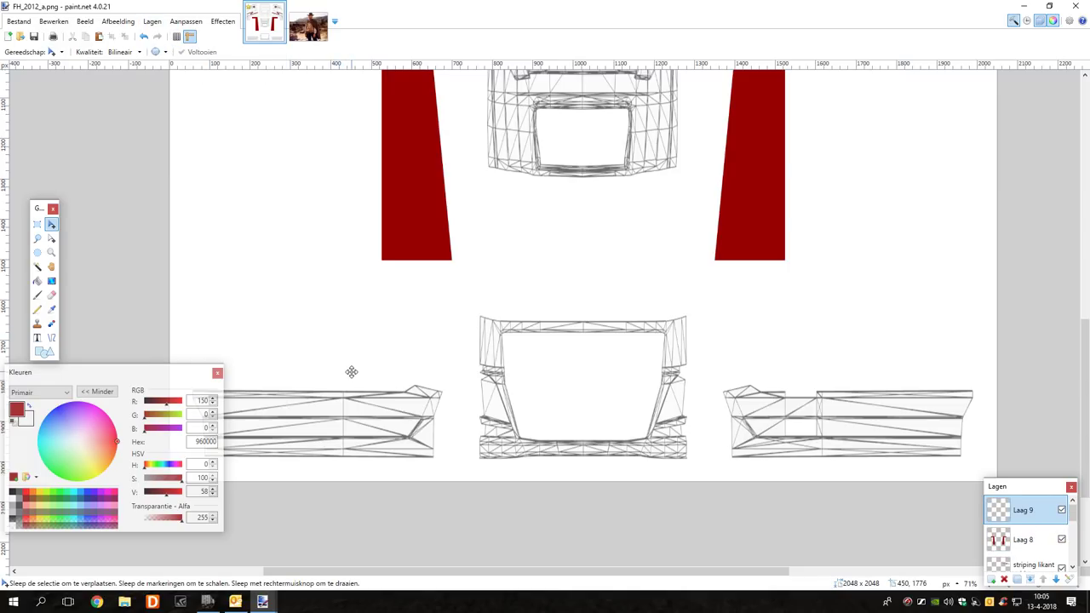
{"action": "scroll", "coordinate": [352, 370], "scroll_direction": "down", "scroll_amount": 2}
{"action": "scroll", "coordinate": [351, 370], "scroll_direction": "down", "scroll_amount": 4}
{"action": "scroll", "coordinate": [352, 368], "scroll_direction": "left", "scroll_amount": 2}
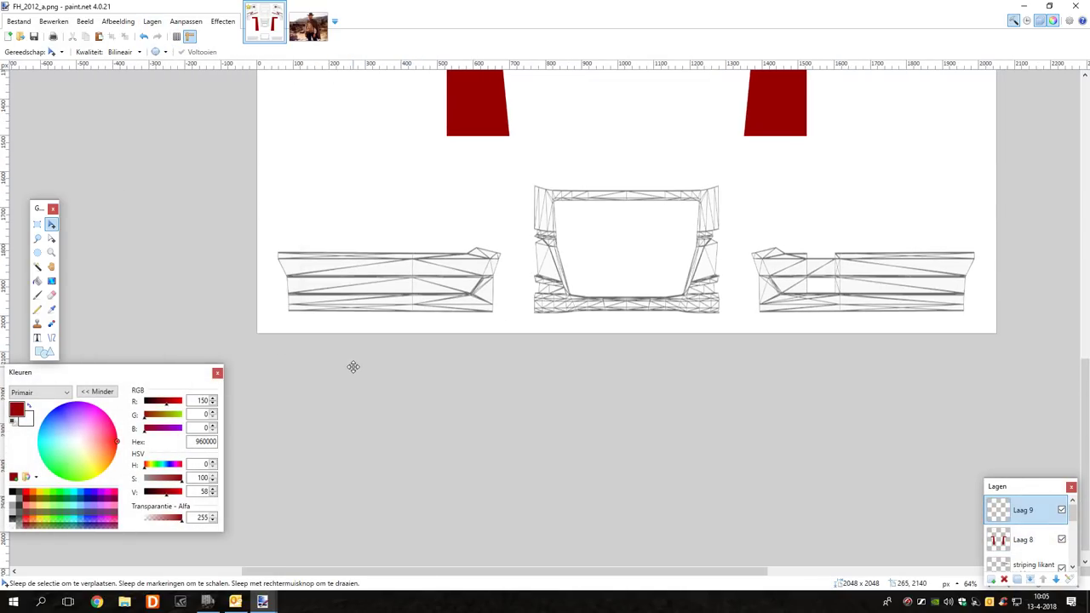
{"action": "left_click", "coordinate": [51, 338]}
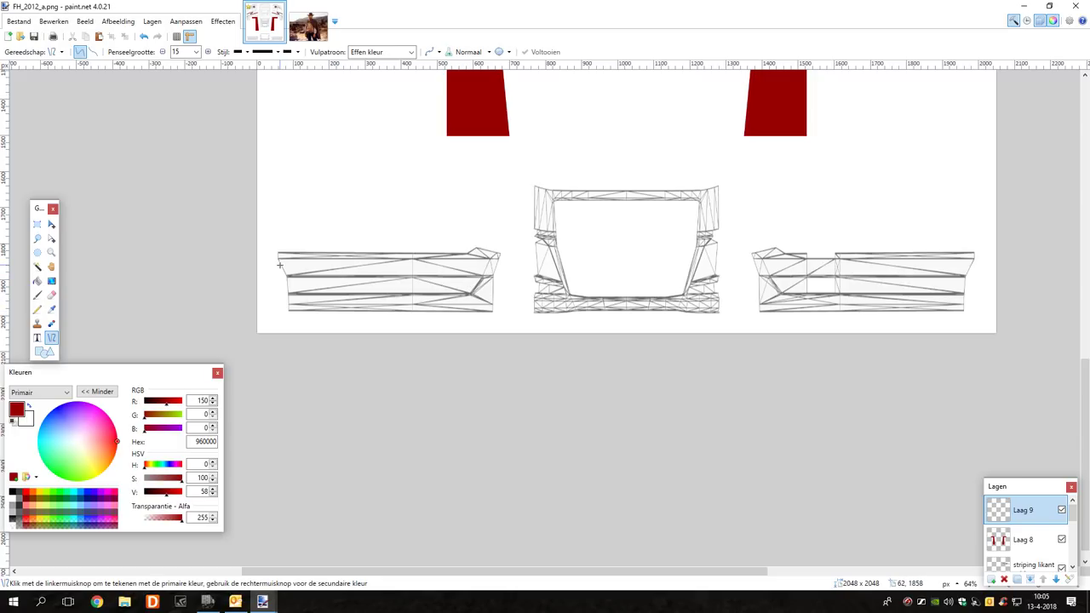
{"action": "left_click_drag", "start_coordinate": [279, 265], "coordinate": [996, 285]}
{"action": "left_click_drag", "start_coordinate": [1087, 287], "coordinate": [1087, 266]}
{"action": "left_click_drag", "start_coordinate": [1088, 265], "coordinate": [1087, 269]}
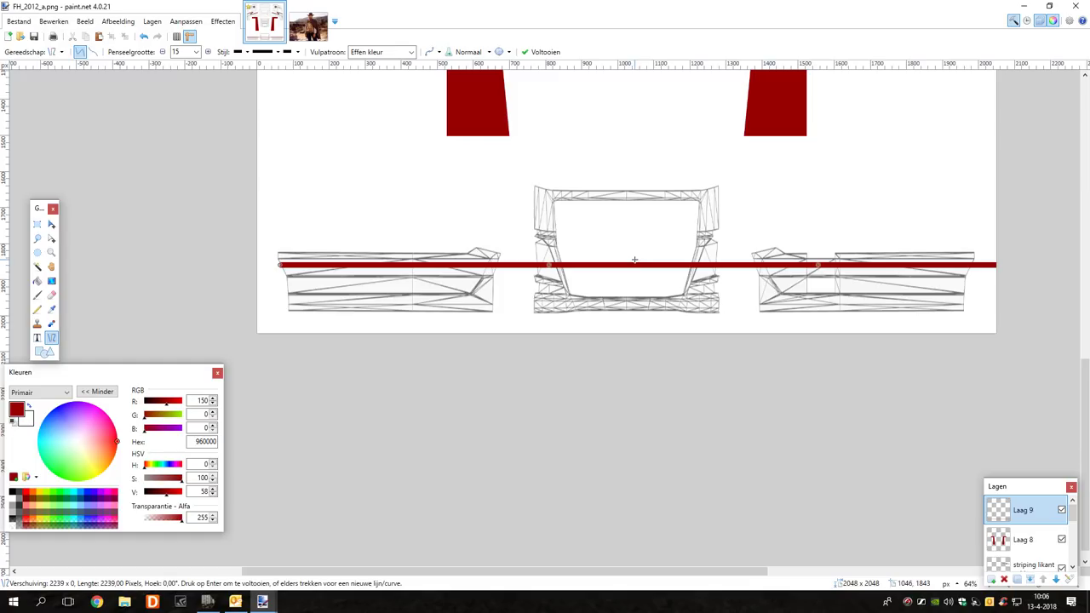
Shift the dark red line slightly down to start just outside the left skirt panel's outer edge, and finalize it
{"action": "scroll", "coordinate": [634, 261], "scroll_direction": "right", "scroll_amount": 3}
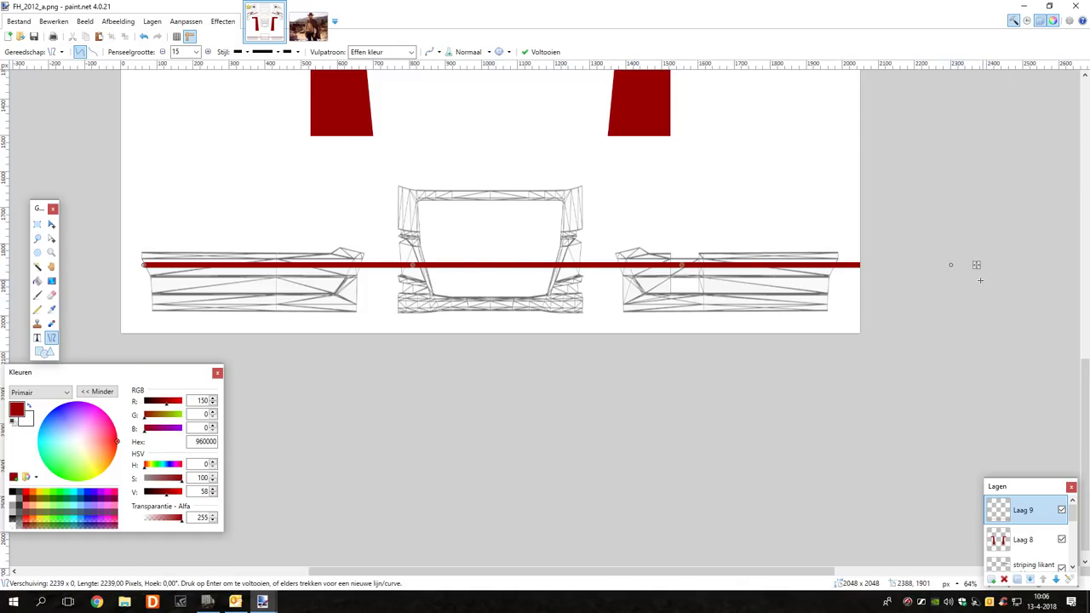
{"action": "mouse_move", "coordinate": [977, 265]}
{"action": "left_mouse_down"}
{"action": "mouse_move", "coordinate": [954, 329]}
{"action": "mouse_move", "coordinate": [957, 268]}
{"action": "left_mouse_up"}
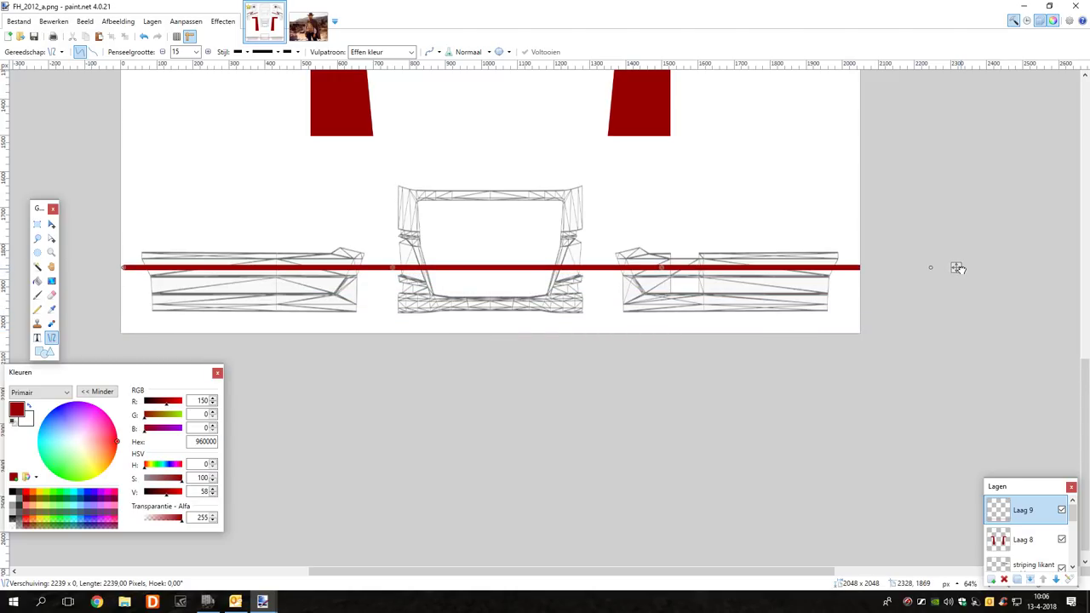
{"action": "mouse_move", "coordinate": [958, 268]}
{"action": "left_mouse_down"}
{"action": "mouse_move", "coordinate": [974, 268]}
{"action": "mouse_move", "coordinate": [970, 287]}
{"action": "mouse_move", "coordinate": [971, 268]}
{"action": "left_mouse_up"}
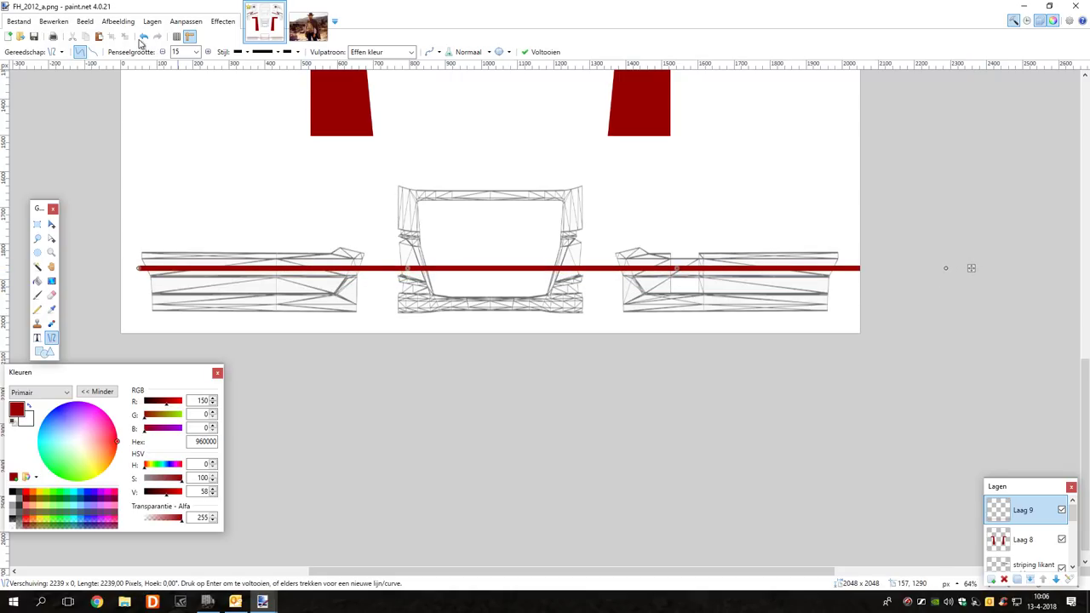
{"action": "left_click", "coordinate": [541, 52]}
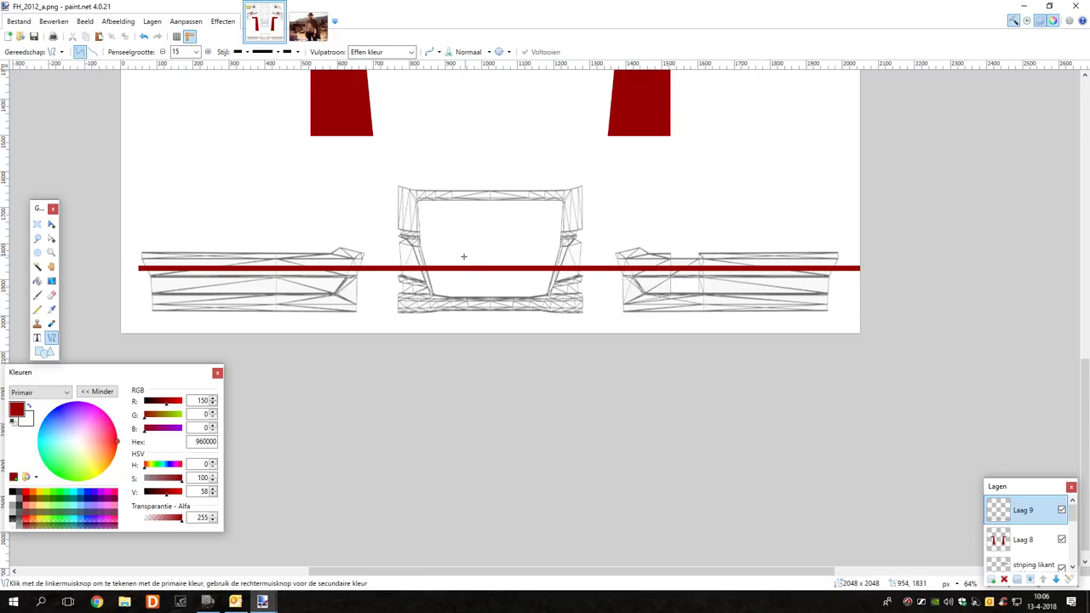
Cut out the line's middle section between the two skirt panels using a rectangular selection of about 664 × 76 px
{"action": "scroll", "coordinate": [465, 255], "scroll_direction": "up", "scroll_amount": 2, "text": "ctrl"}
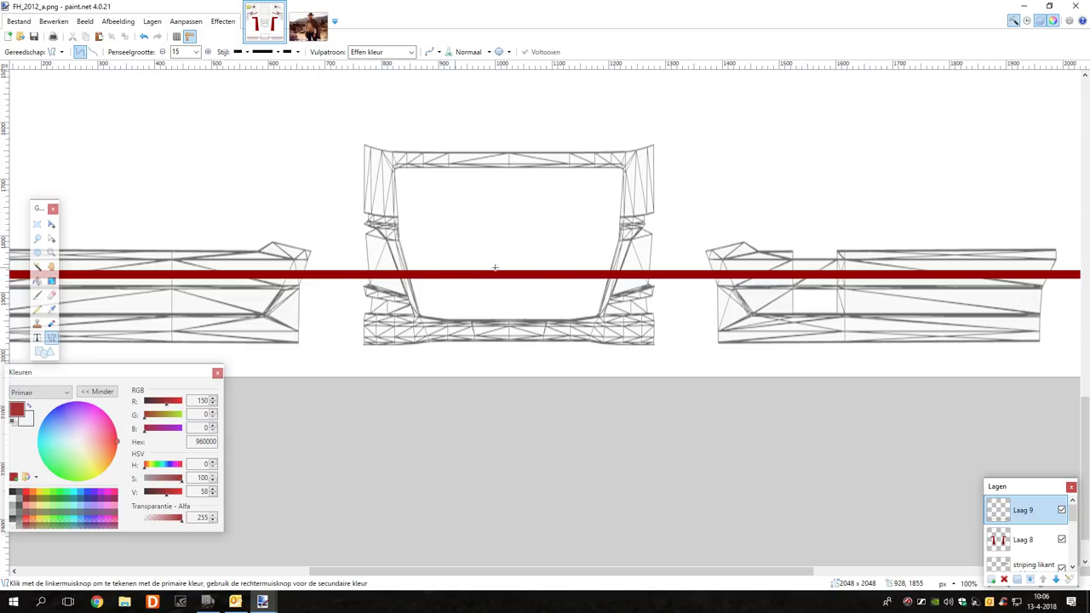
{"action": "left_click", "coordinate": [36, 224]}
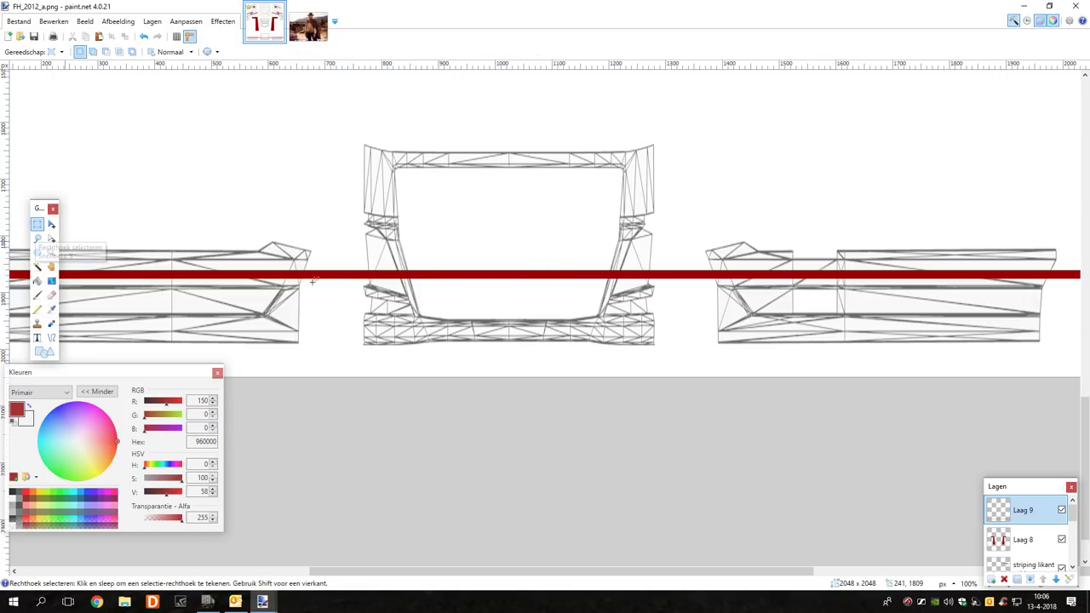
{"action": "left_click_drag", "start_coordinate": [321, 250], "coordinate": [697, 294]}
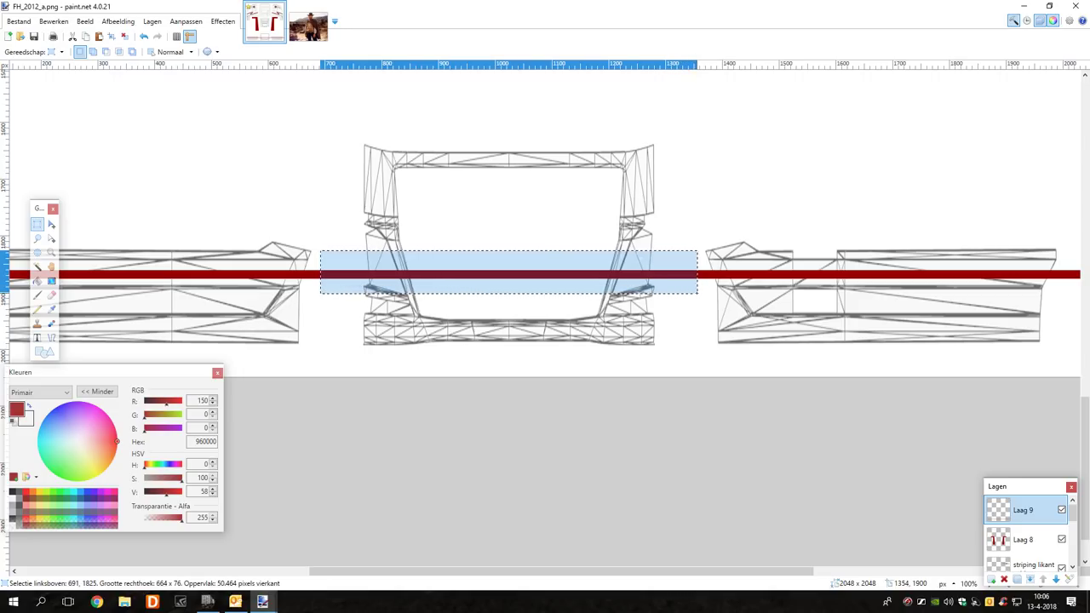
{"action": "left_click", "coordinate": [72, 38]}
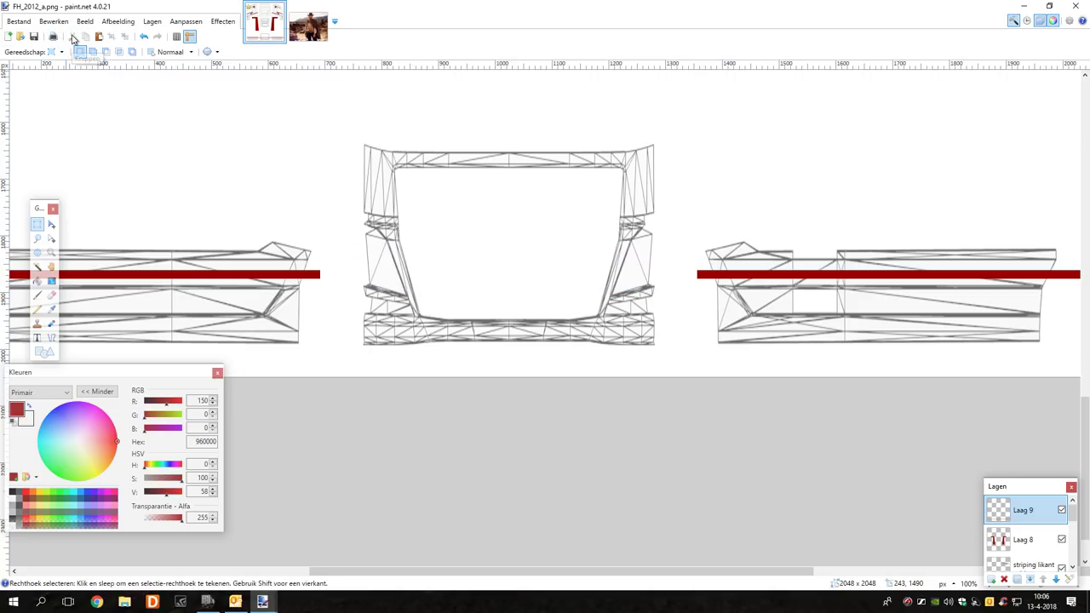
Rename the layer holding the lower skirt stripes as striping sideskirts
{"action": "scroll", "coordinate": [531, 344], "scroll_direction": "down", "scroll_amount": 3}
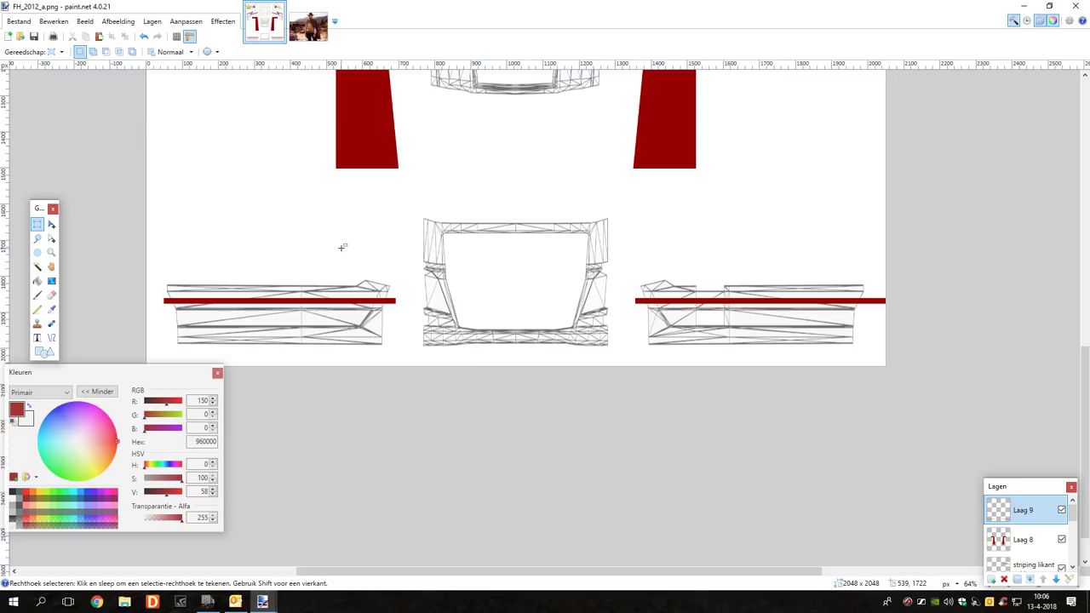
{"action": "left_click", "coordinate": [152, 22]}
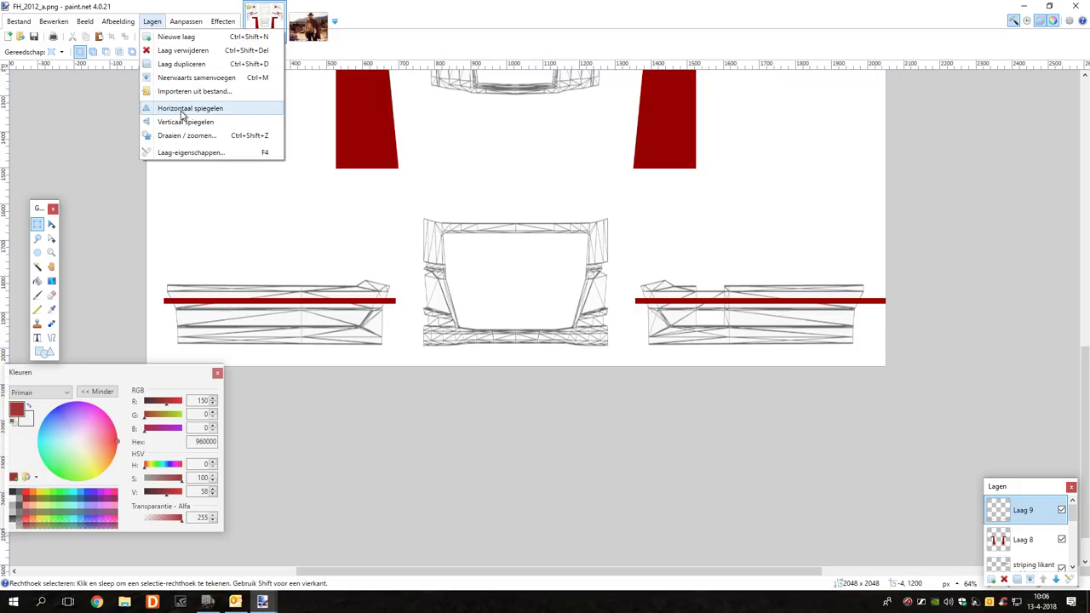
{"action": "left_click", "coordinate": [199, 151]}
{"action": "type", "text": "striping sideskirts"}
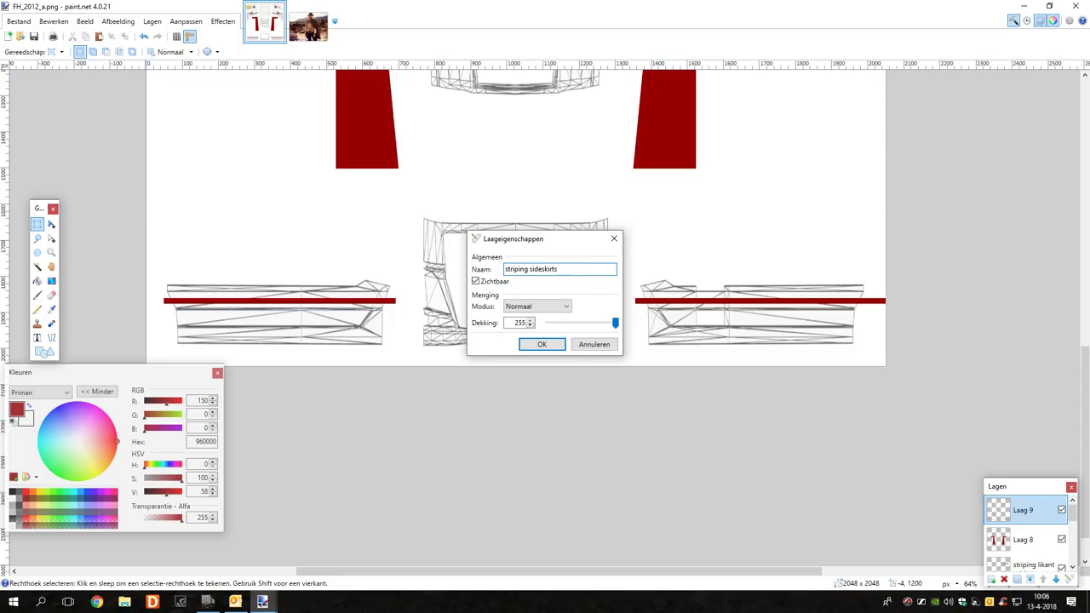
{"action": "key", "text": "Return"}
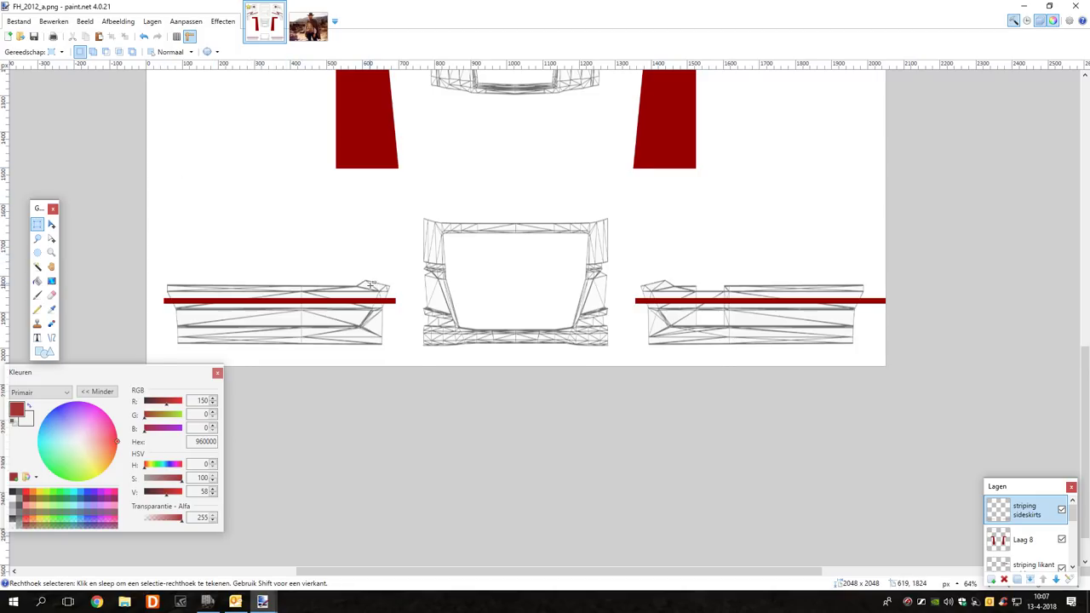
Look over the lower frame wireframe and whole design, and check the properties of the striping sideskirts and Laag 8 layers
{"action": "scroll", "coordinate": [370, 285], "scroll_direction": "up", "scroll_amount": 1}
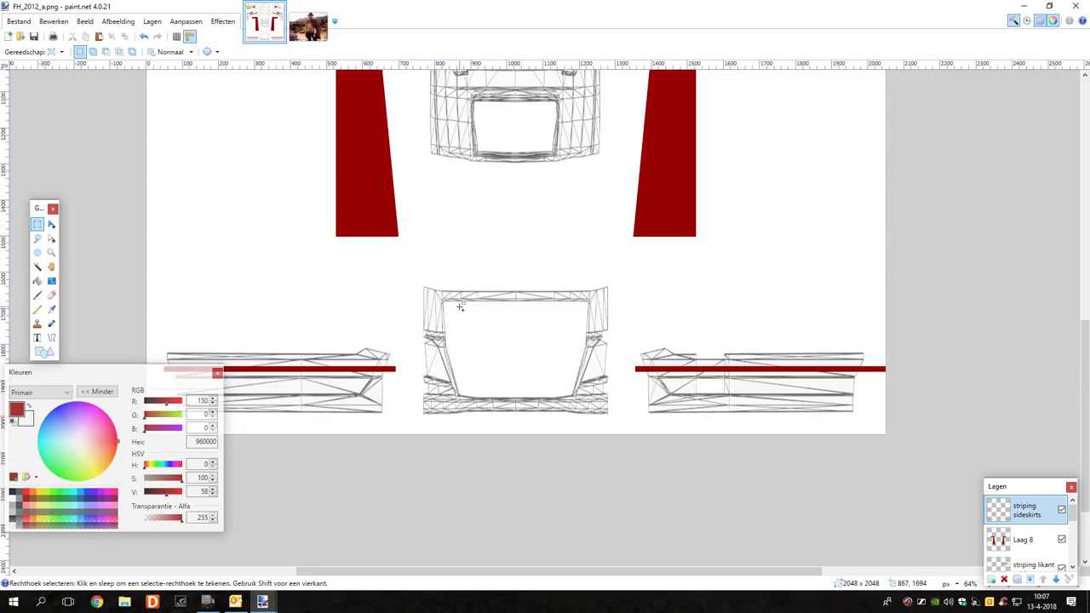
{"action": "scroll", "coordinate": [436, 312], "scroll_direction": "up", "scroll_amount": 3}
{"action": "scroll", "coordinate": [444, 312], "scroll_direction": "up", "scroll_amount": 1}
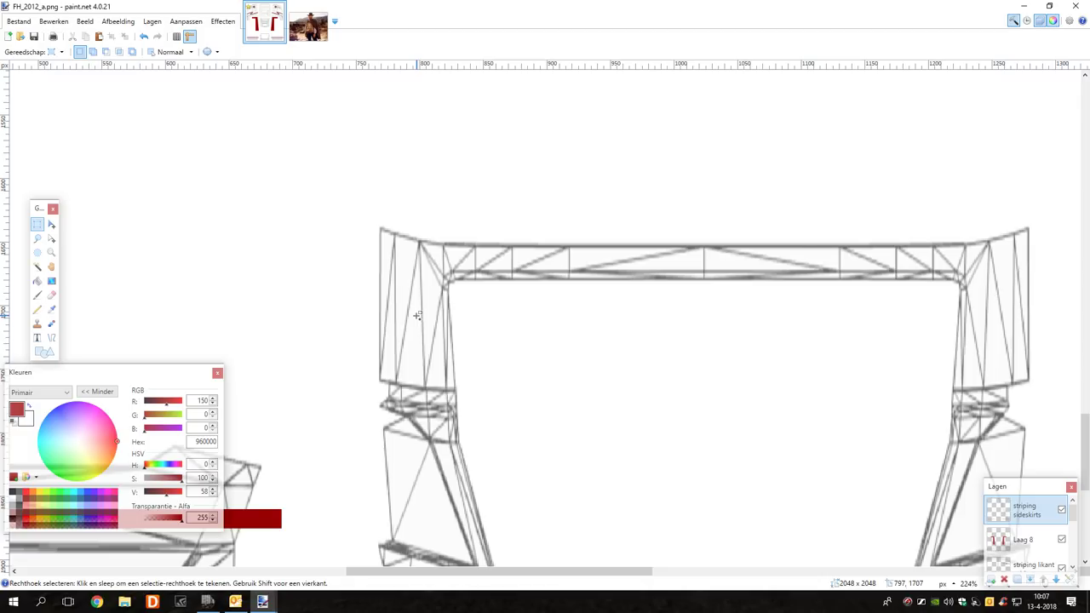
{"action": "scroll", "coordinate": [417, 316], "scroll_direction": "down", "scroll_amount": 5}
{"action": "scroll", "coordinate": [599, 411], "scroll_direction": "up", "scroll_amount": 5}
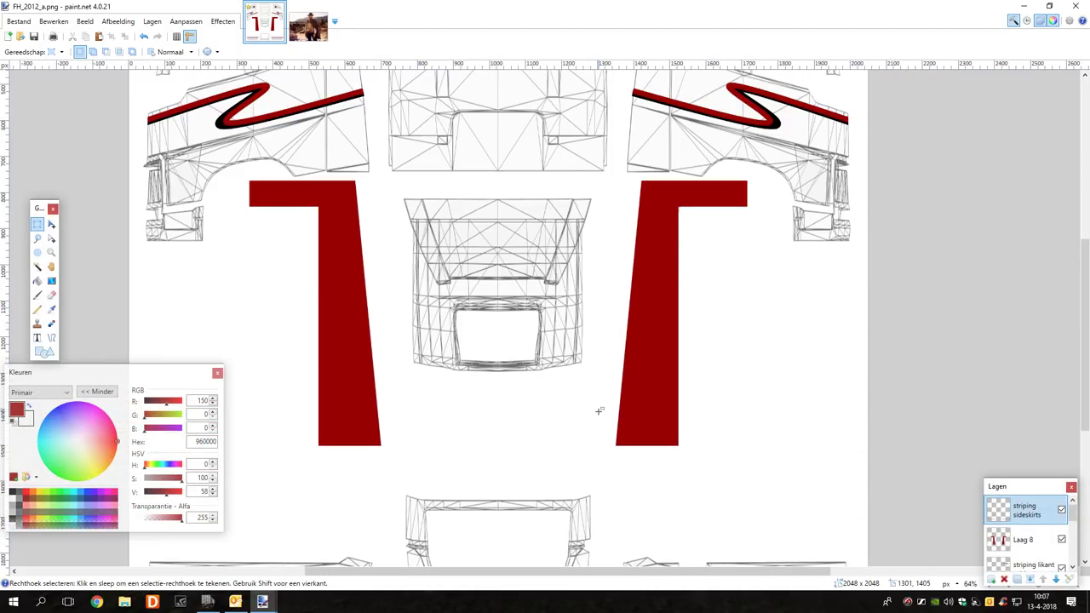
{"action": "scroll", "coordinate": [600, 410], "scroll_direction": "down", "scroll_amount": 2}
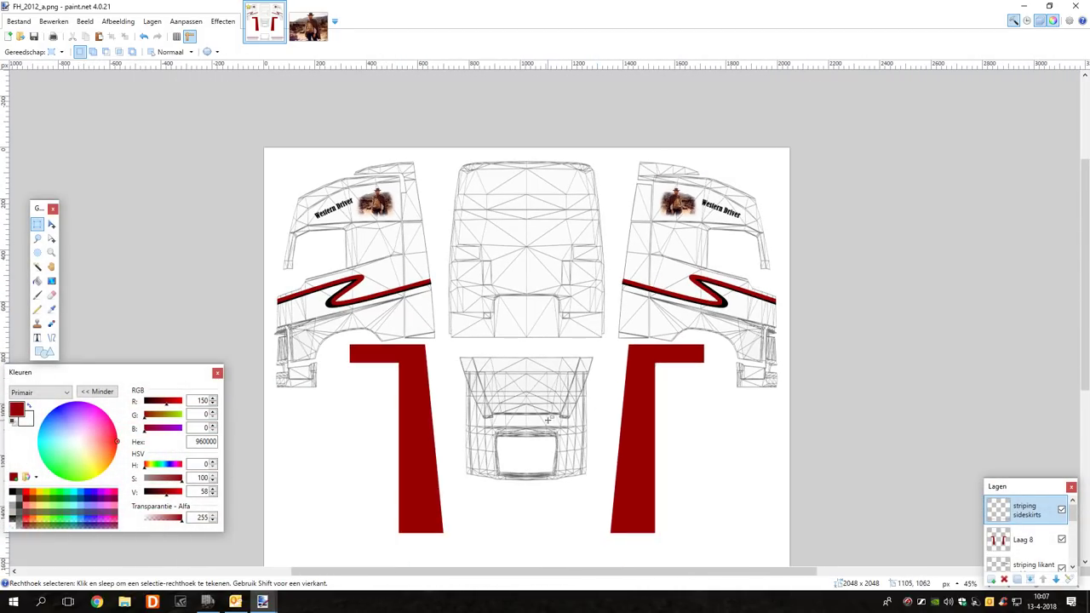
{"action": "double_click", "coordinate": [1025, 513]}
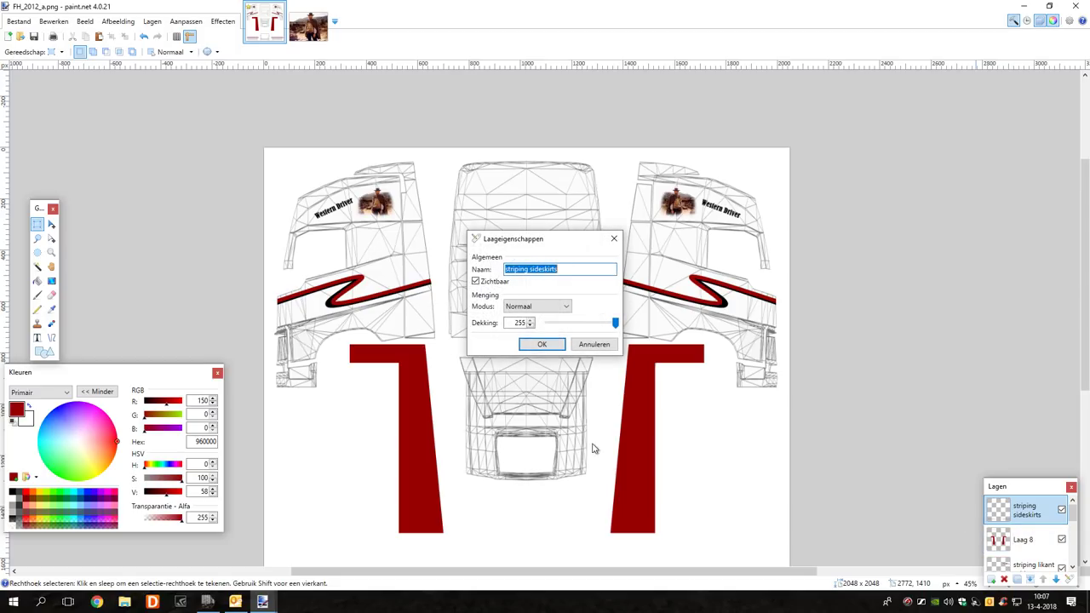
{"action": "left_click", "coordinate": [554, 349]}
{"action": "left_click", "coordinate": [1035, 537]}
{"action": "key", "text": "F4"}
{"action": "key", "text": "Return"}
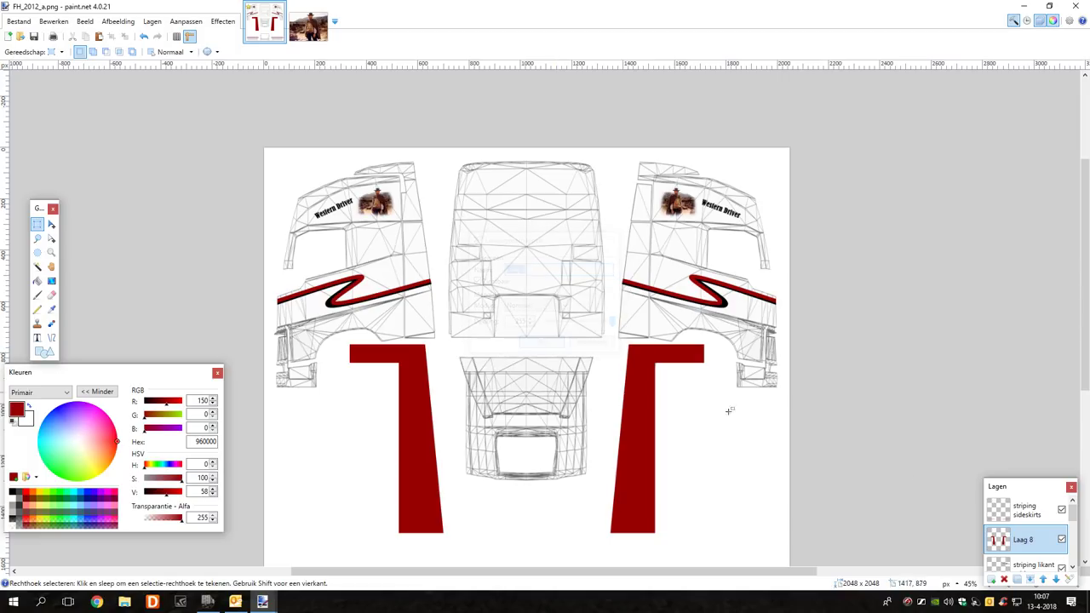
Check the properties of the remaining decoration layers, from the cab striping through tekst zijkant dak to AFBEELDING REKANT DAK and AFBEELDING LIKANT DAK
{"action": "scroll", "coordinate": [1024, 534], "scroll_direction": "down", "scroll_amount": 1}
{"action": "scroll", "coordinate": [1075, 532], "scroll_direction": "down", "scroll_amount": 1}
{"action": "scroll", "coordinate": [1075, 532], "scroll_direction": "down", "scroll_amount": 1}
{"action": "left_click", "coordinate": [1031, 519]}
{"action": "key", "text": "F4"}
{"action": "left_click", "coordinate": [543, 345]}
{"action": "left_click", "coordinate": [1016, 546]}
{"action": "key", "text": "F4"}
{"action": "left_click", "coordinate": [543, 345]}
{"action": "scroll", "coordinate": [1024, 535], "scroll_direction": "down", "scroll_amount": 1}
{"action": "left_click", "coordinate": [1025, 534]}
{"action": "key", "text": "F4"}
{"action": "left_click", "coordinate": [544, 344]}
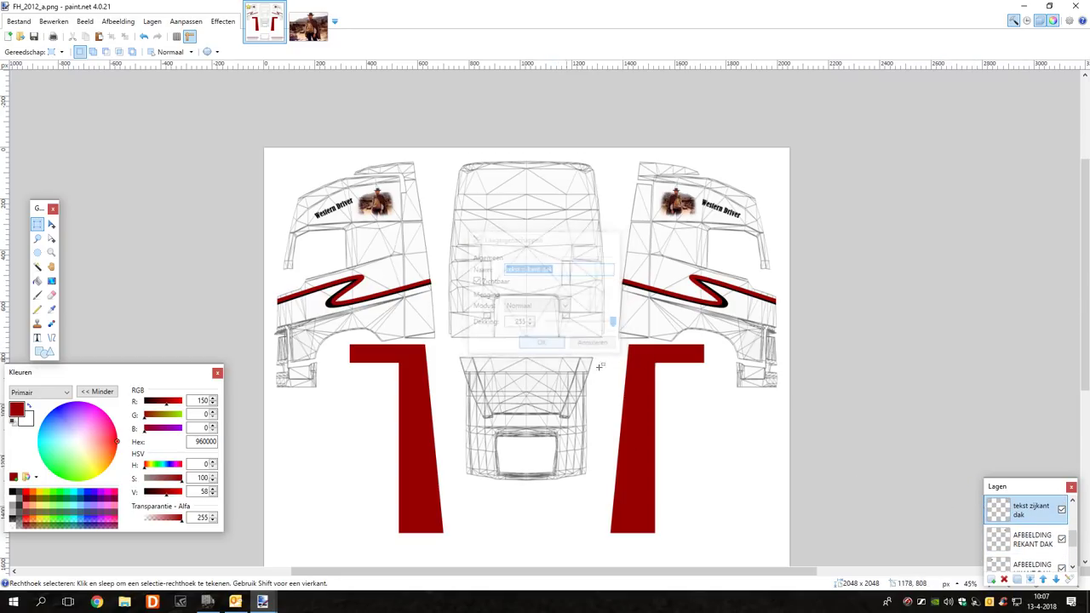
{"action": "left_click", "coordinate": [1035, 544]}
{"action": "key", "text": "F4"}
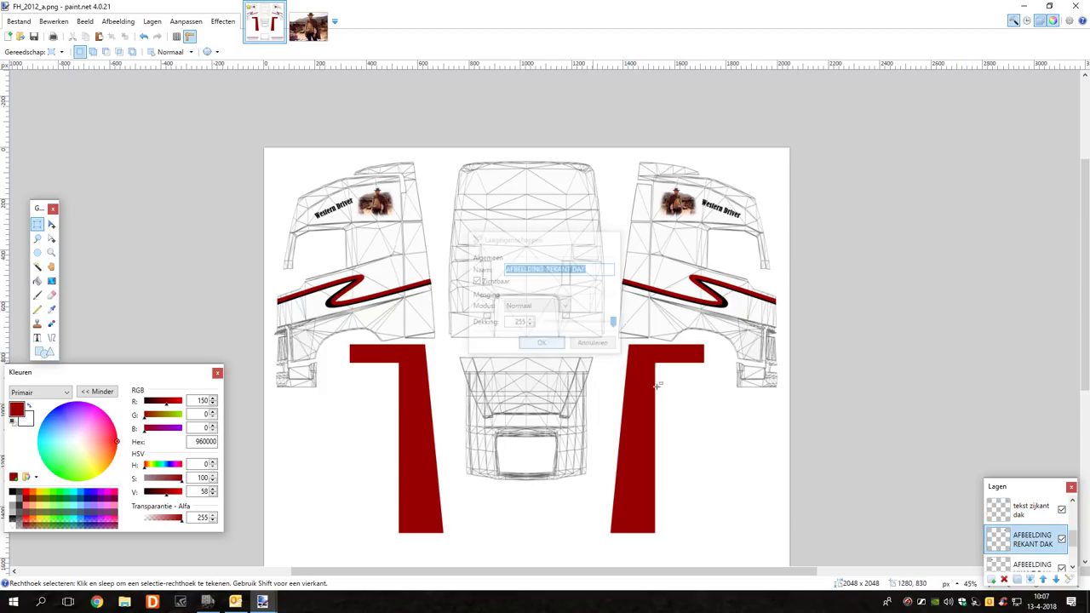
{"action": "left_click", "coordinate": [1029, 562]}
{"action": "key", "text": "F4"}
{"action": "left_click", "coordinate": [542, 343]}
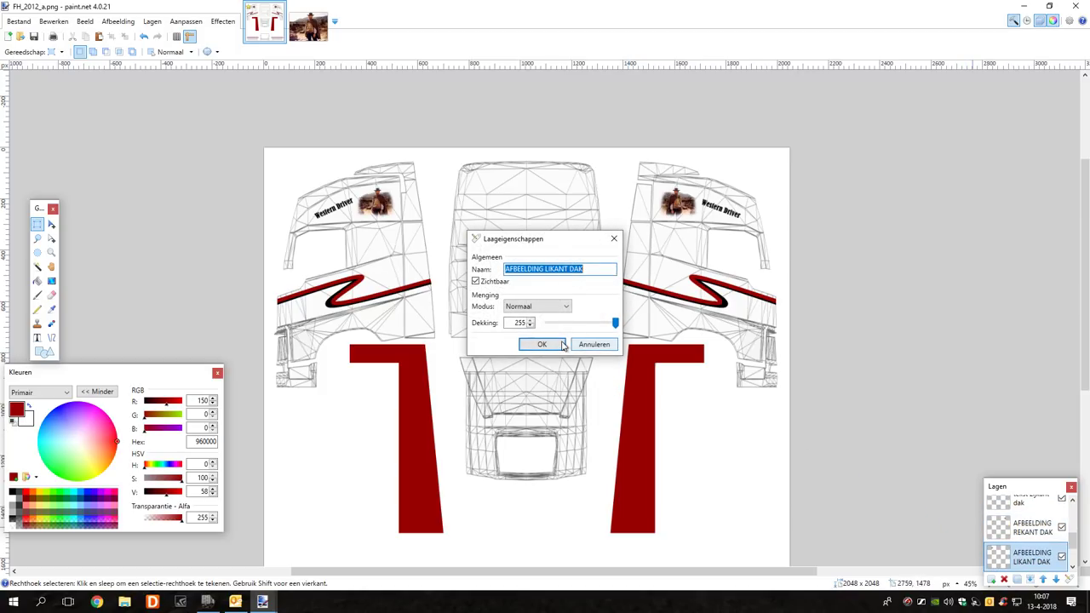
Set the basiskleur layer's opacity to the full 255 so it covers the wireframe template
{"action": "scroll", "coordinate": [1026, 524], "scroll_direction": "down", "scroll_amount": 2}
{"action": "left_click", "coordinate": [1028, 528]}
{"action": "key", "text": "F4"}
{"action": "left_click_drag", "start_coordinate": [576, 323], "coordinate": [718, 336]}
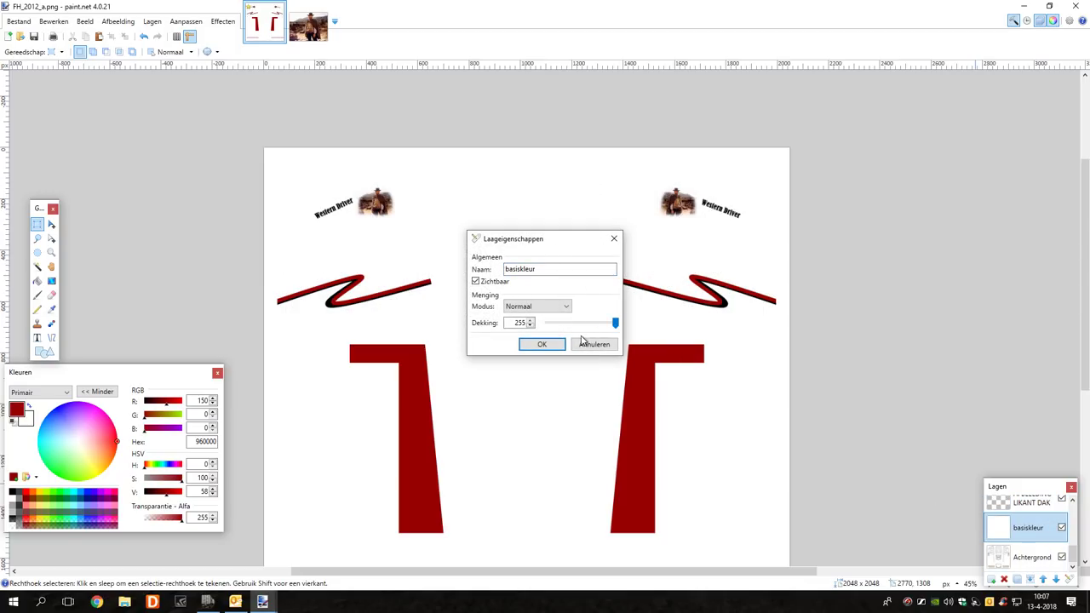
{"action": "left_click", "coordinate": [554, 345]}
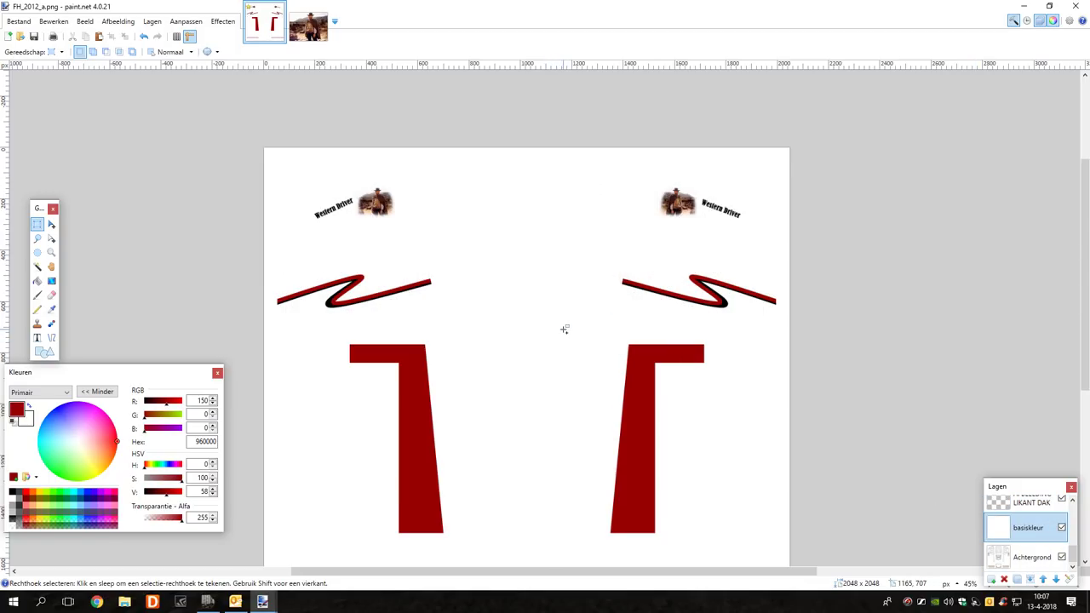
Save the layered design as Volvo test skin in paint.net (*.pdn) format in the scs trucks skins folder
{"action": "key", "text": "ctrl+minus"}
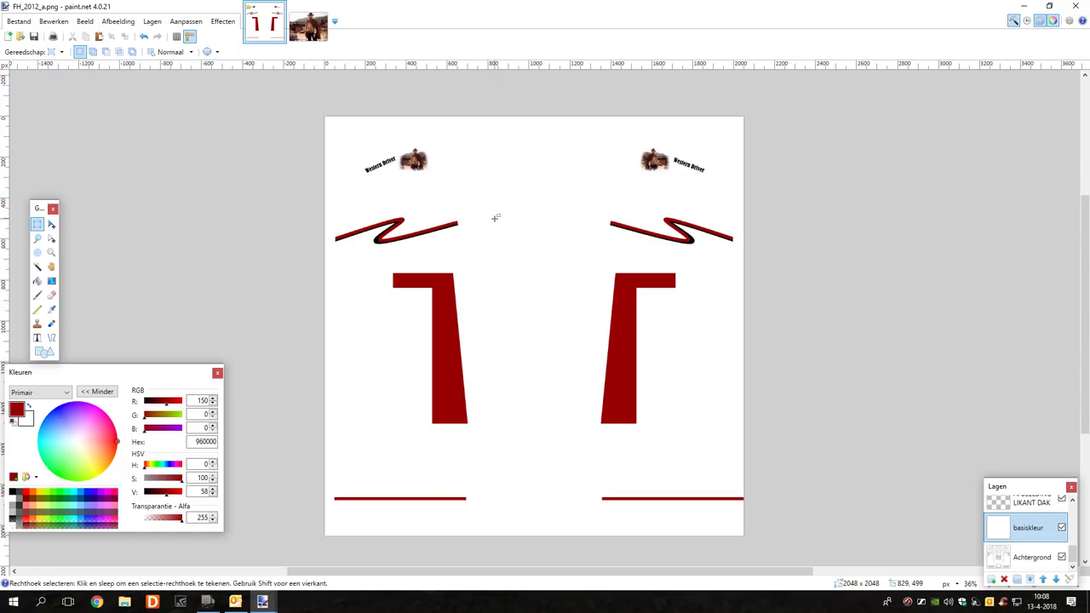
{"action": "left_click", "coordinate": [24, 24]}
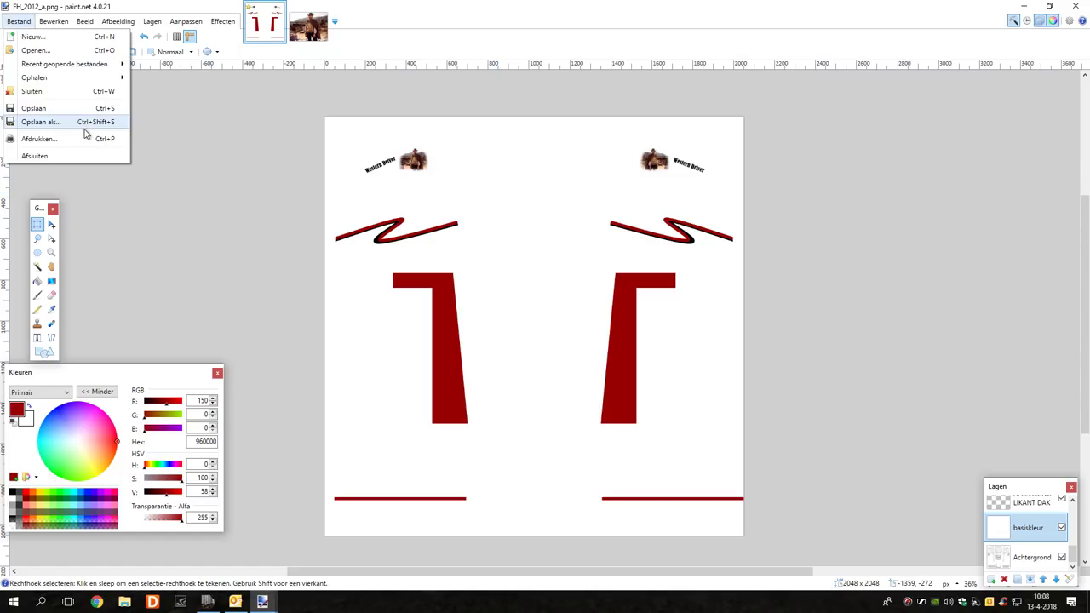
{"action": "left_click", "coordinate": [81, 120]}
{"action": "scroll", "coordinate": [229, 199], "scroll_direction": "up", "scroll_amount": 10}
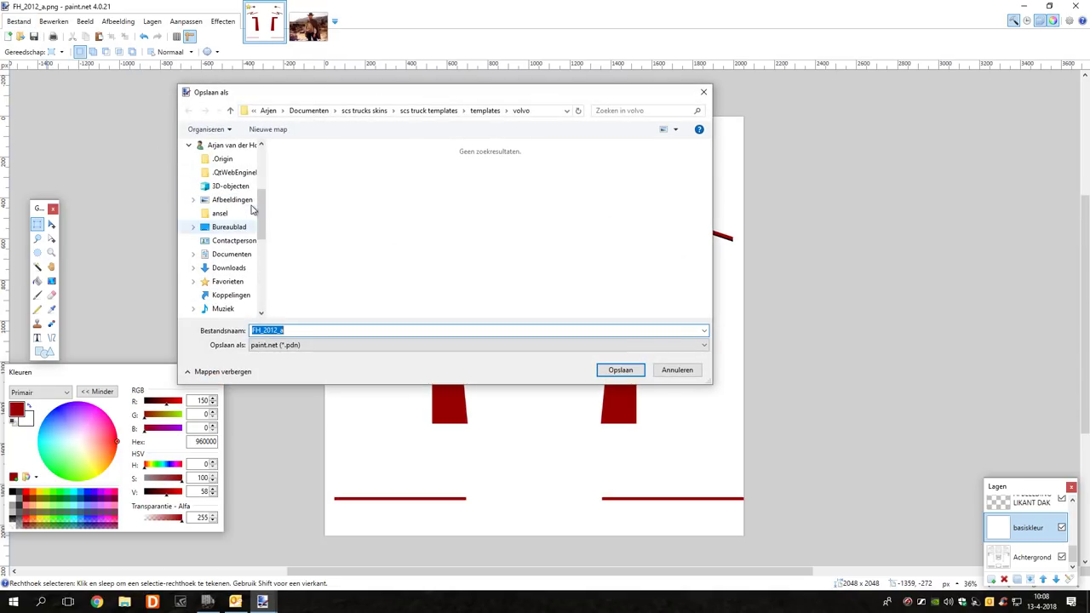
{"action": "left_click", "coordinate": [229, 246]}
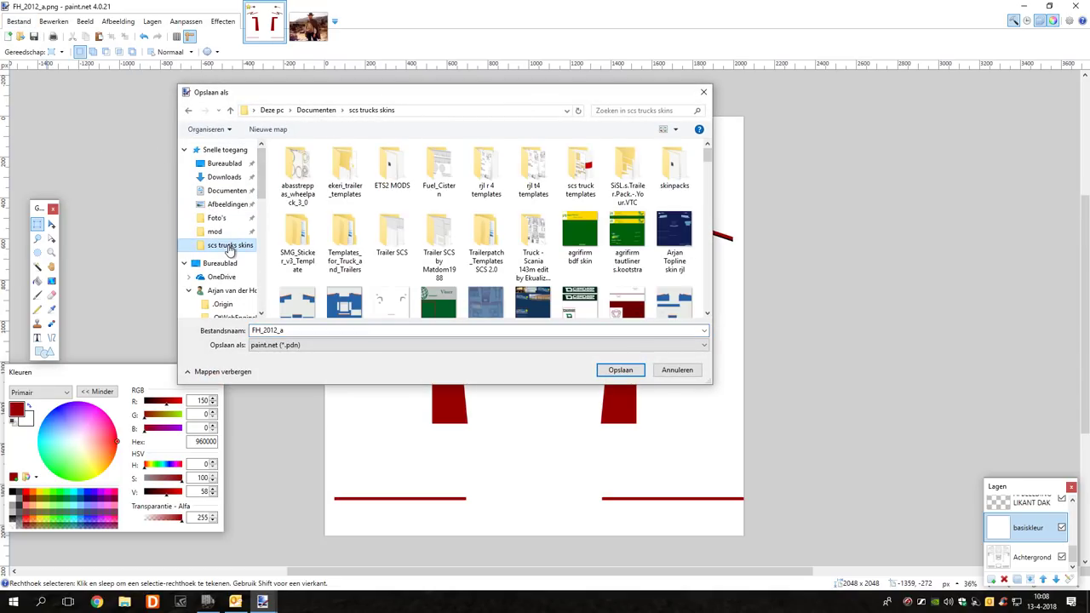
{"action": "left_click_drag", "start_coordinate": [300, 331], "coordinate": [251, 332]}
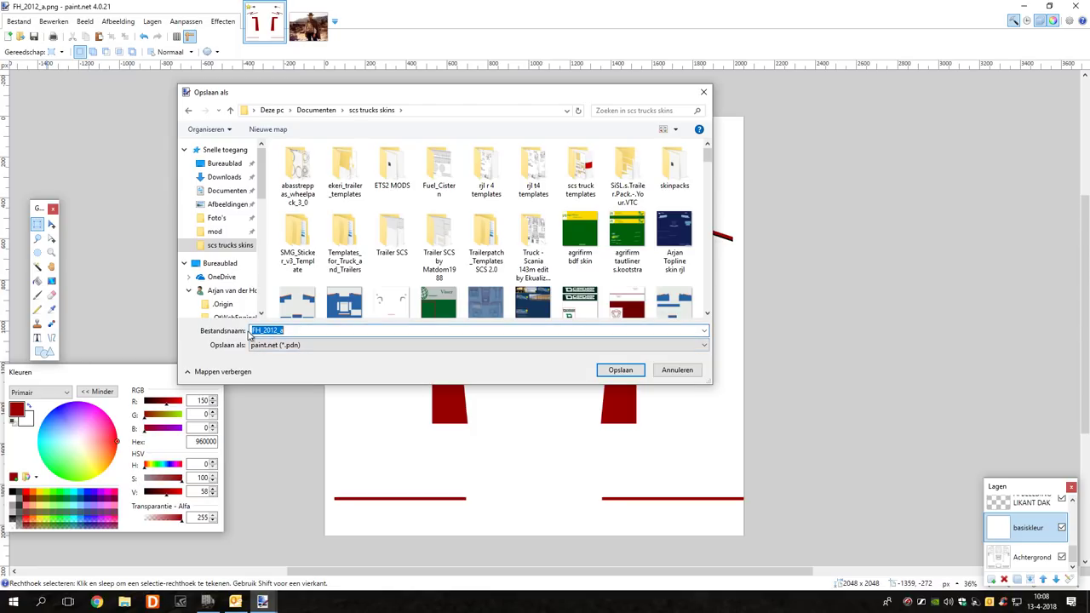
{"action": "type", "text": "Vo"}
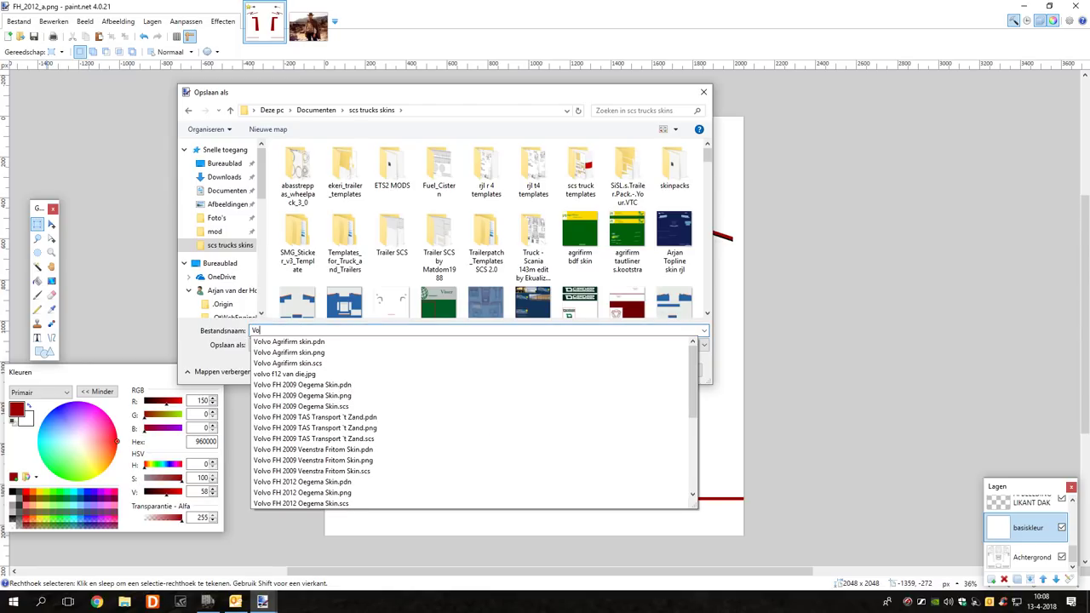
{"action": "type", "text": "lvo test skin"}
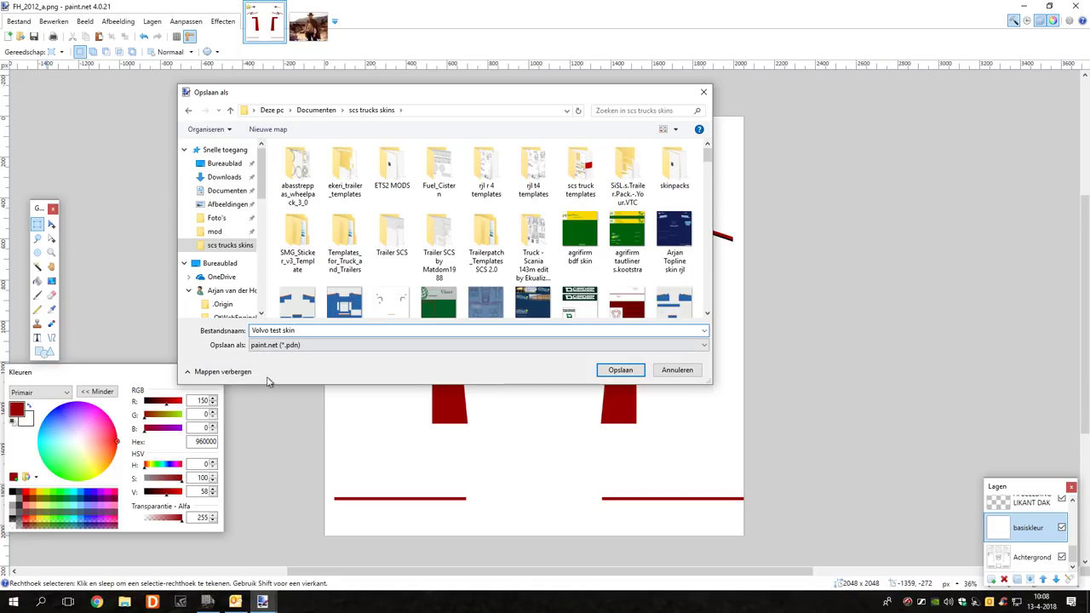
{"action": "left_click", "coordinate": [621, 371]}
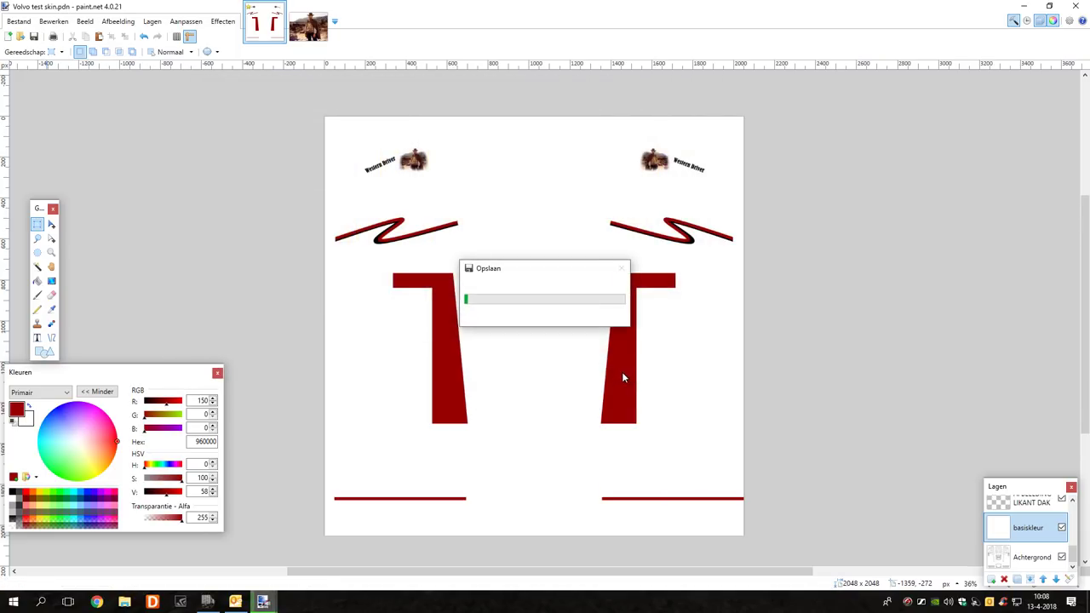
Save a flattened PNG copy named Volvo test skin in the same folder, with the colour depth determined automatically
{"action": "left_click", "coordinate": [20, 22]}
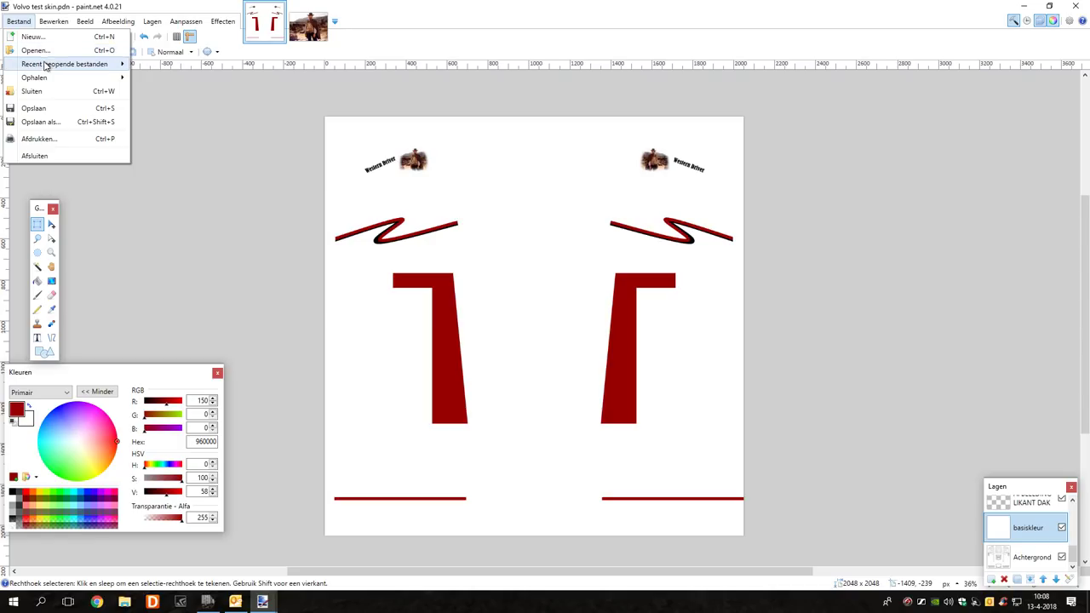
{"action": "left_click", "coordinate": [53, 122]}
{"action": "left_click", "coordinate": [383, 350]}
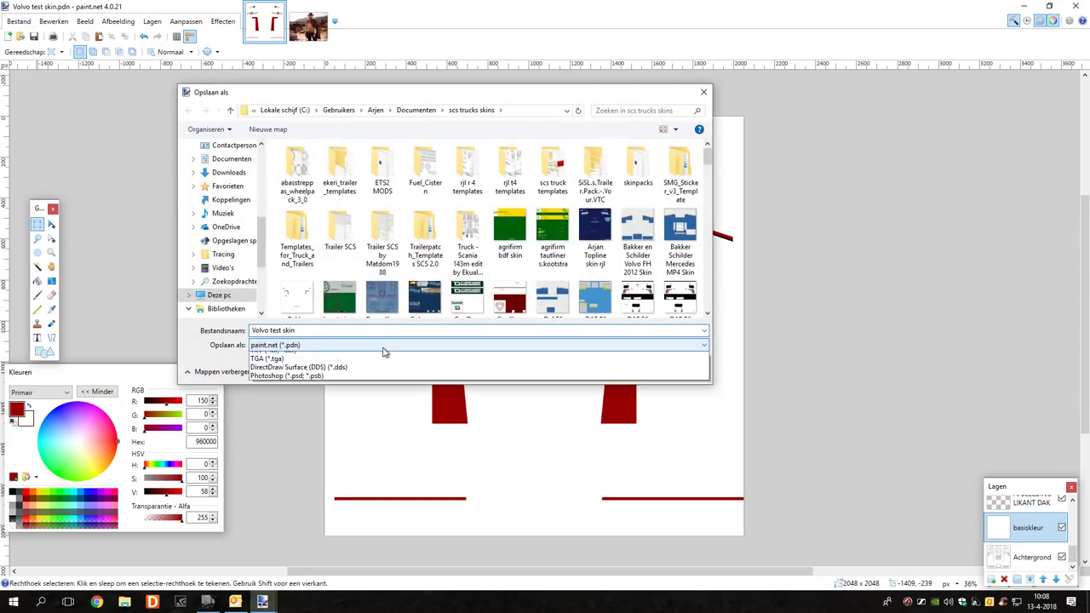
{"action": "left_click", "coordinate": [409, 383]}
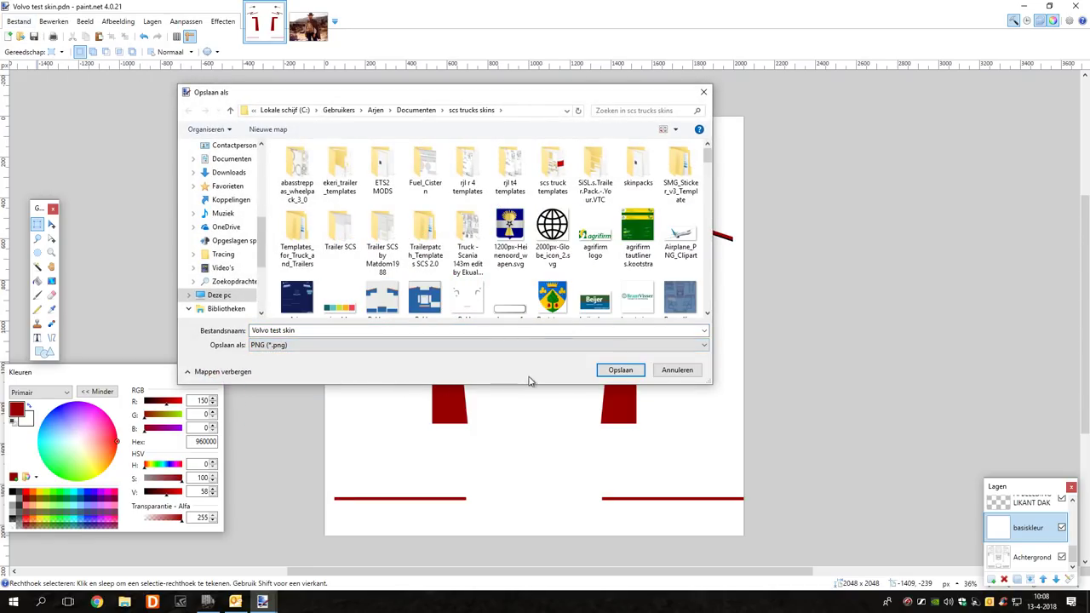
{"action": "left_click", "coordinate": [603, 371]}
{"action": "left_click", "coordinate": [622, 395]}
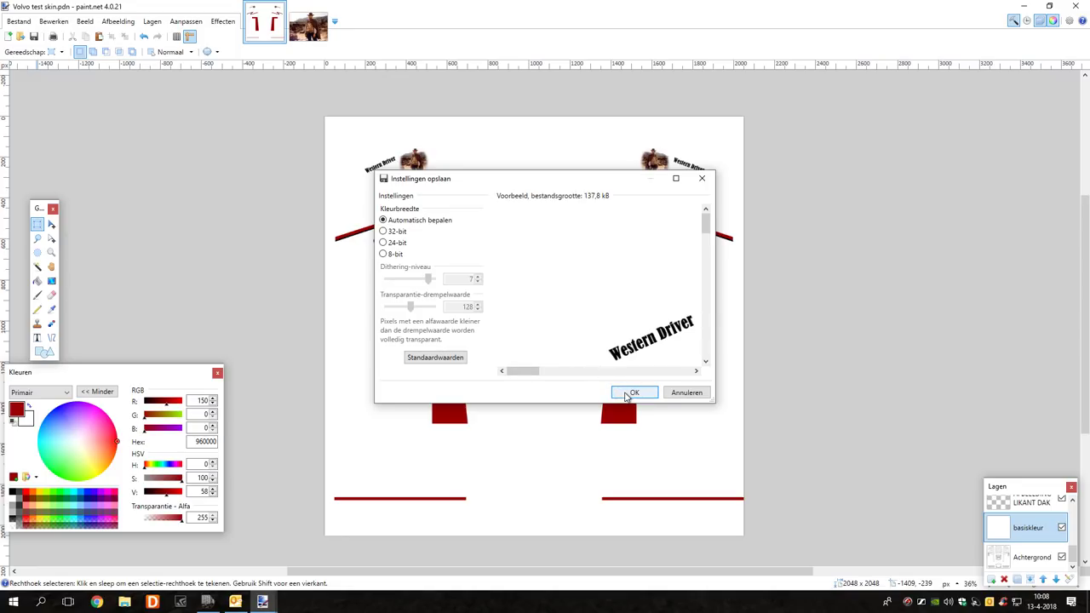
{"action": "left_click", "coordinate": [570, 336]}
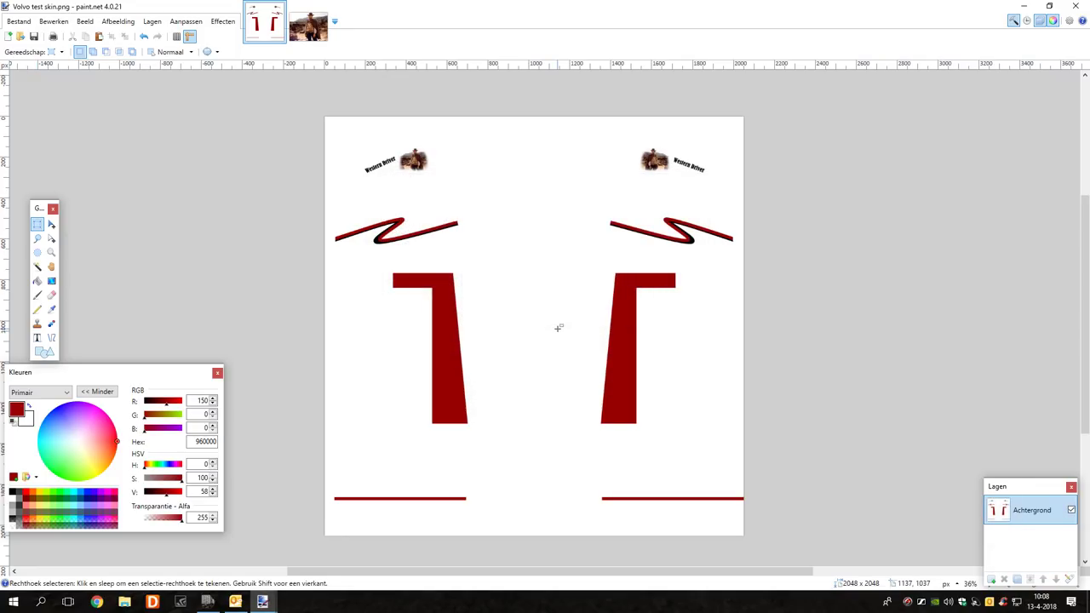
Close paint.net, switch to ETS2 Studio and choose the SCS Software Volvo FH (2012) as the base truck
{"action": "left_click", "coordinate": [1076, 7]}
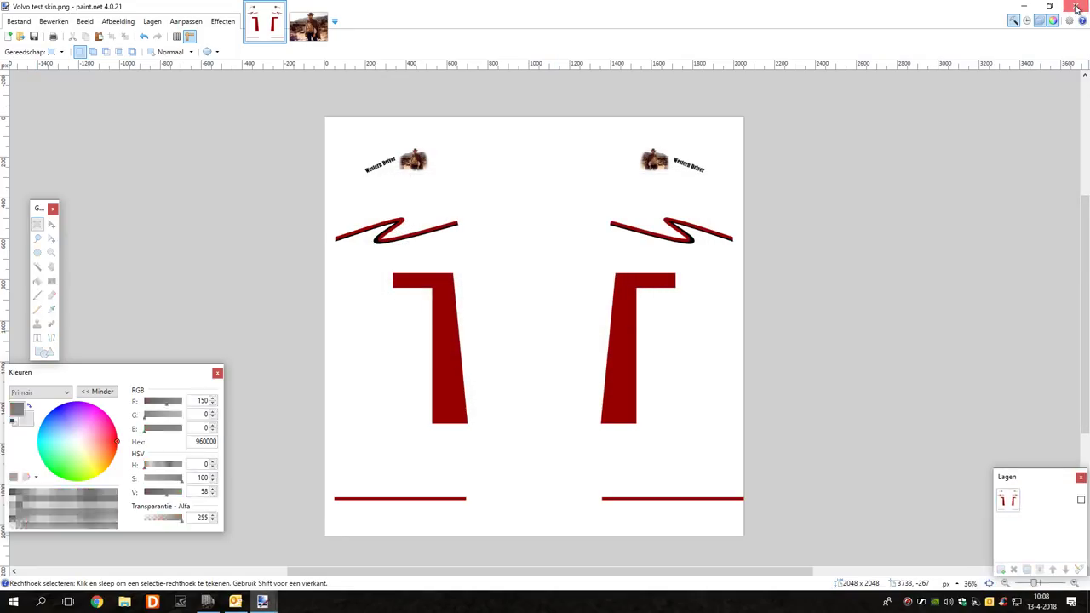
{"action": "left_click", "coordinate": [208, 602]}
{"action": "left_click", "coordinate": [629, 49]}
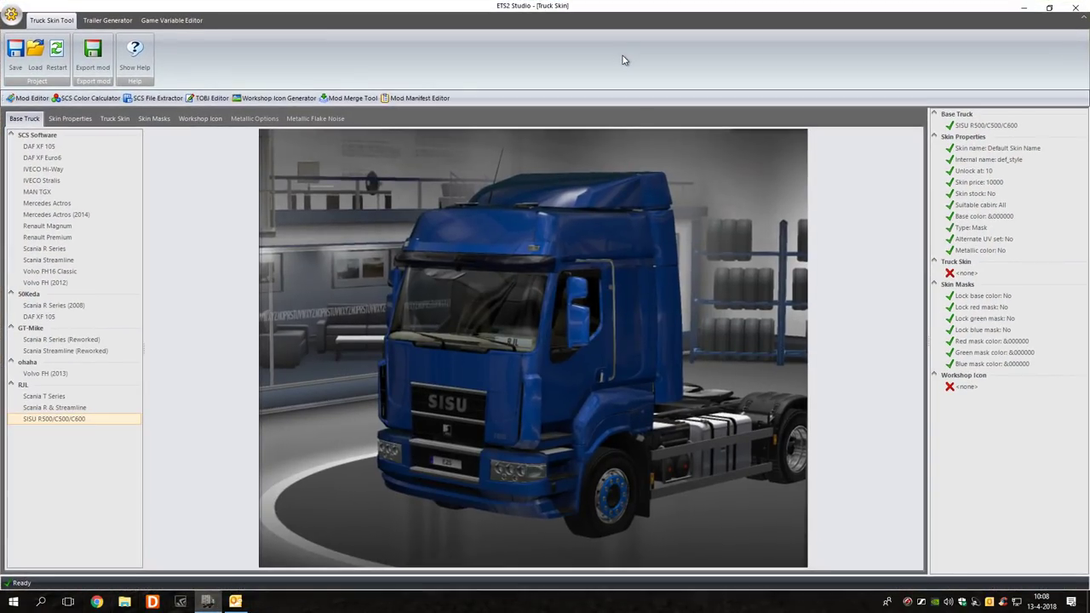
{"action": "left_click", "coordinate": [47, 283]}
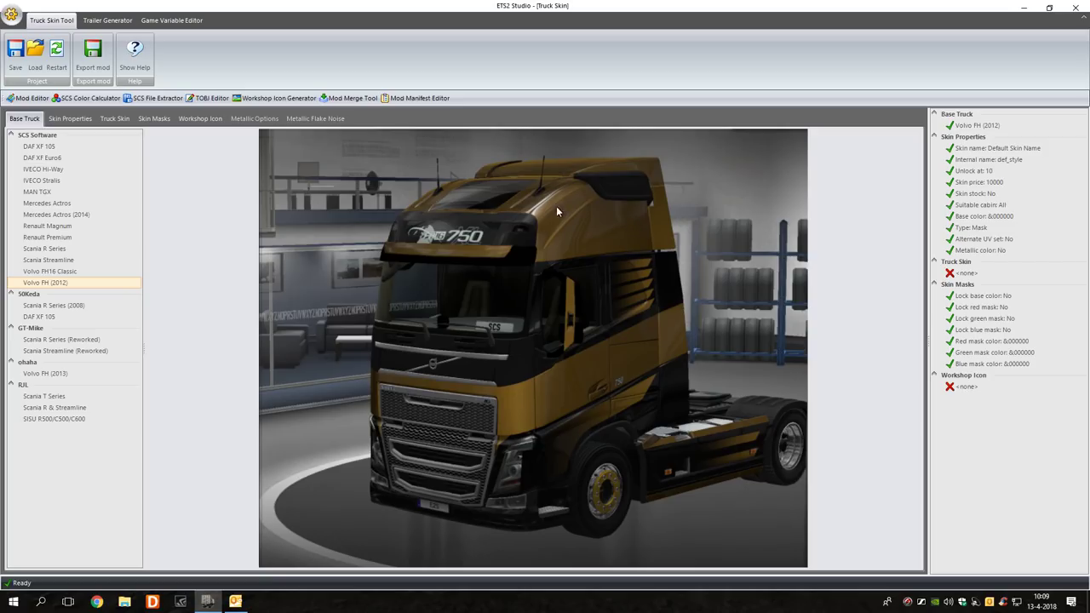
Preview the neighbouring base trucks up to the Scania R Series and reselect Volvo FH (2012)
{"action": "key", "text": "Up"}
{"action": "key", "text": "Up"}
{"action": "key", "text": "Up"}
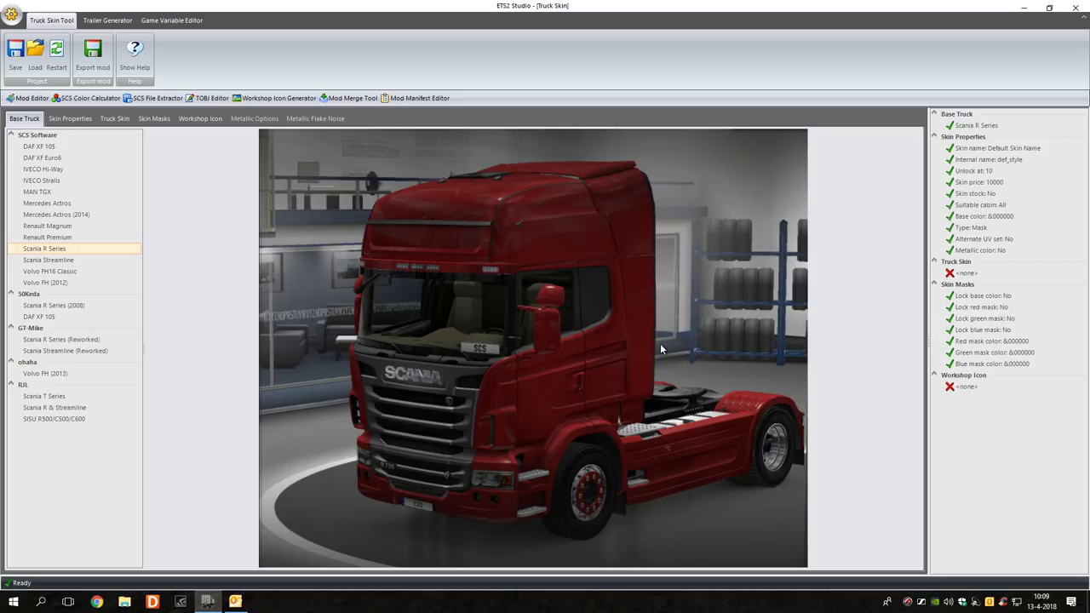
{"action": "left_click", "coordinate": [70, 285]}
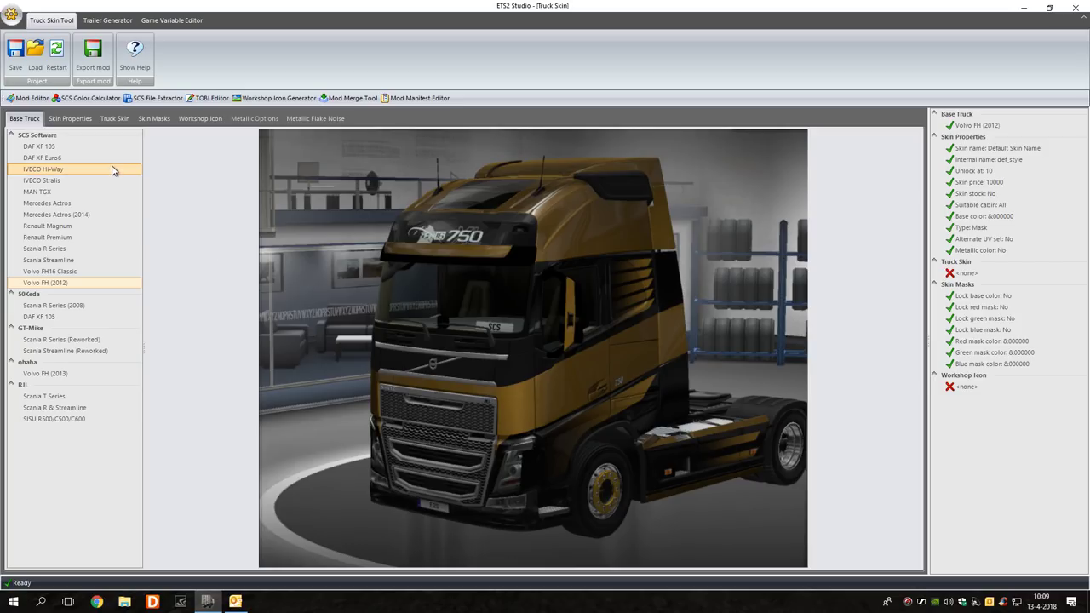
Name the skin Volvo test skin and give it the internal name voltesskin in the skin properties
{"action": "left_click", "coordinate": [73, 120]}
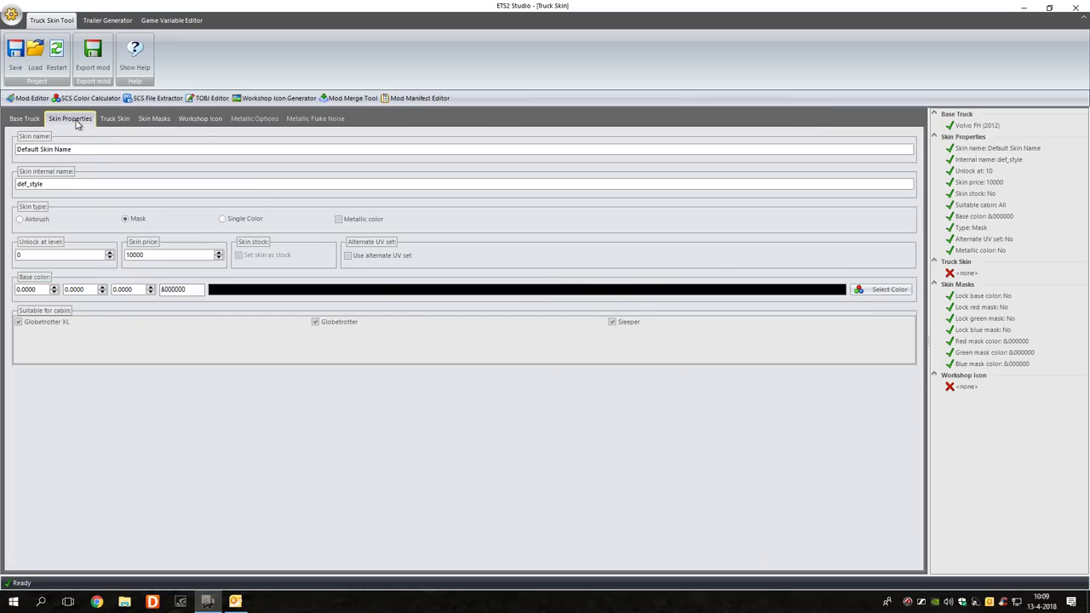
{"action": "left_click_drag", "start_coordinate": [80, 148], "coordinate": [11, 151]}
{"action": "type", "text": "Volvo"}
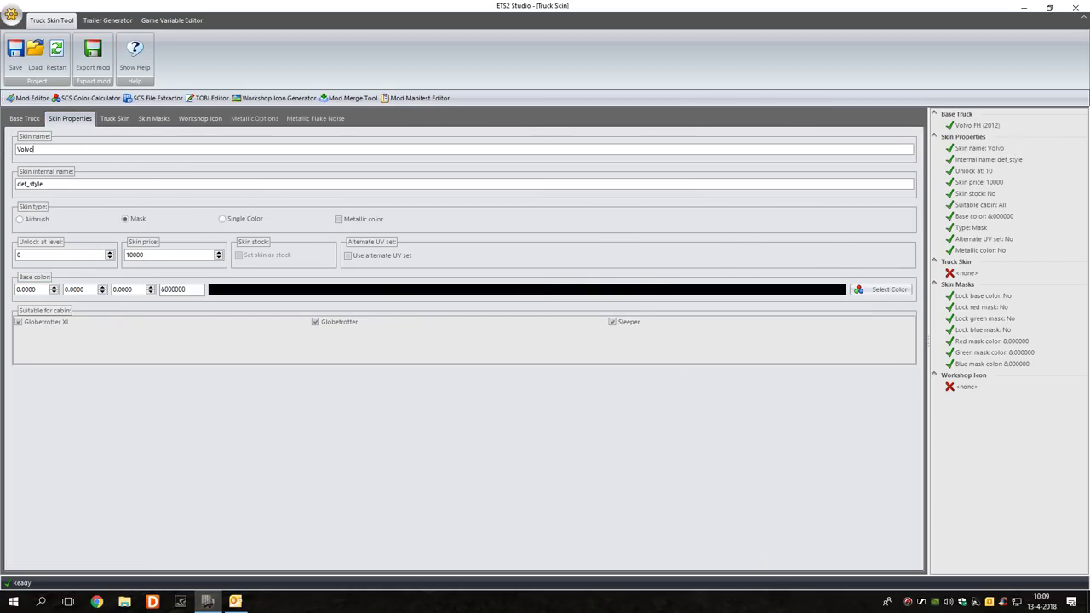
{"action": "type", "text": " test skin"}
{"action": "left_click_drag", "start_coordinate": [46, 185], "coordinate": [6, 183]}
{"action": "type", "text": "volte"}
Make the skin an Airbrush type set as stock, with a skin price of 1
{"action": "left_click", "coordinate": [22, 220]}
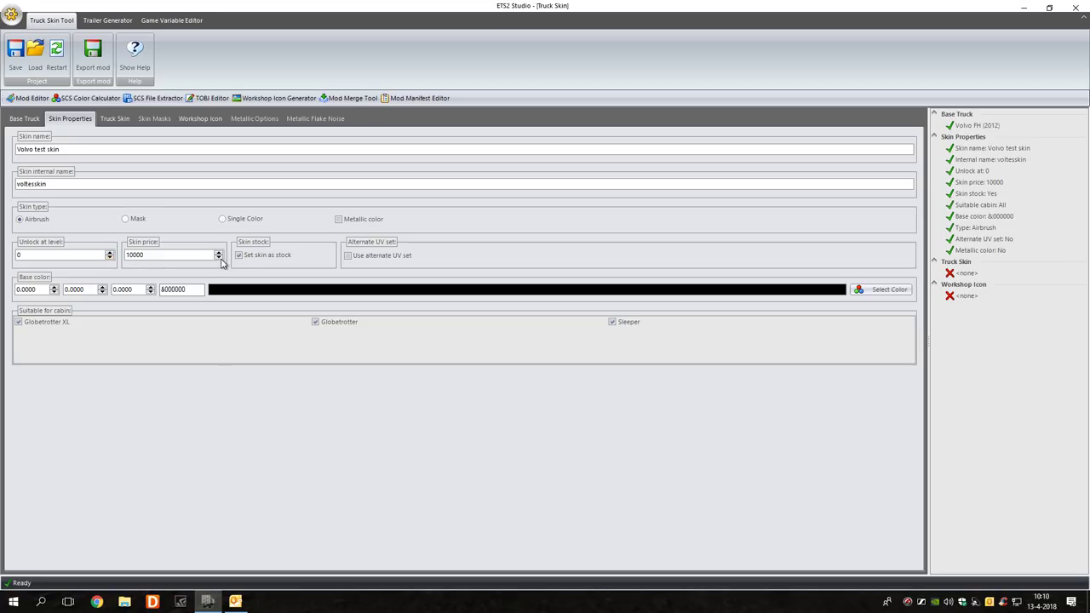
{"action": "left_click", "coordinate": [219, 260]}
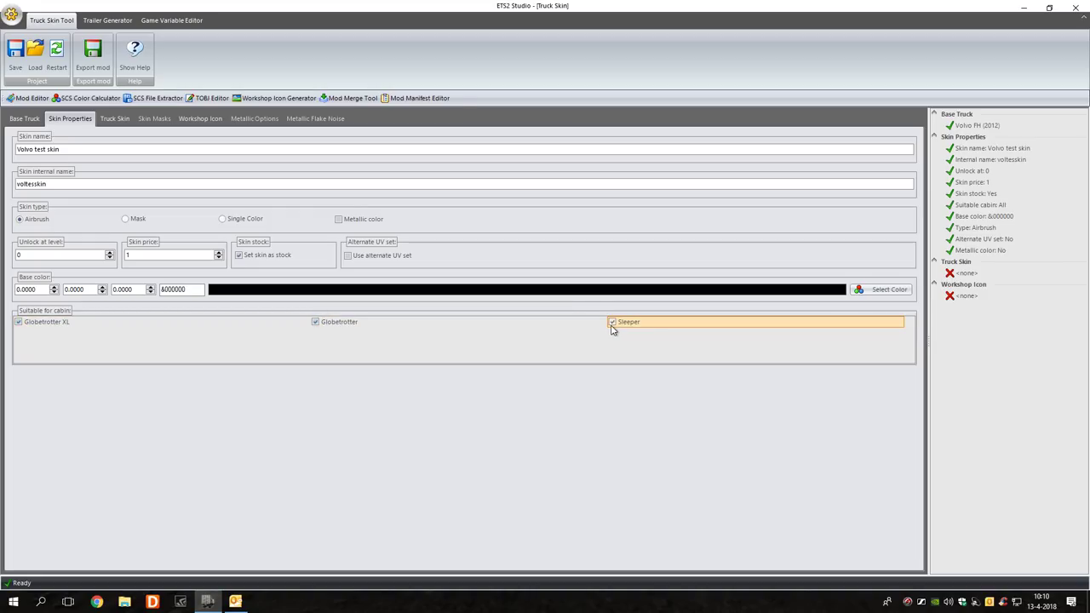
Load Volvo test skin.png from the scs trucks skins folder as the truck skin image and use the default workshop icon
{"action": "left_click", "coordinate": [119, 120]}
{"action": "left_click", "coordinate": [68, 149]}
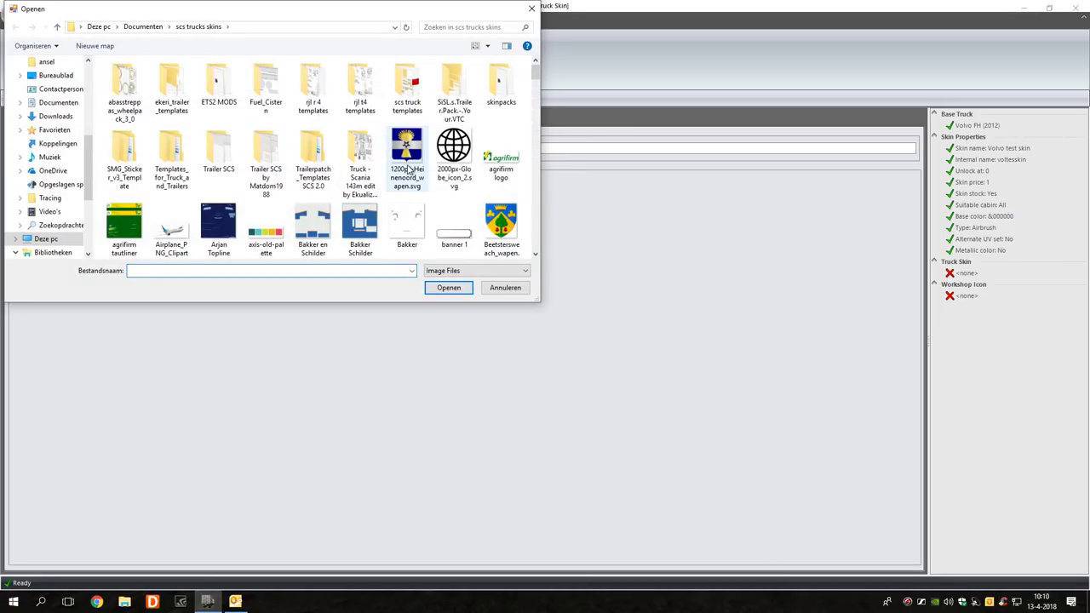
{"action": "left_click_drag", "start_coordinate": [537, 77], "coordinate": [516, 259]}
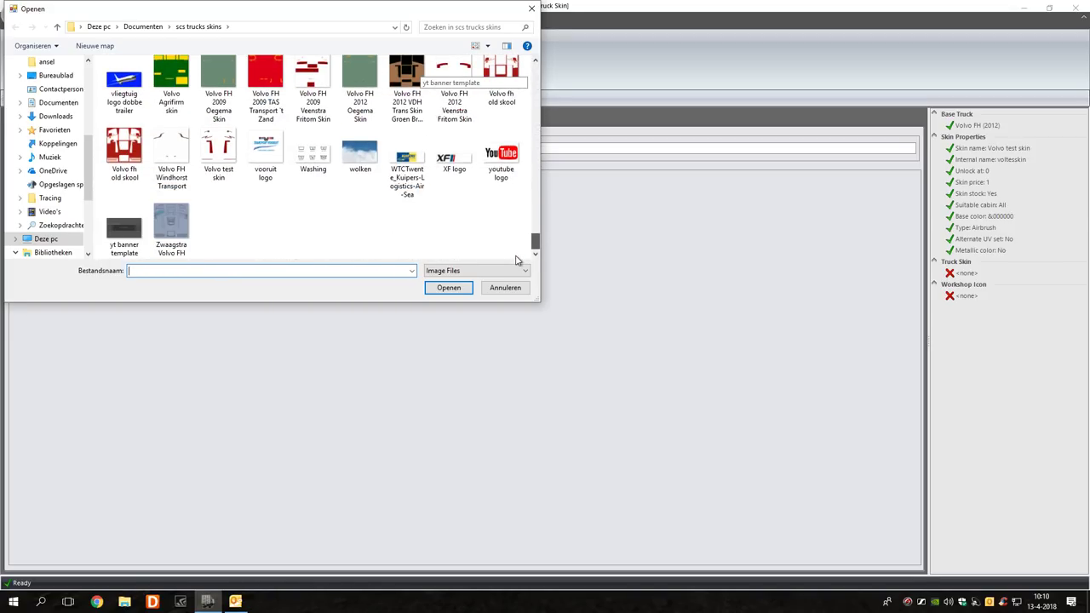
{"action": "left_click", "coordinate": [228, 149]}
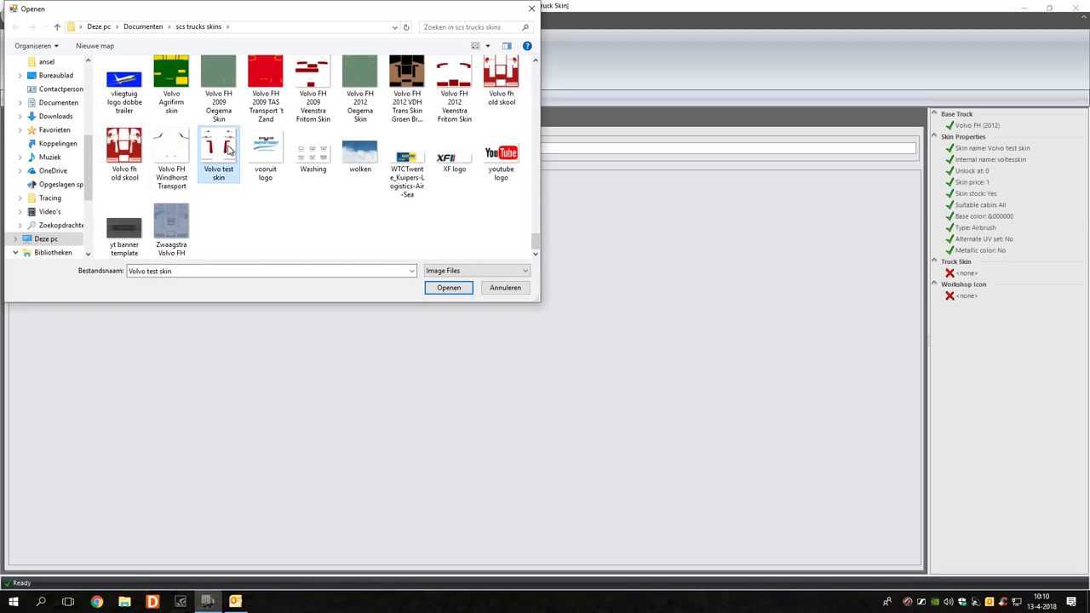
{"action": "left_click", "coordinate": [449, 288]}
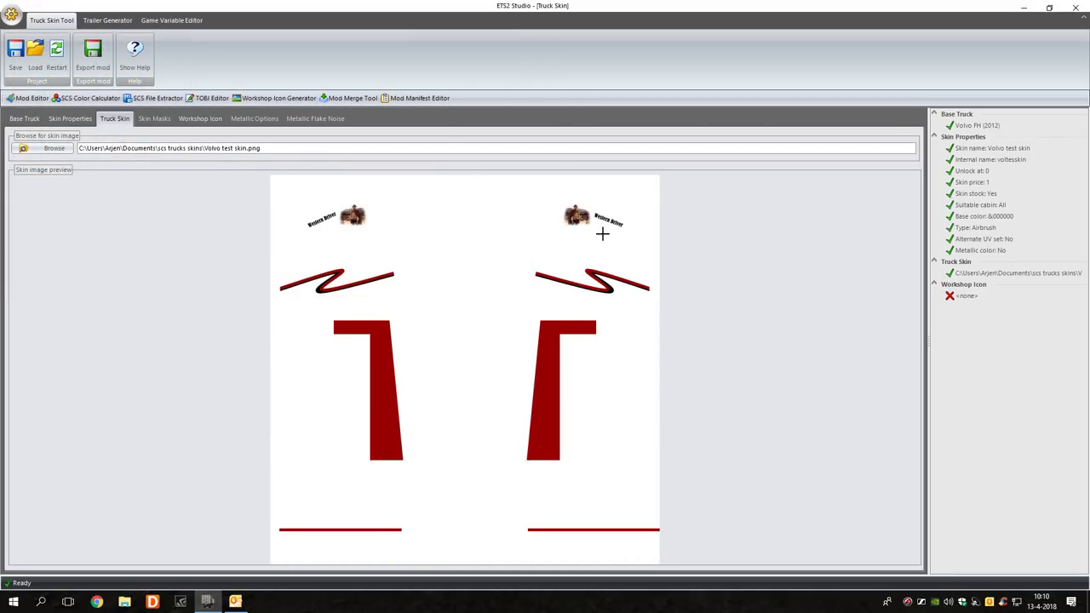
{"action": "left_click", "coordinate": [203, 119]}
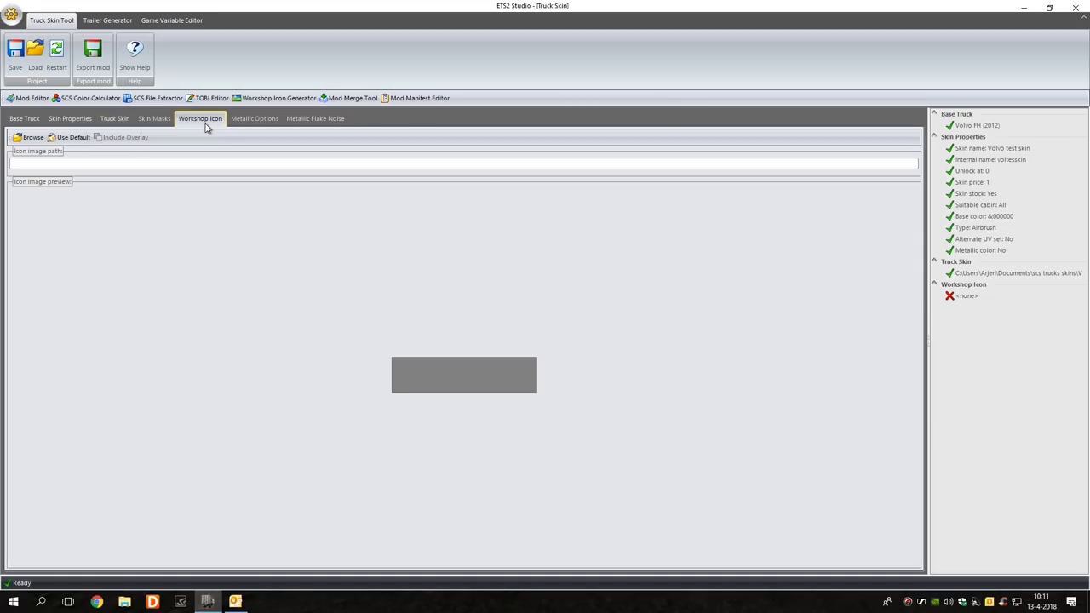
{"action": "left_click", "coordinate": [72, 138]}
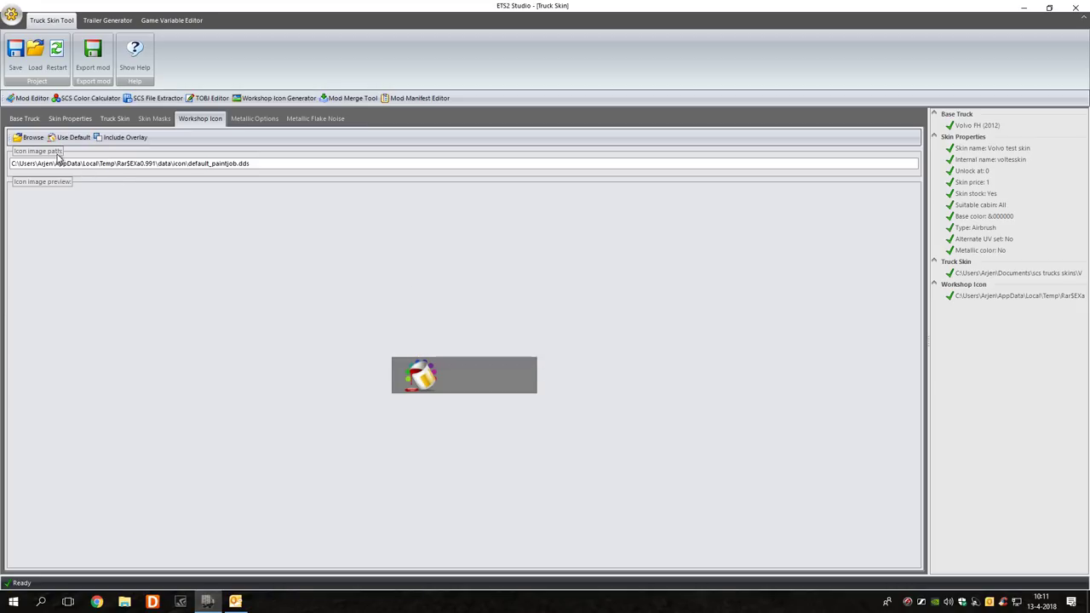
Minimise ETS2 Studio, start paint.net and create a new image 256 pixels wide and 64 pixels high
{"action": "left_click", "coordinate": [1024, 10]}
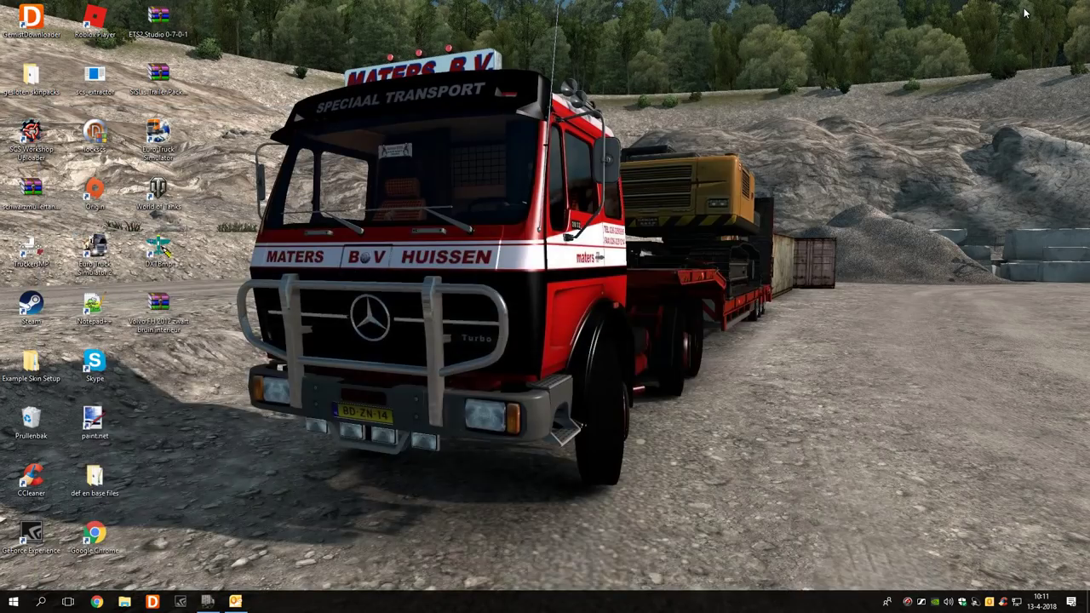
{"action": "double_click", "coordinate": [102, 422]}
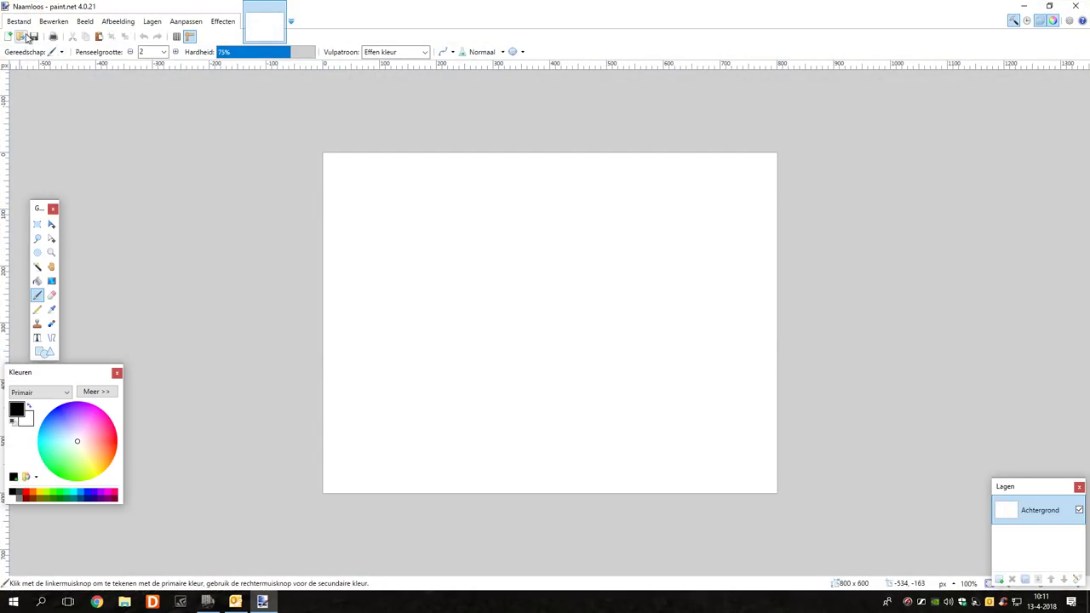
{"action": "left_click", "coordinate": [25, 25]}
{"action": "left_click", "coordinate": [34, 38]}
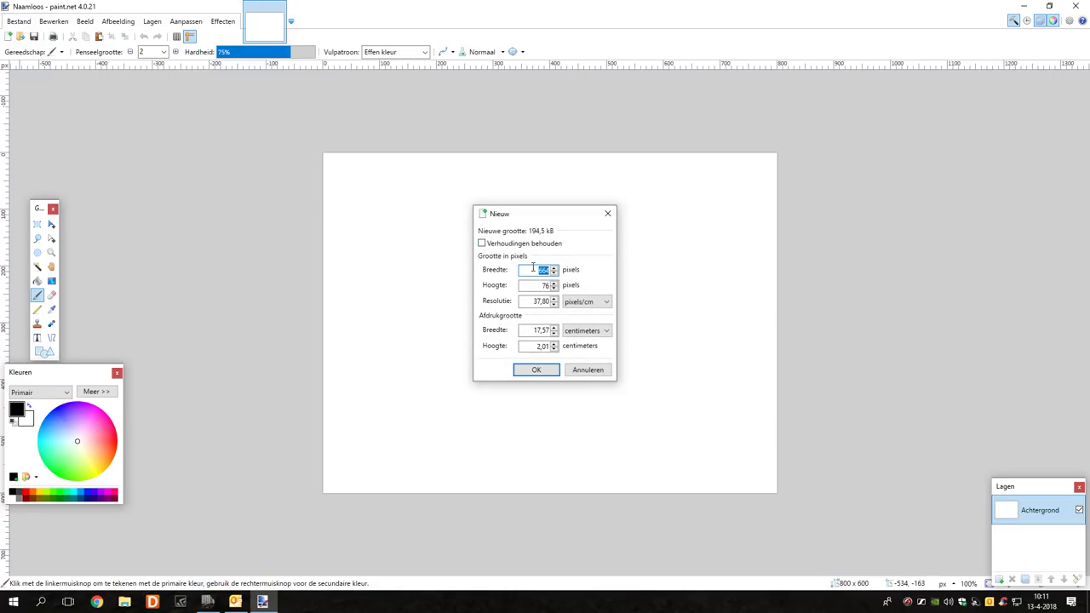
{"action": "type", "text": "256"}
{"action": "left_click", "coordinate": [547, 287]}
{"action": "left_click_drag", "start_coordinate": [551, 286], "coordinate": [537, 287]}
{"action": "type", "text": "64"}
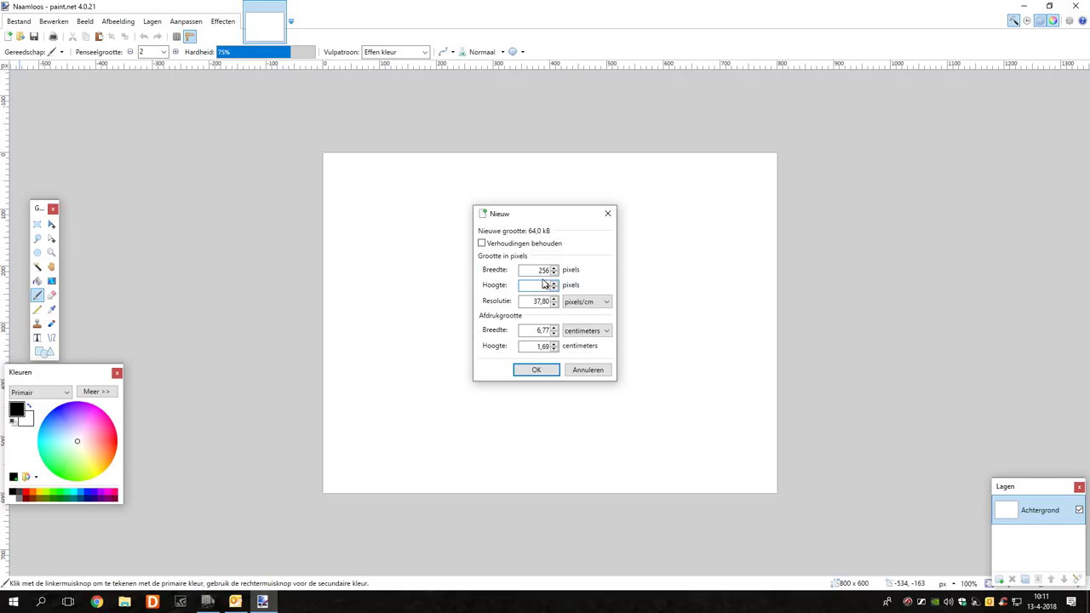
{"action": "left_click", "coordinate": [535, 370]}
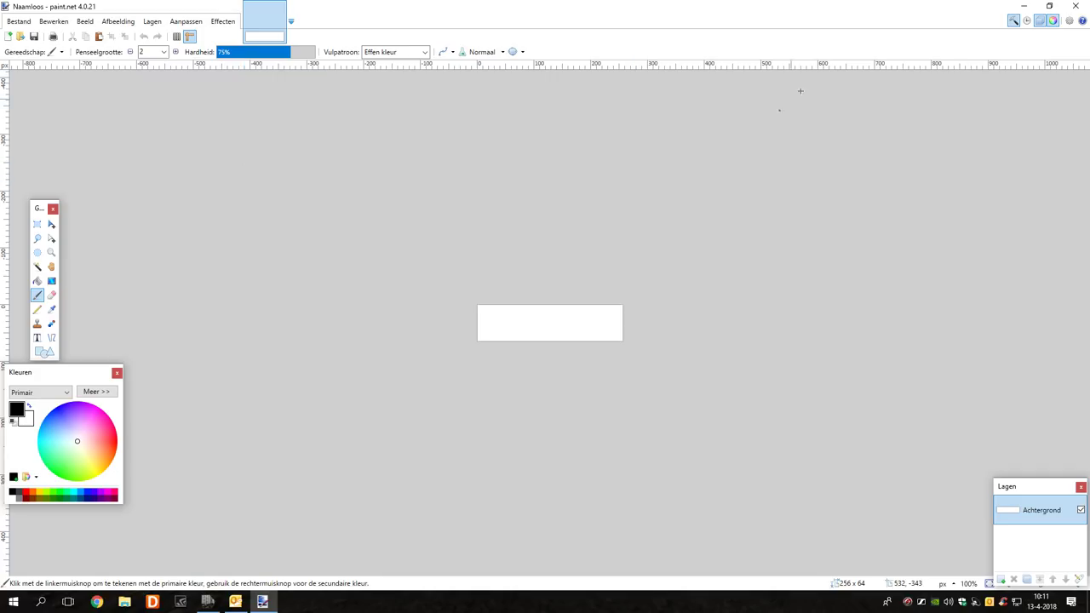
{"action": "left_click", "coordinate": [18, 22]}
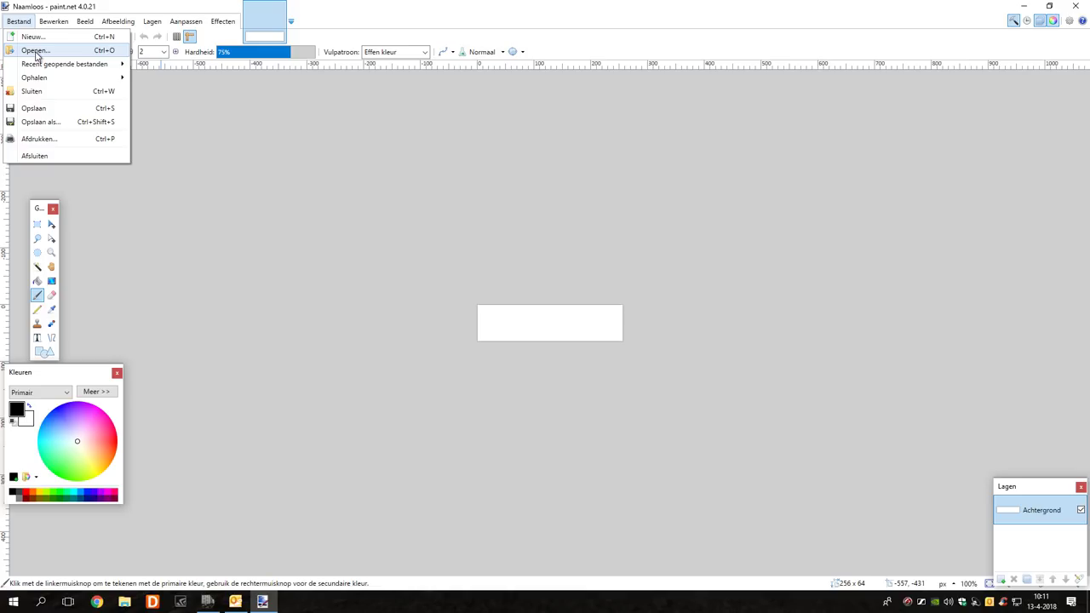
{"action": "left_click", "coordinate": [35, 51]}
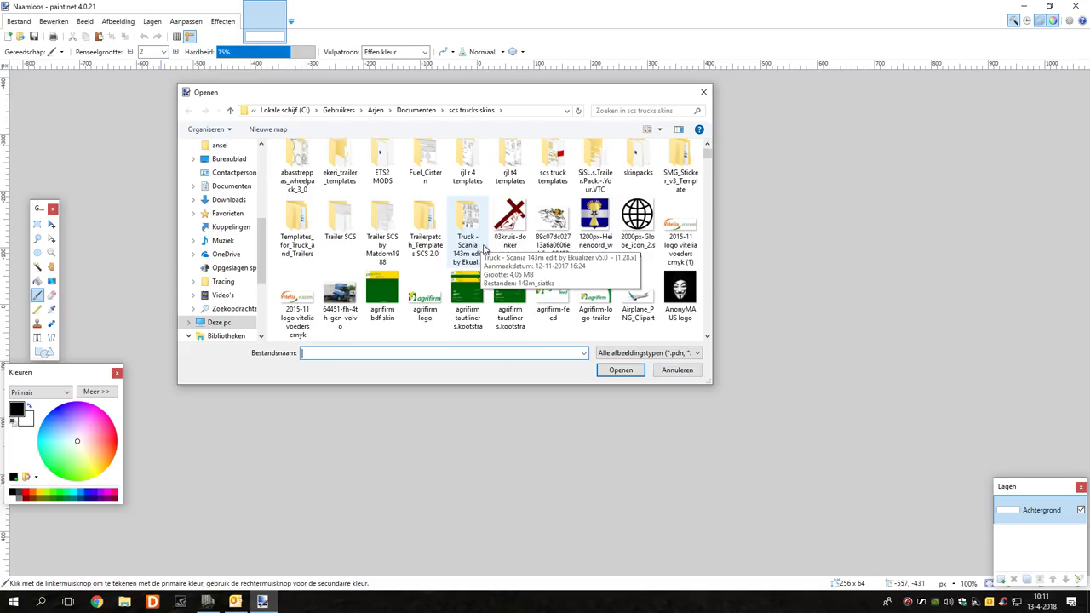
{"action": "scroll", "coordinate": [484, 247], "scroll_direction": "down", "scroll_amount": 5}
{"action": "scroll", "coordinate": [484, 247], "scroll_direction": "down", "scroll_amount": 1}
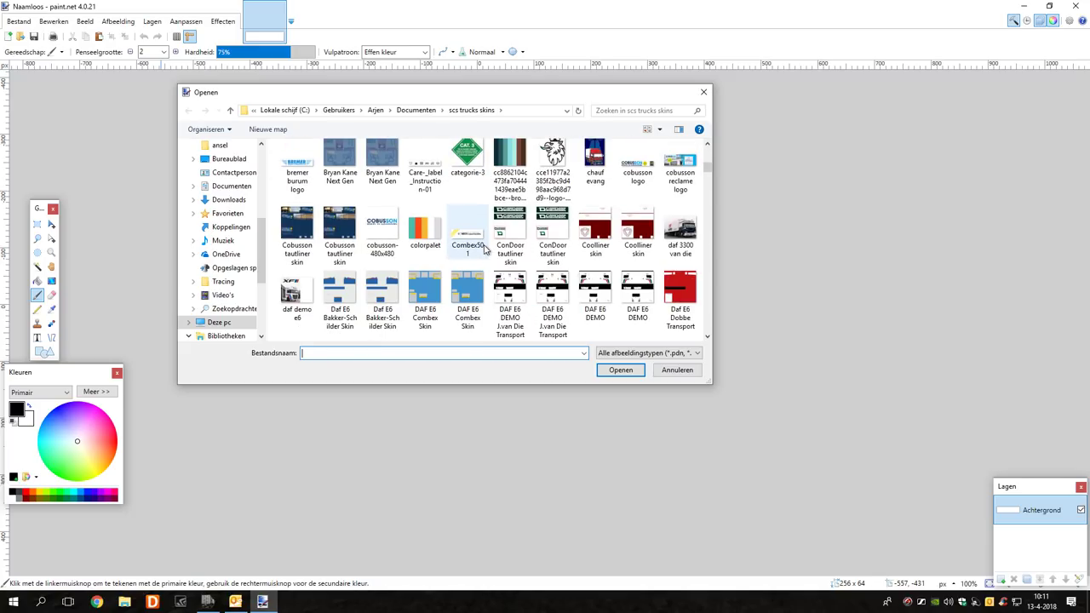
{"action": "scroll", "coordinate": [484, 247], "scroll_direction": "down", "scroll_amount": 2}
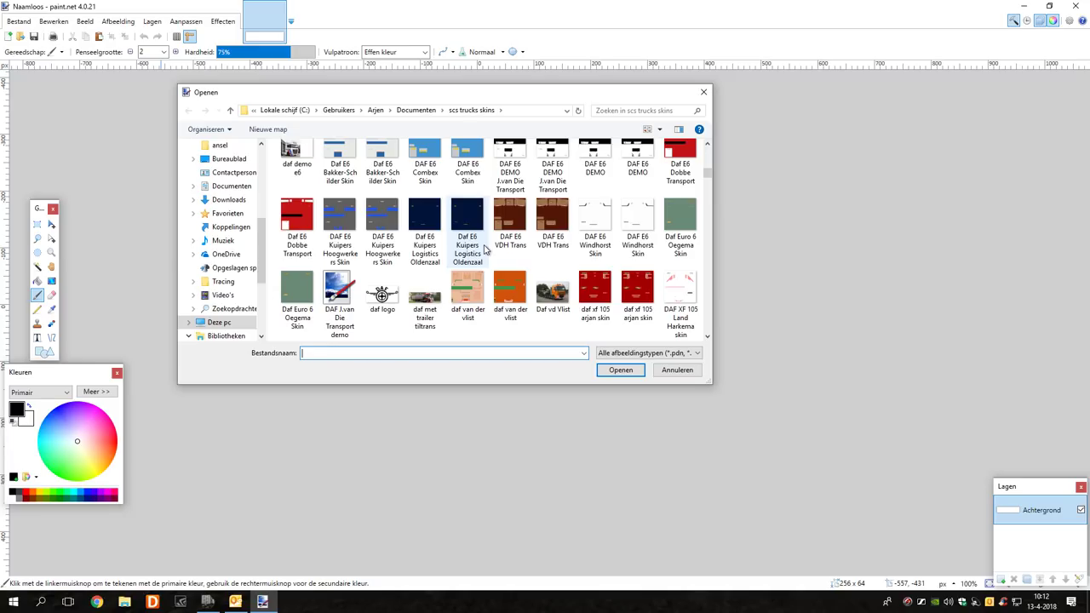
{"action": "scroll", "coordinate": [484, 247], "scroll_direction": "down", "scroll_amount": 2}
{"action": "scroll", "coordinate": [484, 247], "scroll_direction": "down", "scroll_amount": 2}
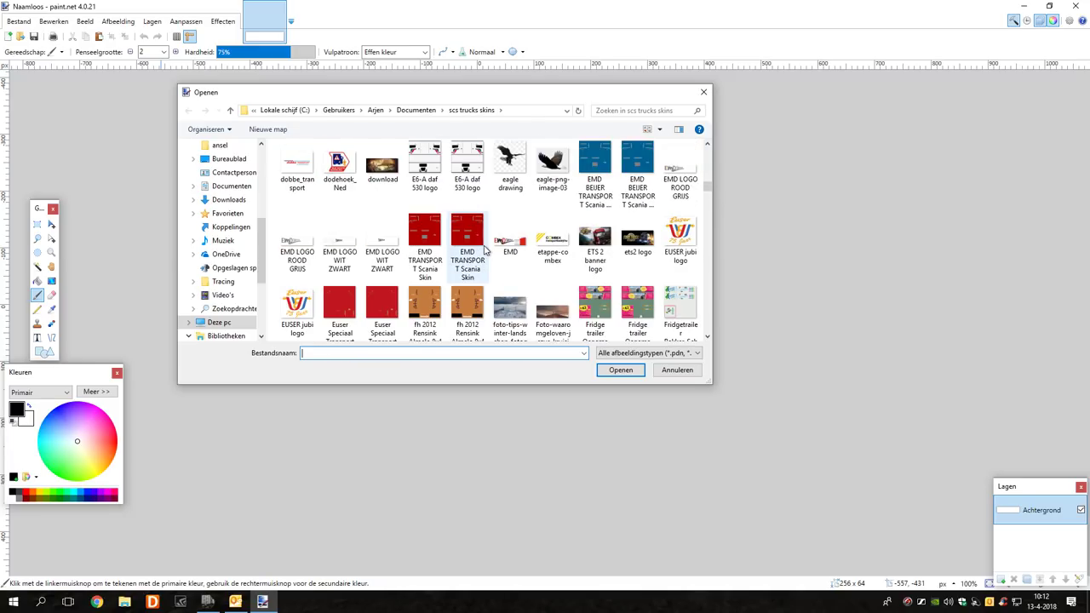
{"action": "left_click", "coordinate": [703, 91]}
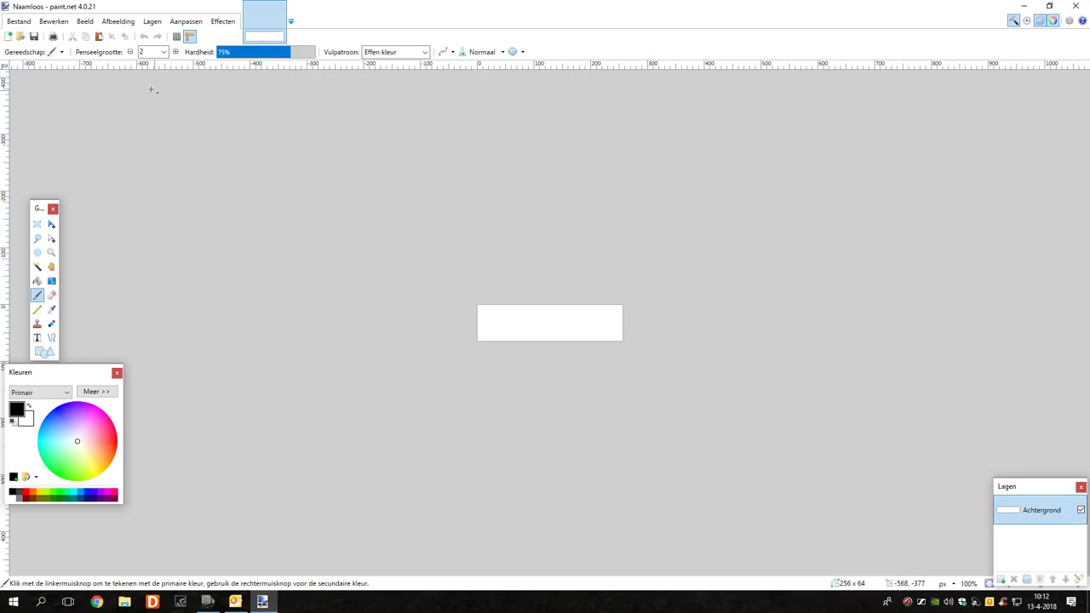
Add a new layer and write the text Volvo test skin on it in Arial Black, size 18
{"action": "left_click", "coordinate": [151, 21]}
{"action": "left_click", "coordinate": [175, 37]}
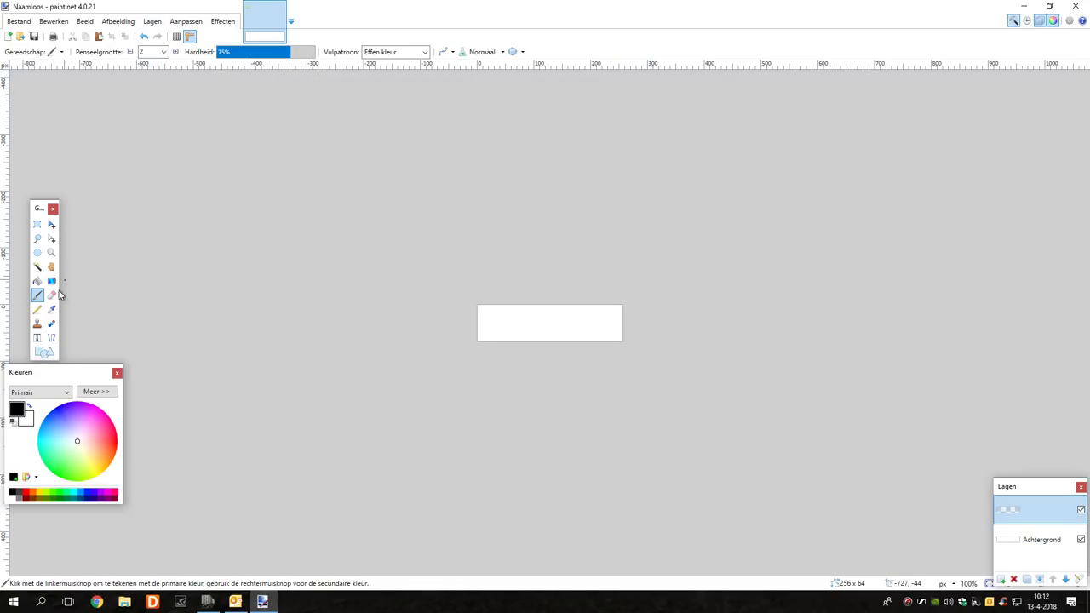
{"action": "left_click", "coordinate": [37, 339]}
{"action": "left_click", "coordinate": [482, 313]}
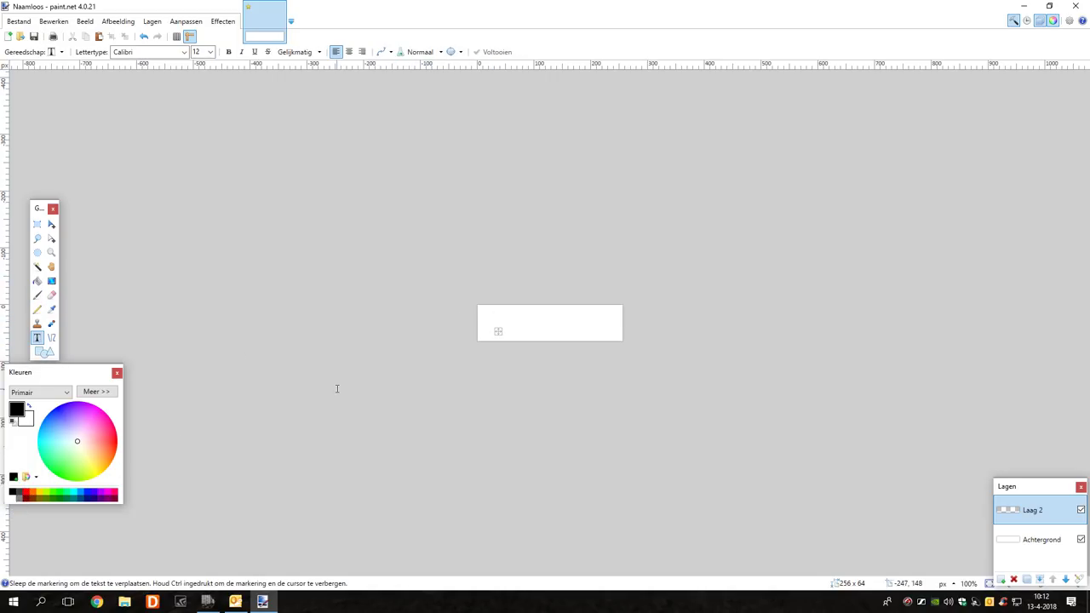
{"action": "left_click", "coordinate": [186, 52]}
{"action": "scroll", "coordinate": [173, 105], "scroll_direction": "up", "scroll_amount": 10}
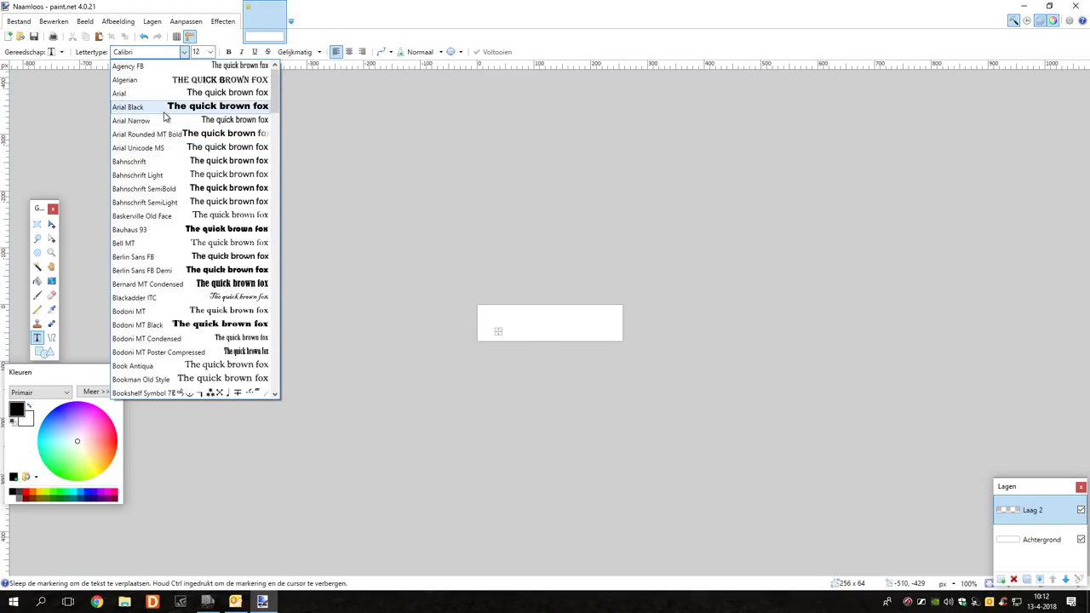
{"action": "left_click", "coordinate": [163, 111]}
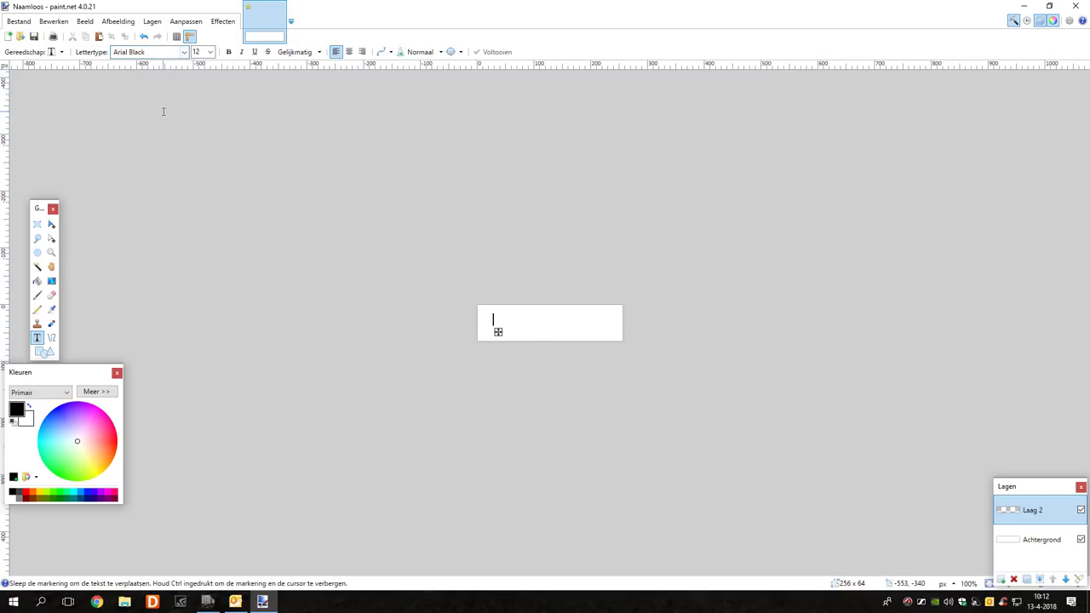
{"action": "left_click", "coordinate": [210, 52]}
{"action": "left_click", "coordinate": [209, 124]}
{"action": "type", "text": "Volvo test skin"}
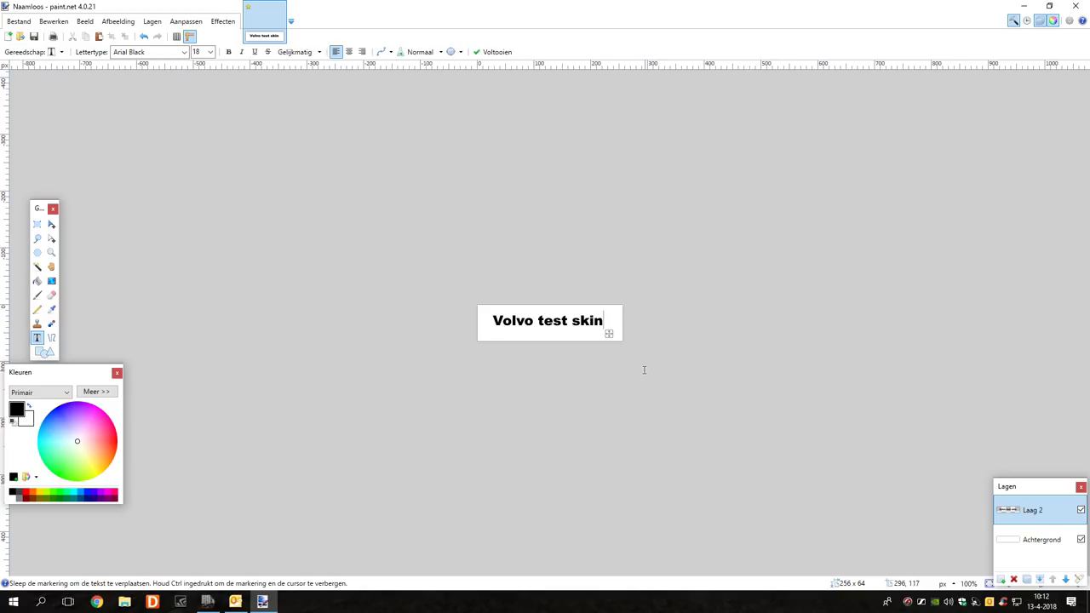
Move the text slightly closer to the image's left edge, finalise it and merge its layer down into the background
{"action": "left_click_drag", "start_coordinate": [609, 333], "coordinate": [598, 339]}
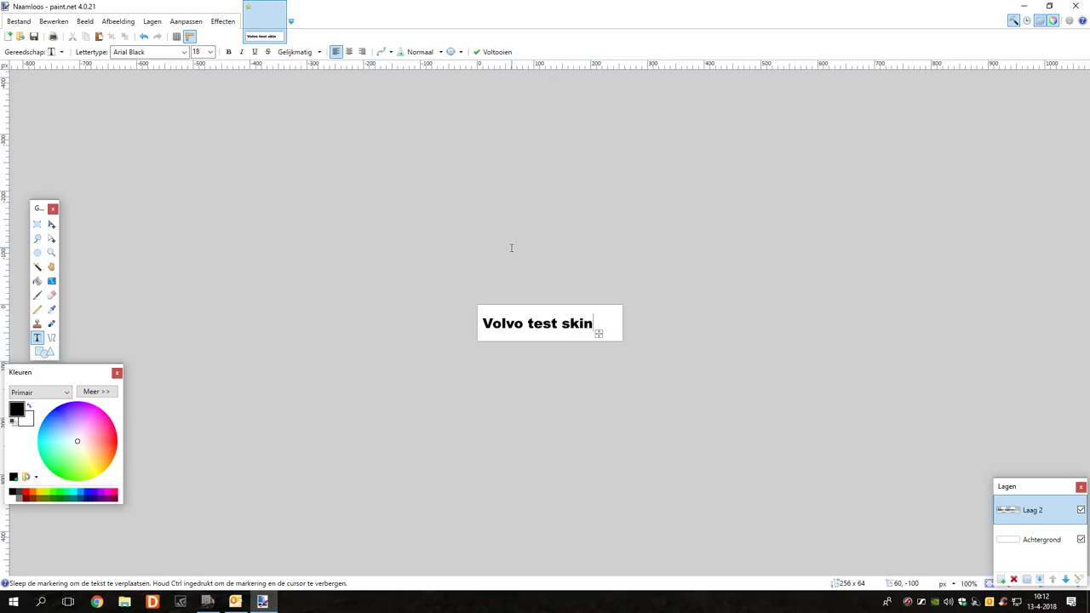
{"action": "left_click", "coordinate": [504, 52]}
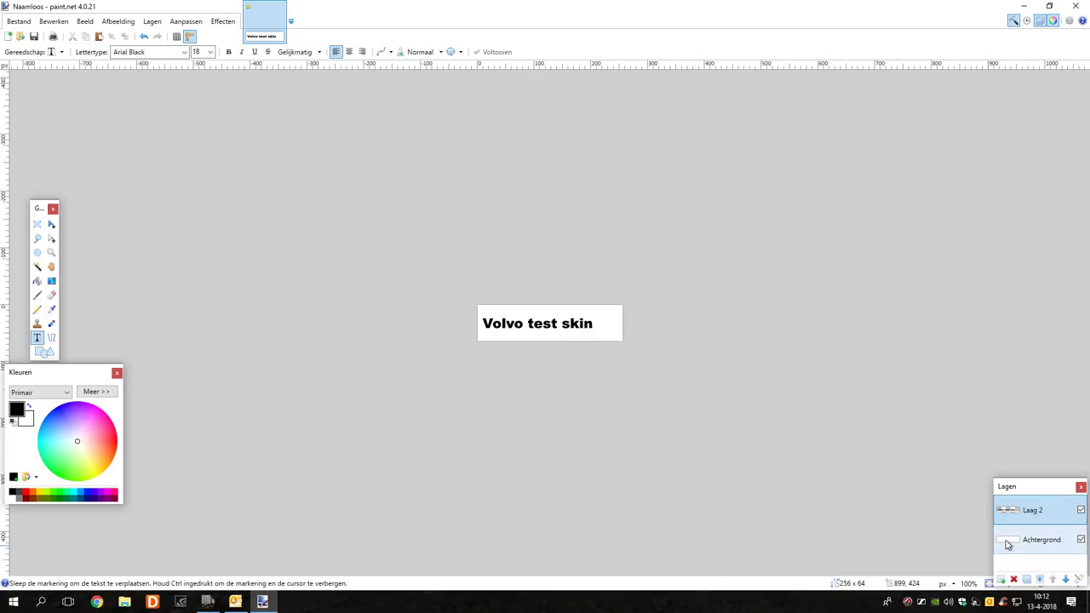
{"action": "left_click", "coordinate": [1041, 580]}
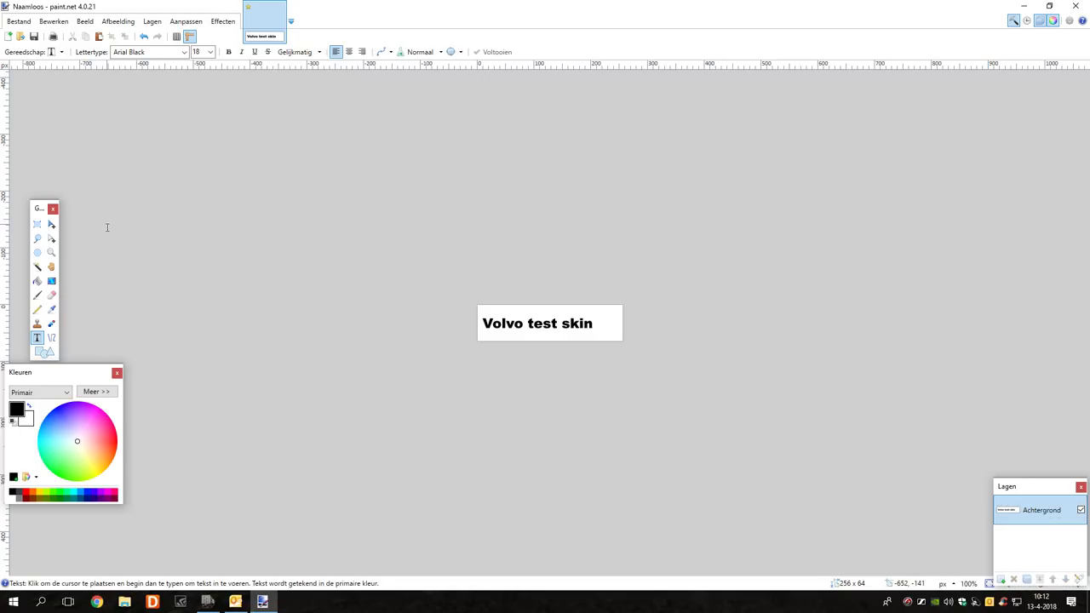
Select a full-height strip about 25 × 64 pixels at the image's right edge and cut it out
{"action": "left_click", "coordinate": [36, 223]}
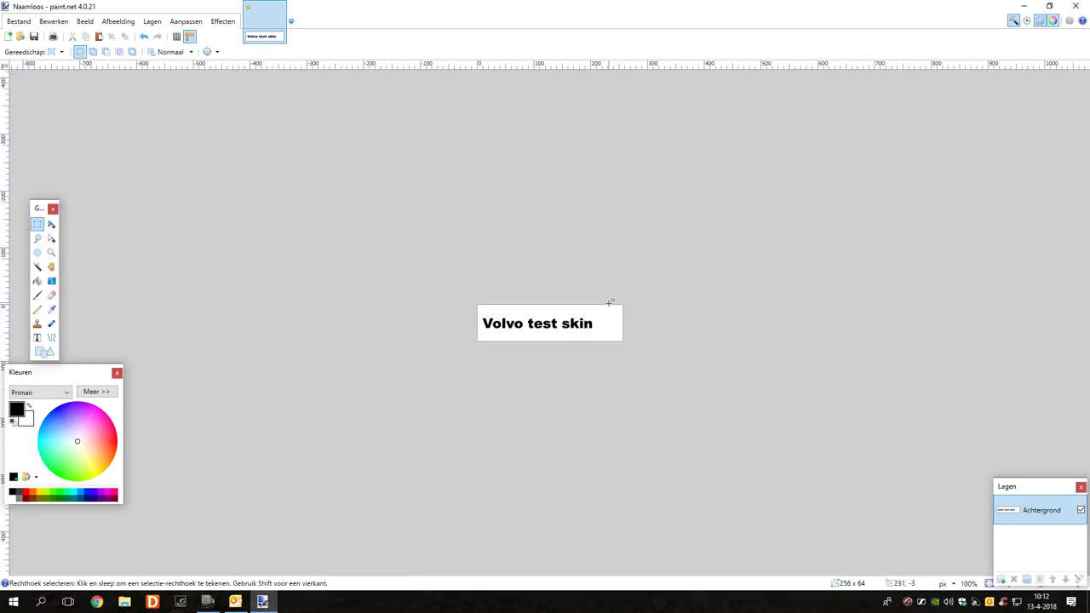
{"action": "left_click_drag", "start_coordinate": [609, 304], "coordinate": [623, 342]}
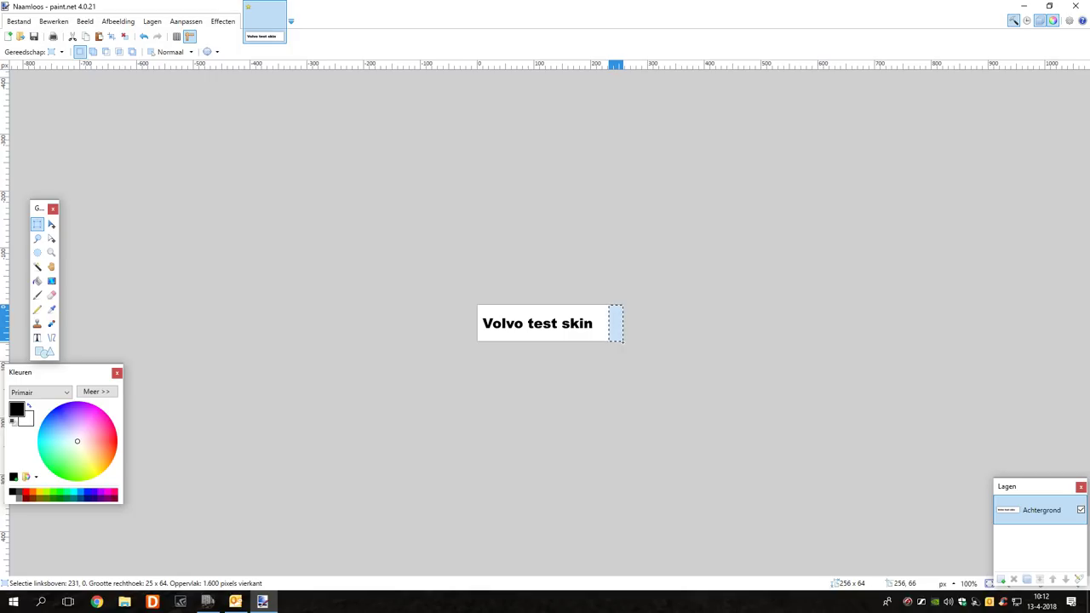
{"action": "left_click", "coordinate": [73, 38]}
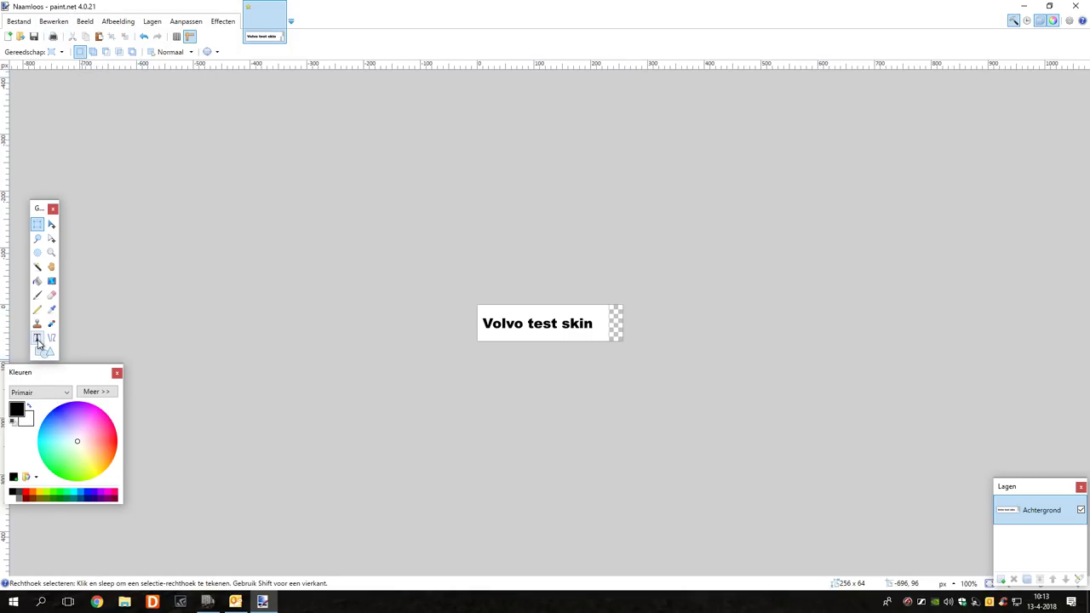
Fill the transparent strip at the image's right edge with dark grey
{"action": "left_click", "coordinate": [21, 500]}
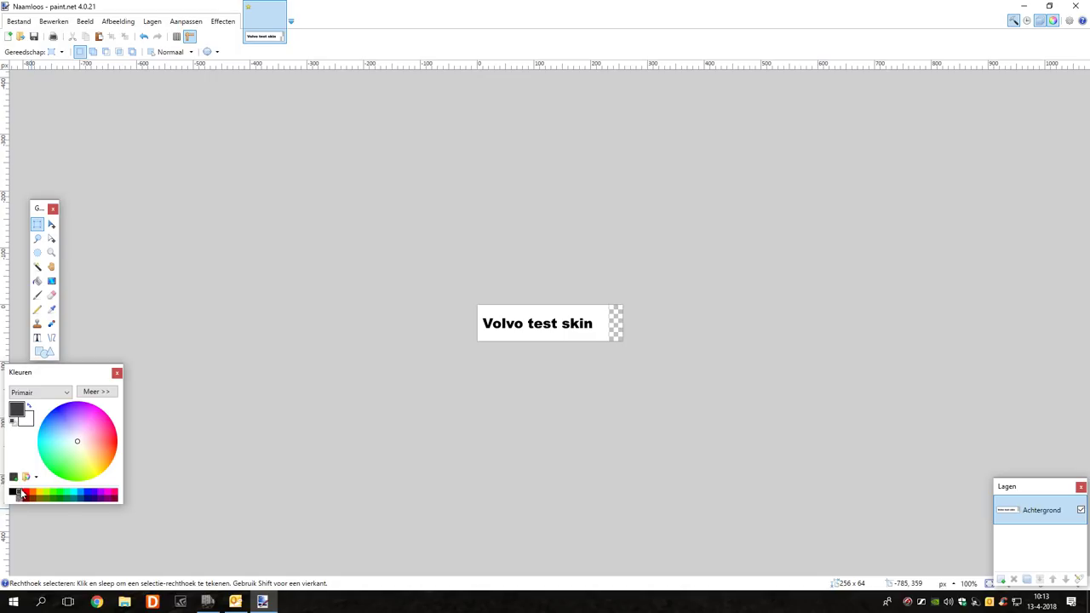
{"action": "left_click", "coordinate": [36, 281]}
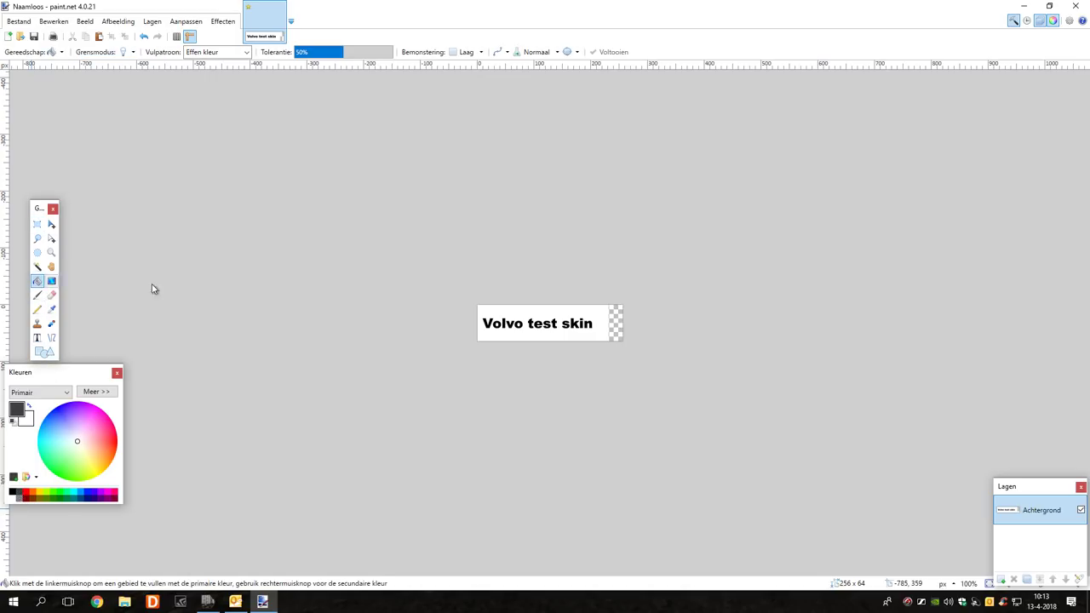
{"action": "left_click", "coordinate": [616, 324]}
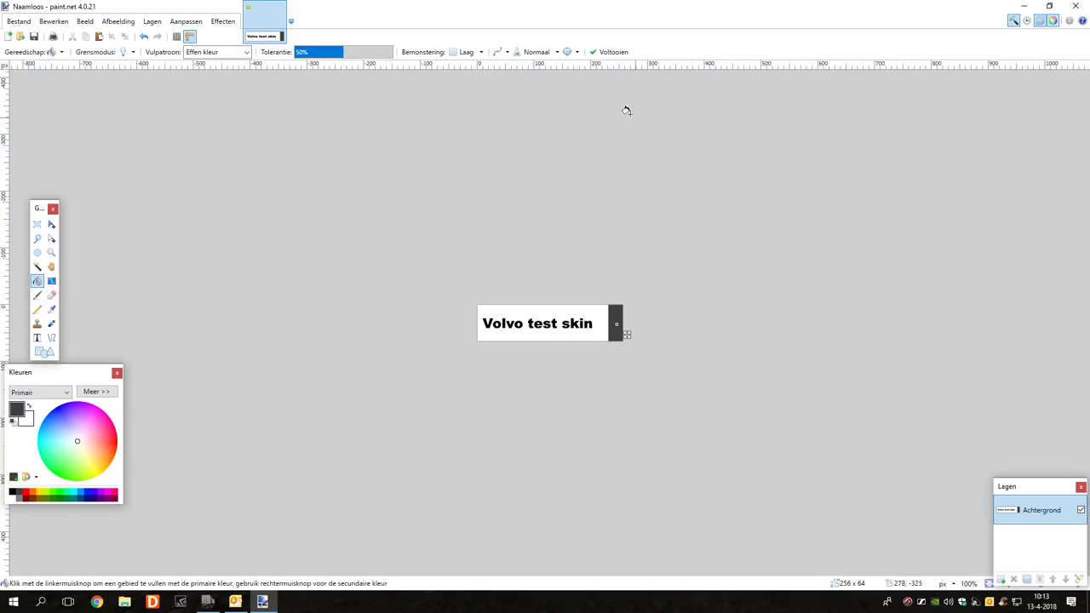
Finalise the dark grey fill and save the icon as a PNG named icon volvo test skin, with automatic colour depth
{"action": "left_click", "coordinate": [606, 52]}
{"action": "left_click", "coordinate": [30, 24]}
{"action": "left_click", "coordinate": [48, 121]}
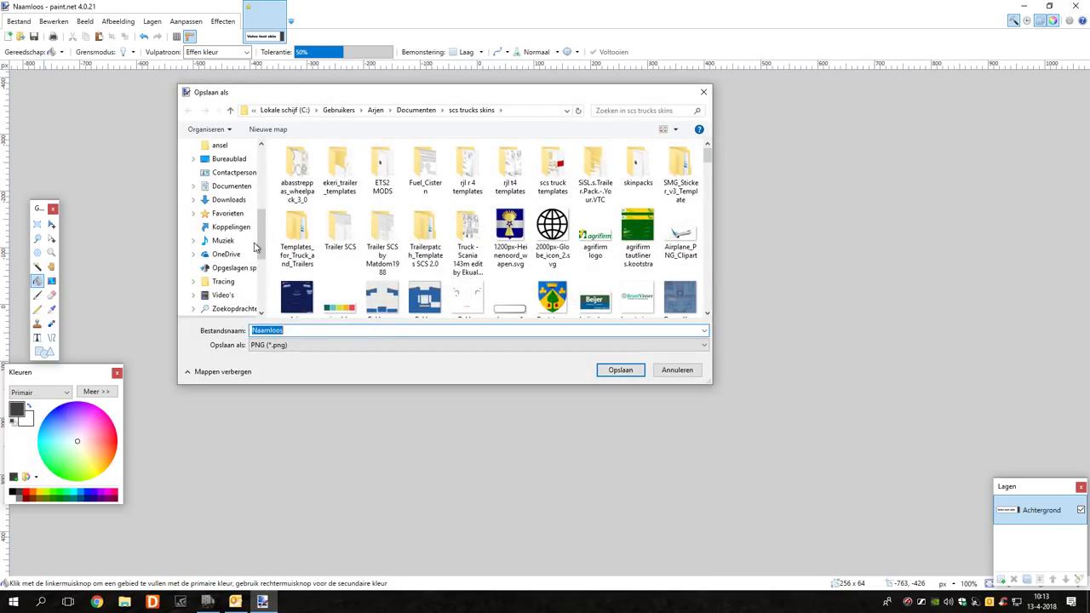
{"action": "type", "text": "ico"}
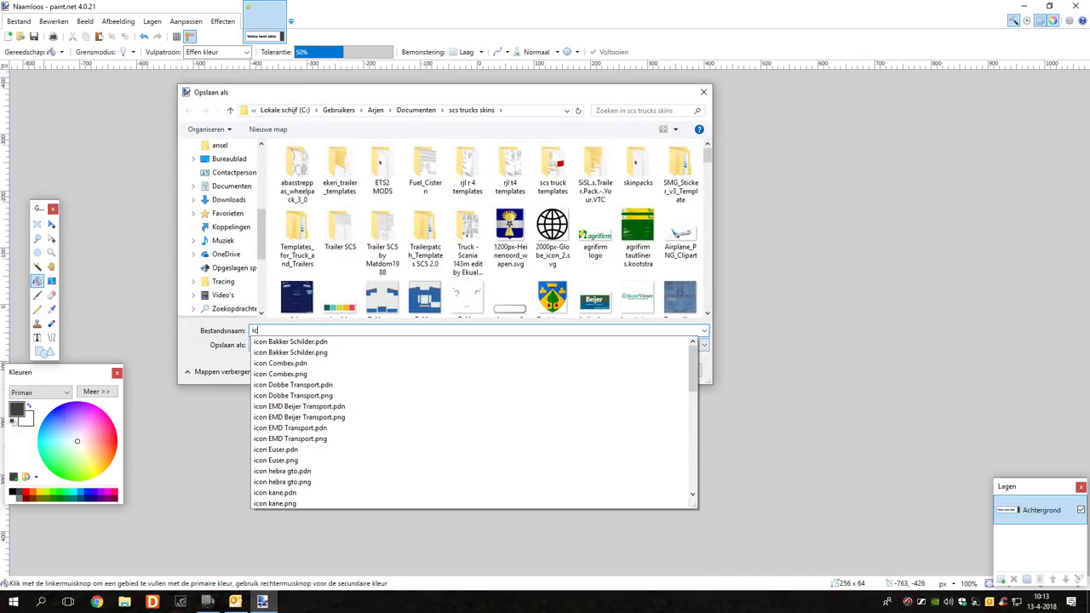
{"action": "type", "text": "n volvo test skin"}
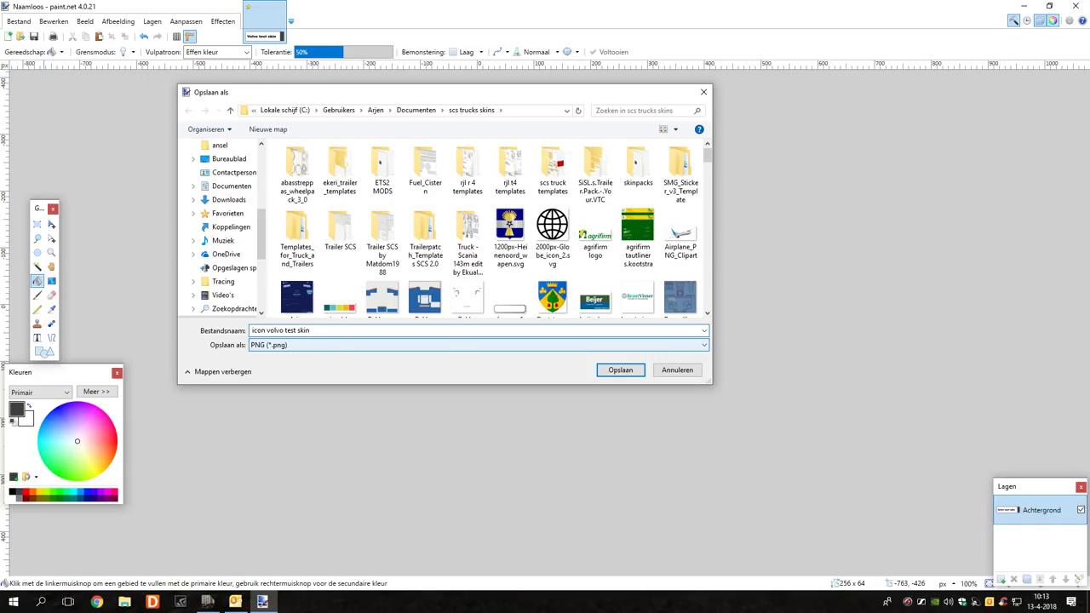
{"action": "left_click", "coordinate": [620, 370]}
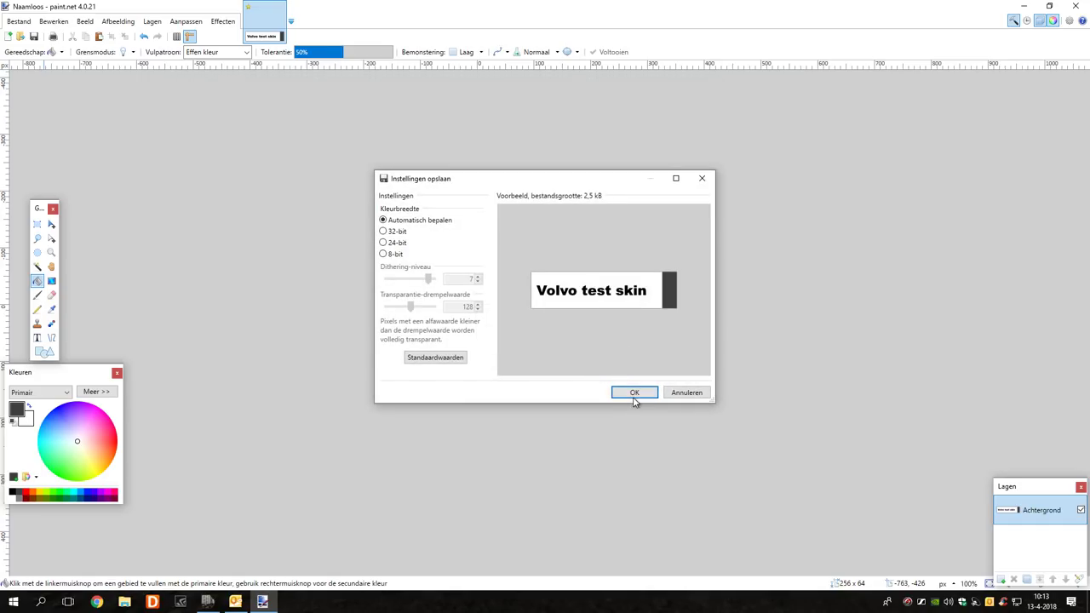
{"action": "left_click", "coordinate": [633, 398]}
Save a second copy of the icon in paint.net format (.pdn) under the same name and close paint.net
{"action": "left_click", "coordinate": [29, 24]}
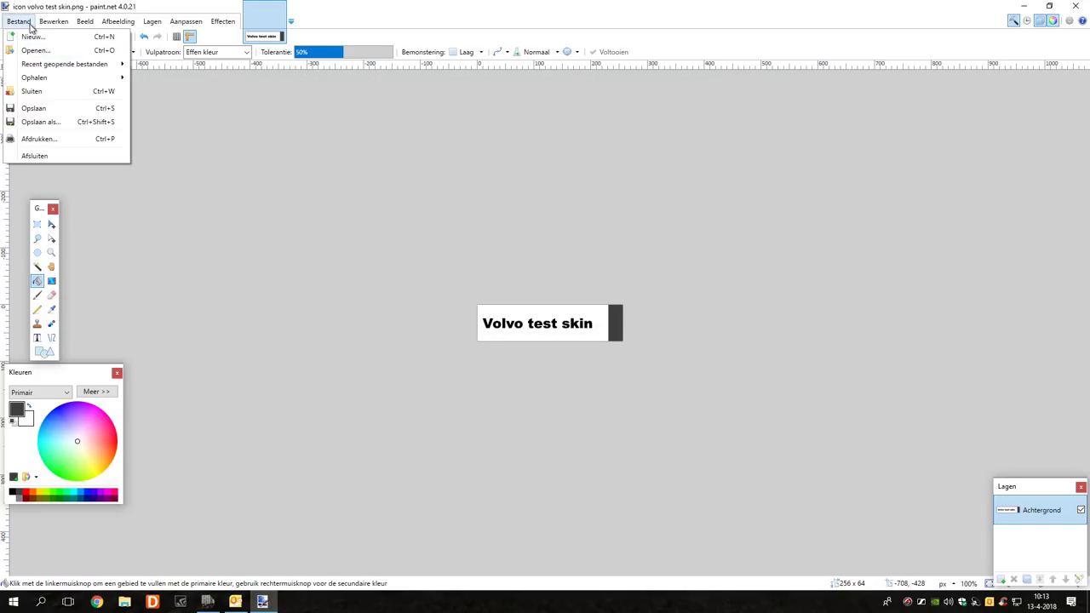
{"action": "left_click", "coordinate": [54, 121]}
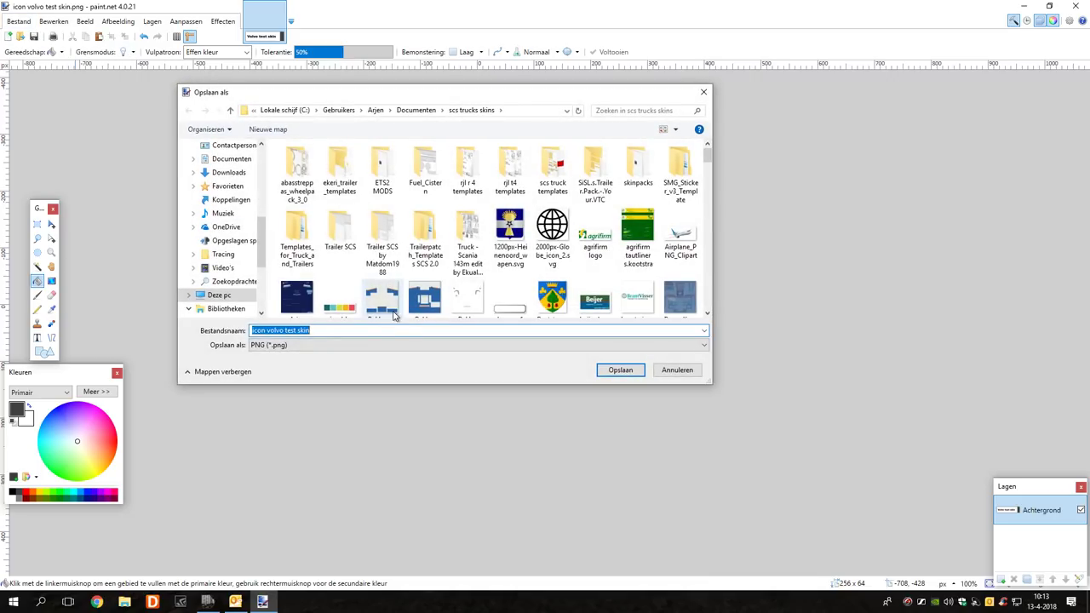
{"action": "left_click", "coordinate": [341, 344]}
{"action": "left_click", "coordinate": [349, 356]}
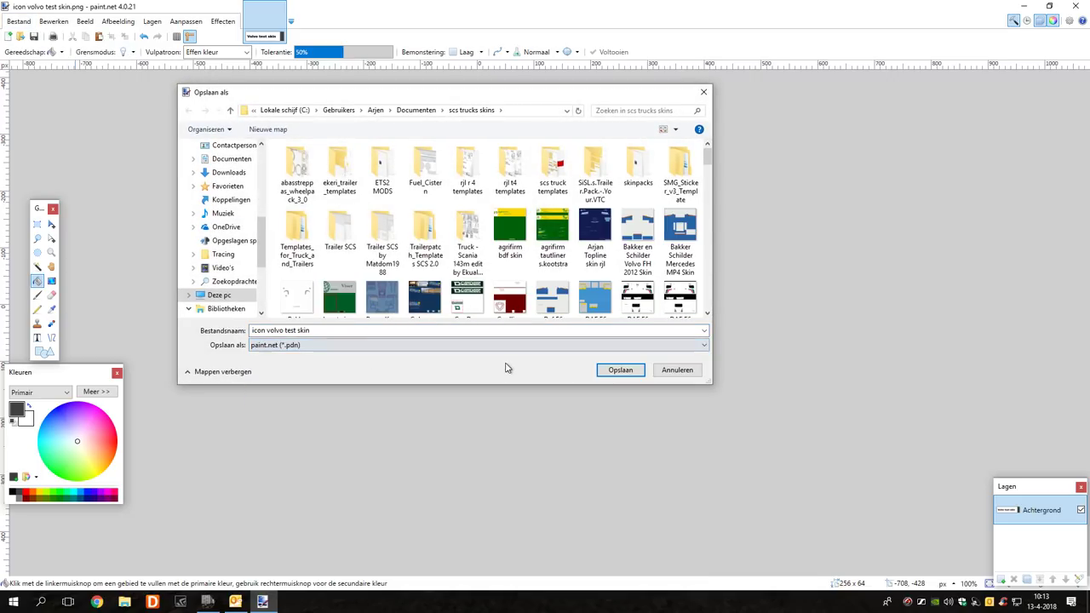
{"action": "left_click", "coordinate": [618, 369]}
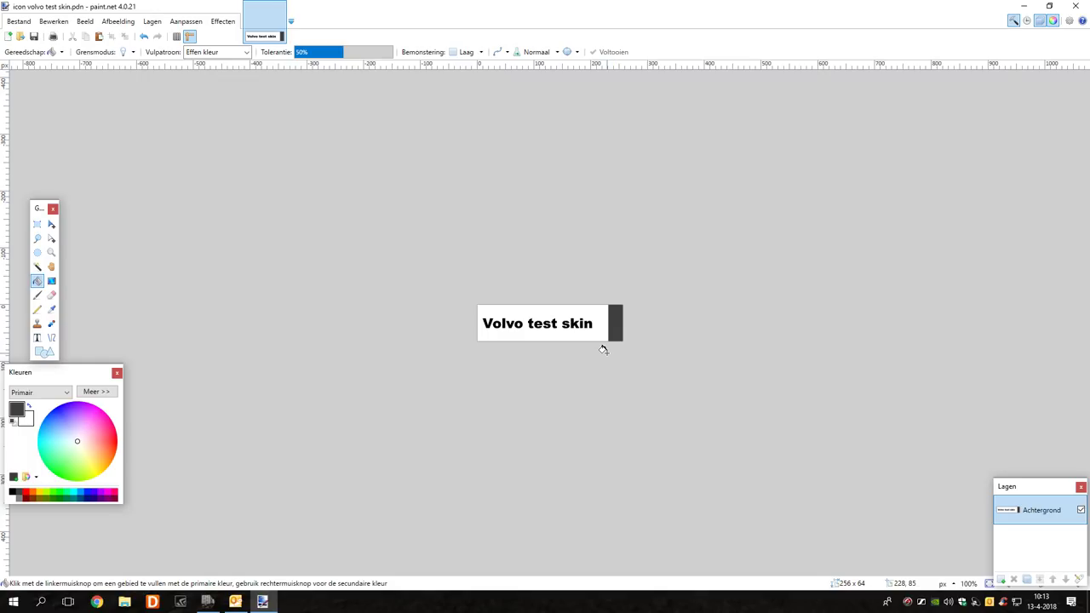
{"action": "left_click", "coordinate": [1076, 6]}
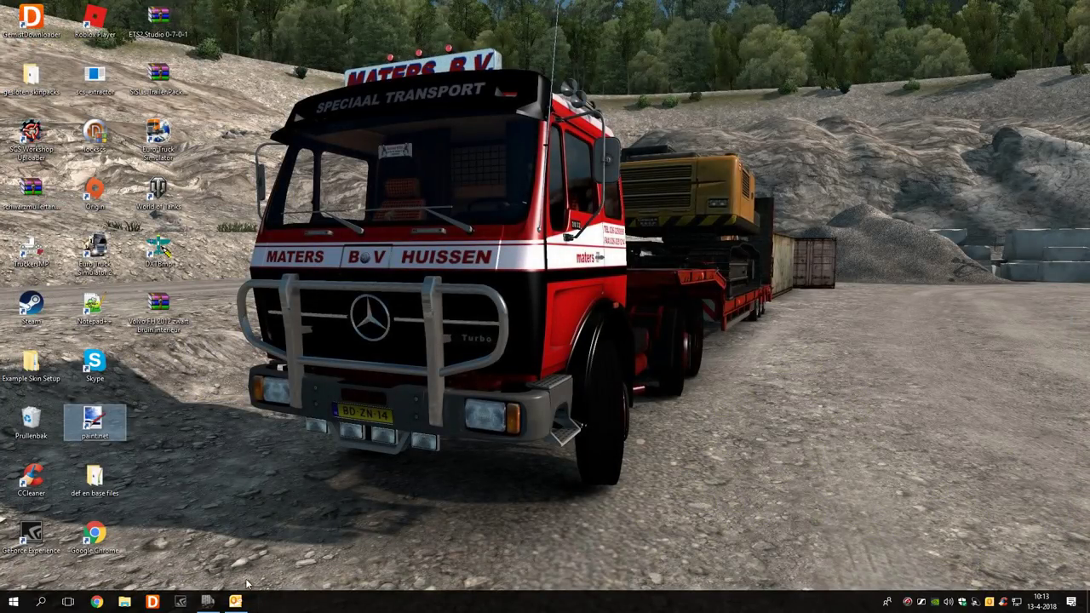
Switch to ETS2 Studio and load icon volvo test skin from the scs trucks skins folder as the workshop icon
{"action": "left_click", "coordinate": [208, 601]}
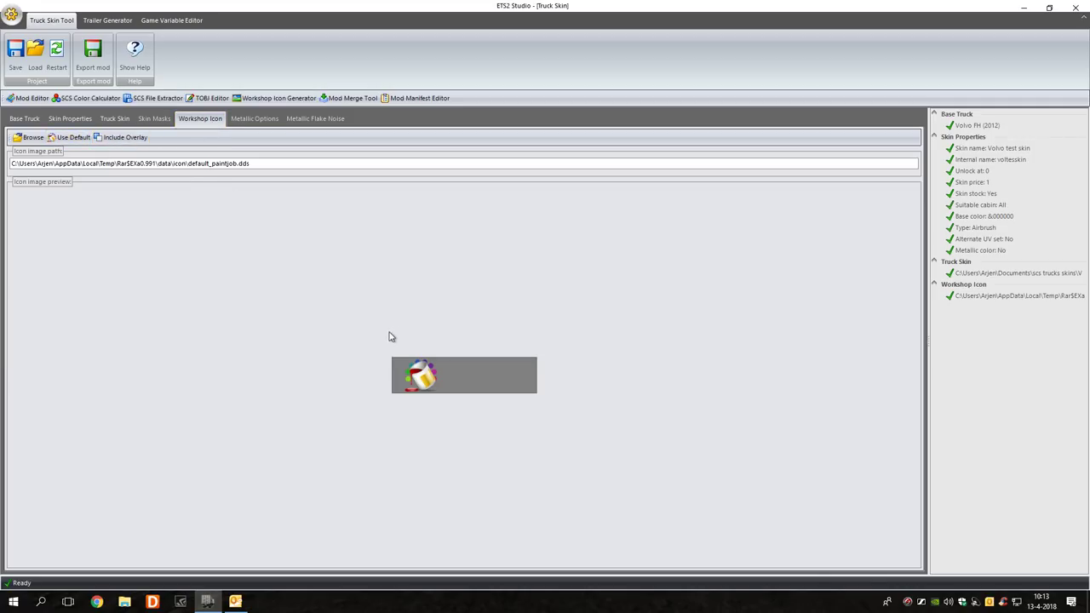
{"action": "left_click", "coordinate": [33, 139]}
{"action": "scroll", "coordinate": [407, 234], "scroll_direction": "down", "scroll_amount": 1}
{"action": "scroll", "coordinate": [407, 234], "scroll_direction": "down", "scroll_amount": 5}
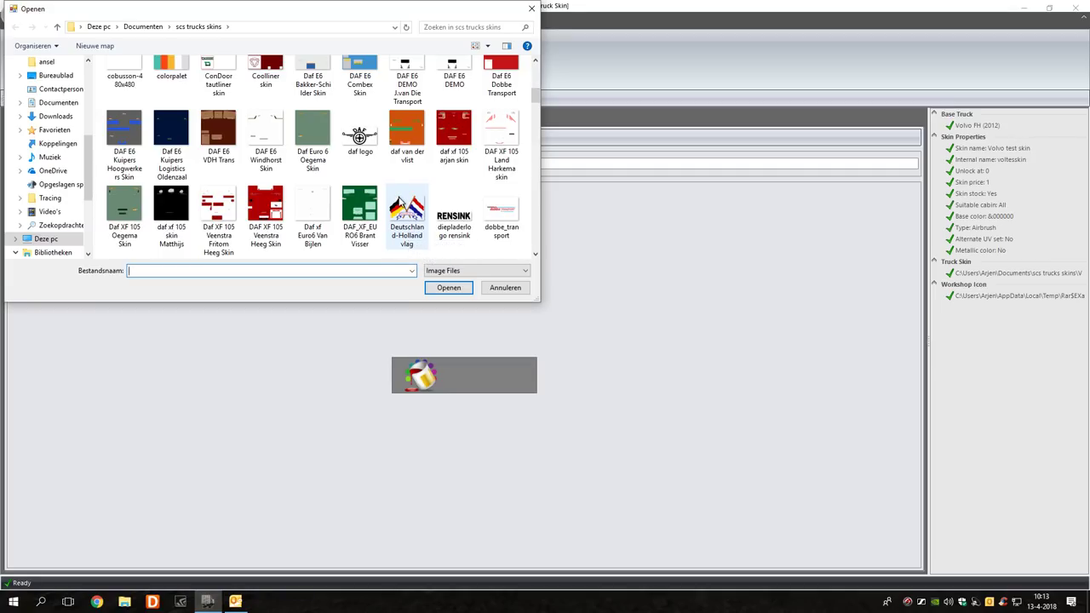
{"action": "scroll", "coordinate": [388, 200], "scroll_direction": "down", "scroll_amount": 3}
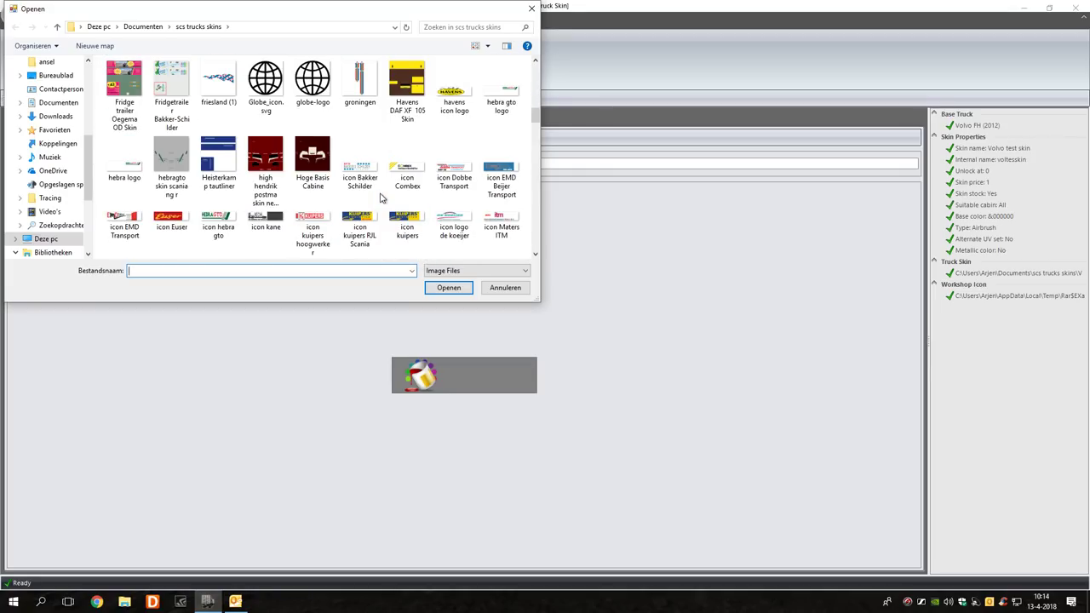
{"action": "scroll", "coordinate": [407, 175], "scroll_direction": "down", "scroll_amount": 3}
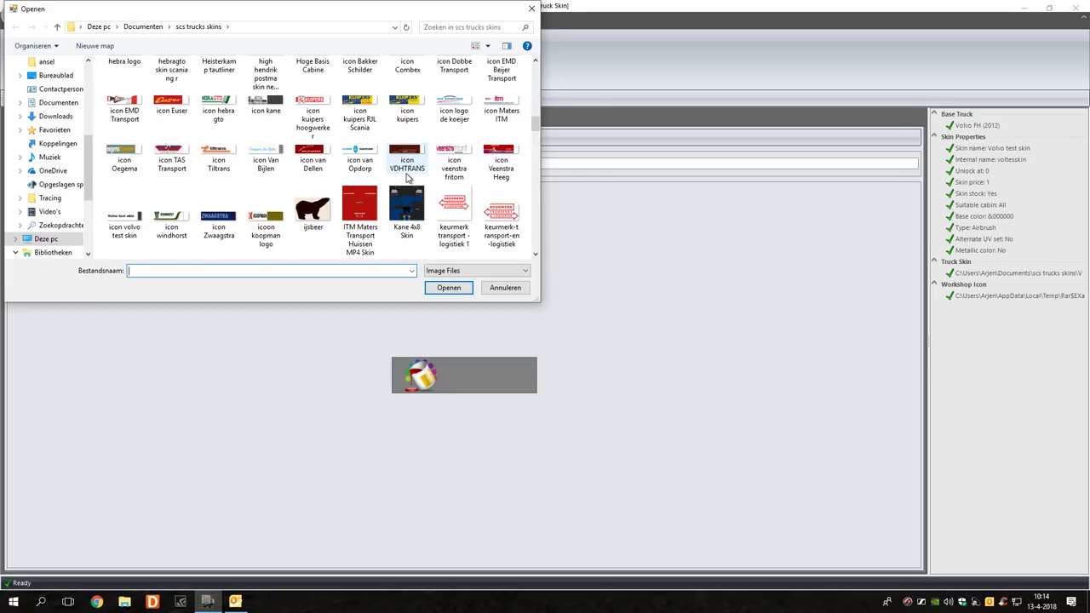
{"action": "scroll", "coordinate": [407, 177], "scroll_direction": "down", "scroll_amount": 3}
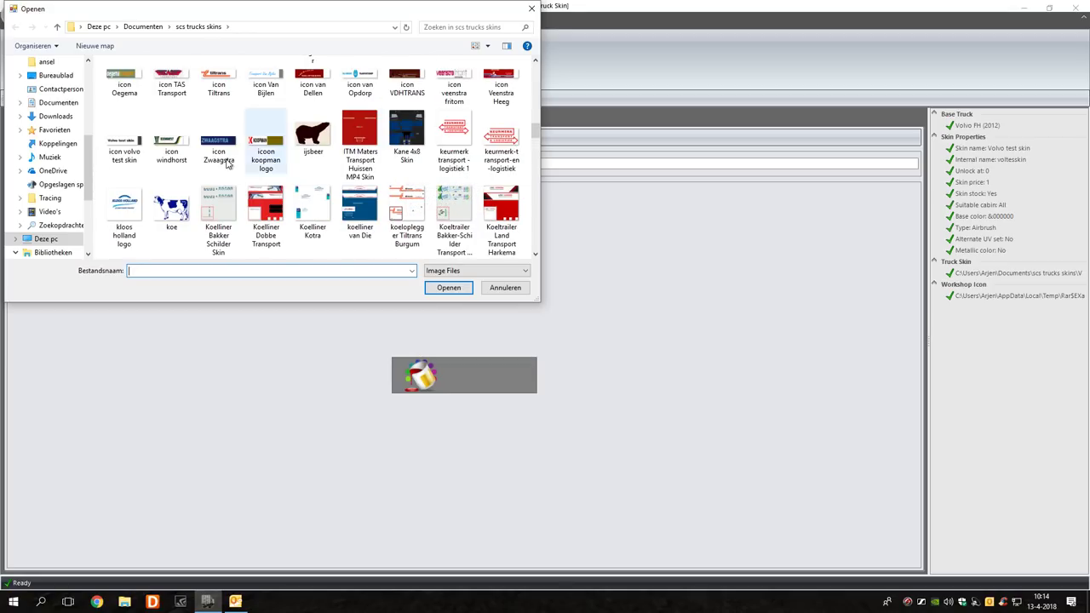
{"action": "left_click", "coordinate": [124, 140]}
{"action": "left_click", "coordinate": [448, 287]}
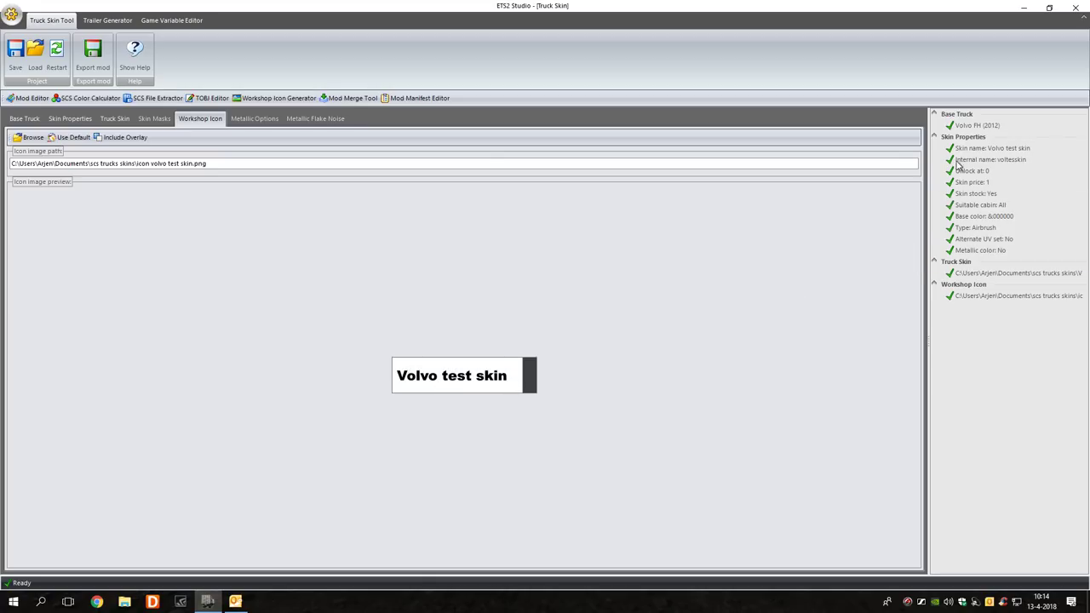
Export the truck skin mod as an SCS file named Volvo test skin in the scs trucks skins folder
{"action": "left_click", "coordinate": [108, 60]}
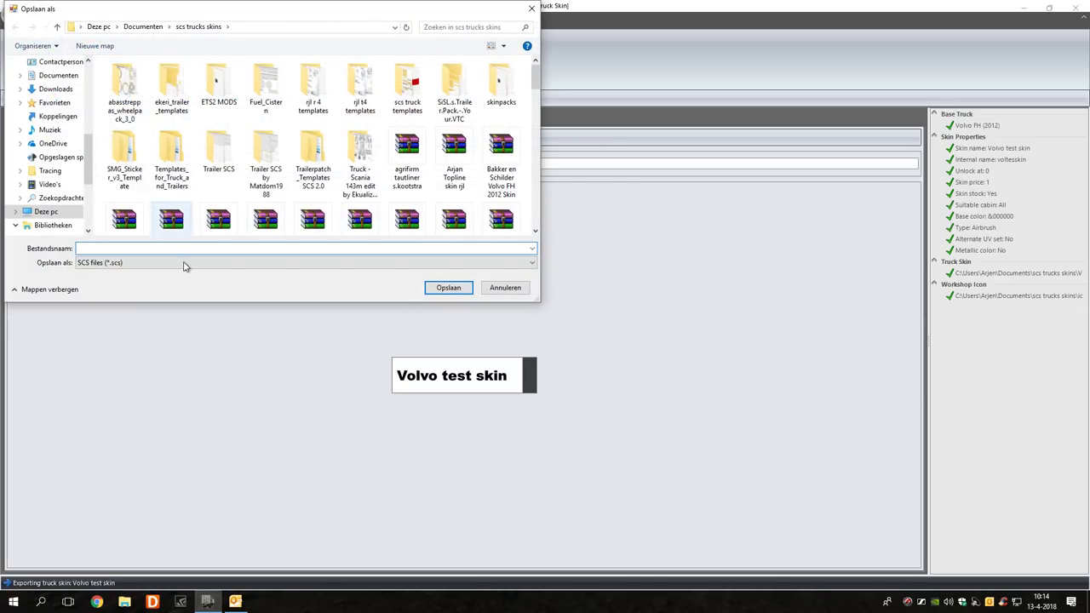
{"action": "left_click", "coordinate": [199, 249]}
{"action": "type", "text": "Volvo"}
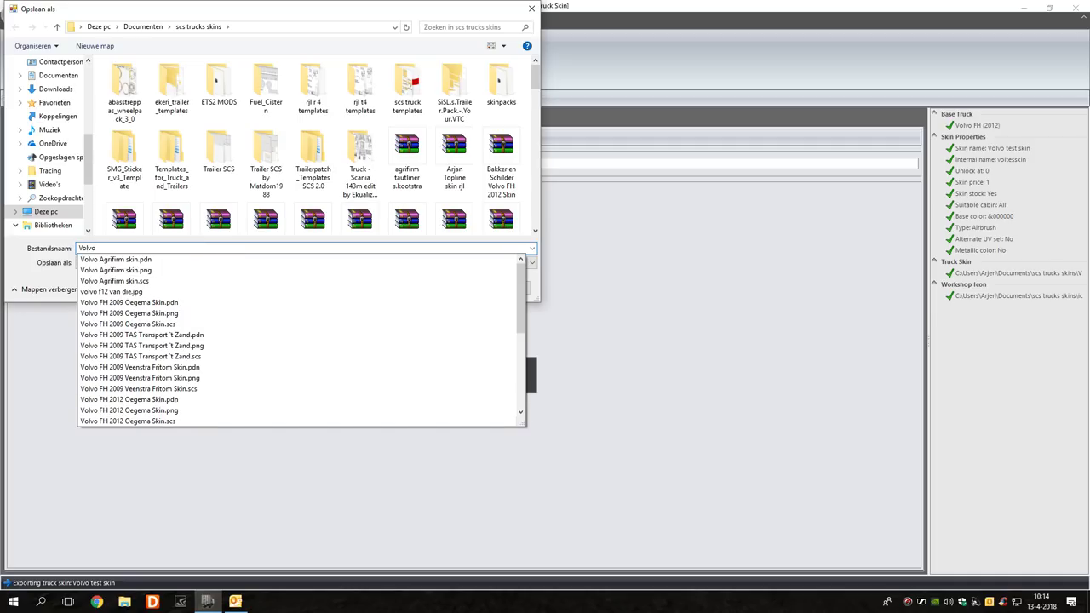
{"action": "left_click_drag", "start_coordinate": [518, 309], "coordinate": [494, 390]}
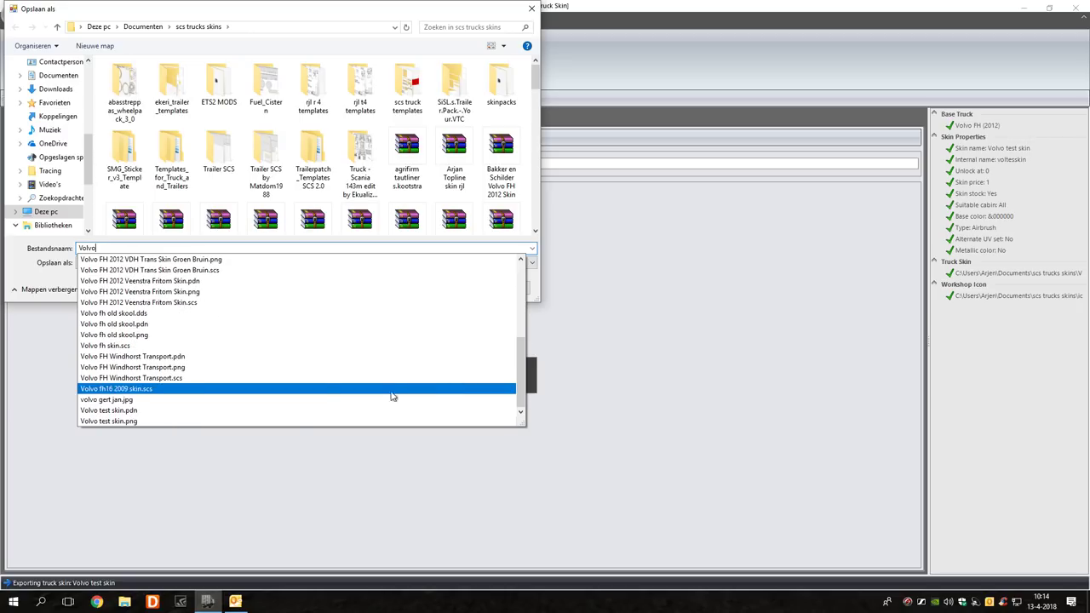
{"action": "left_click", "coordinate": [139, 411]}
{"action": "left_click", "coordinate": [180, 248]}
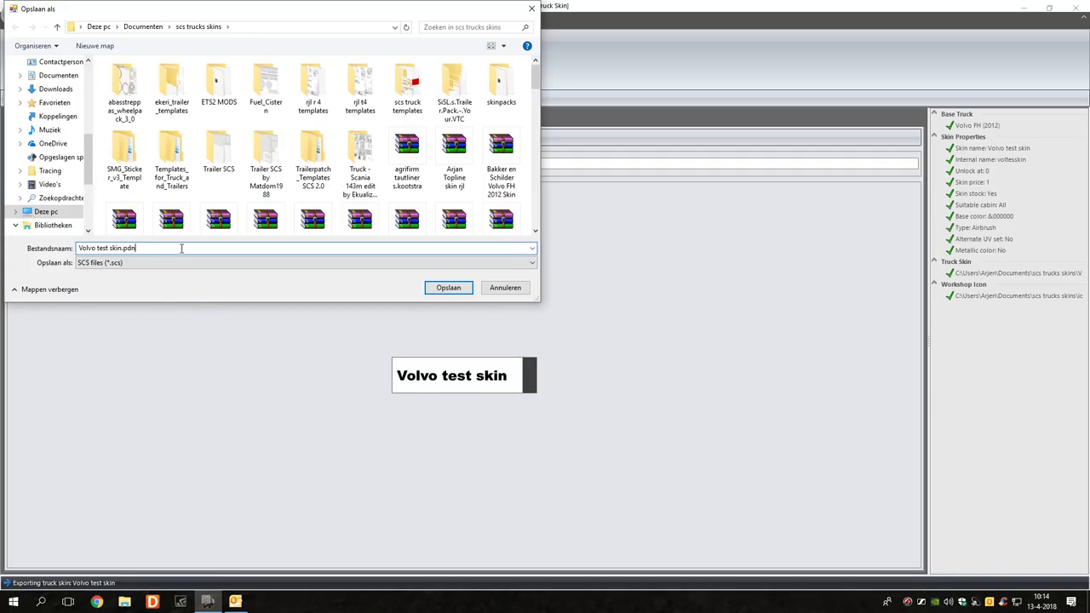
{"action": "key", "text": "BackSpace"}
{"action": "key", "text": "BackSpace"}
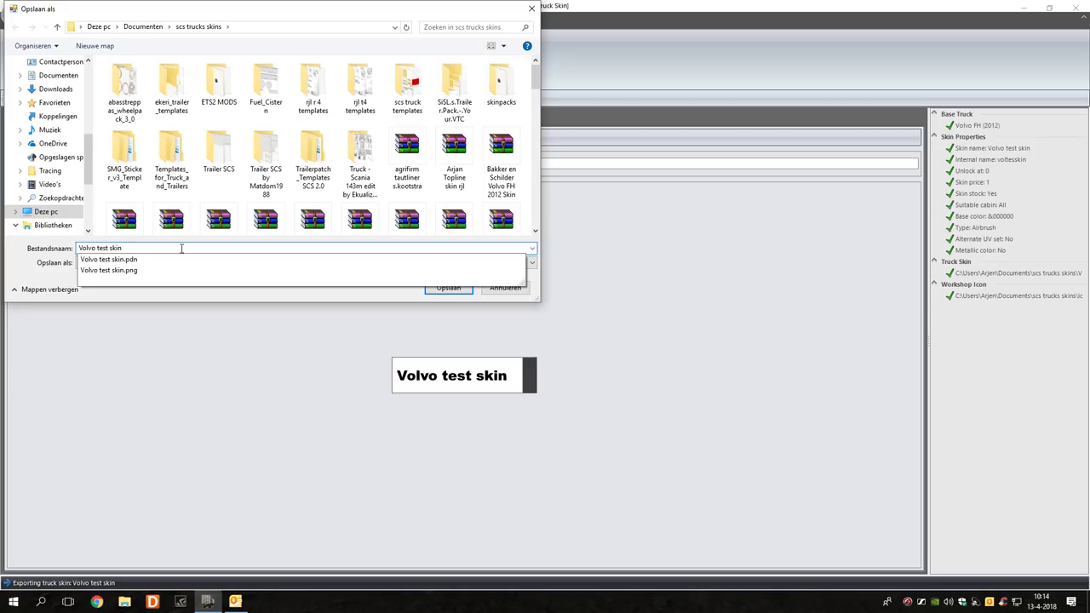
{"action": "key", "text": "Return"}
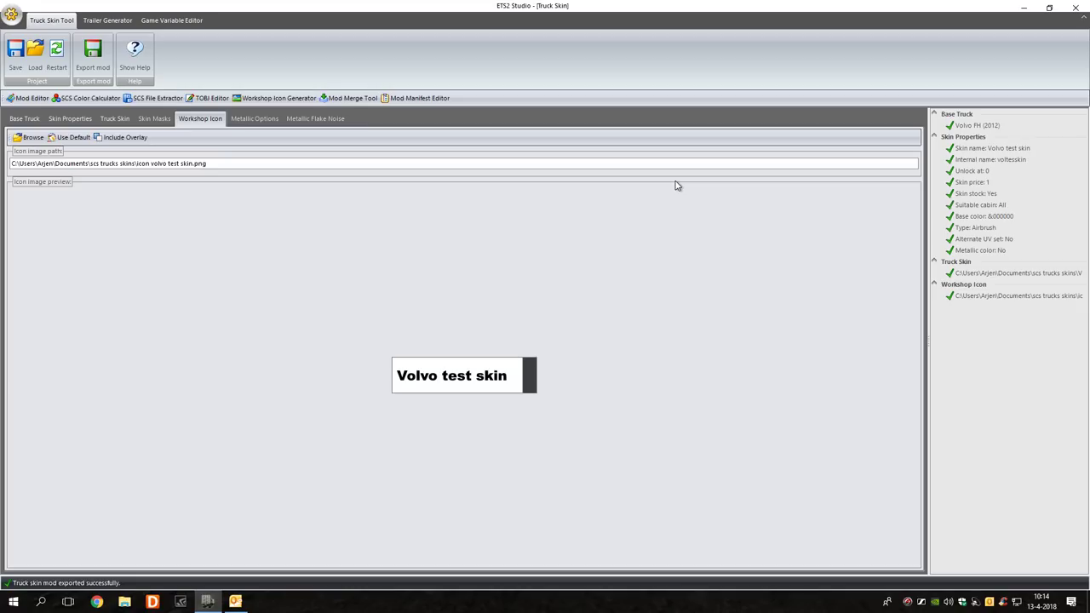
Switch to File Explorer and copy the exported Volvo test skin mod file from Documenten\scs trucks skins
{"action": "left_click", "coordinate": [1026, 8]}
{"action": "left_click", "coordinate": [125, 601]}
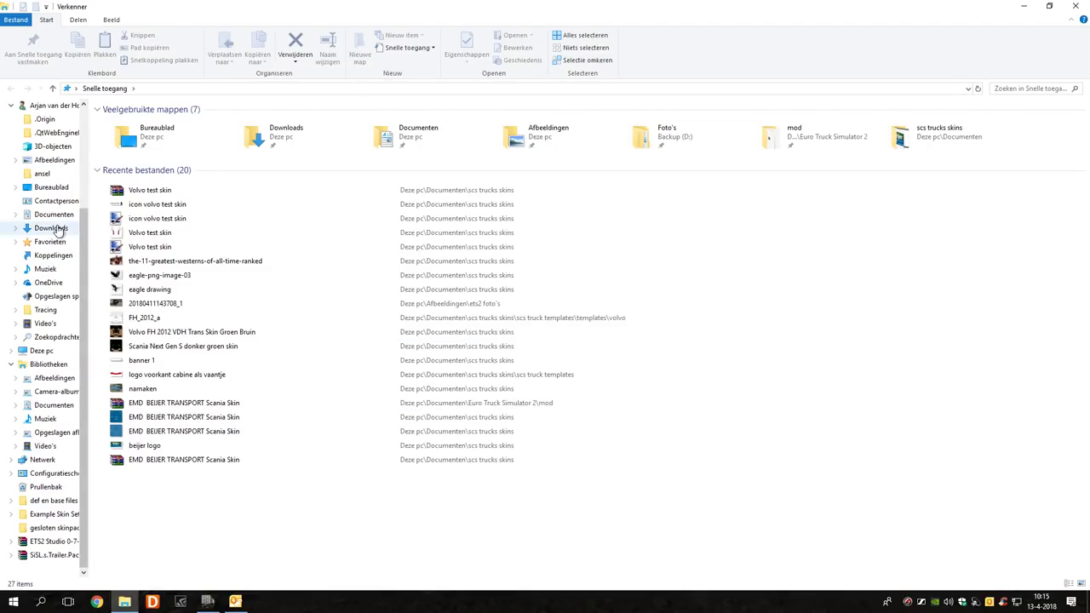
{"action": "scroll", "coordinate": [59, 170], "scroll_direction": "up", "scroll_amount": 4}
{"action": "left_click", "coordinate": [63, 153]}
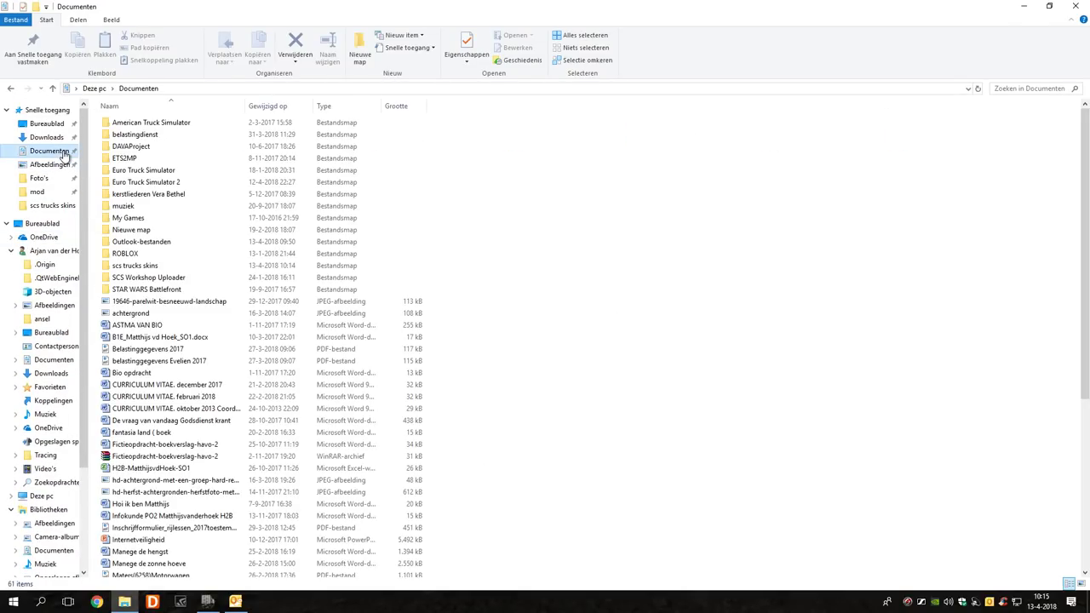
{"action": "double_click", "coordinate": [156, 267]}
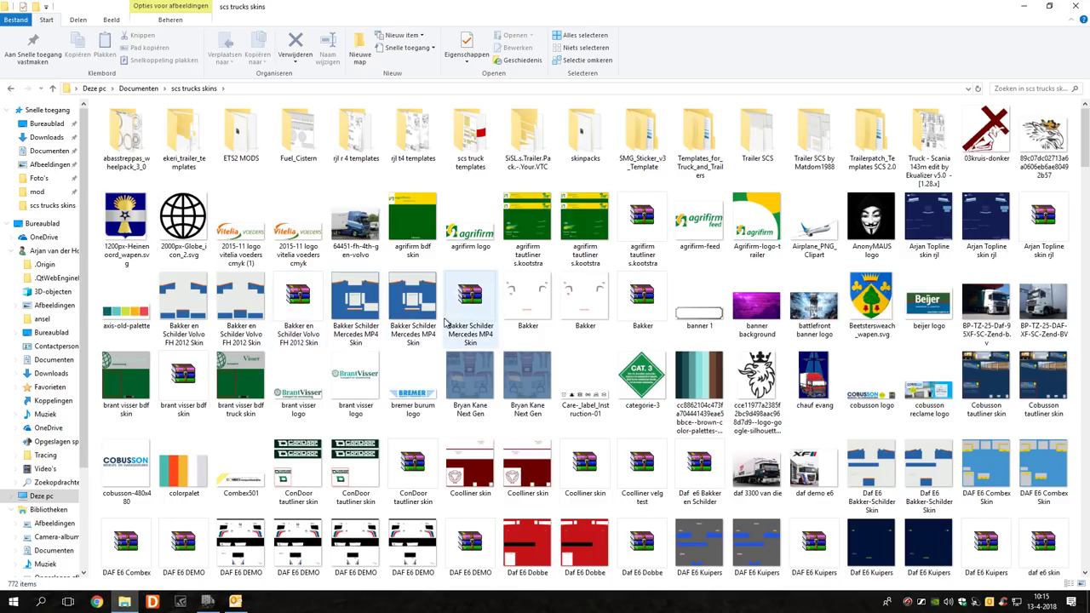
{"action": "scroll", "coordinate": [445, 320], "scroll_direction": "down", "scroll_amount": 15}
{"action": "scroll", "coordinate": [445, 320], "scroll_direction": "down", "scroll_amount": 5}
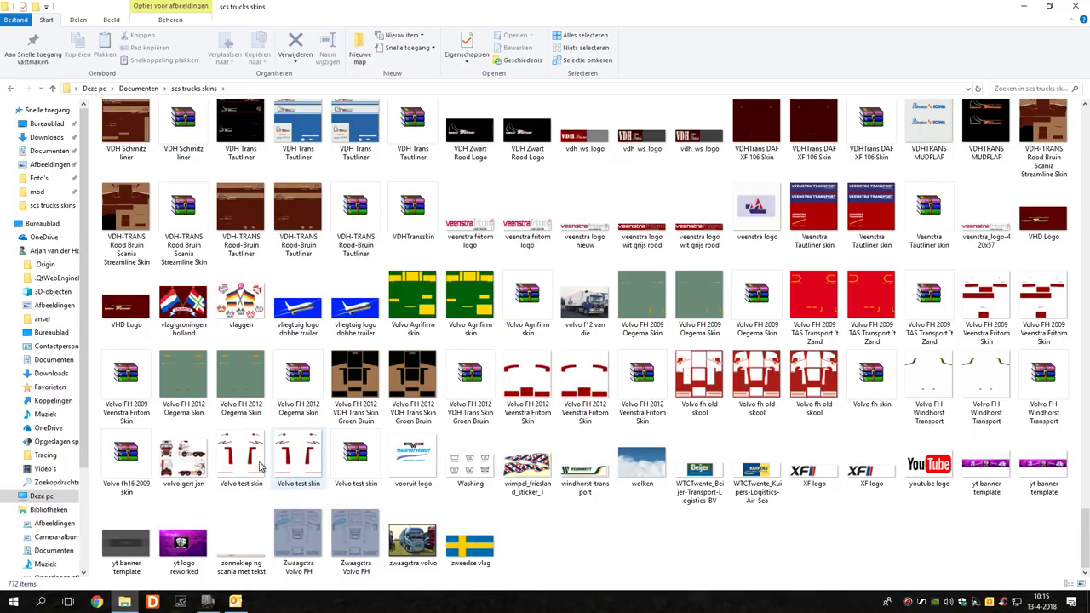
{"action": "right_click", "coordinate": [358, 467]}
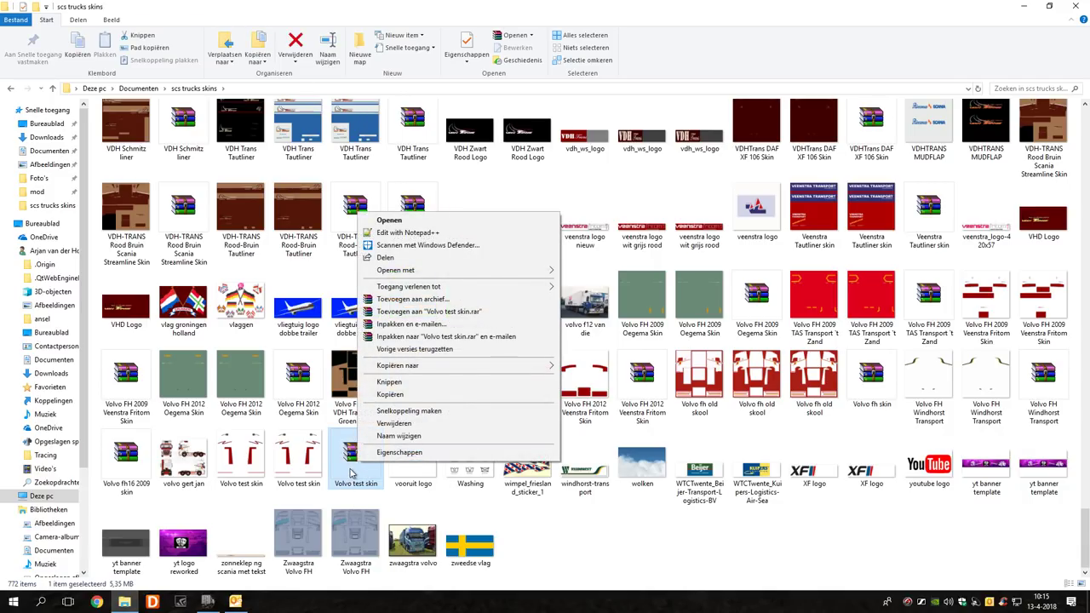
{"action": "left_click", "coordinate": [391, 397]}
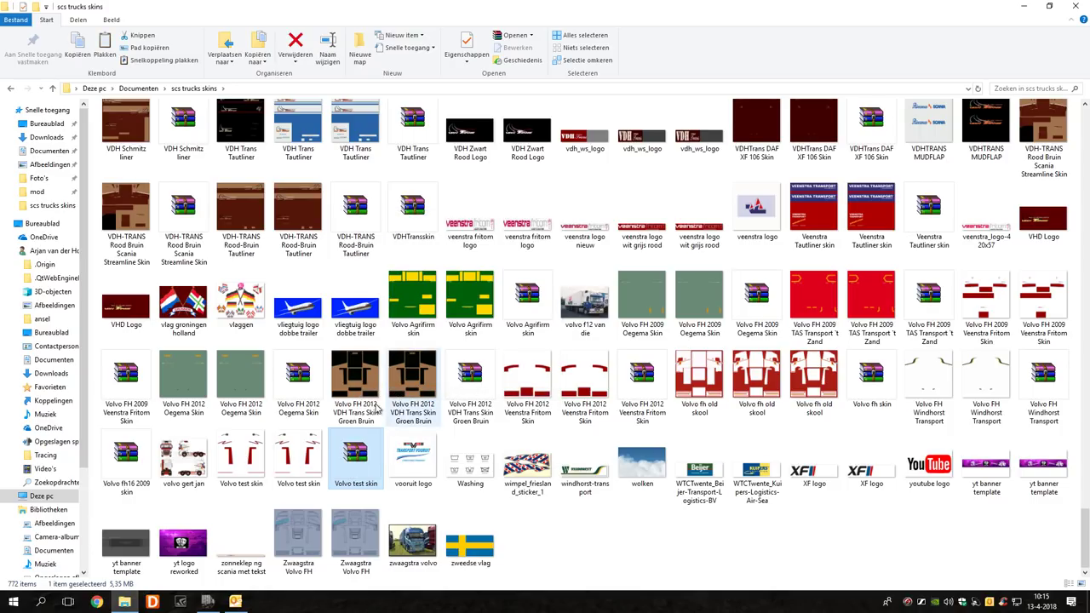
Paste the mod file into Documenten\Euro Truck Simulator 2\mod and close File Explorer
{"action": "left_click", "coordinate": [42, 152]}
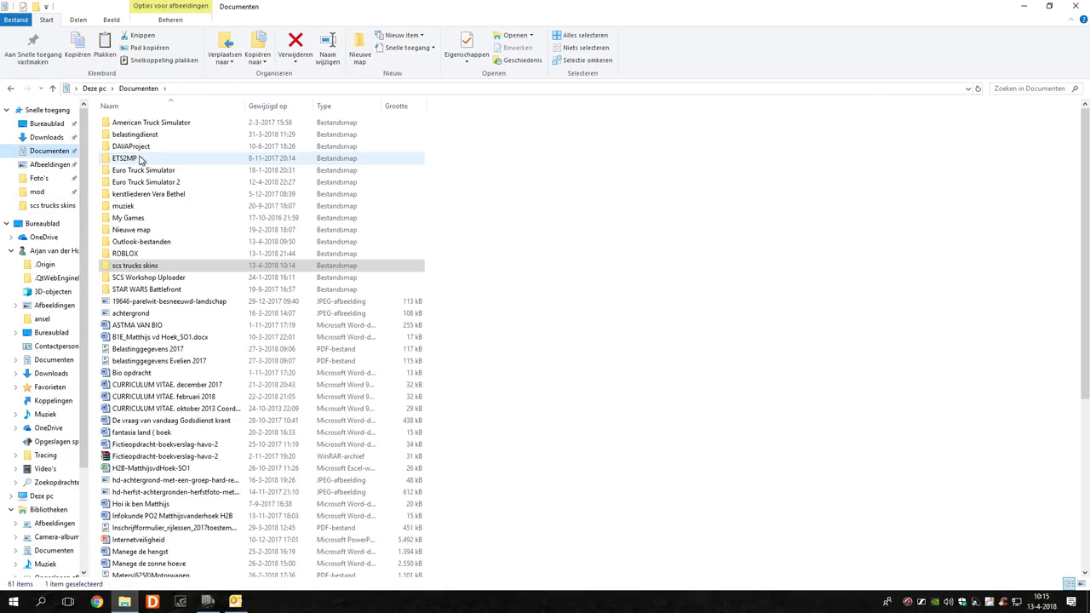
{"action": "double_click", "coordinate": [145, 181]}
{"action": "double_click", "coordinate": [120, 135]}
{"action": "right_click", "coordinate": [479, 381]}
{"action": "left_click", "coordinate": [514, 458]}
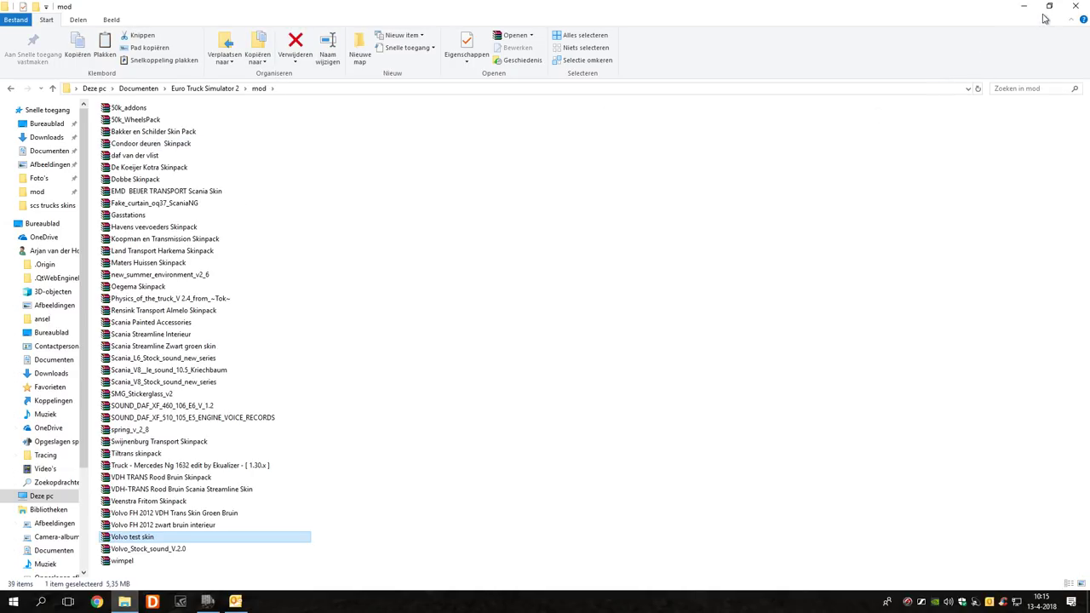
{"action": "left_click", "coordinate": [1075, 7]}
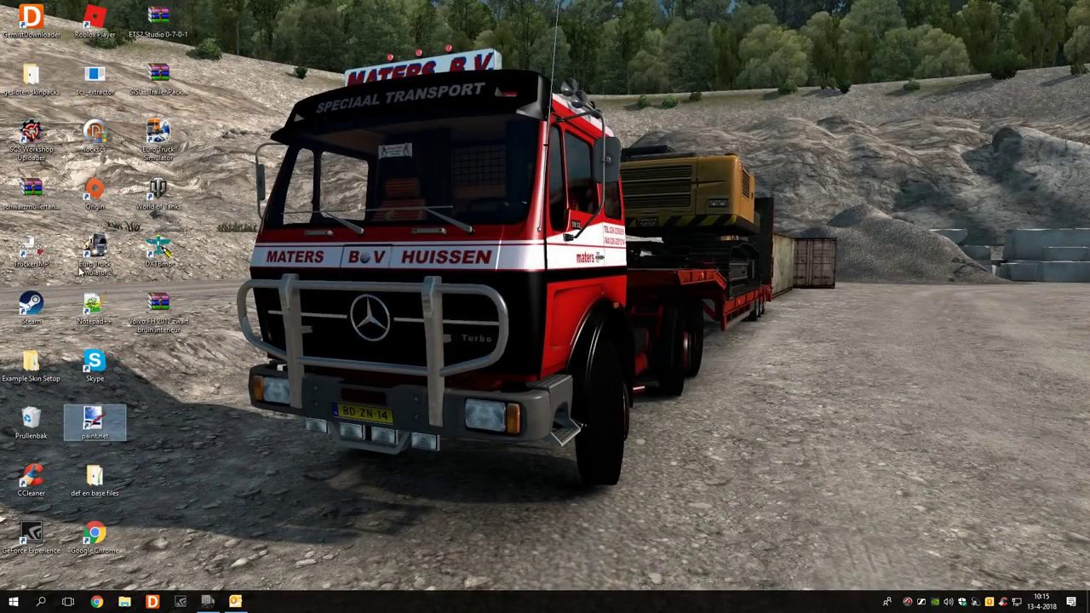
Start Euro Truck Simulator 2, activate the Volvo test skin mod with the changes confirmed, and continue the game with the selected profile
{"action": "left_click", "coordinate": [95, 266]}
{"action": "double_click", "coordinate": [95, 265]}
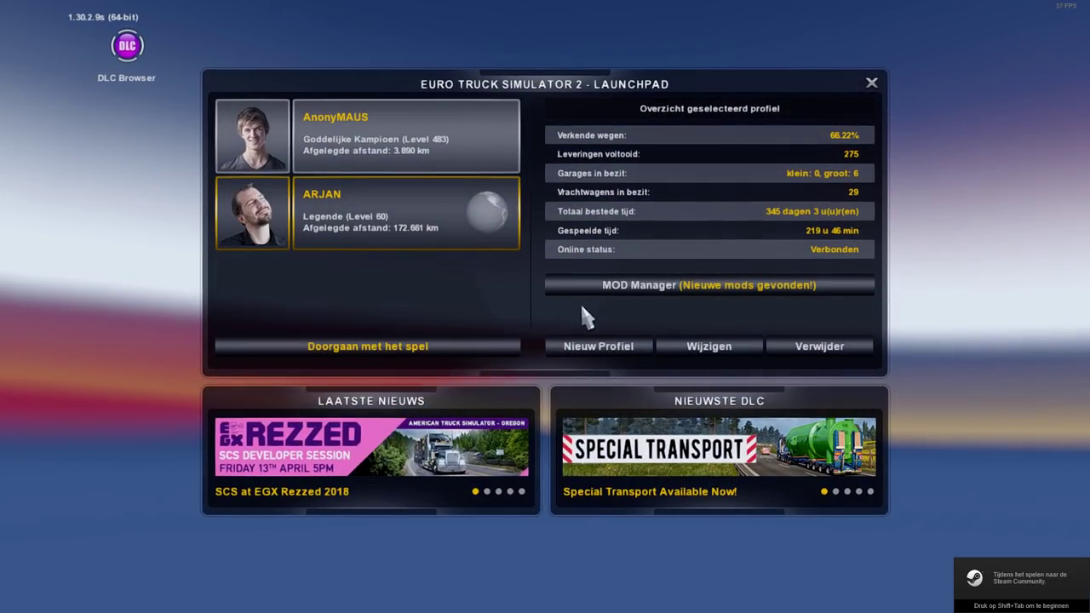
{"action": "left_click", "coordinate": [629, 287]}
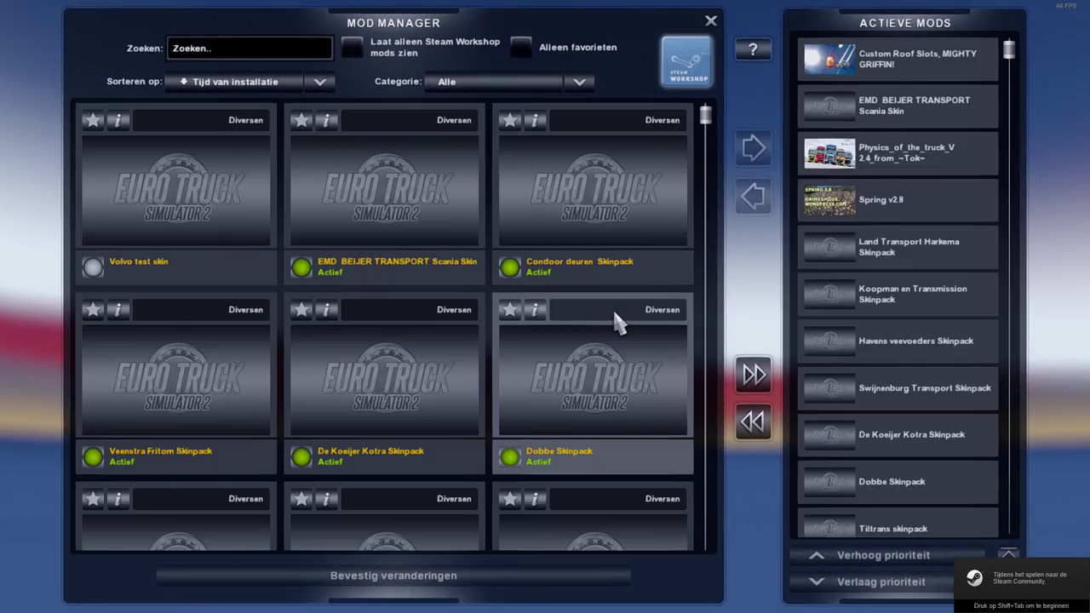
{"action": "double_click", "coordinate": [203, 228]}
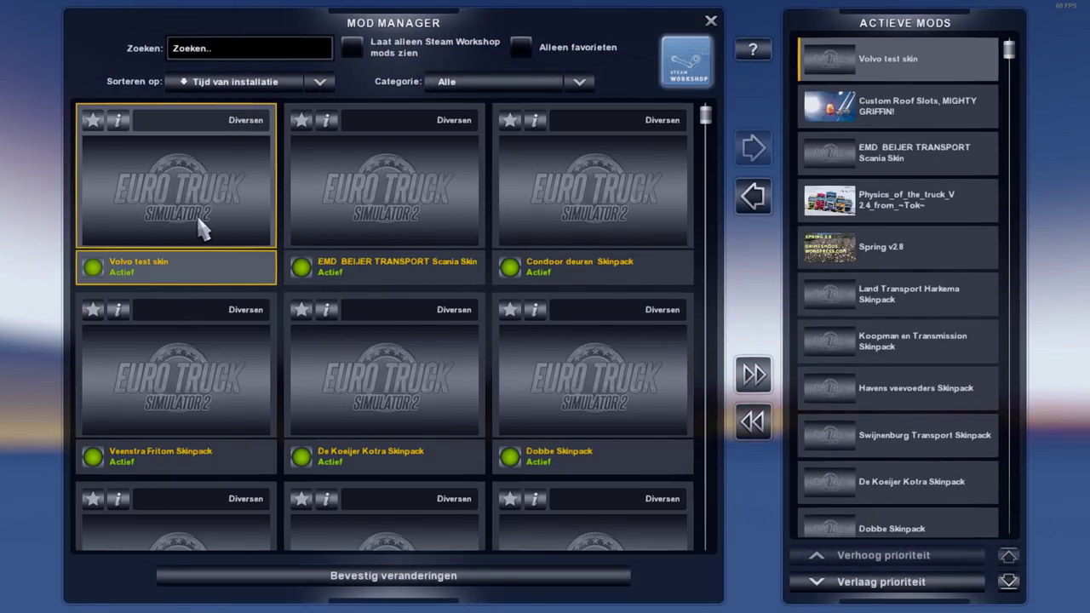
{"action": "left_click", "coordinate": [410, 583]}
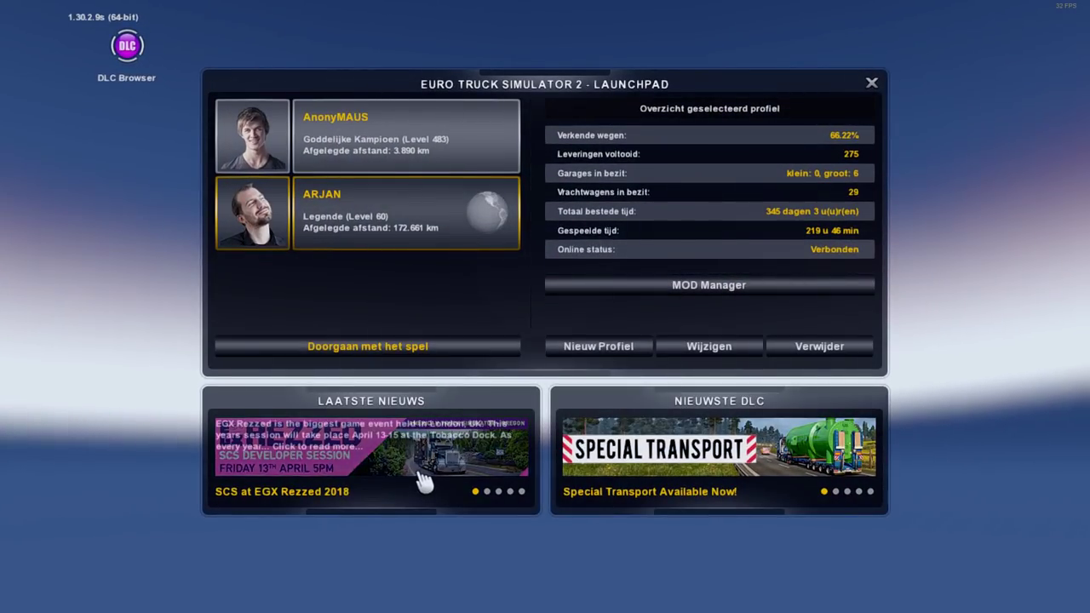
{"action": "left_click", "coordinate": [411, 349]}
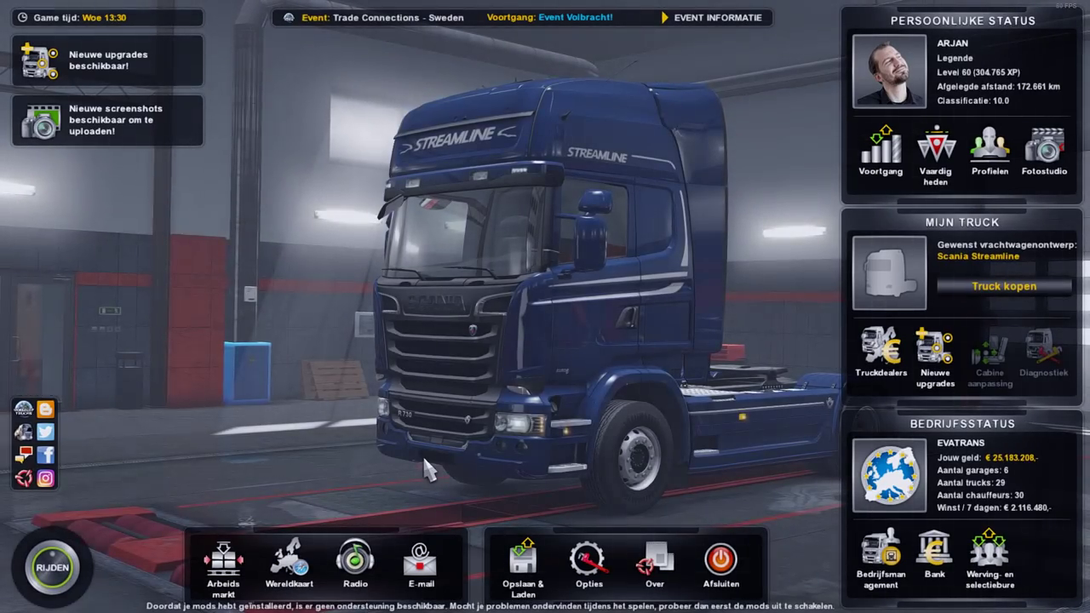
Open the game's truck browser and choose the Volvo FH 2012 as the truck design
{"action": "left_click", "coordinate": [652, 561]}
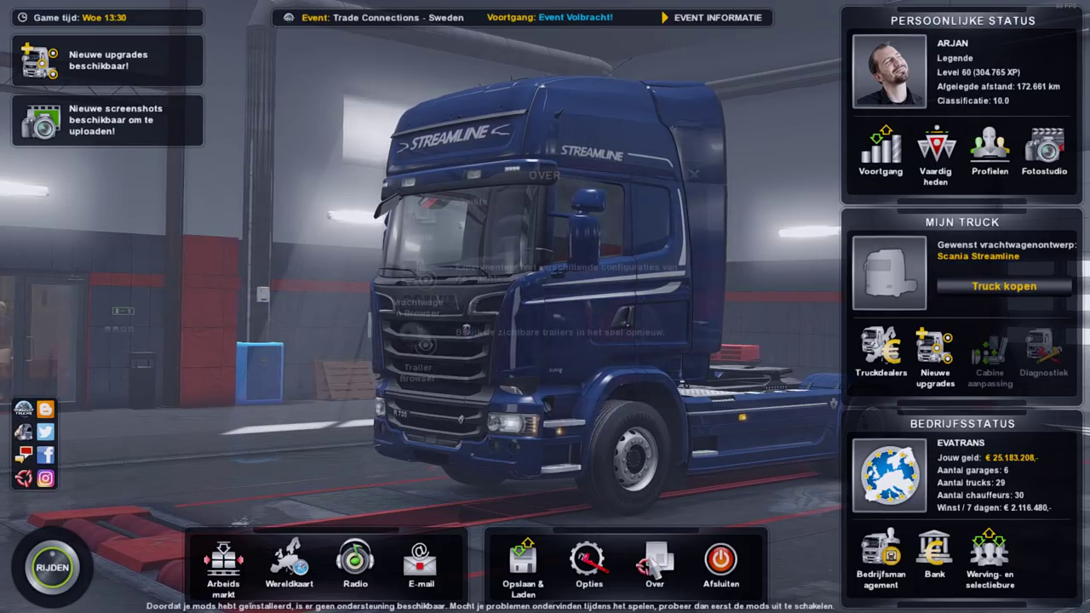
{"action": "left_click", "coordinate": [415, 303]}
{"action": "left_click", "coordinate": [339, 29]}
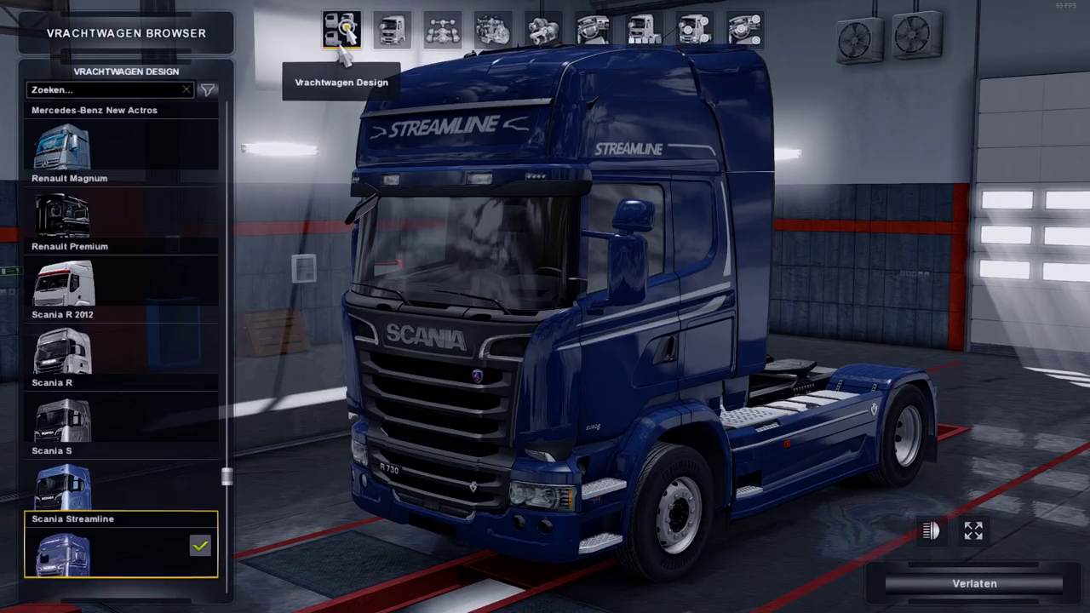
{"action": "scroll", "coordinate": [164, 334], "scroll_direction": "down", "scroll_amount": 1}
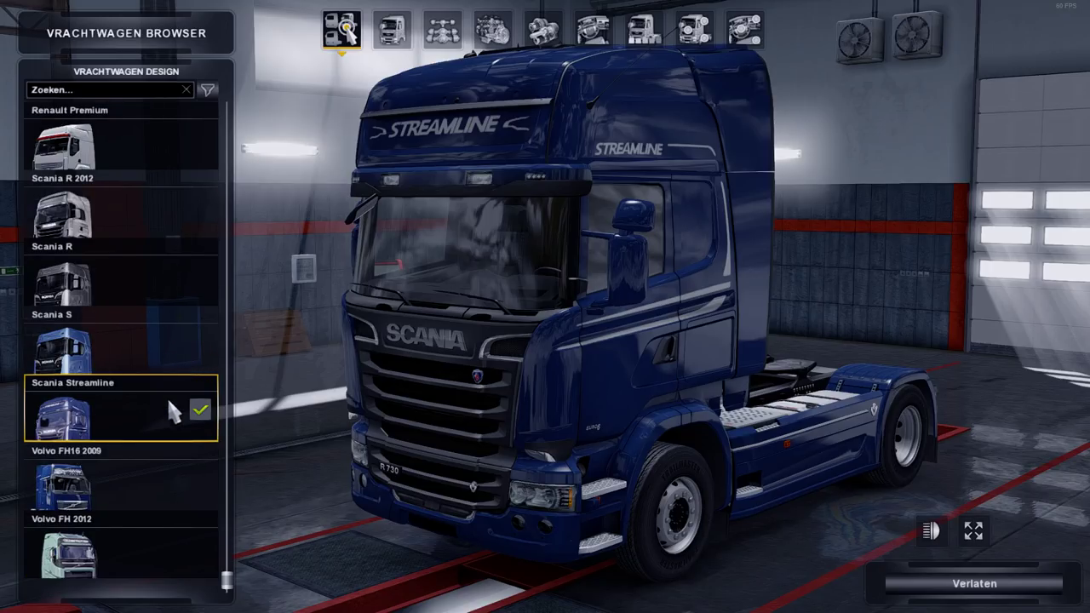
{"action": "left_click", "coordinate": [149, 550]}
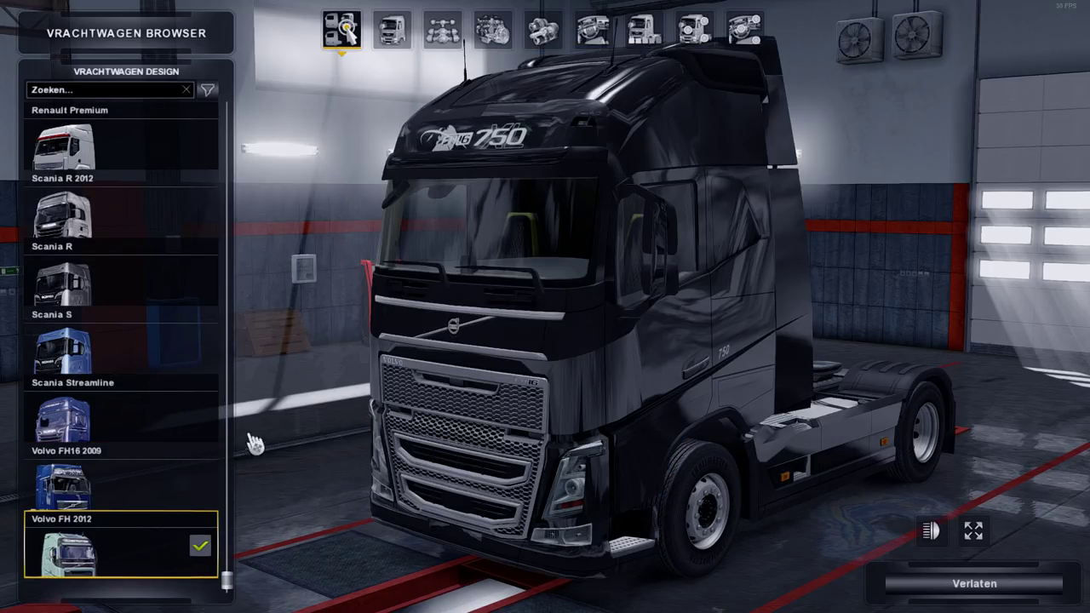
Apply the Volvo test skin paint job to the Volvo FH 2012
{"action": "left_click", "coordinate": [643, 30]}
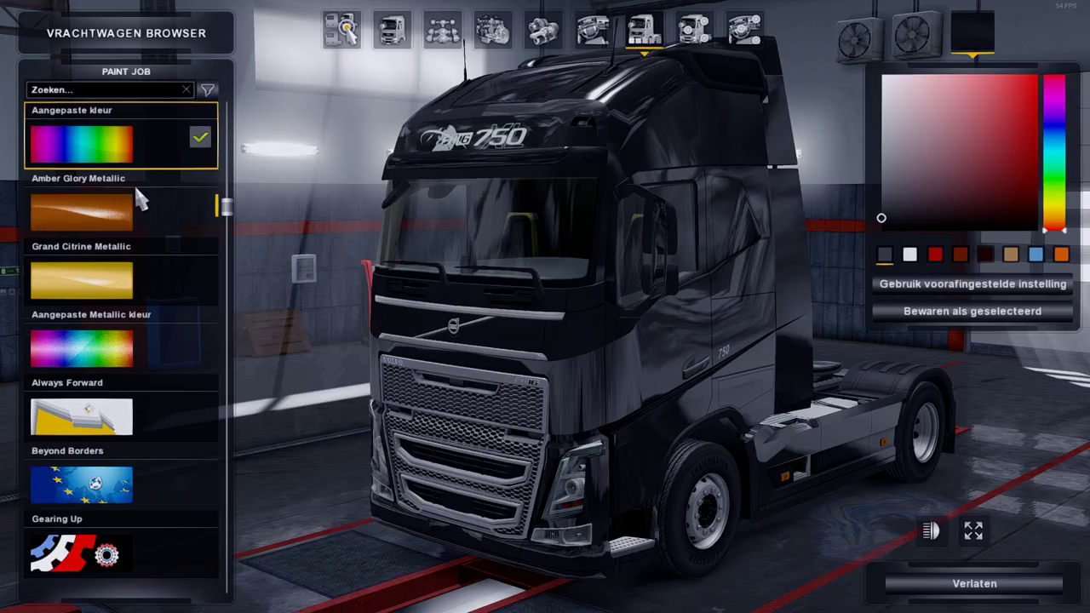
{"action": "scroll", "coordinate": [133, 183], "scroll_direction": "up", "scroll_amount": 8}
{"action": "left_click", "coordinate": [126, 294]}
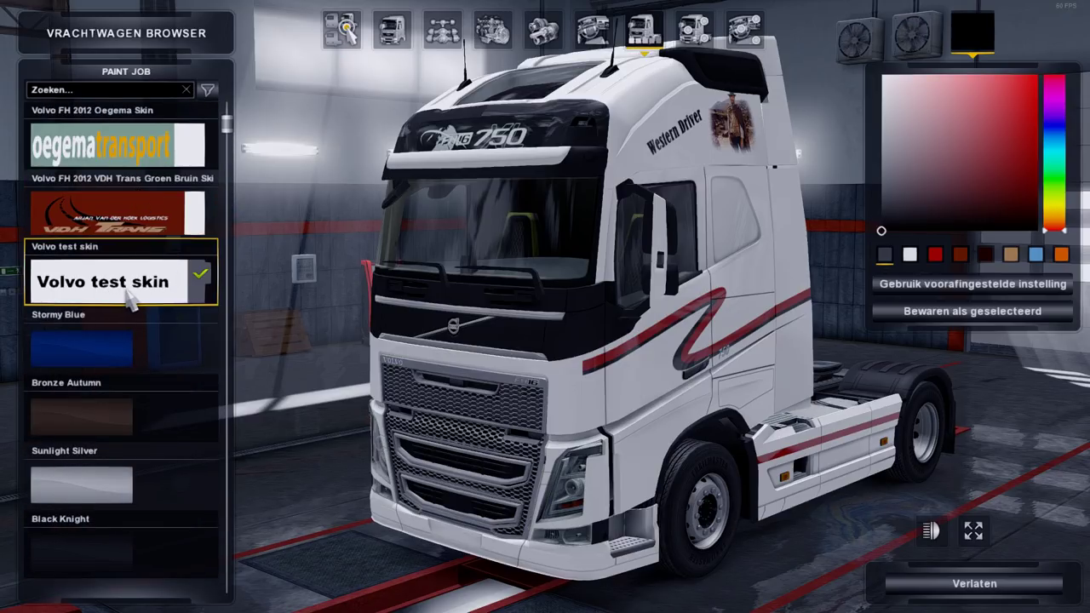
Examine the skin full screen on the truck's driver side, checking the Western Driver lettering, the cowboy picture and the red stripe across the panels
{"action": "left_click", "coordinate": [974, 531]}
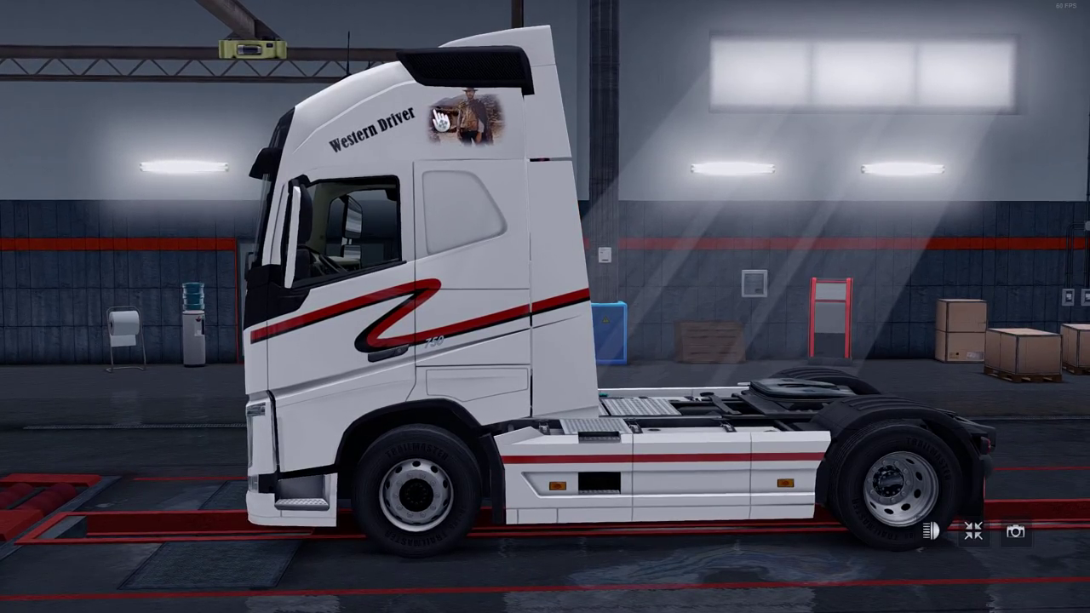
{"action": "scroll", "coordinate": [441, 119], "scroll_direction": "up", "scroll_amount": 3}
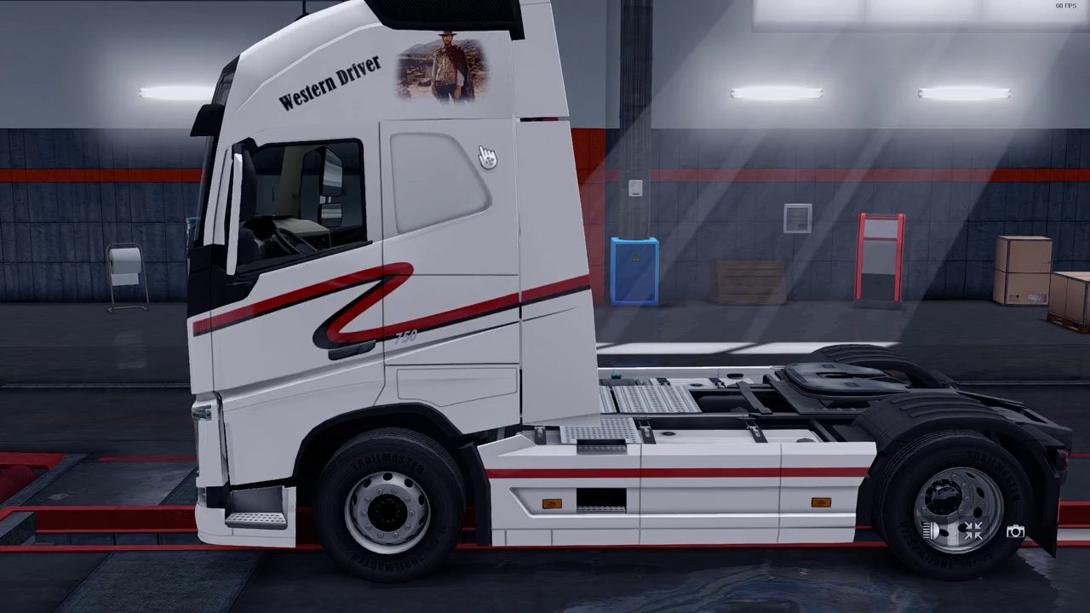
{"action": "scroll", "coordinate": [484, 155], "scroll_direction": "down", "scroll_amount": 2}
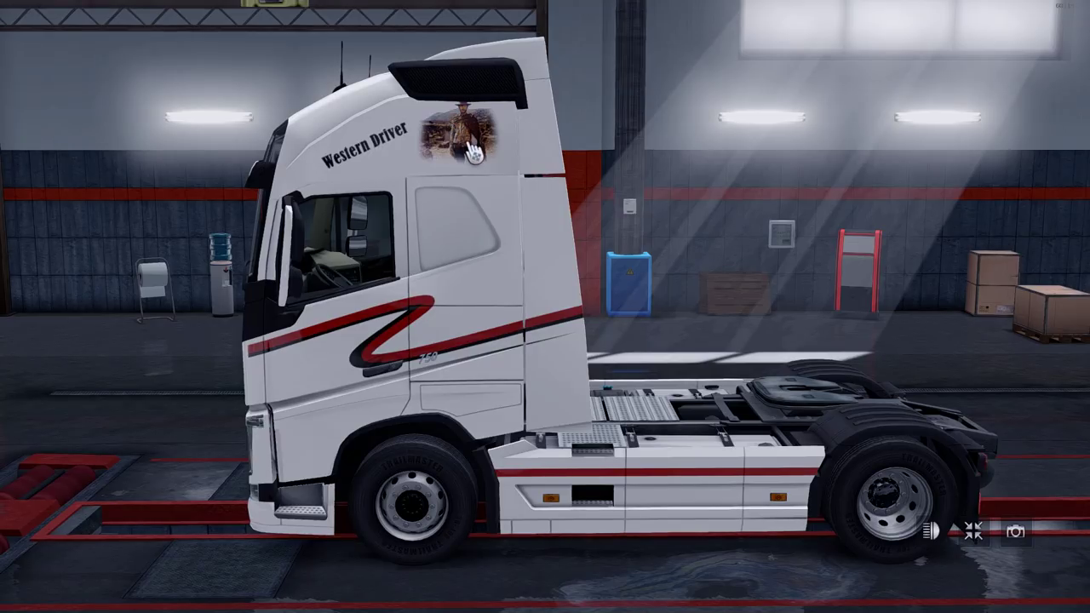
{"action": "scroll", "coordinate": [475, 119], "scroll_direction": "up", "scroll_amount": 5}
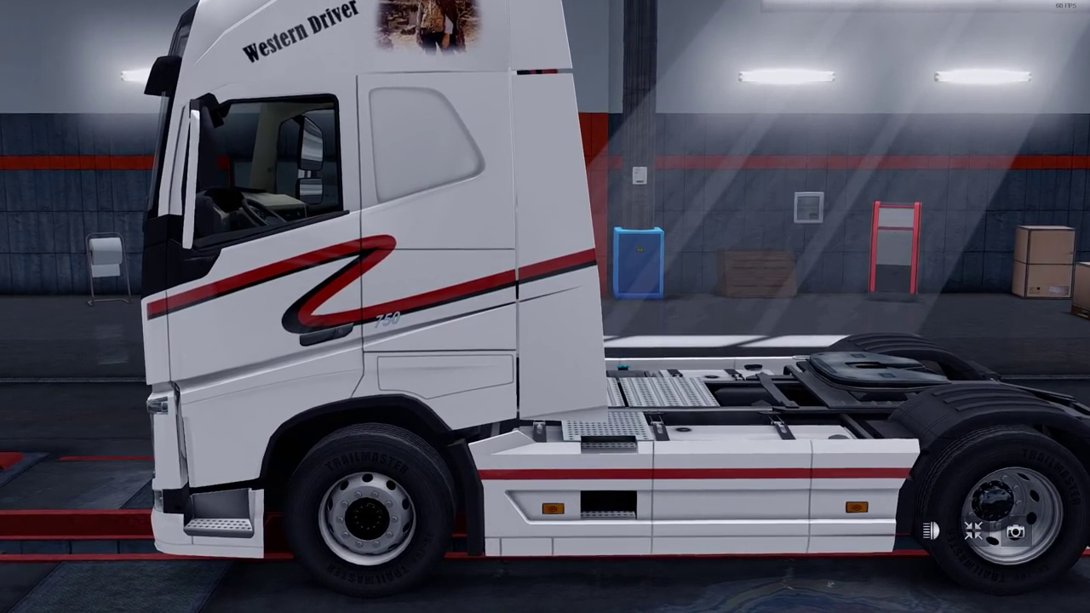
{"action": "left_click_drag", "start_coordinate": [474, 119], "coordinate": [479, 62]}
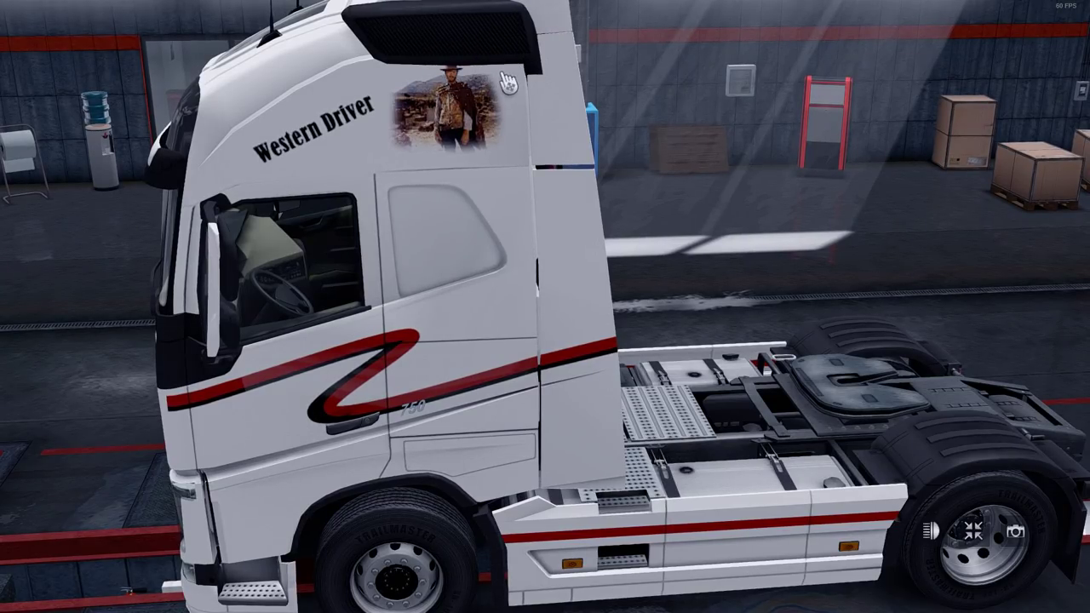
{"action": "left_click_drag", "start_coordinate": [521, 293], "coordinate": [350, 265]}
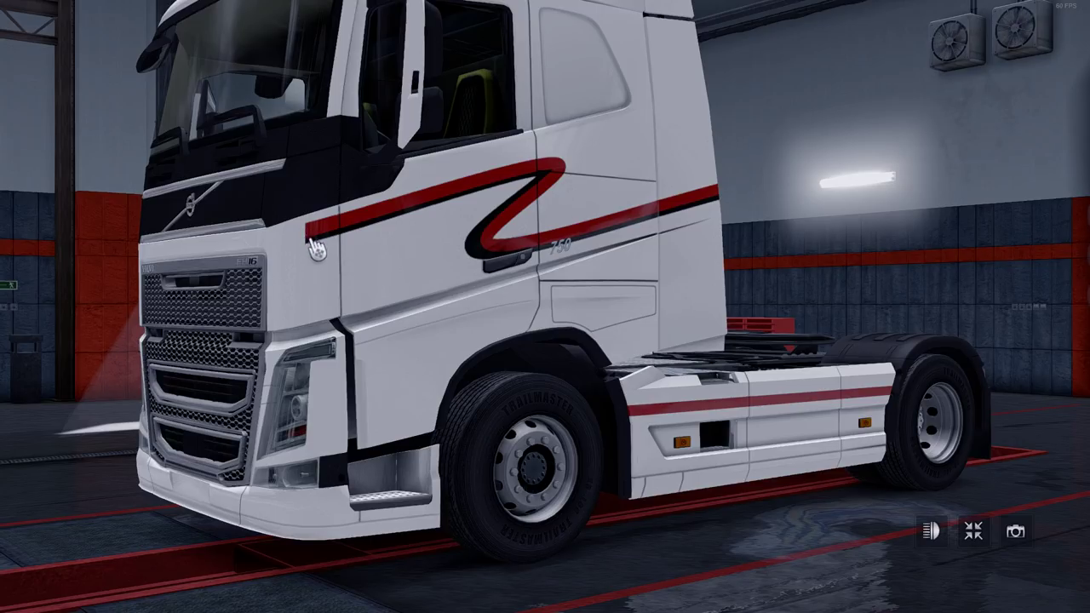
{"action": "left_click_drag", "start_coordinate": [315, 303], "coordinate": [269, 266]}
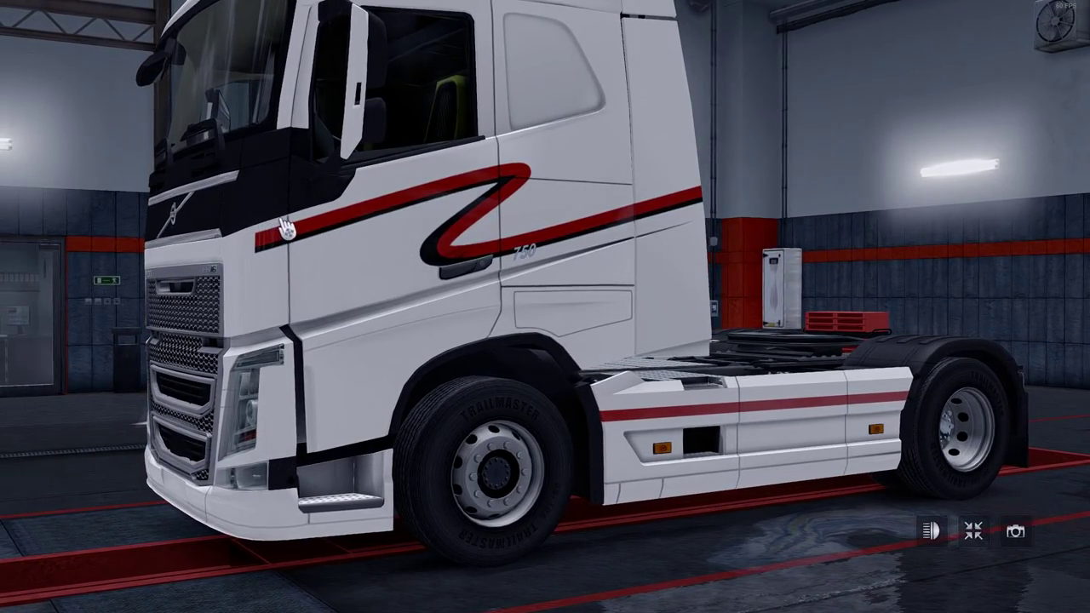
{"action": "left_click_drag", "start_coordinate": [284, 257], "coordinate": [398, 254]}
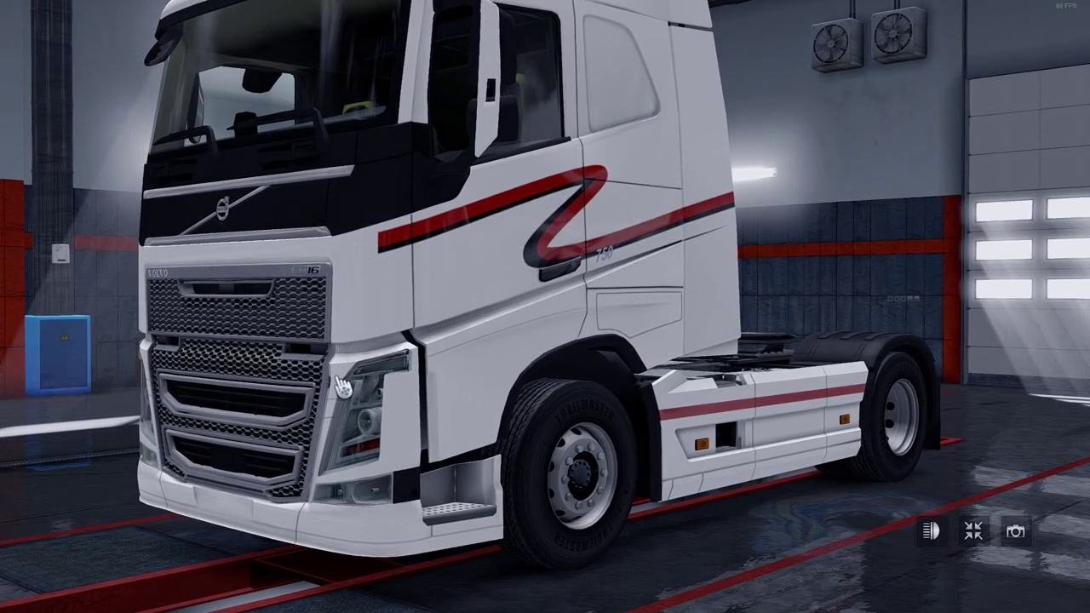
{"action": "left_click_drag", "start_coordinate": [403, 299], "coordinate": [362, 291]}
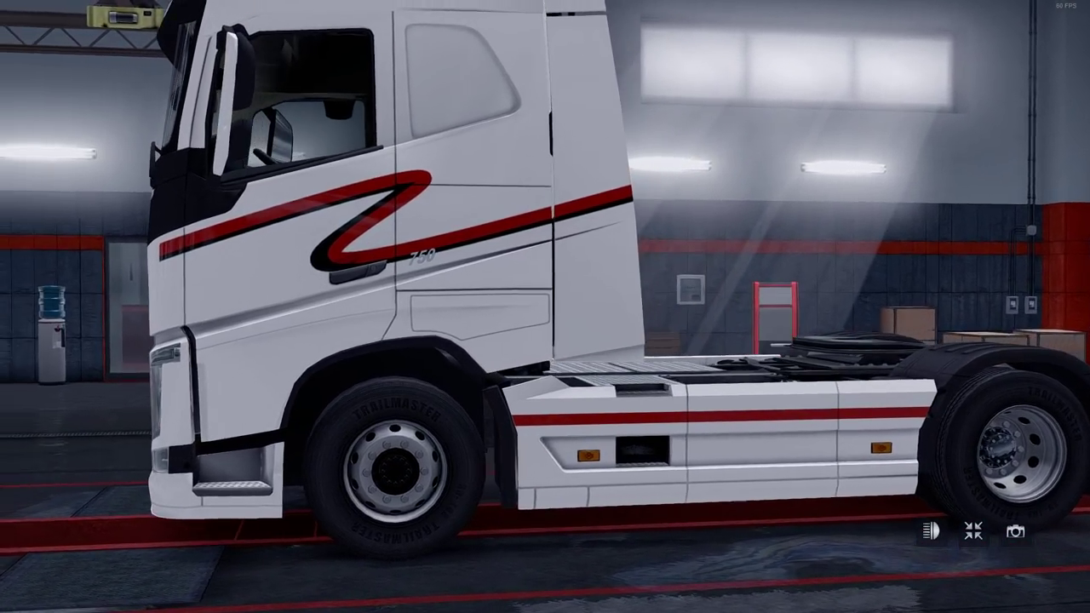
{"action": "scroll", "coordinate": [422, 253], "scroll_direction": "up", "scroll_amount": 2}
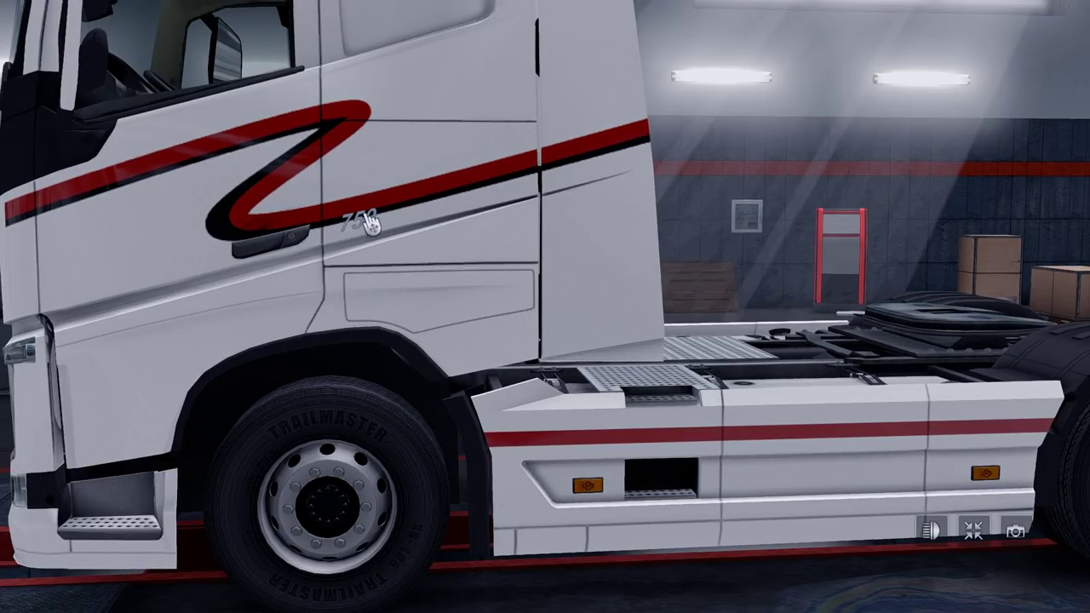
{"action": "scroll", "coordinate": [341, 217], "scroll_direction": "down", "scroll_amount": 2}
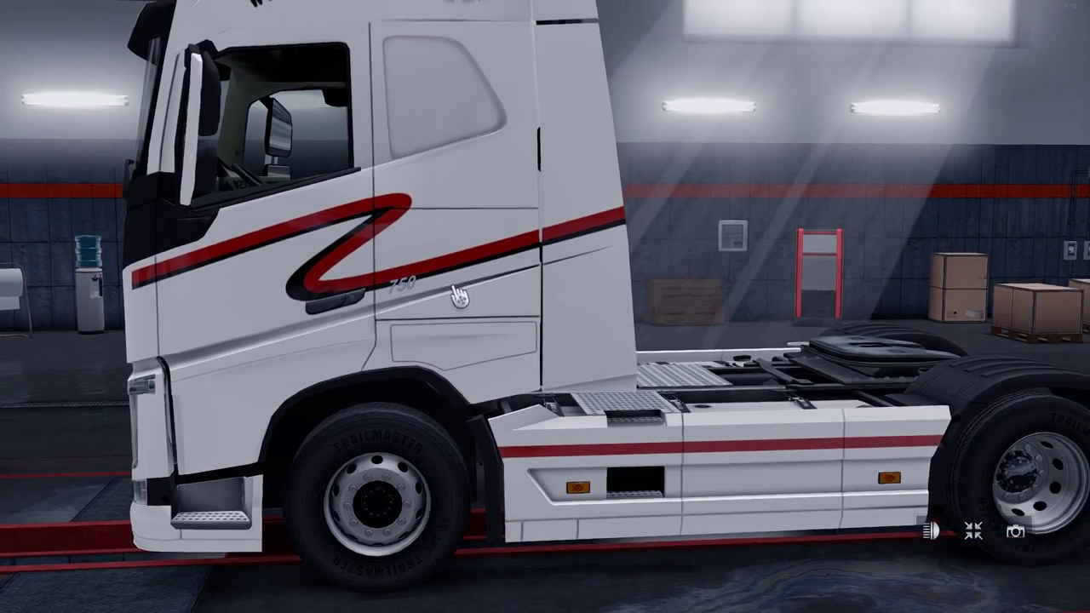
{"action": "scroll", "coordinate": [602, 349], "scroll_direction": "down", "scroll_amount": 2}
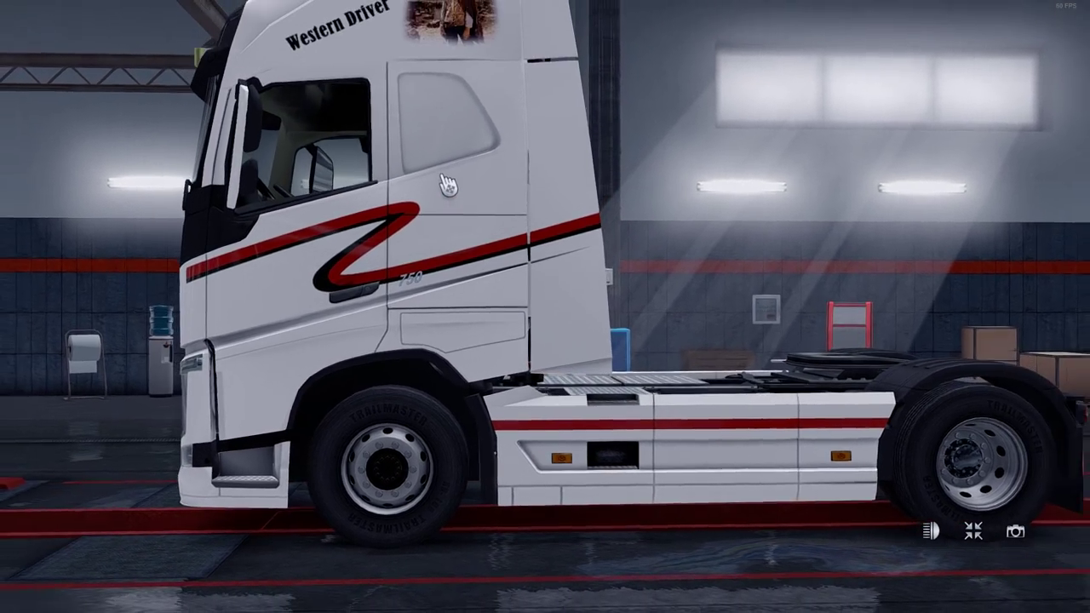
Examine the skin on the cab's rear, the passenger side and both front corners of the truck, and return to the browser view
{"action": "left_click_drag", "start_coordinate": [656, 439], "coordinate": [17, 419]}
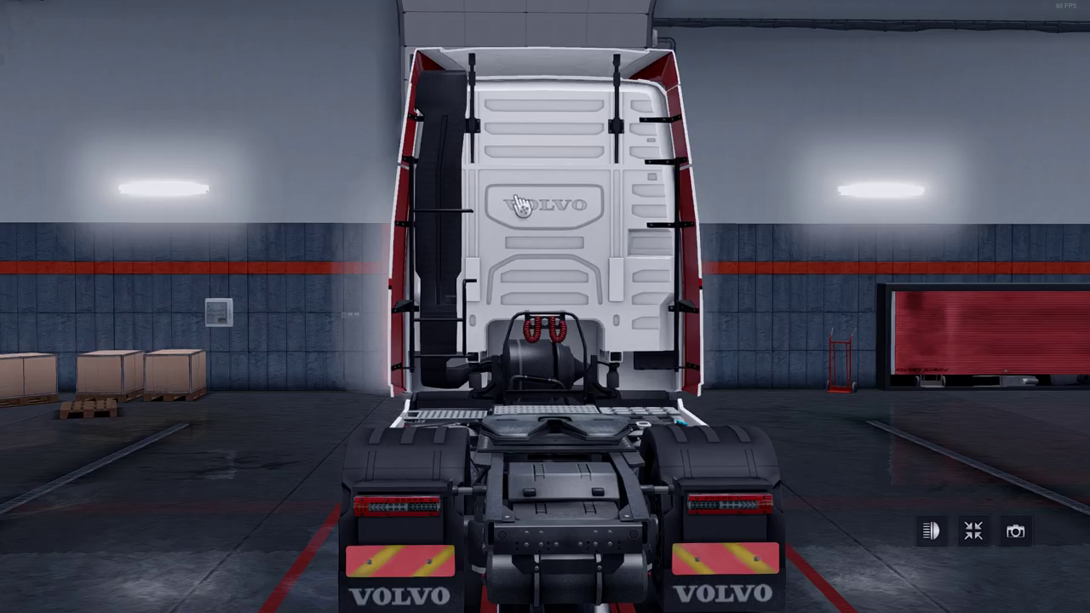
{"action": "left_click_drag", "start_coordinate": [511, 201], "coordinate": [653, 122]}
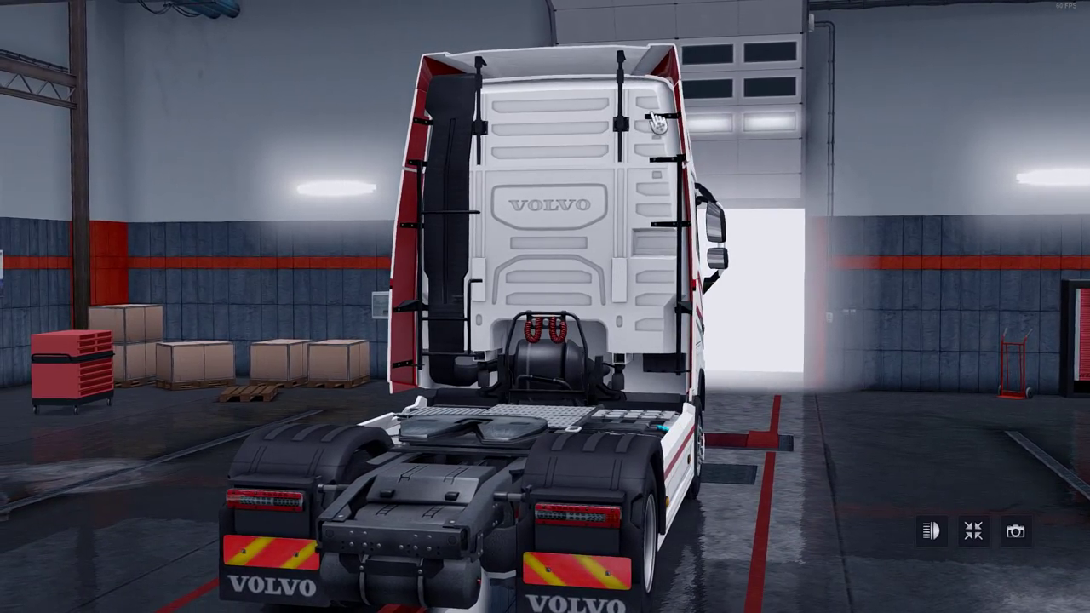
{"action": "left_click_drag", "start_coordinate": [649, 284], "coordinate": [467, 366]}
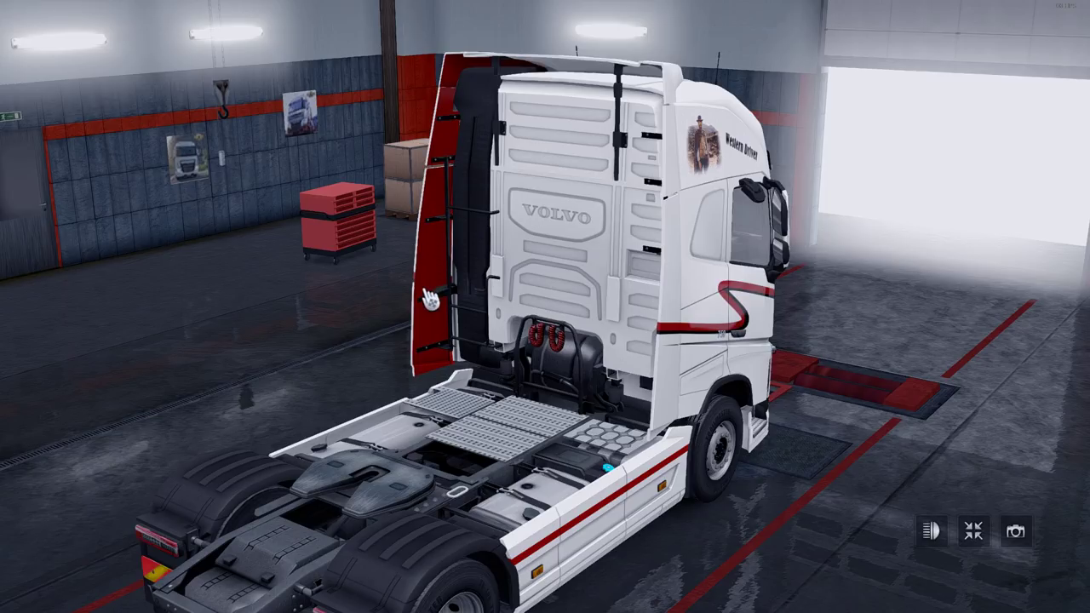
{"action": "left_click_drag", "start_coordinate": [449, 375], "coordinate": [628, 62]}
{"action": "left_click_drag", "start_coordinate": [630, 375], "coordinate": [368, 413]}
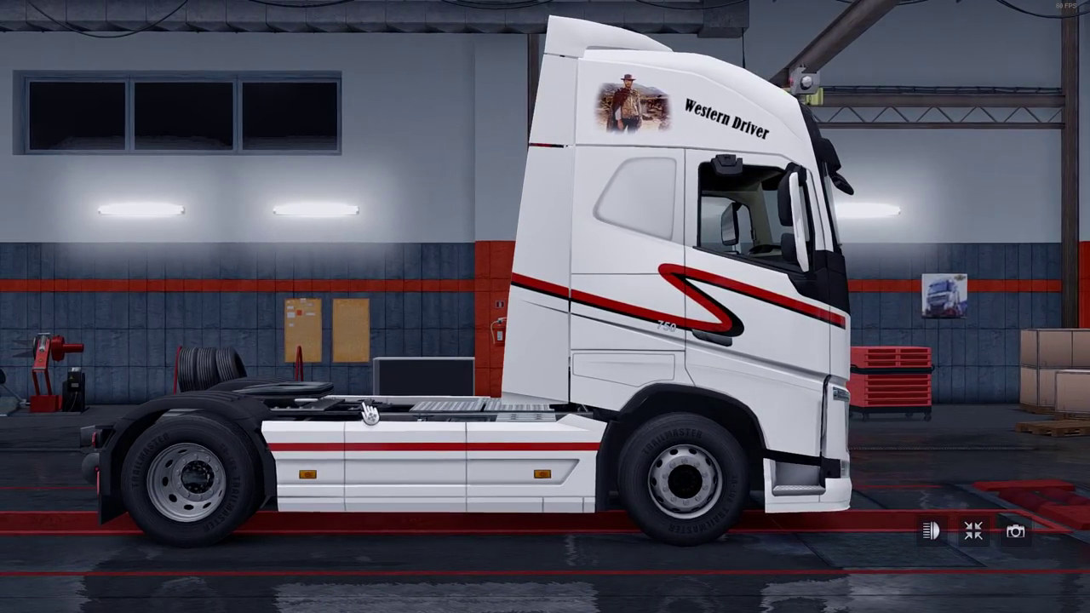
{"action": "left_click_drag", "start_coordinate": [728, 386], "coordinate": [672, 424]}
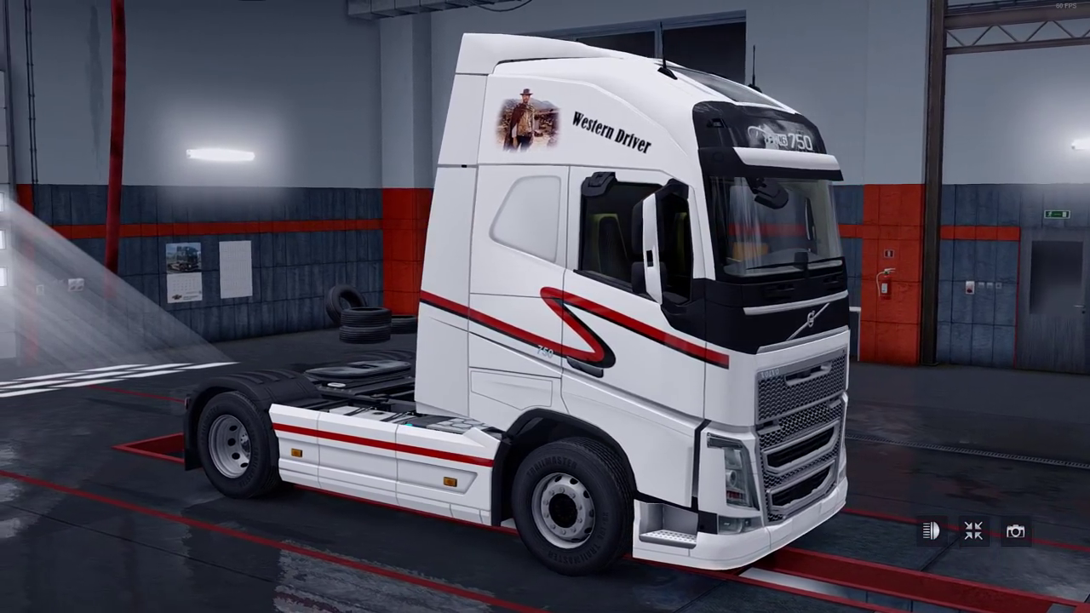
{"action": "left_click_drag", "start_coordinate": [630, 420], "coordinate": [607, 422]}
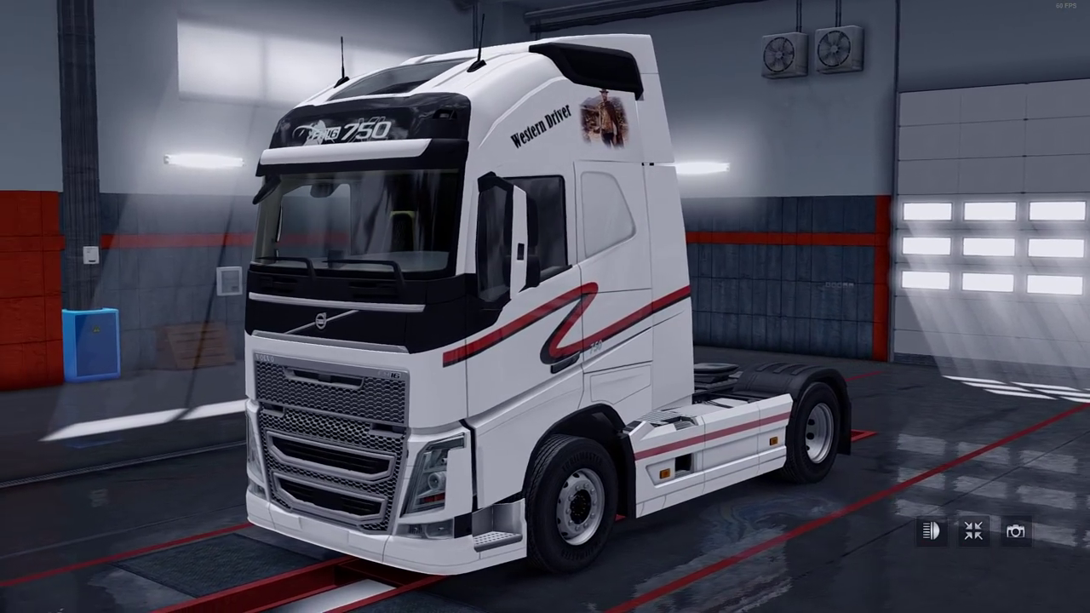
{"action": "left_click_drag", "start_coordinate": [639, 338], "coordinate": [662, 338]}
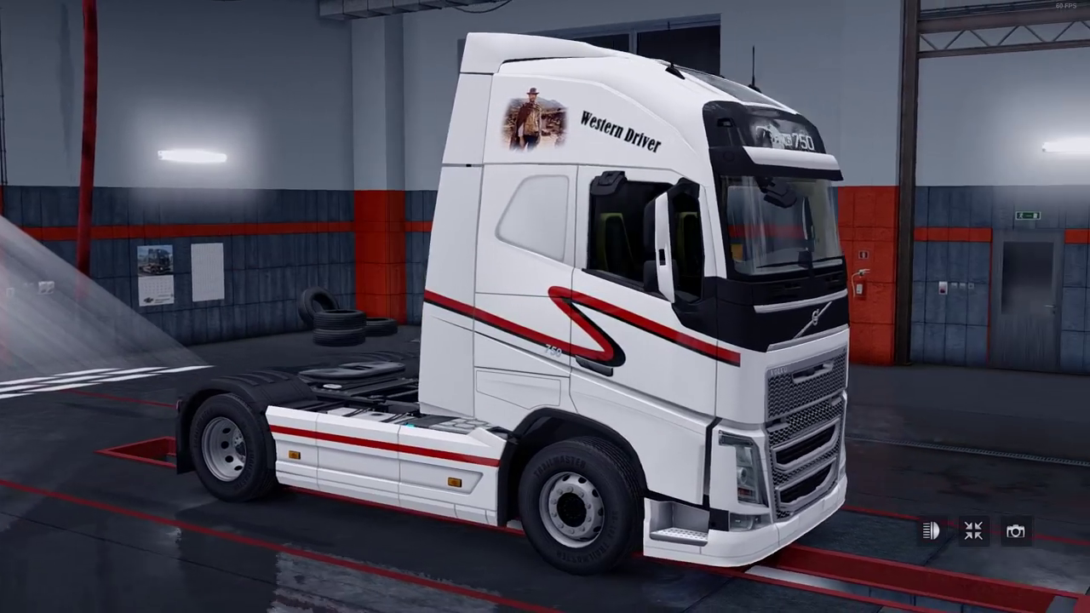
{"action": "mouse_move", "coordinate": [647, 294]}
{"action": "left_mouse_down"}
{"action": "mouse_move", "coordinate": [809, 294]}
{"action": "mouse_move", "coordinate": [749, 230]}
{"action": "mouse_move", "coordinate": [720, 144]}
{"action": "left_mouse_up"}
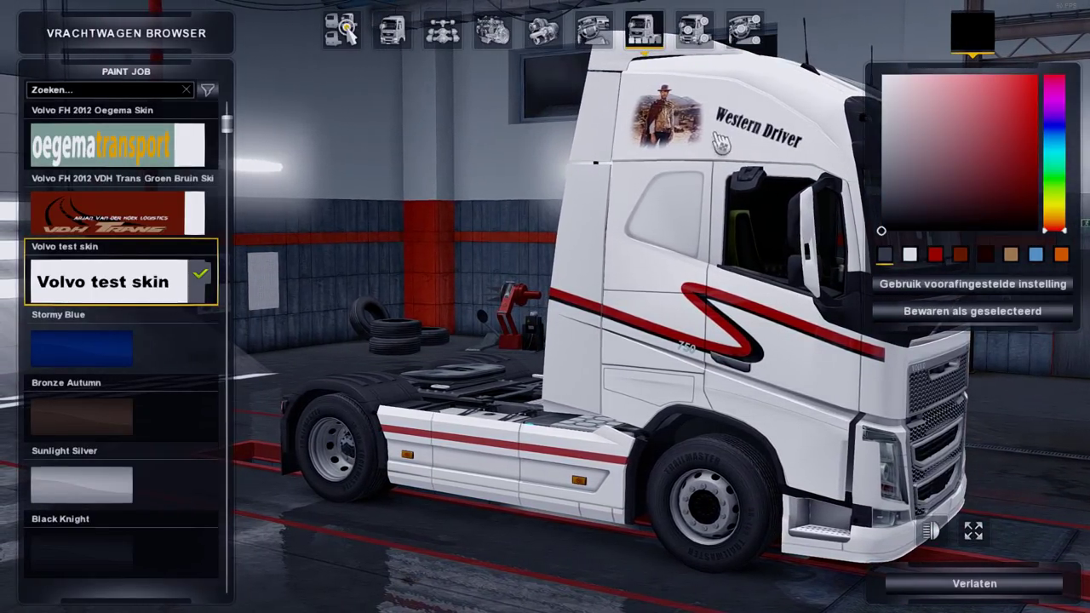
View the Volvo's interior full screen and look around the dashboard, mirrors, overhead storage and passenger seat
{"action": "left_click", "coordinate": [601, 29]}
{"action": "left_click", "coordinate": [973, 530]}
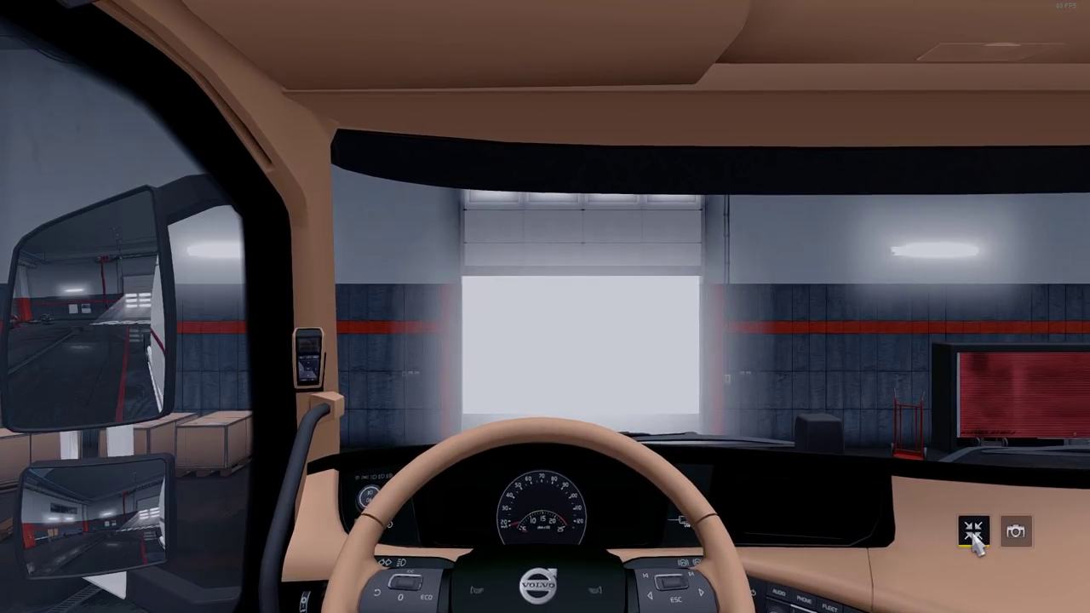
{"action": "left_click_drag", "start_coordinate": [852, 321], "coordinate": [273, 552]}
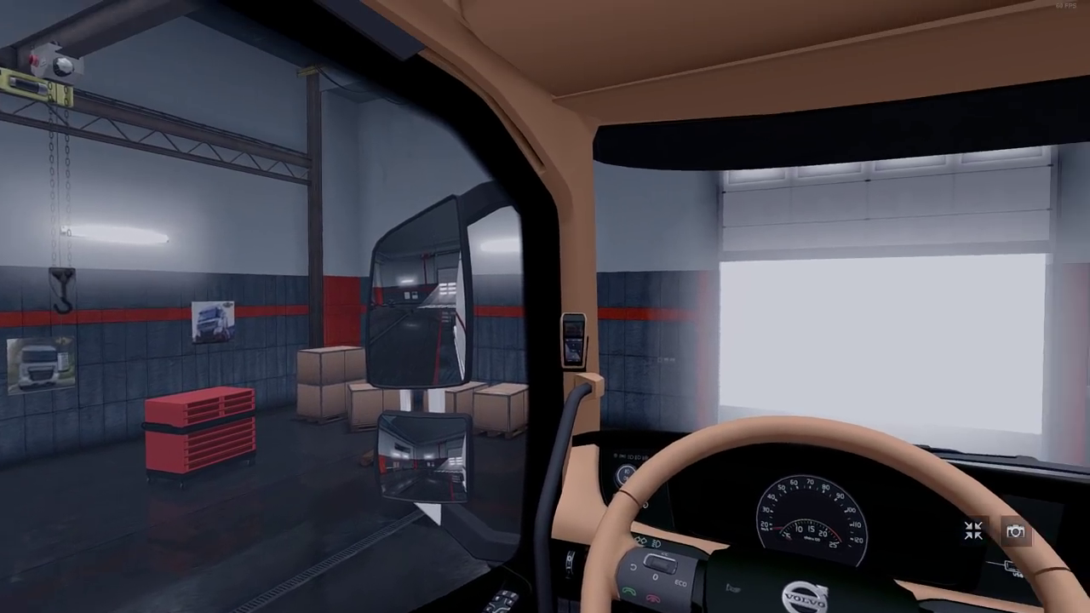
{"action": "left_click_drag", "start_coordinate": [477, 477], "coordinate": [578, 388]}
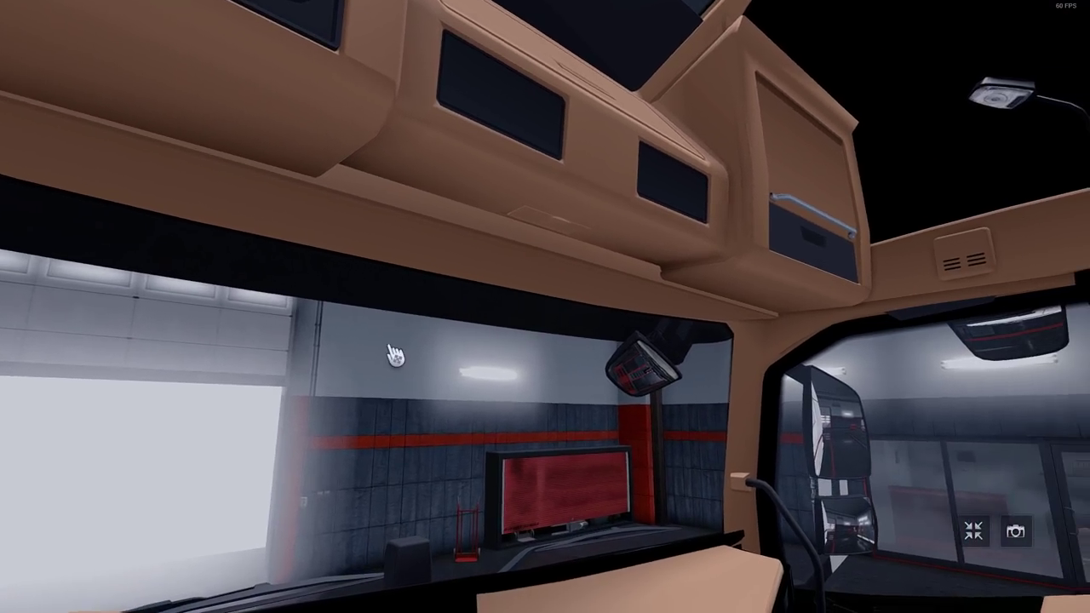
{"action": "left_click_drag", "start_coordinate": [457, 324], "coordinate": [324, 115]}
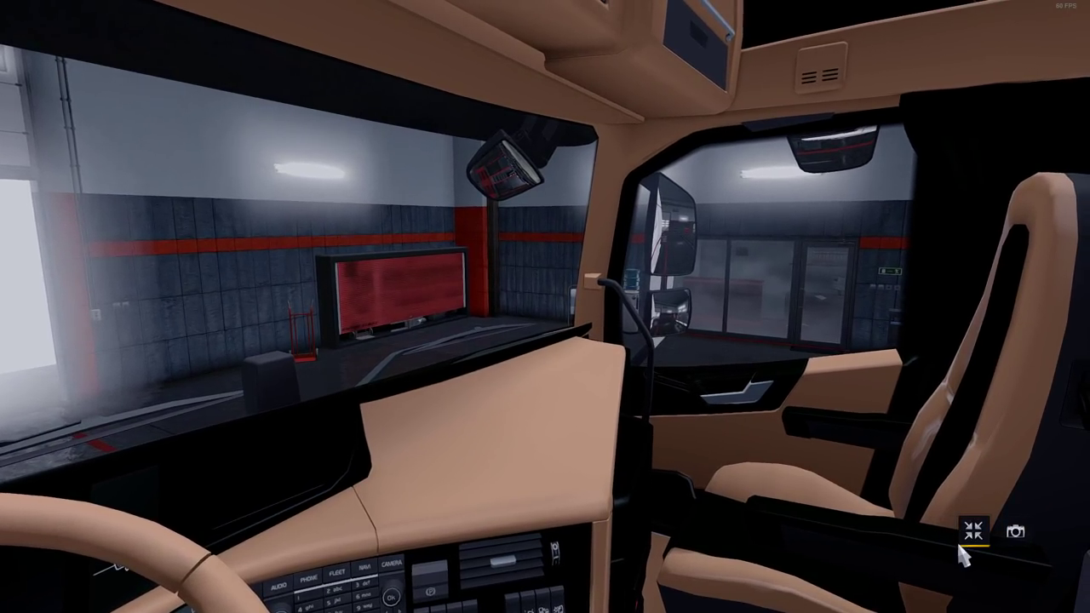
Leave the interior view and the truck browser, and quit Euro Truck Simulator 2 with the exit confirmed
{"action": "left_click", "coordinate": [973, 535]}
{"action": "left_click", "coordinate": [978, 568]}
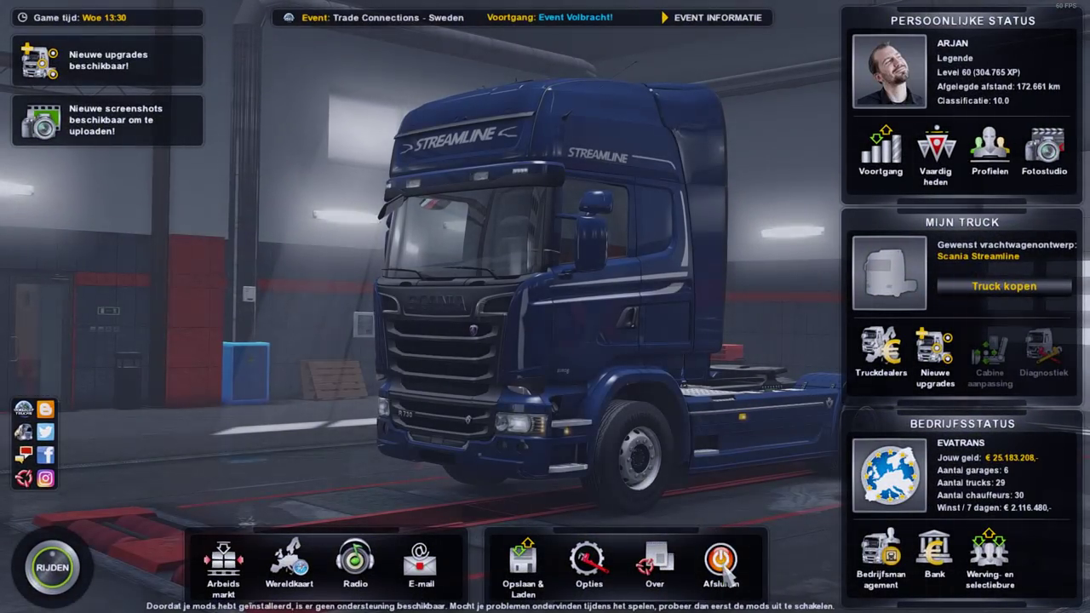
{"action": "left_click", "coordinate": [720, 560]}
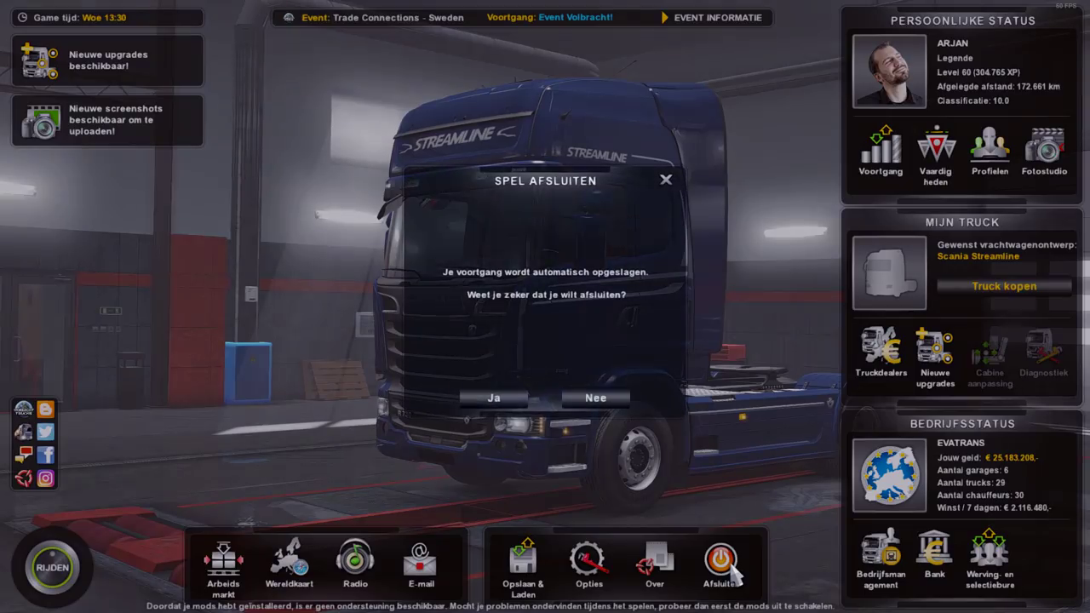
{"action": "left_click", "coordinate": [523, 400]}
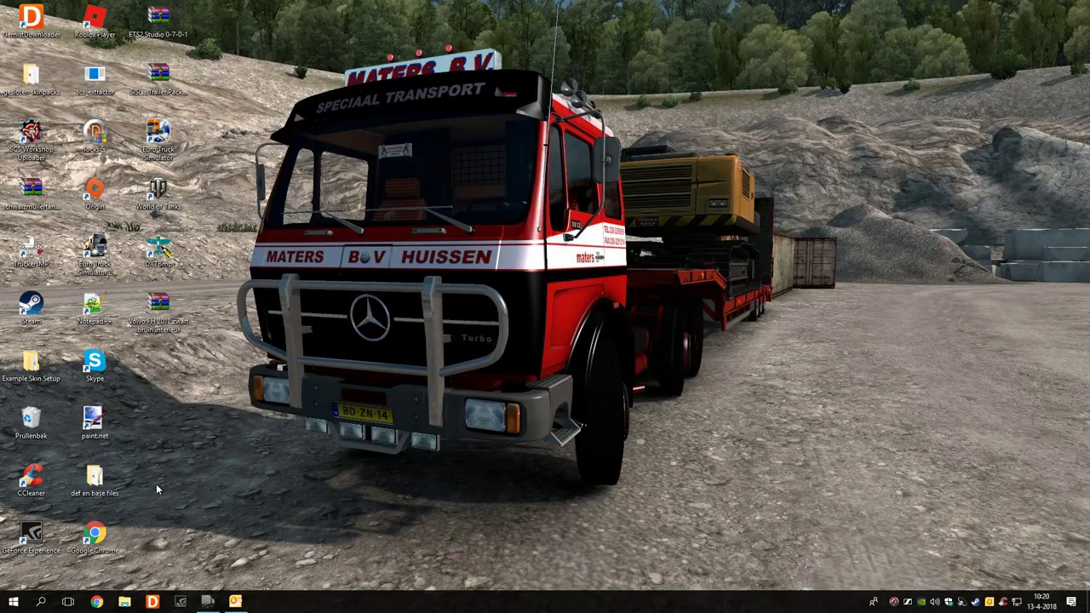
Switch to paint.net and open the layered Volvo test skin.pdn from the scs trucks skins folder
{"action": "left_click", "coordinate": [109, 435]}
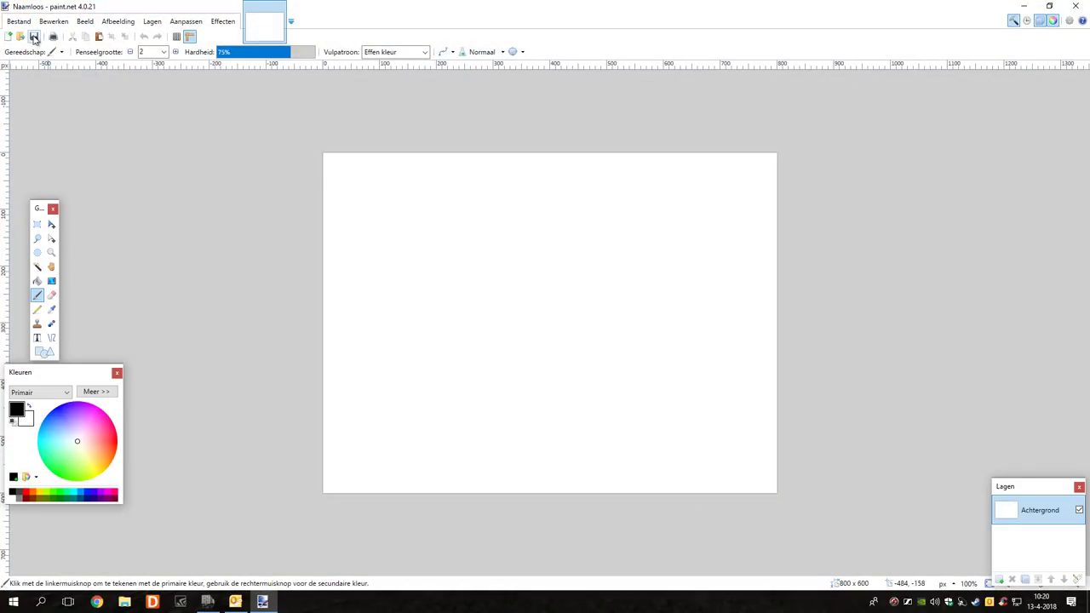
{"action": "left_click", "coordinate": [24, 27]}
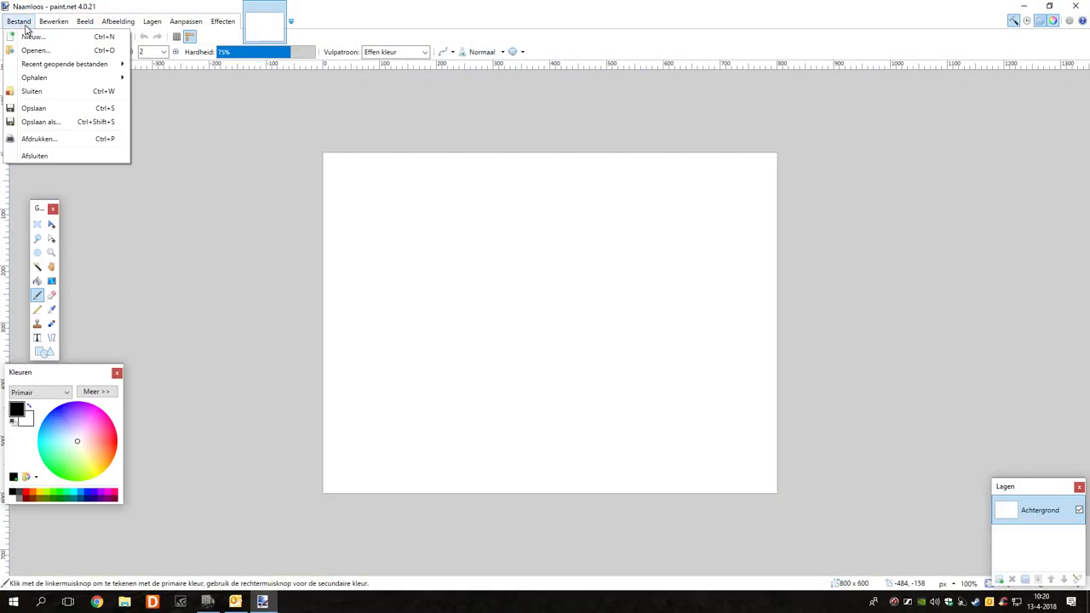
{"action": "mouse_move", "coordinate": [53, 65]}
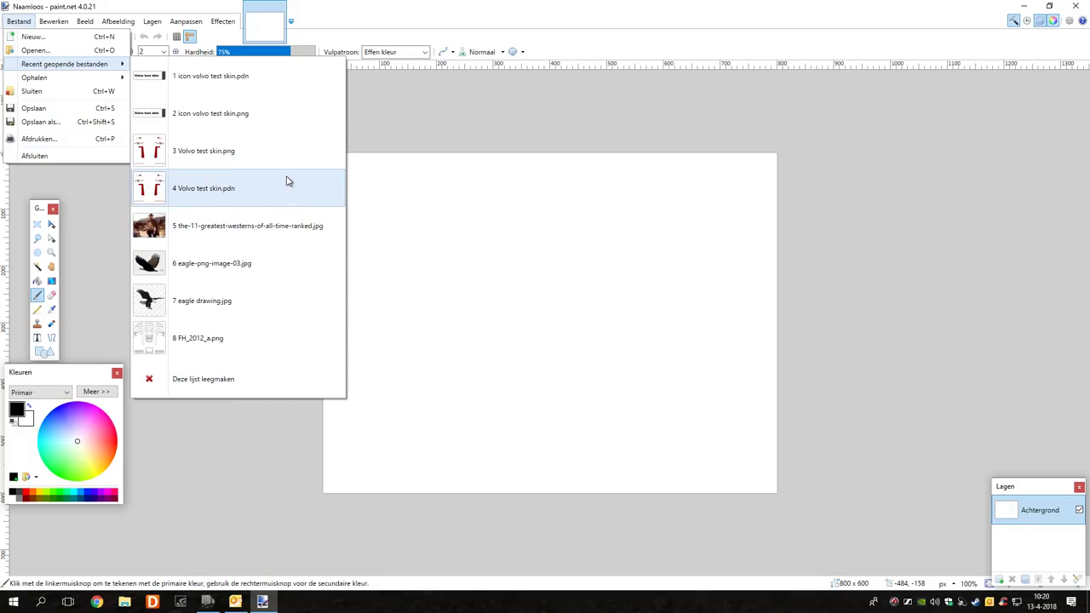
{"action": "left_click", "coordinate": [52, 50]}
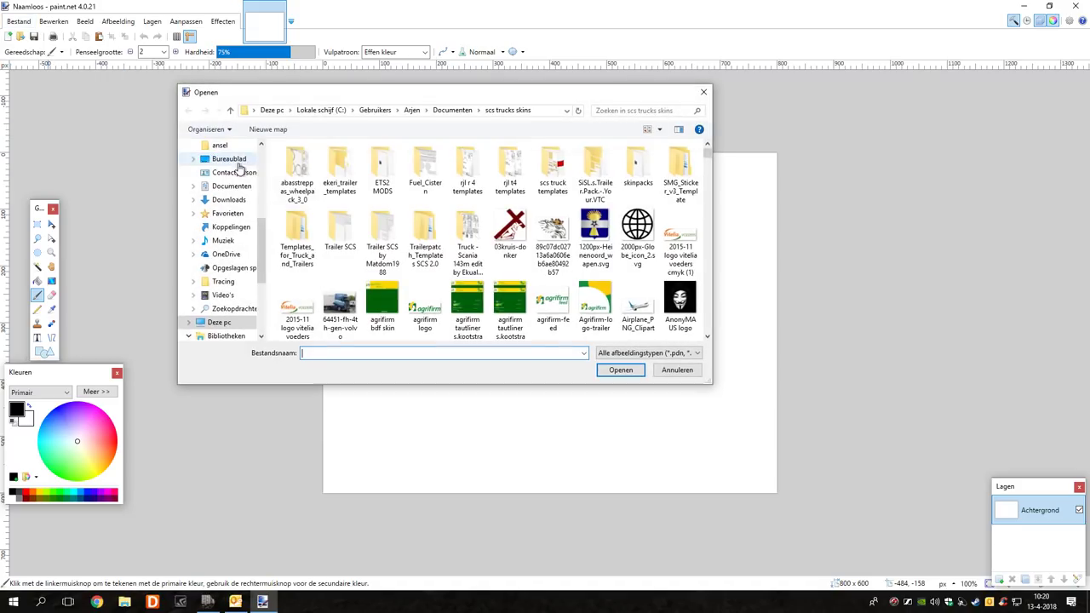
{"action": "scroll", "coordinate": [705, 223], "scroll_direction": "down", "scroll_amount": 10}
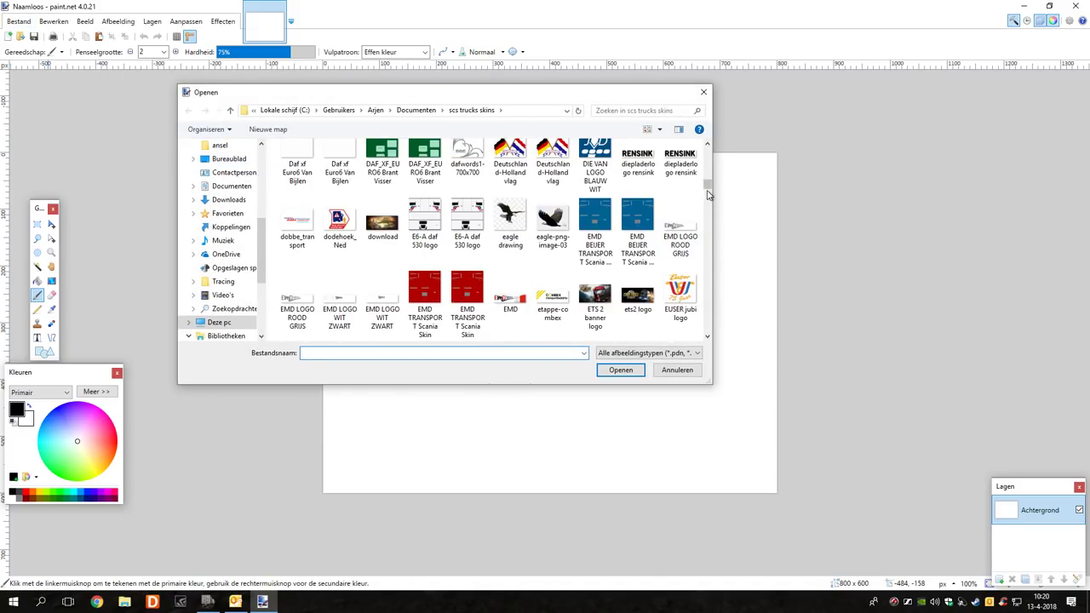
{"action": "scroll", "coordinate": [705, 223], "scroll_direction": "down", "scroll_amount": 15}
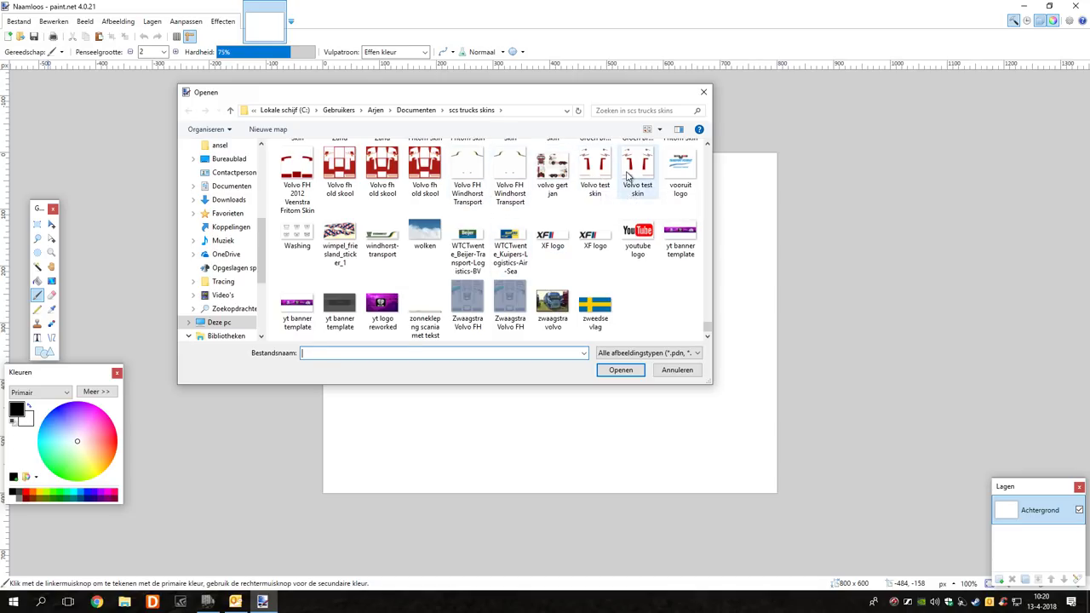
{"action": "left_click", "coordinate": [599, 175]}
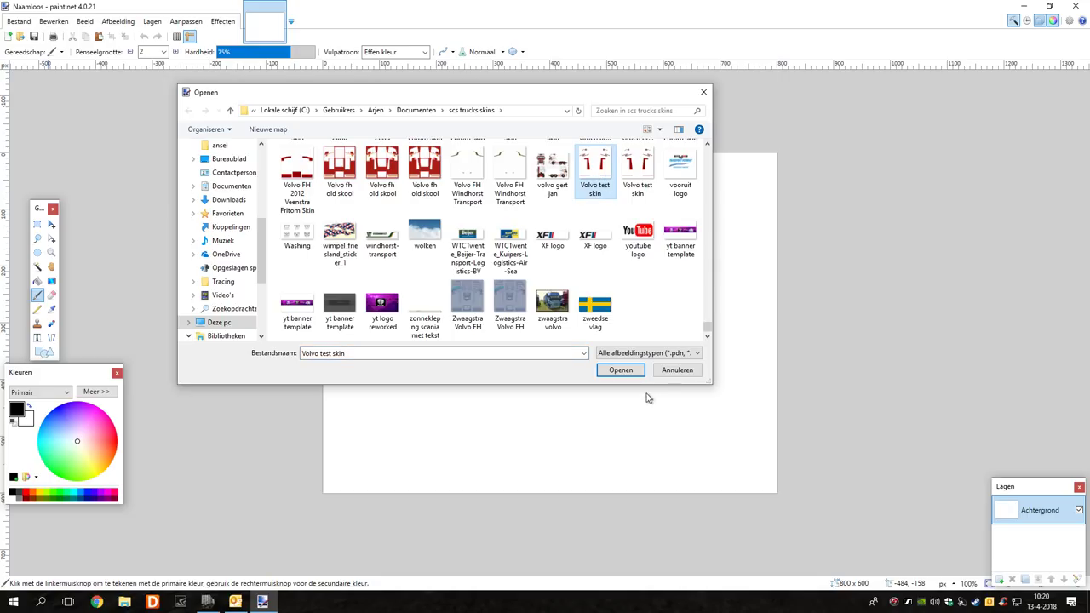
{"action": "left_click", "coordinate": [624, 371]}
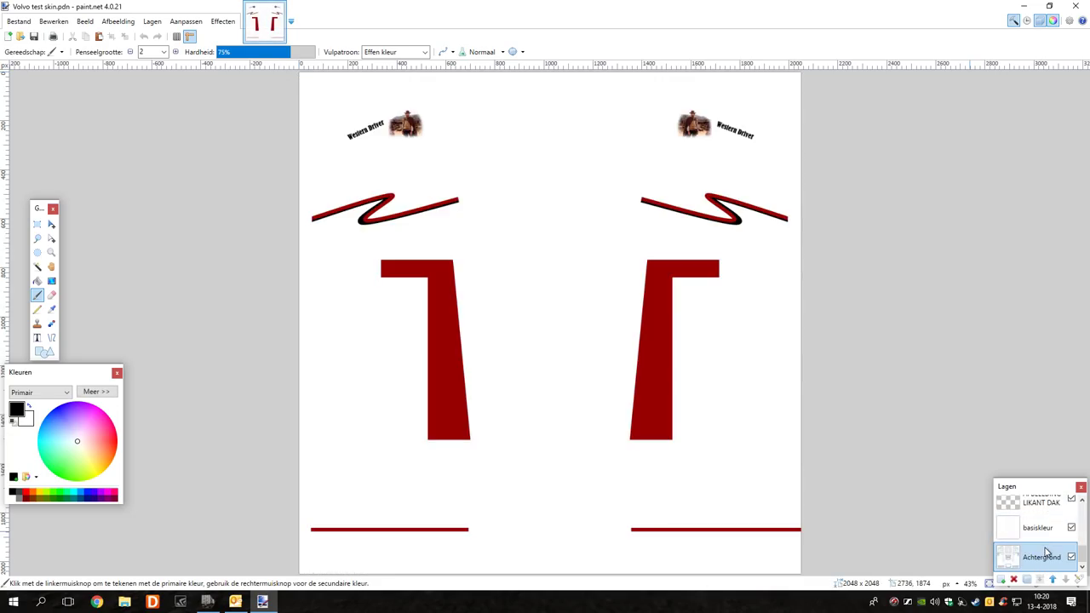
Delete the two "striping likant cabine." layers that hold the zigzag stripes on both cab sides
{"action": "left_click_drag", "start_coordinate": [1083, 555], "coordinate": [1085, 511]}
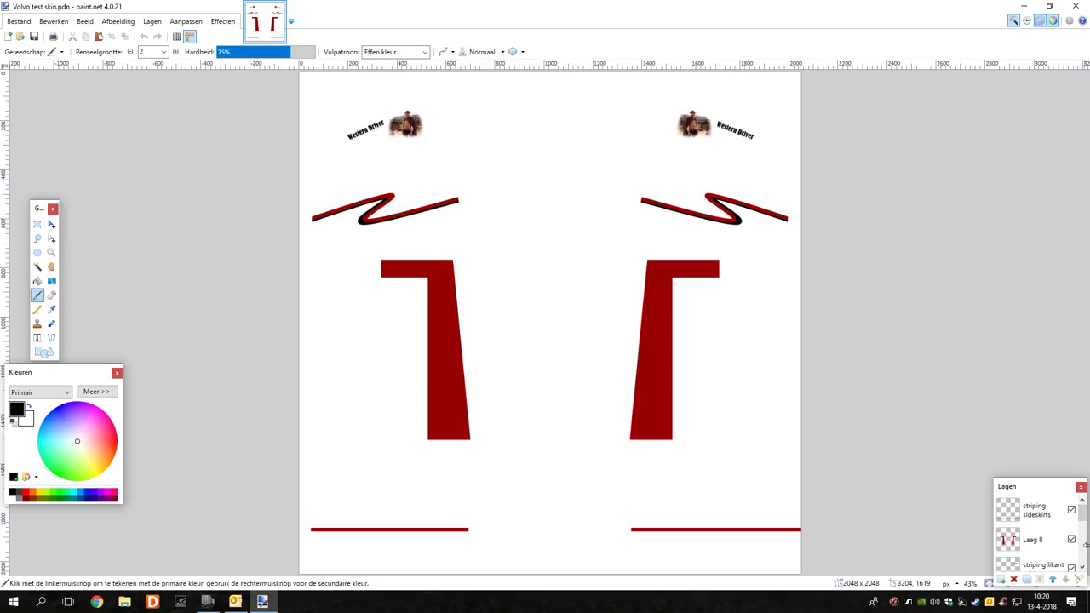
{"action": "left_click_drag", "start_coordinate": [1082, 517], "coordinate": [1082, 527]}
{"action": "left_click", "coordinate": [1053, 520]}
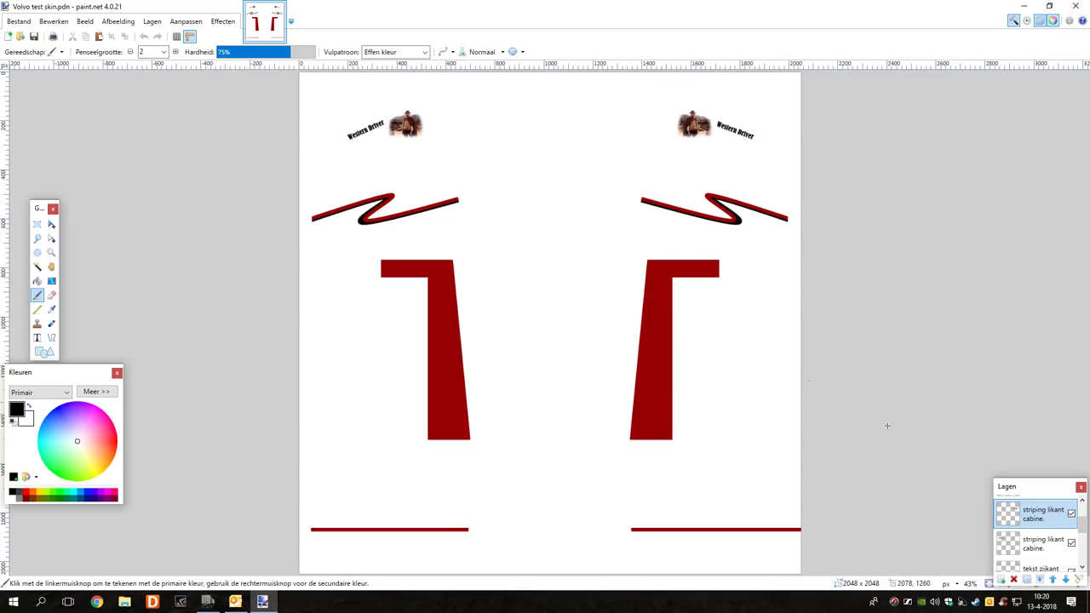
{"action": "left_click", "coordinate": [1015, 579]}
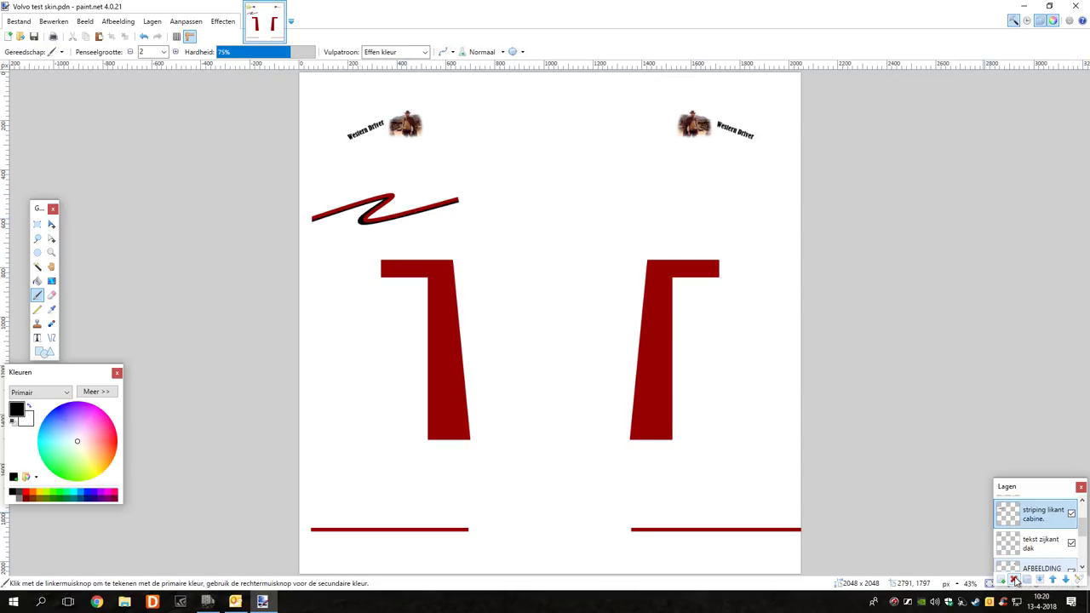
{"action": "left_click", "coordinate": [1014, 579]}
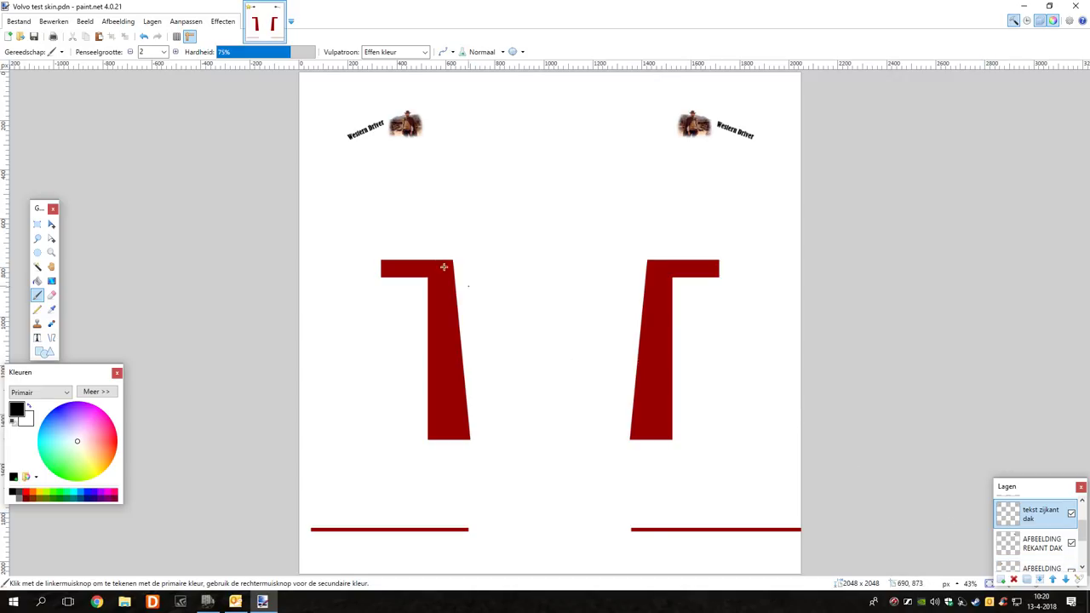
Fill the basiskleur layer with solid cyan using the Fill tool at 50% tolerance
{"action": "scroll", "coordinate": [1034, 545], "scroll_direction": "down", "scroll_amount": 3}
{"action": "left_click", "coordinate": [1033, 540]}
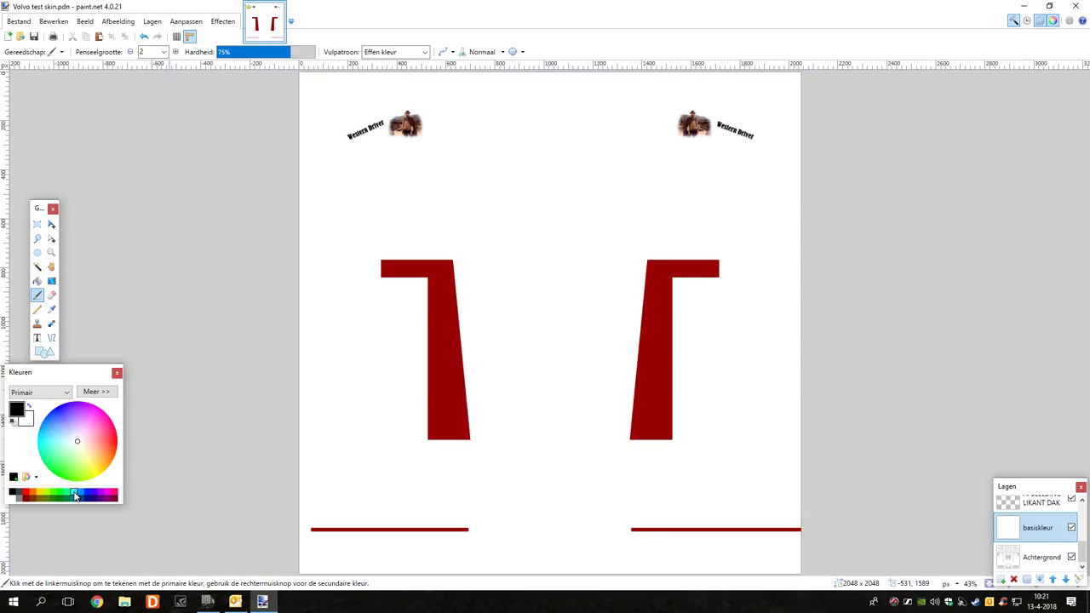
{"action": "left_click", "coordinate": [37, 281]}
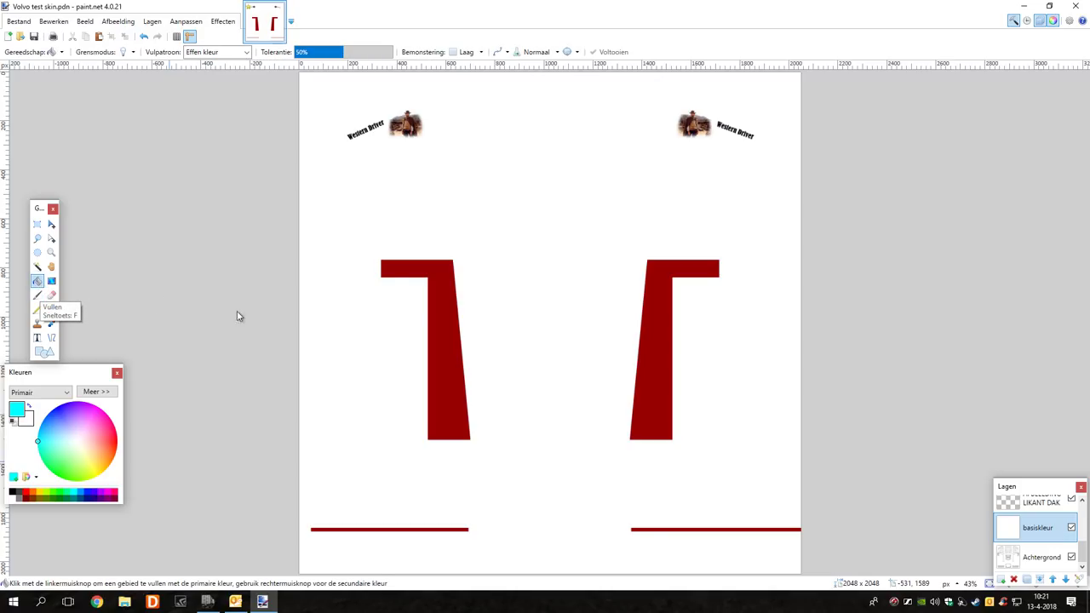
{"action": "left_click", "coordinate": [386, 342]}
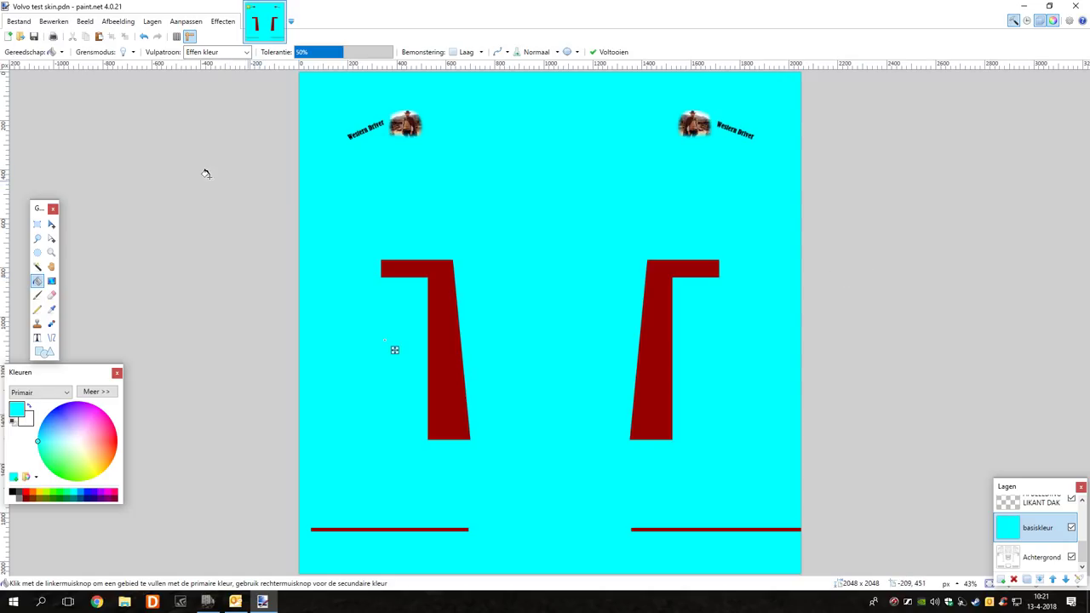
Save the recoloured project as Volvo test skin in paint.net (*.pdn) format, replacing the existing file
{"action": "left_click", "coordinate": [19, 21]}
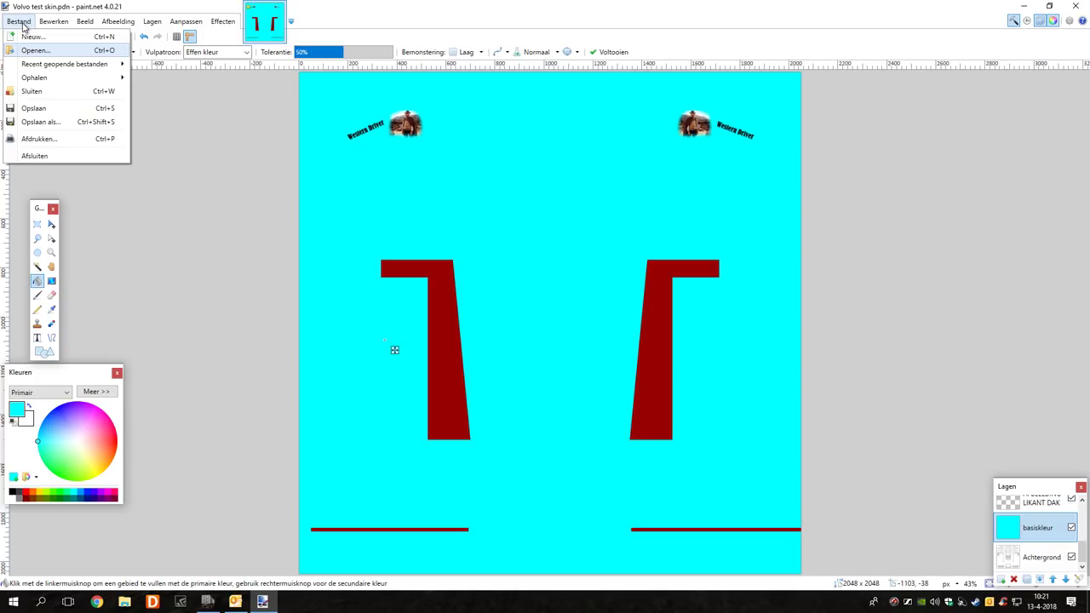
{"action": "left_click", "coordinate": [63, 127]}
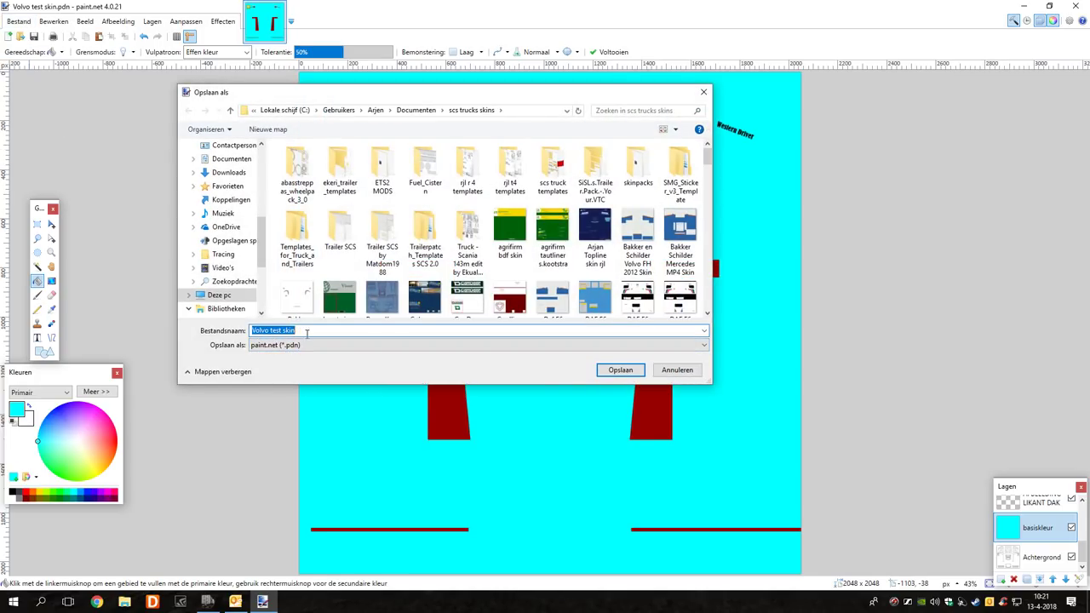
{"action": "left_click", "coordinate": [621, 371]}
{"action": "left_click", "coordinate": [574, 302]}
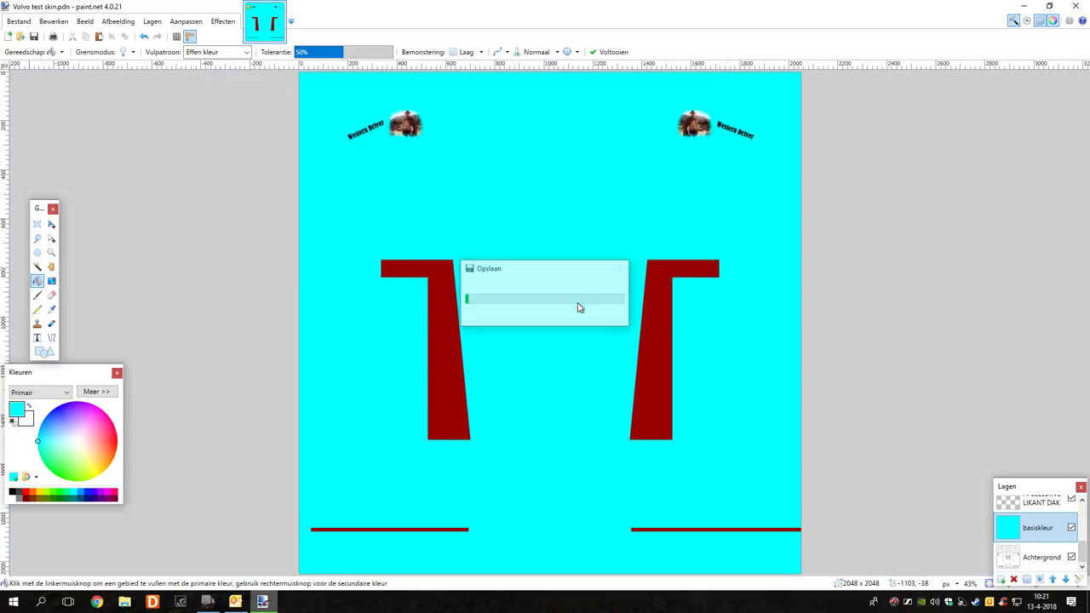
Save a flattened PNG copy named Volvo test skin with automatic bit depth, replacing the existing PNG
{"action": "left_click", "coordinate": [18, 20]}
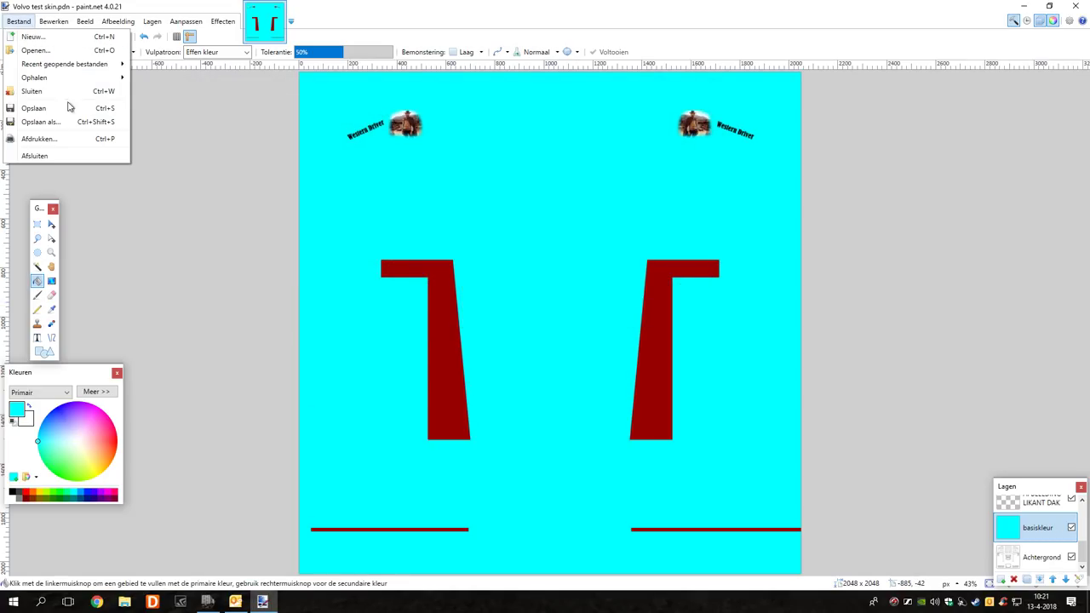
{"action": "left_click", "coordinate": [85, 126]}
{"action": "left_click", "coordinate": [414, 345]}
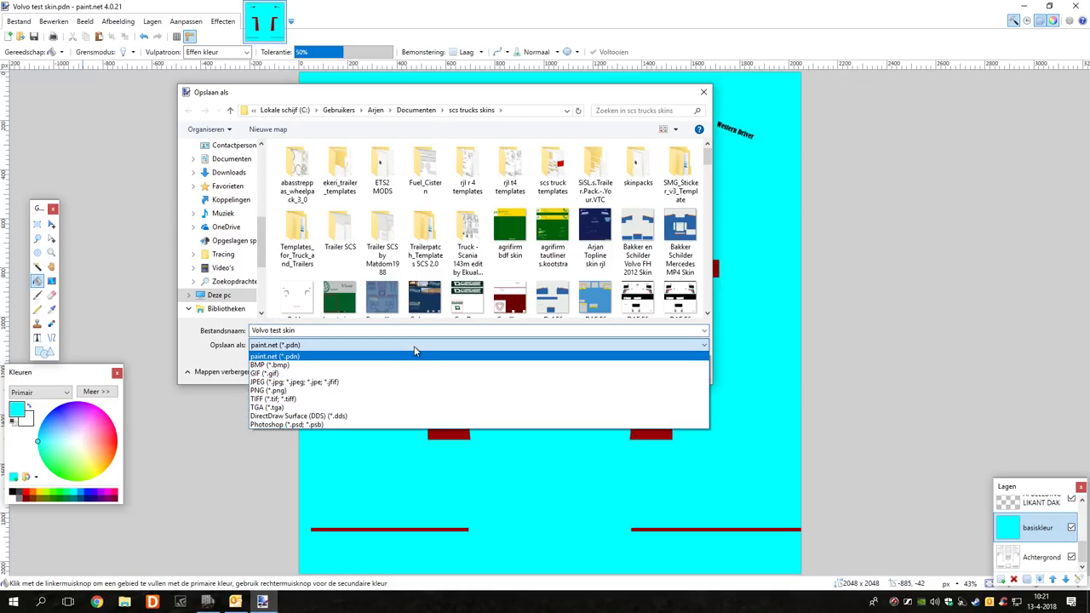
{"action": "left_click", "coordinate": [423, 392]}
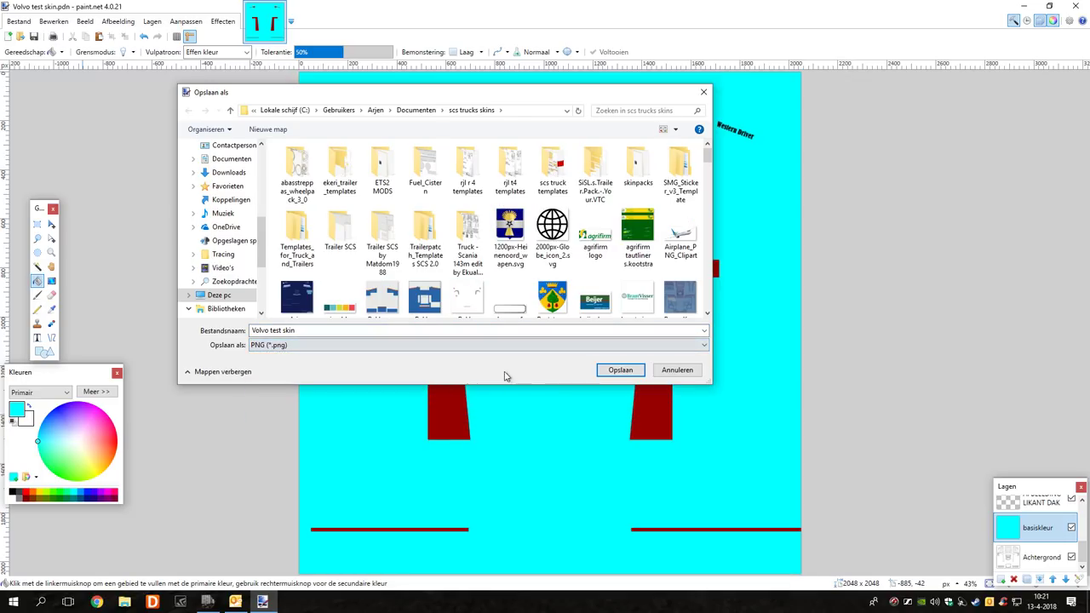
{"action": "left_click", "coordinate": [601, 372]}
{"action": "left_click", "coordinate": [569, 300]}
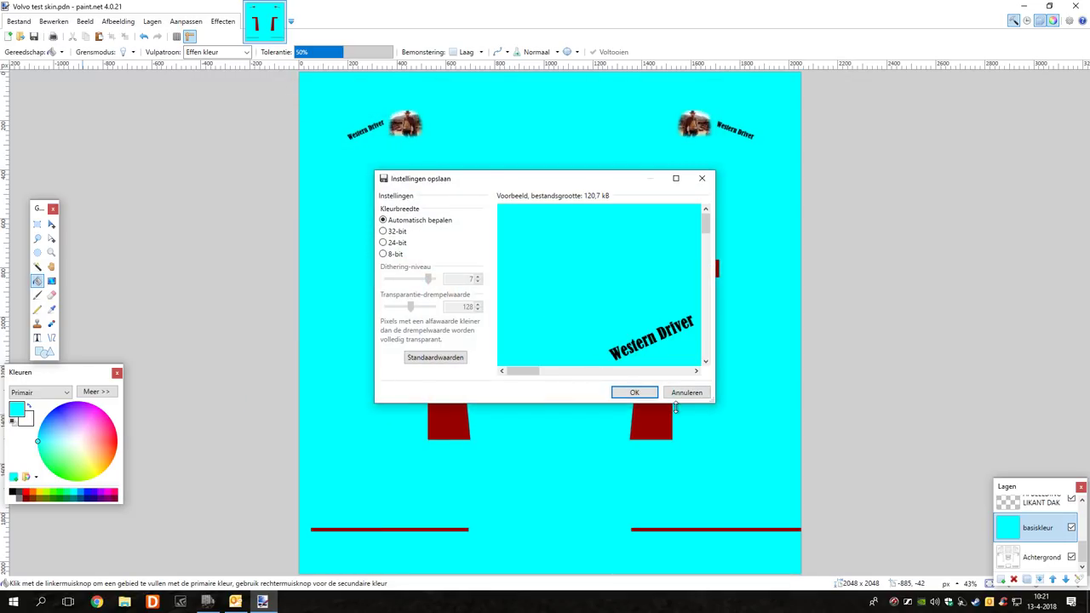
{"action": "left_click", "coordinate": [640, 392]}
{"action": "left_click", "coordinate": [591, 328]}
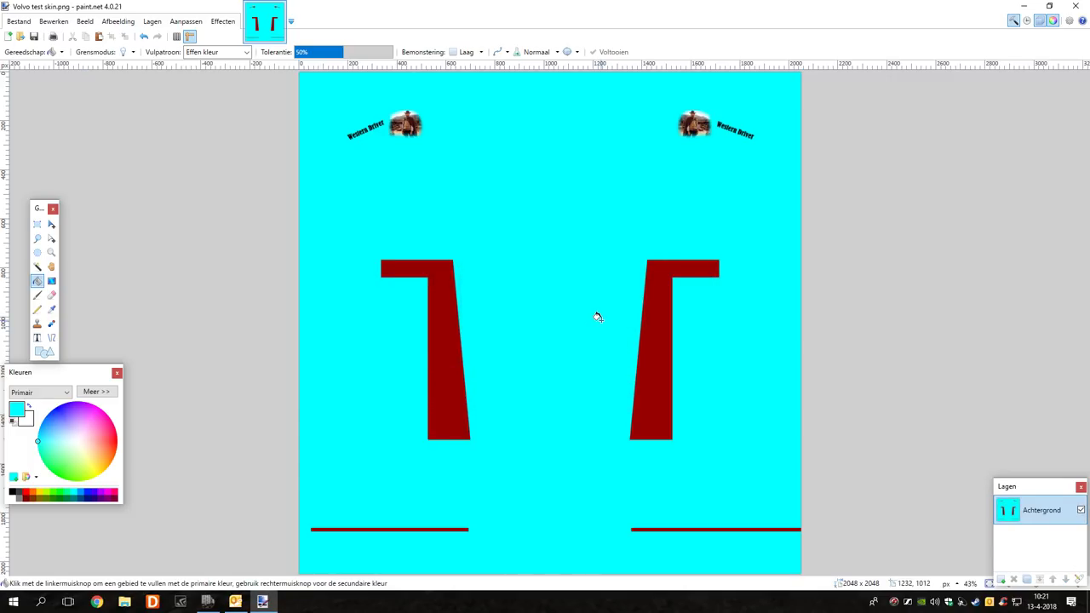
Close paint.net, bring up ETS2 Studio and close it as well
{"action": "left_click", "coordinate": [1077, 7]}
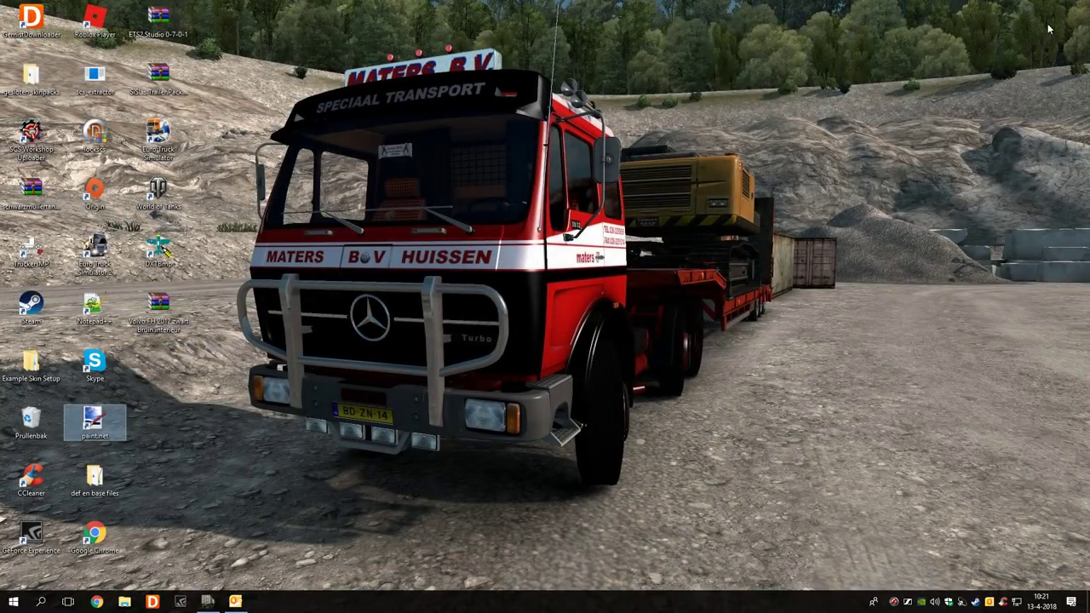
{"action": "left_click", "coordinate": [207, 602]}
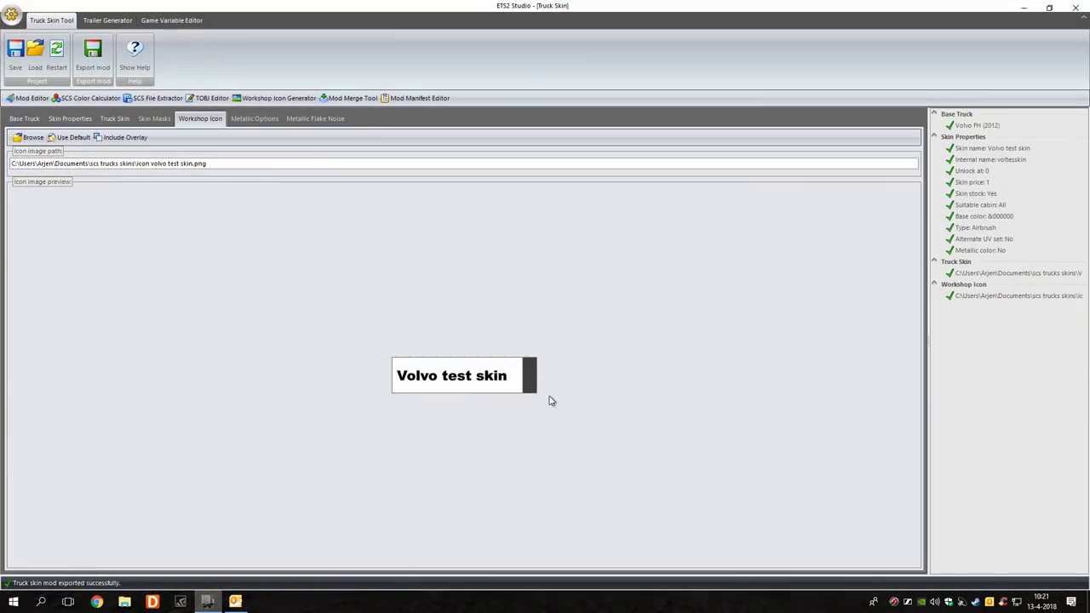
{"action": "left_click", "coordinate": [1084, 6]}
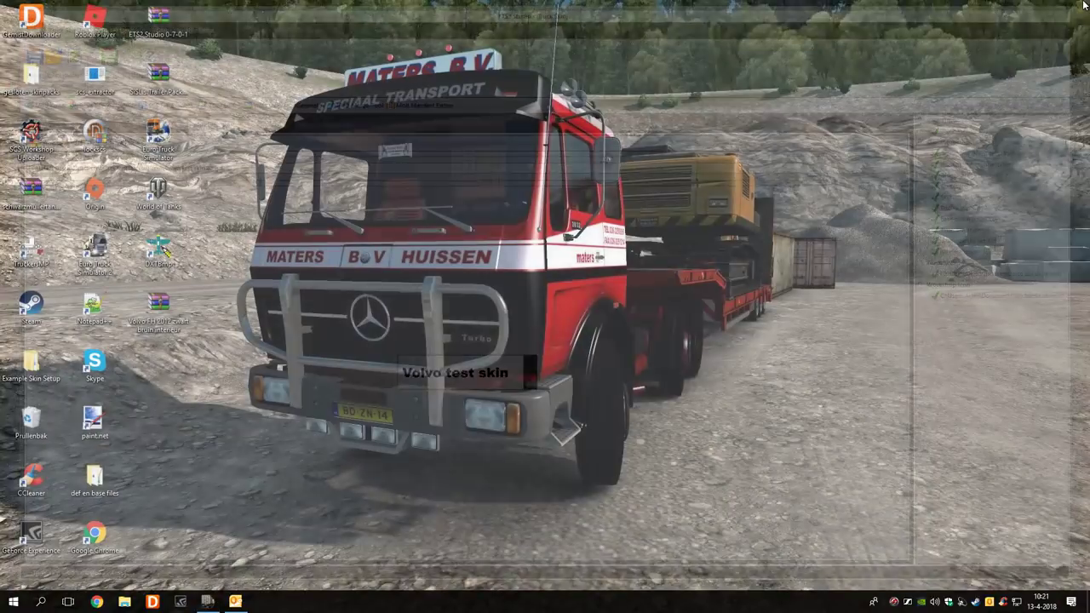
Open the Volvo test skin archive from the Euro Truck Simulator 2 mod folder in WinRAR
{"action": "left_click", "coordinate": [124, 601]}
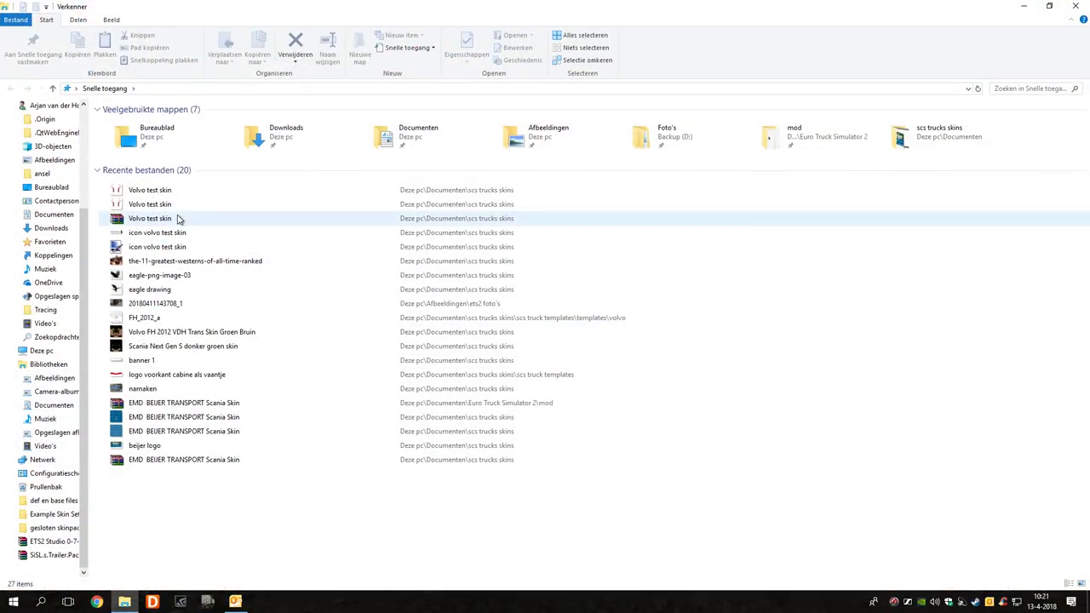
{"action": "left_click", "coordinate": [58, 216]}
{"action": "double_click", "coordinate": [141, 173]}
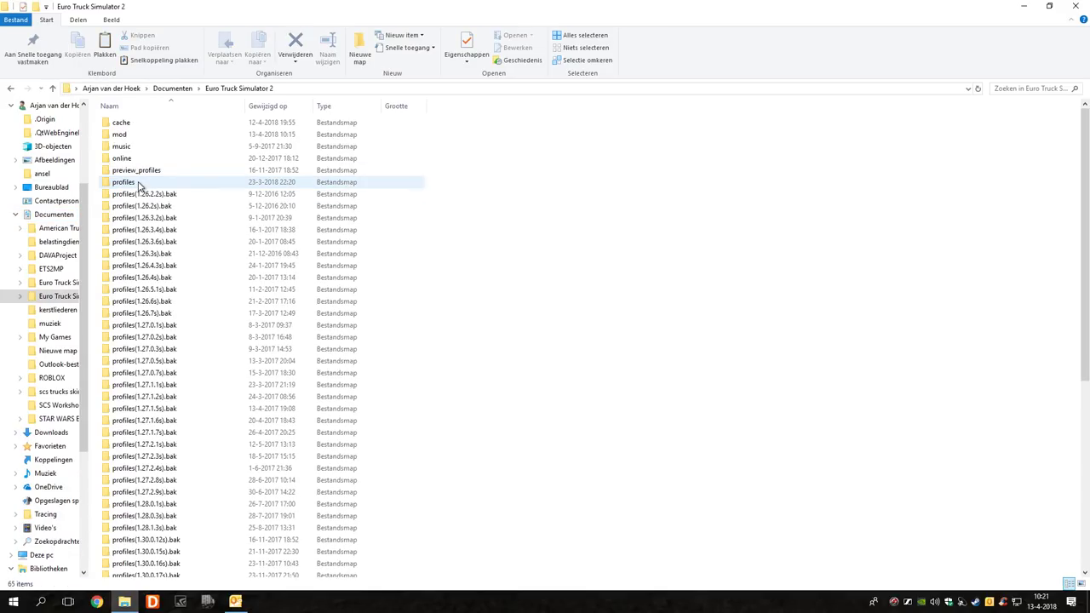
{"action": "double_click", "coordinate": [140, 136]}
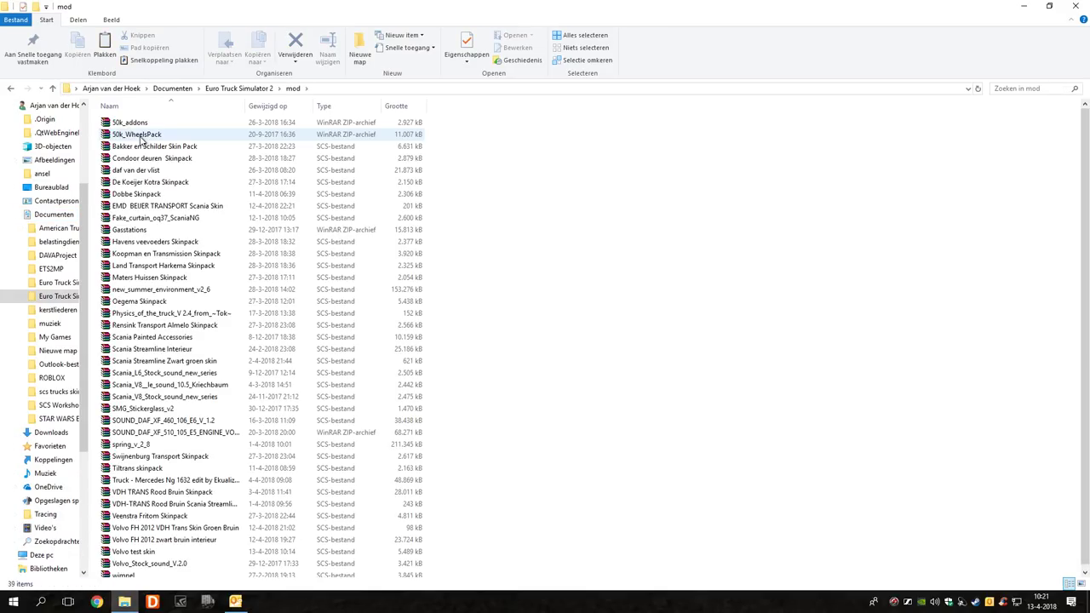
{"action": "scroll", "coordinate": [142, 146], "scroll_direction": "down", "scroll_amount": 1}
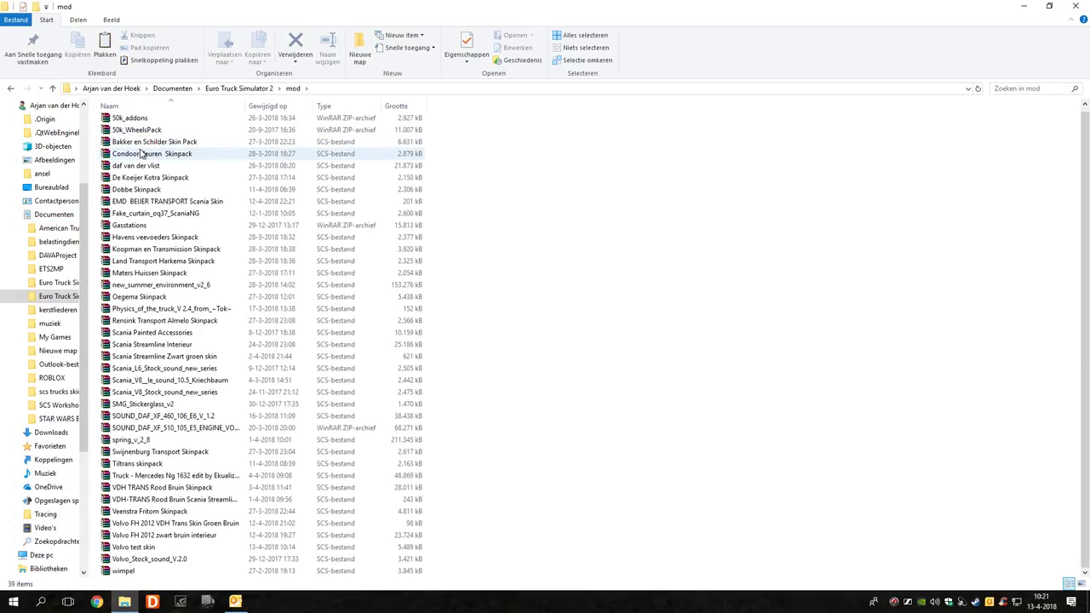
{"action": "double_click", "coordinate": [146, 547]}
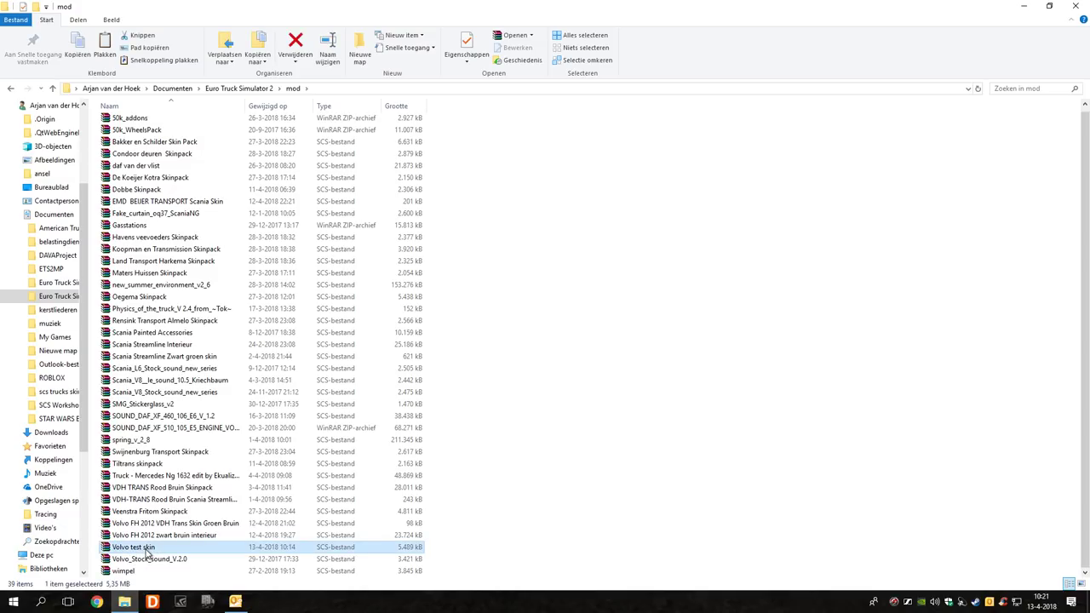
{"action": "left_click", "coordinate": [847, 196]}
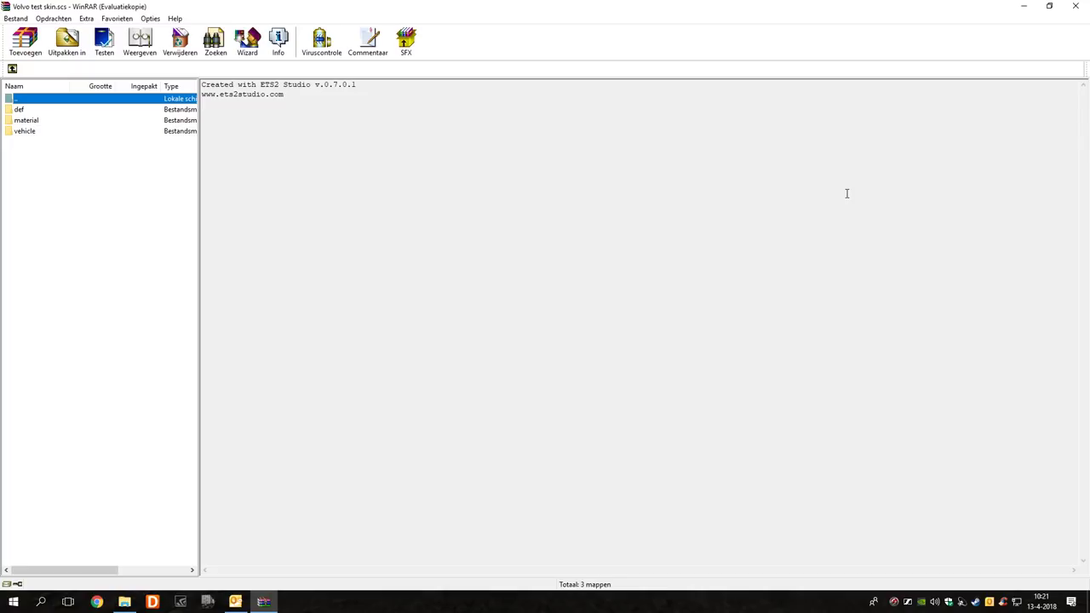
{"action": "left_click", "coordinate": [605, 301]}
Go into the archive's vehicle folder and its upgrade subfolder, and open voltesskin.dds in paint.net
{"action": "double_click", "coordinate": [34, 134]}
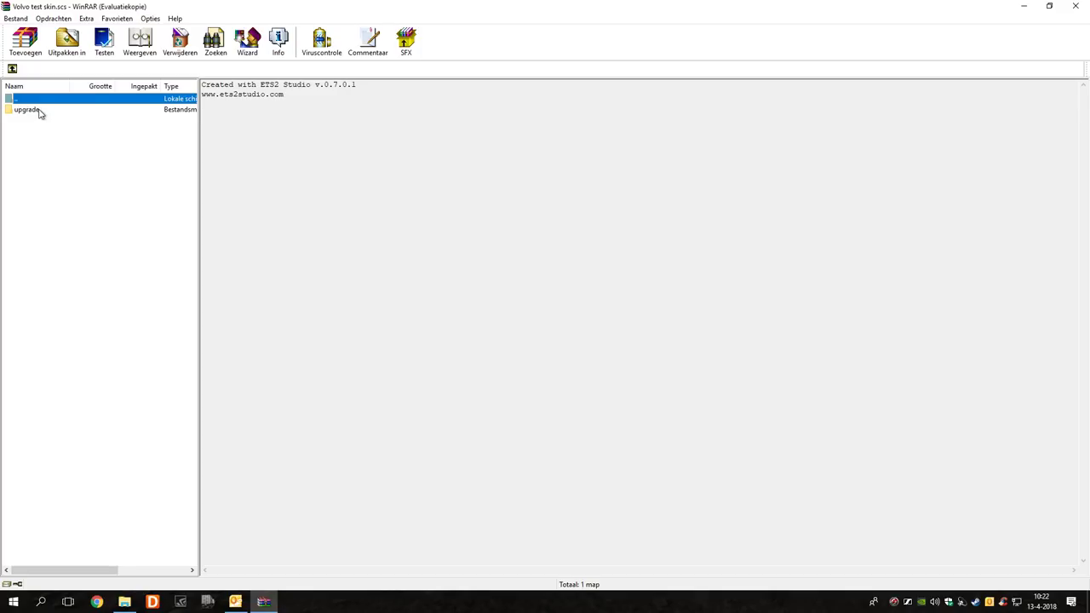
{"action": "double_click", "coordinate": [38, 112]}
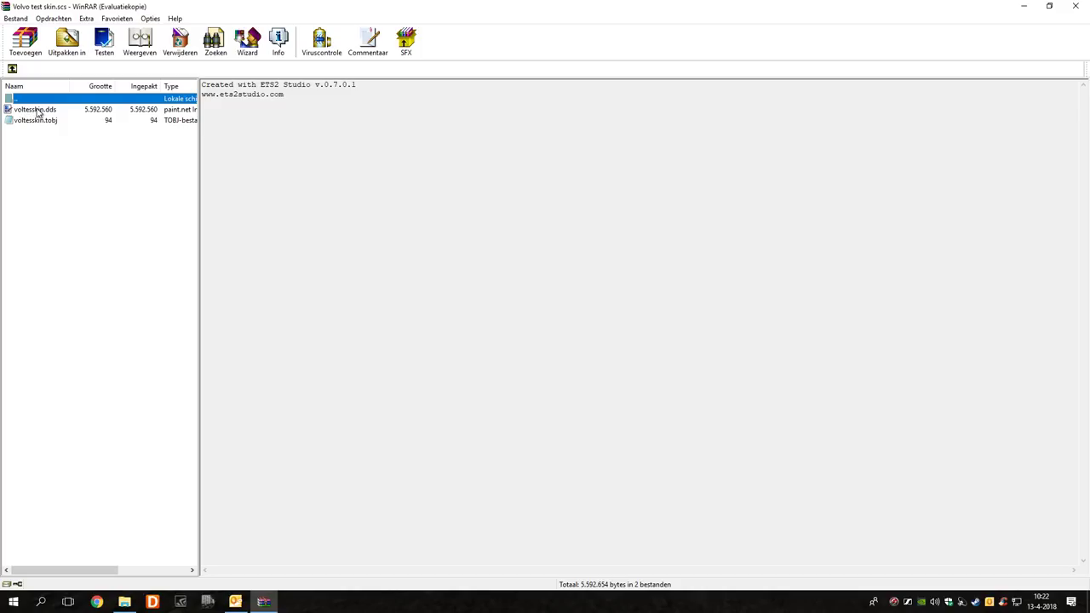
{"action": "double_click", "coordinate": [38, 110]}
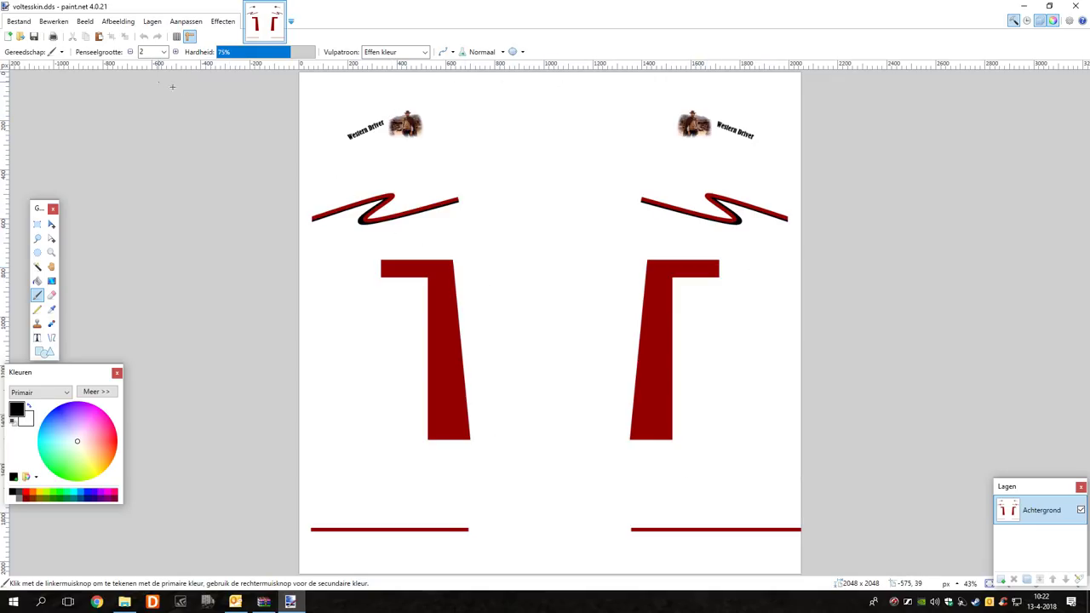
Open the layered paint.net file Volvo test skin from the scs trucks skins folder alongside voltesskin.dds
{"action": "left_click", "coordinate": [21, 21]}
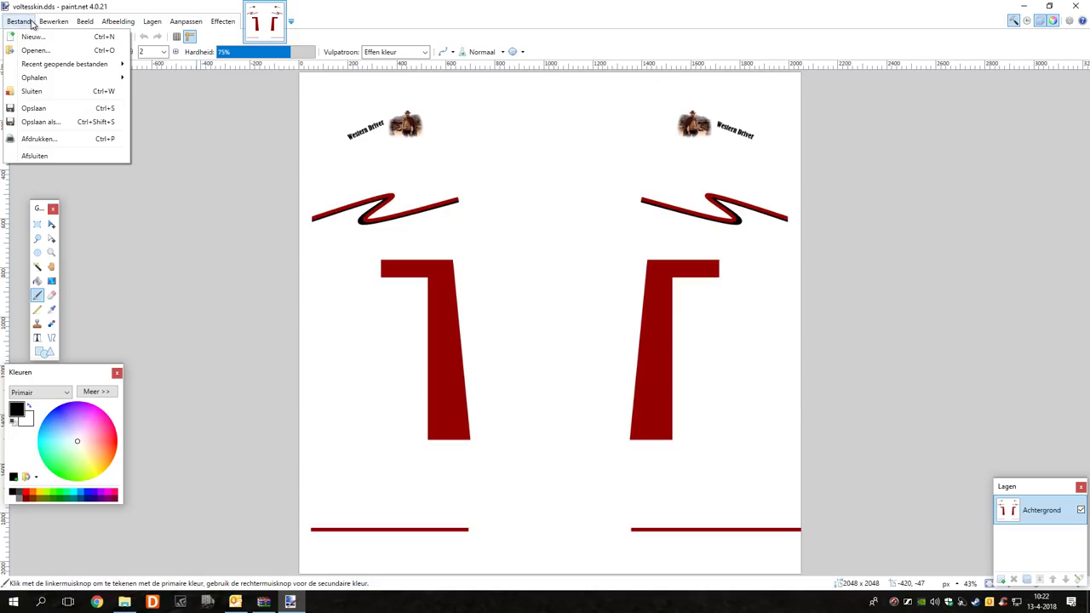
{"action": "mouse_move", "coordinate": [52, 22]}
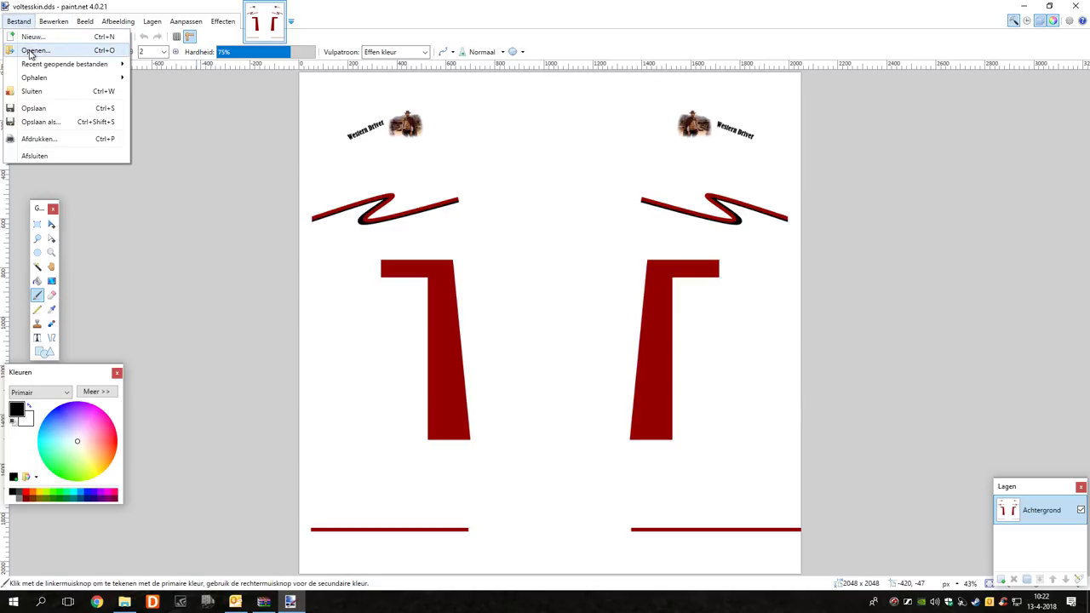
{"action": "left_click", "coordinate": [39, 48]}
{"action": "scroll", "coordinate": [395, 219], "scroll_direction": "down", "scroll_amount": 10}
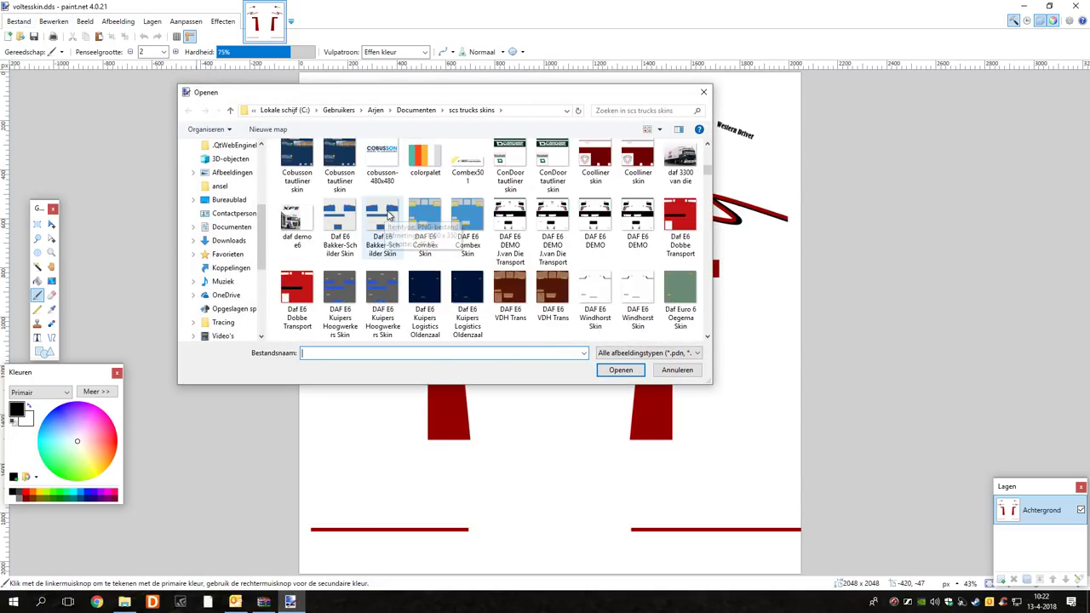
{"action": "scroll", "coordinate": [592, 249], "scroll_direction": "down", "scroll_amount": 15}
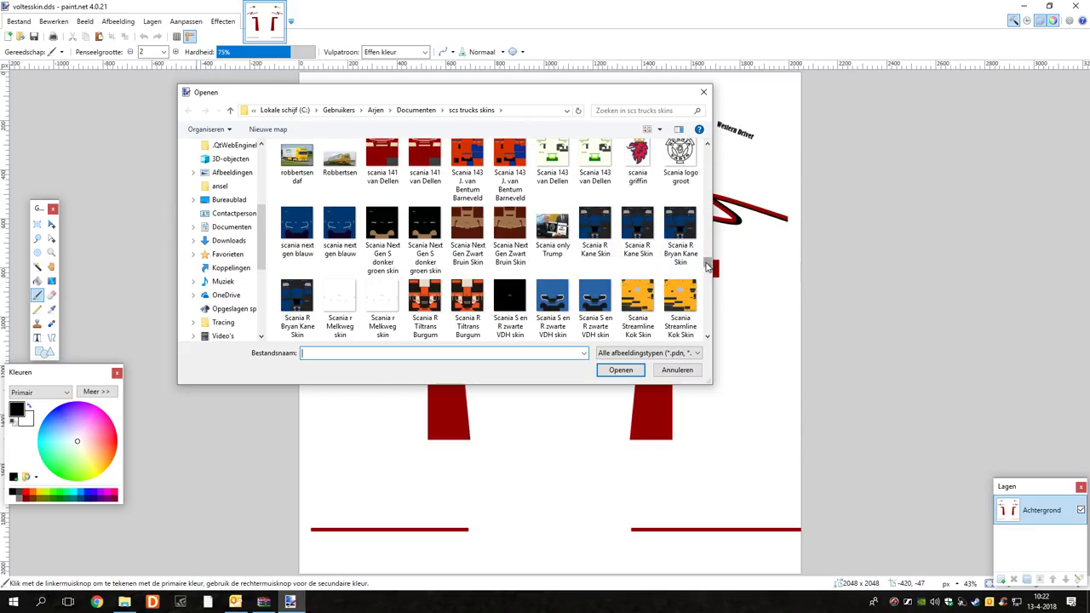
{"action": "left_click_drag", "start_coordinate": [706, 267], "coordinate": [704, 328]}
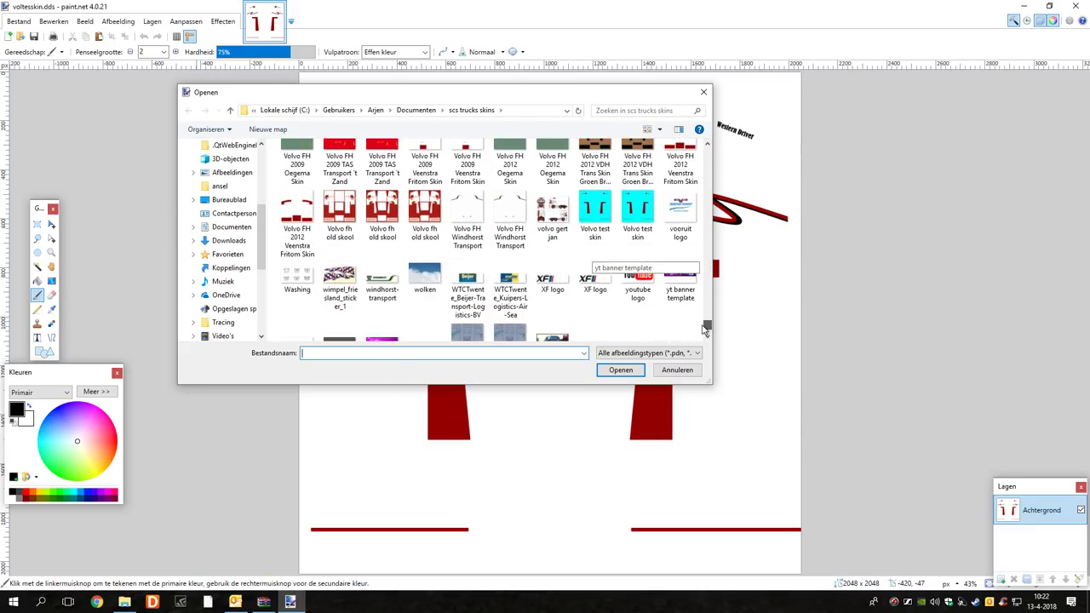
{"action": "left_click", "coordinate": [591, 217]}
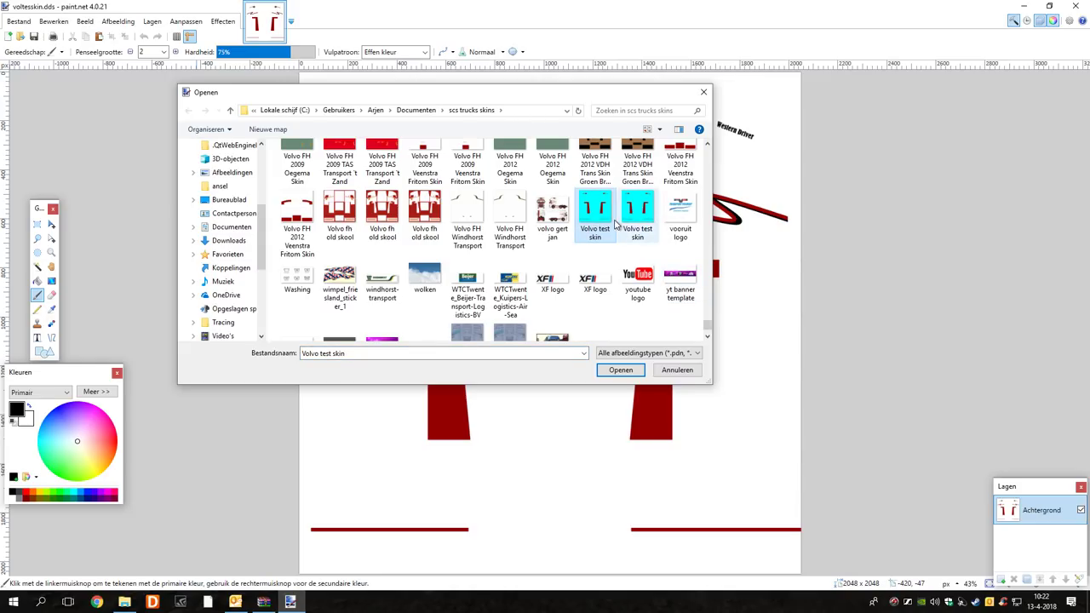
{"action": "left_click", "coordinate": [610, 369]}
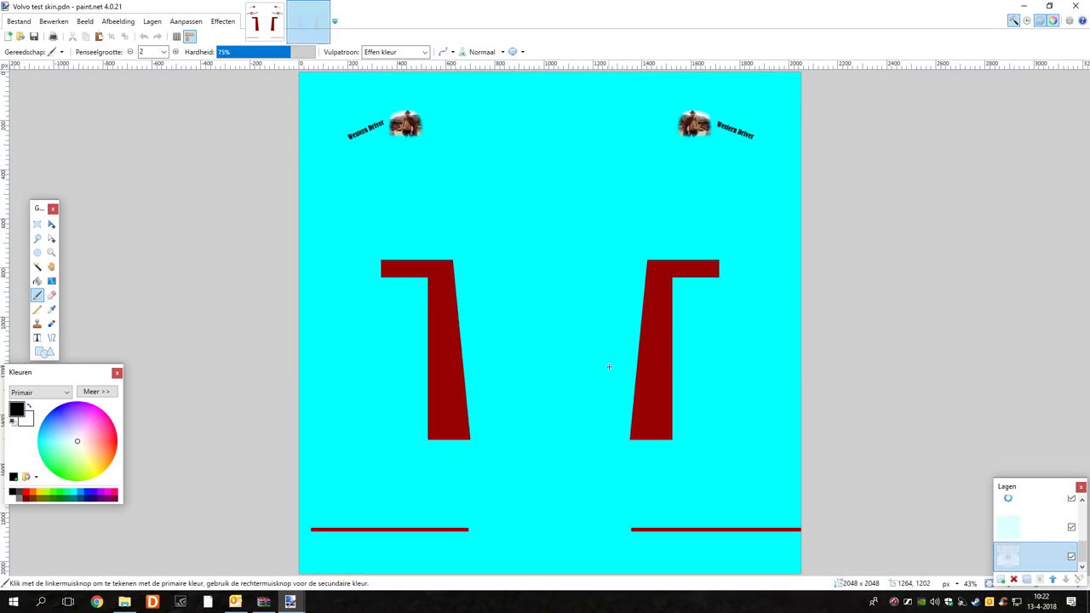
Select the entire cyan Volvo test skin image and copy it merged across all layers
{"action": "left_click", "coordinate": [53, 21]}
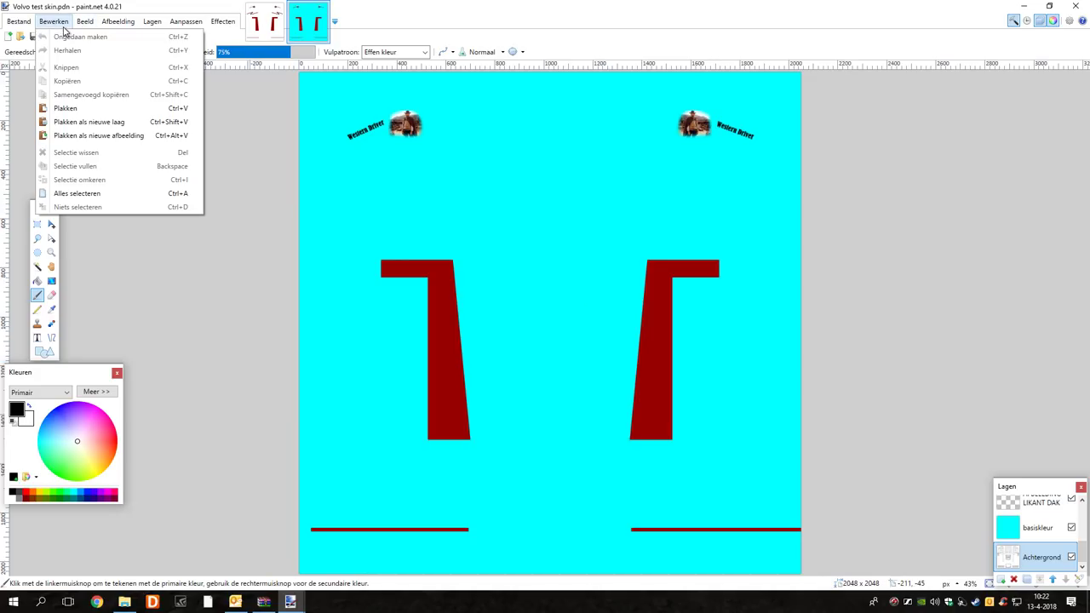
{"action": "left_click", "coordinate": [77, 194]}
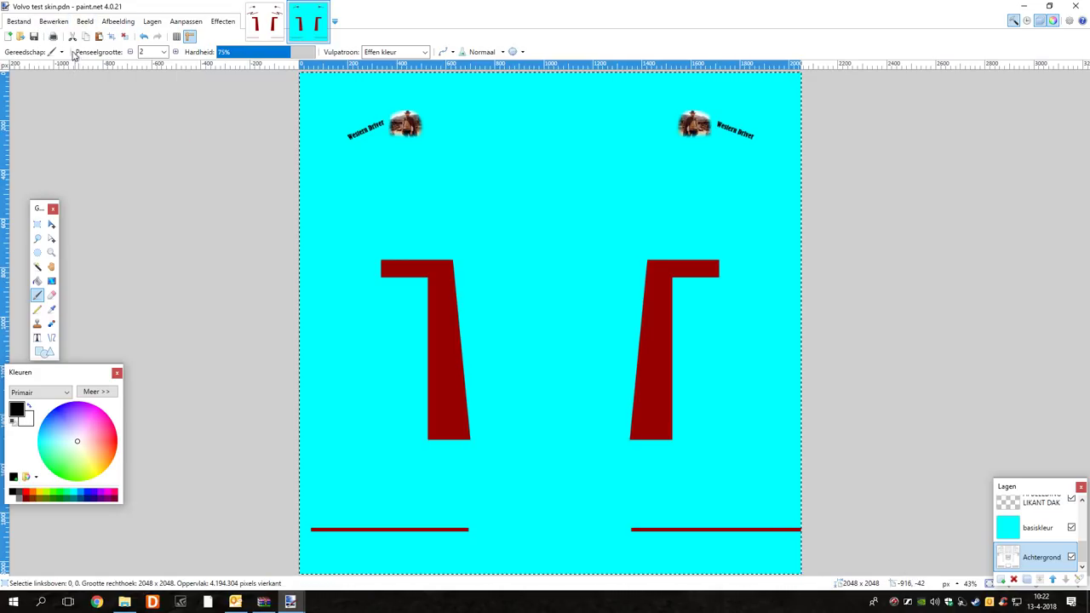
{"action": "left_click", "coordinate": [53, 22]}
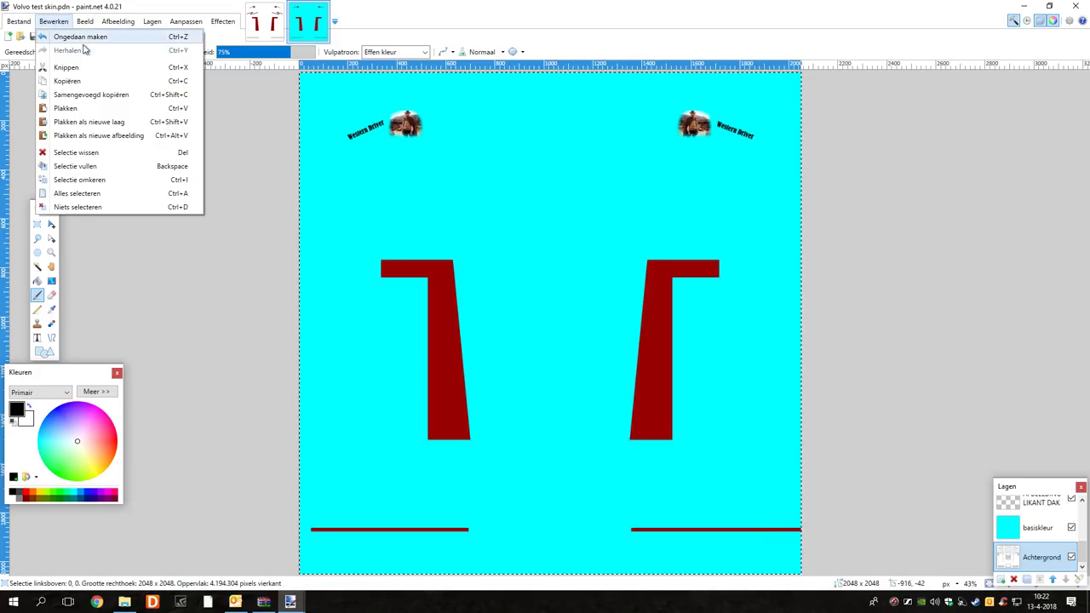
{"action": "left_click", "coordinate": [105, 94]}
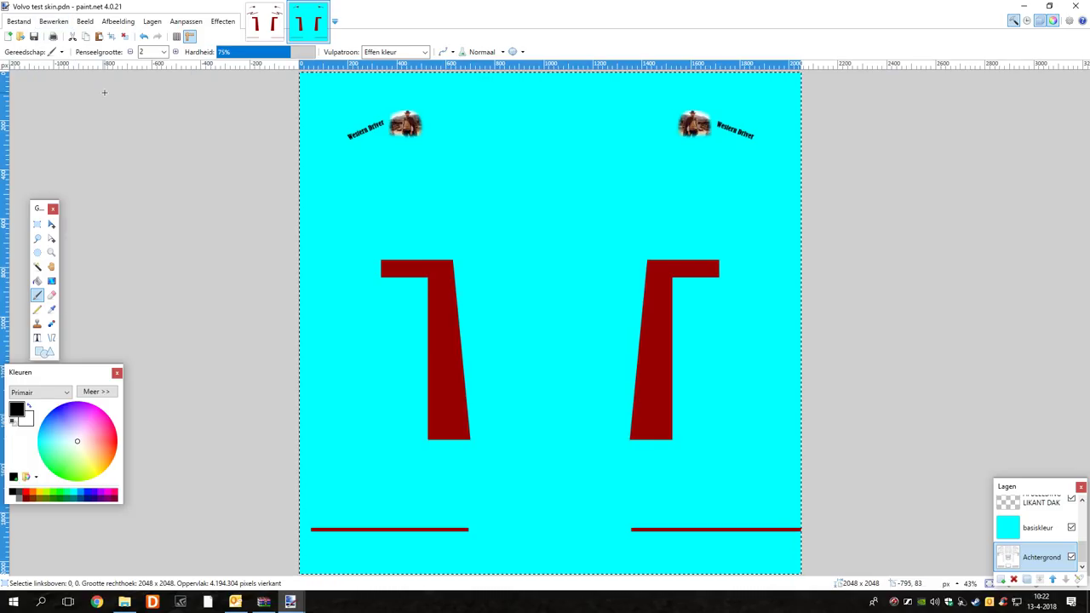
Paste the copied skin into voltesskin.dds as a new layer and deselect it
{"action": "left_click", "coordinate": [265, 10]}
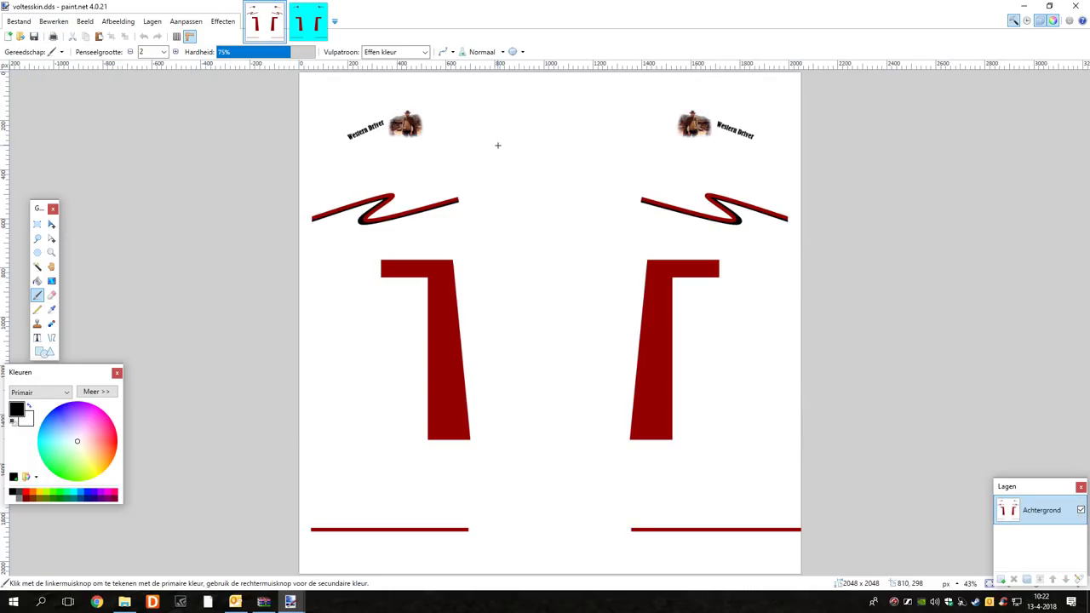
{"action": "left_click", "coordinate": [54, 21]}
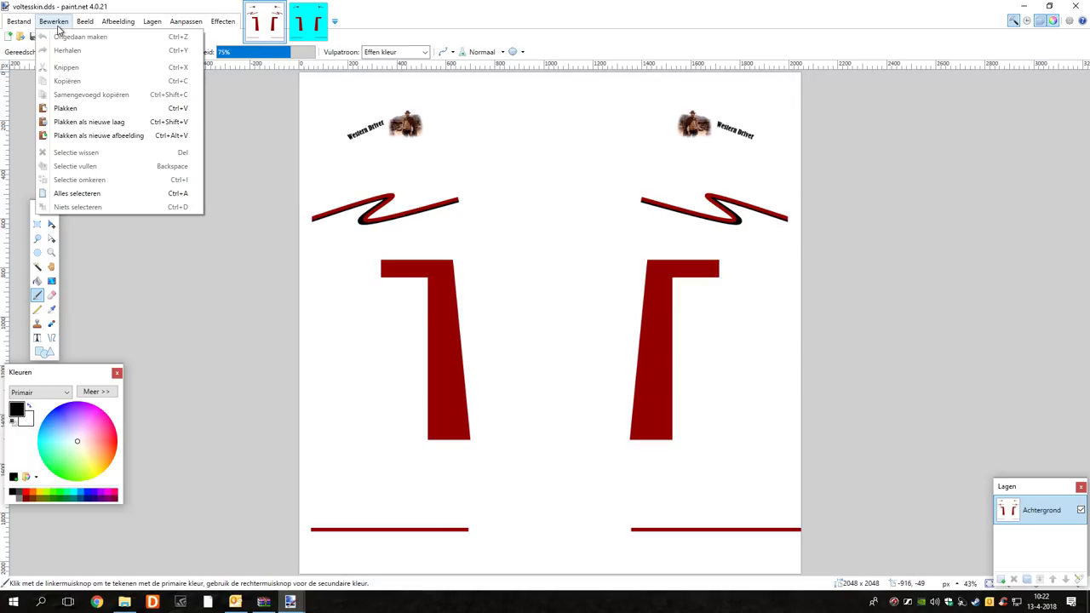
{"action": "left_click", "coordinate": [94, 122]}
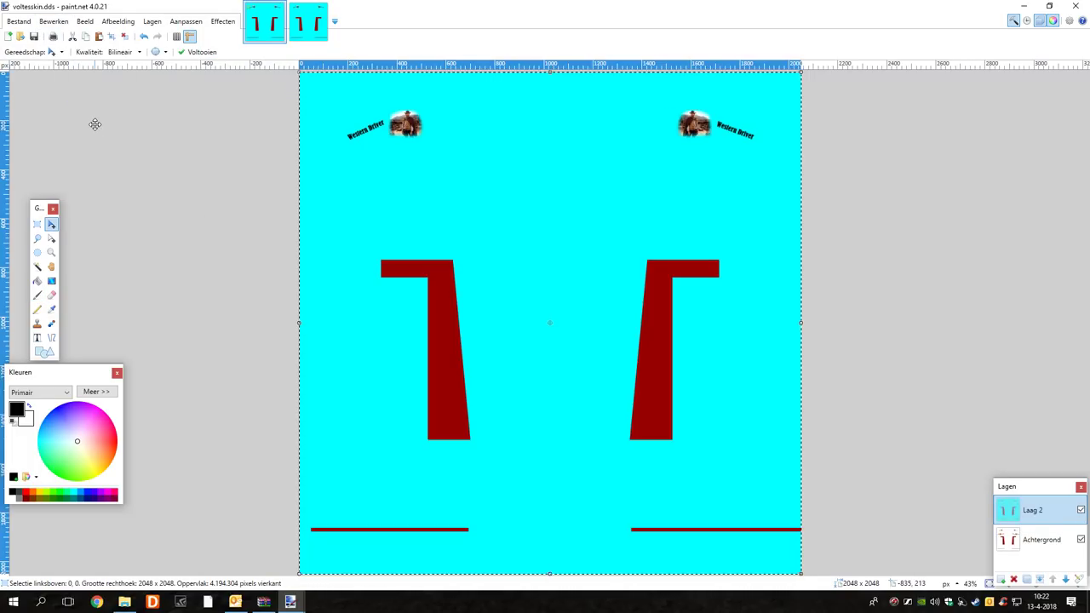
{"action": "left_click", "coordinate": [125, 37]}
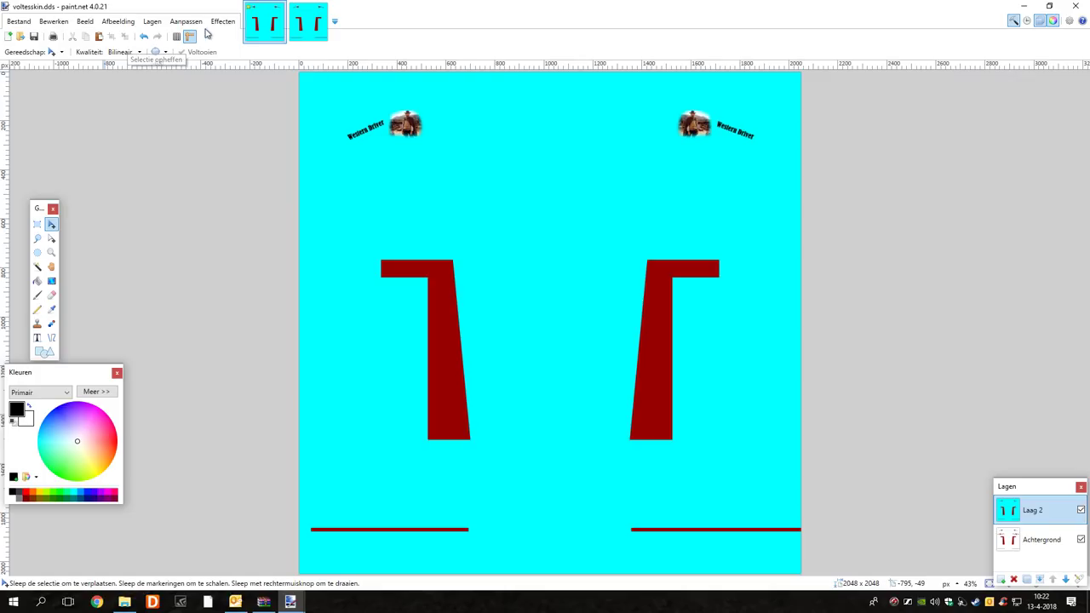
Close voltesskin.dds, saving it over the existing DirectDraw Surface file with DXT5, Cluster fit and mipmaps, and merge its layers
{"action": "left_click", "coordinate": [280, 8]}
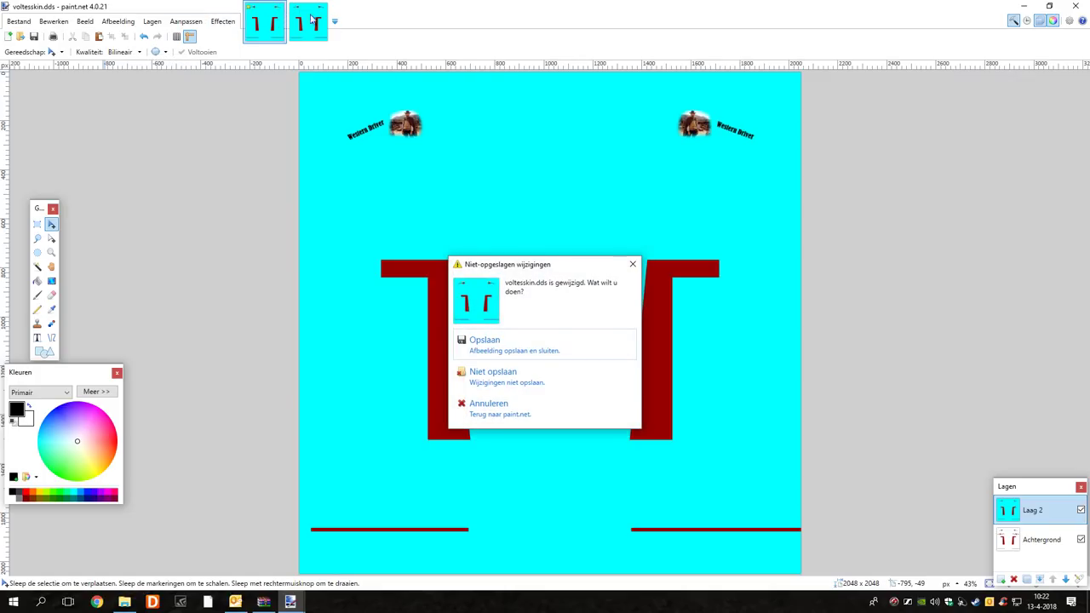
{"action": "left_click", "coordinate": [546, 339]}
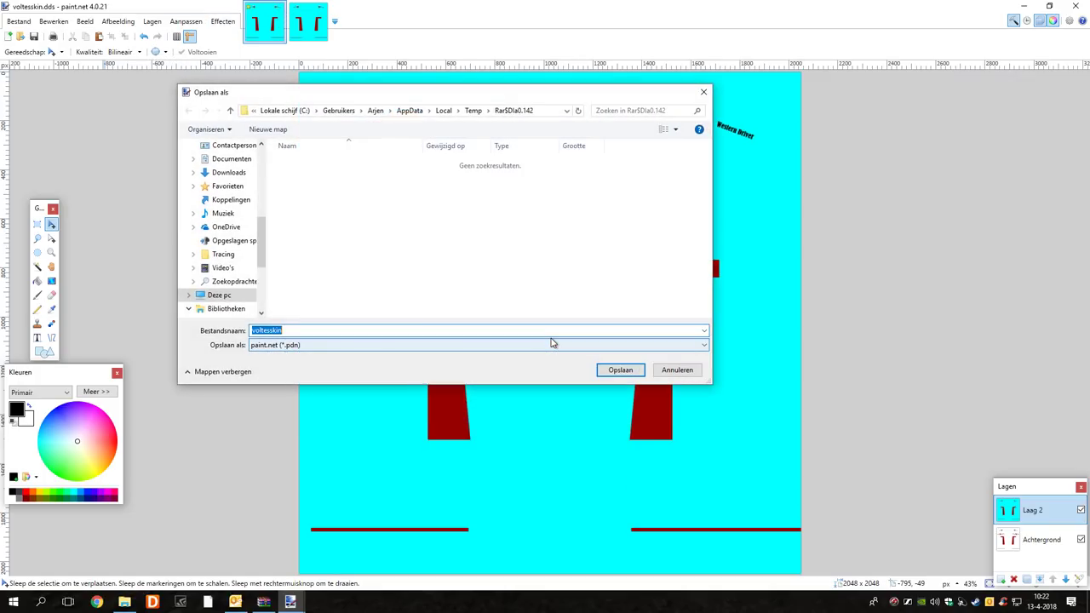
{"action": "left_click", "coordinate": [323, 346]}
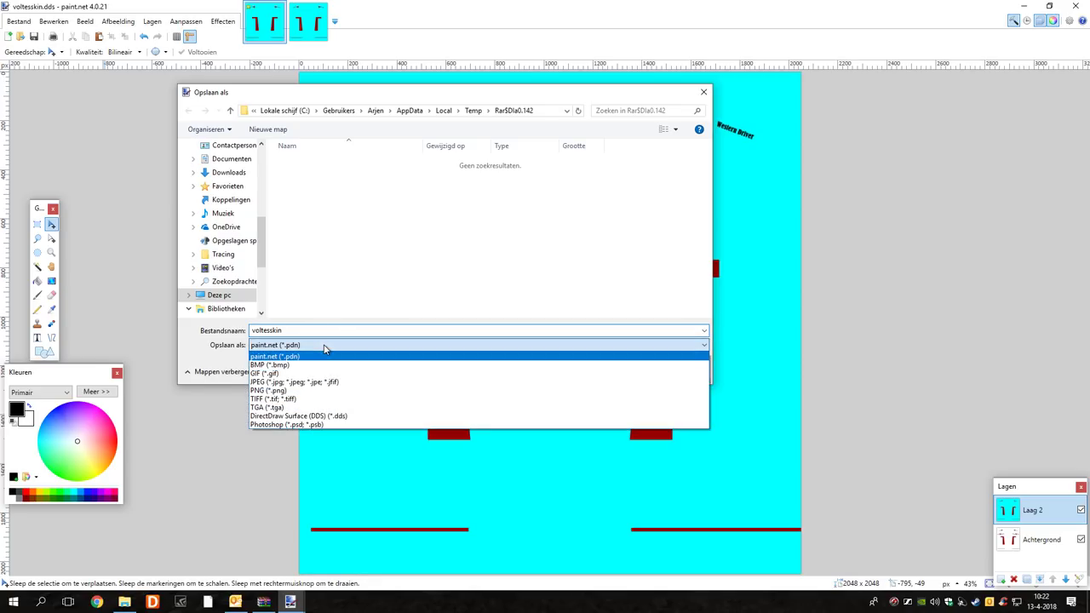
{"action": "left_click", "coordinate": [355, 417]}
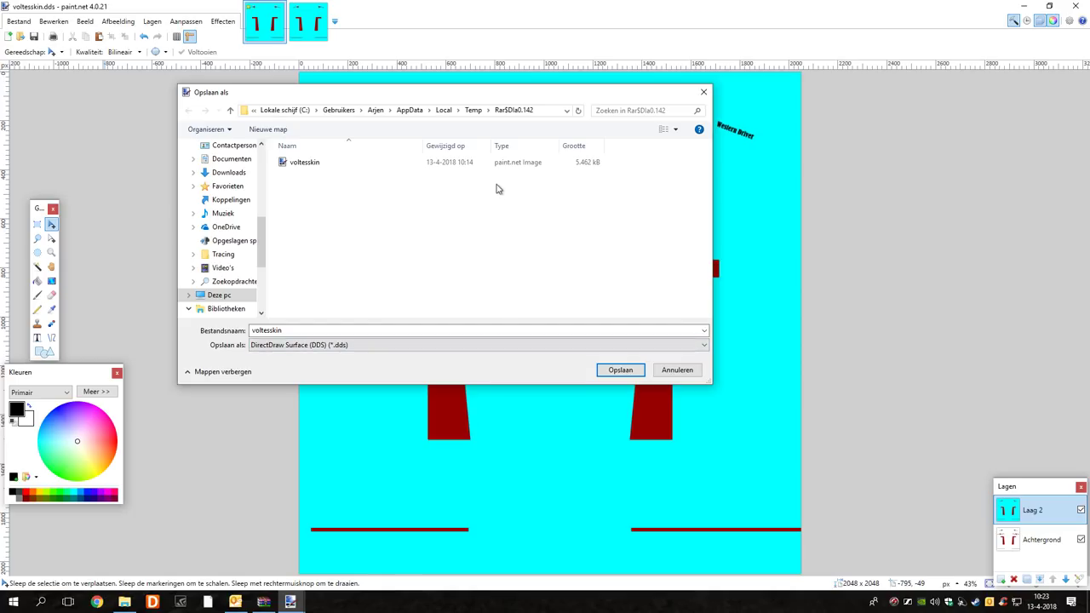
{"action": "left_click", "coordinate": [620, 370]}
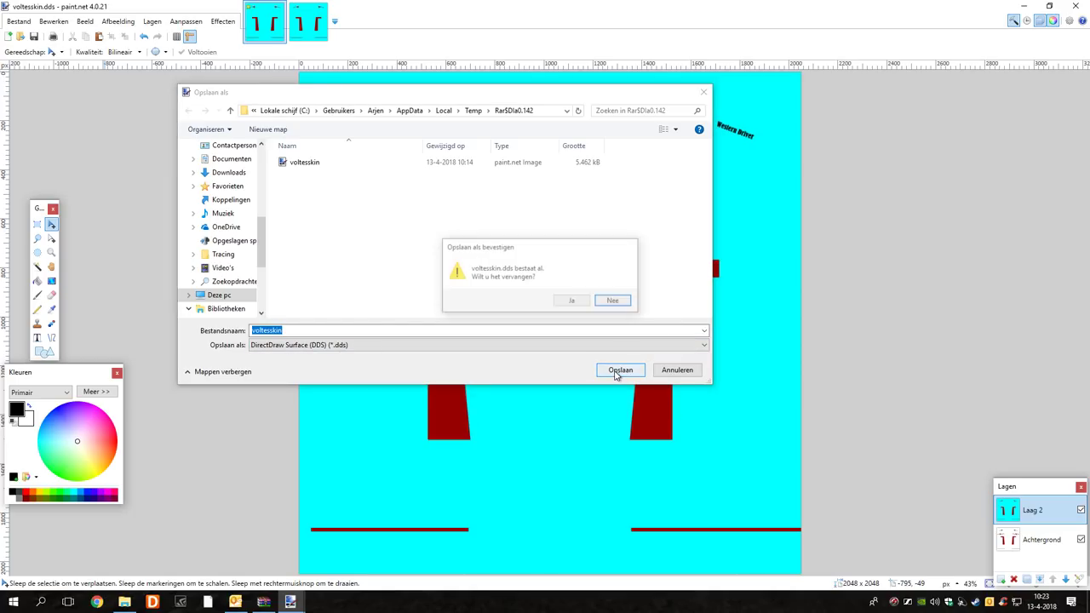
{"action": "left_click", "coordinate": [574, 302]}
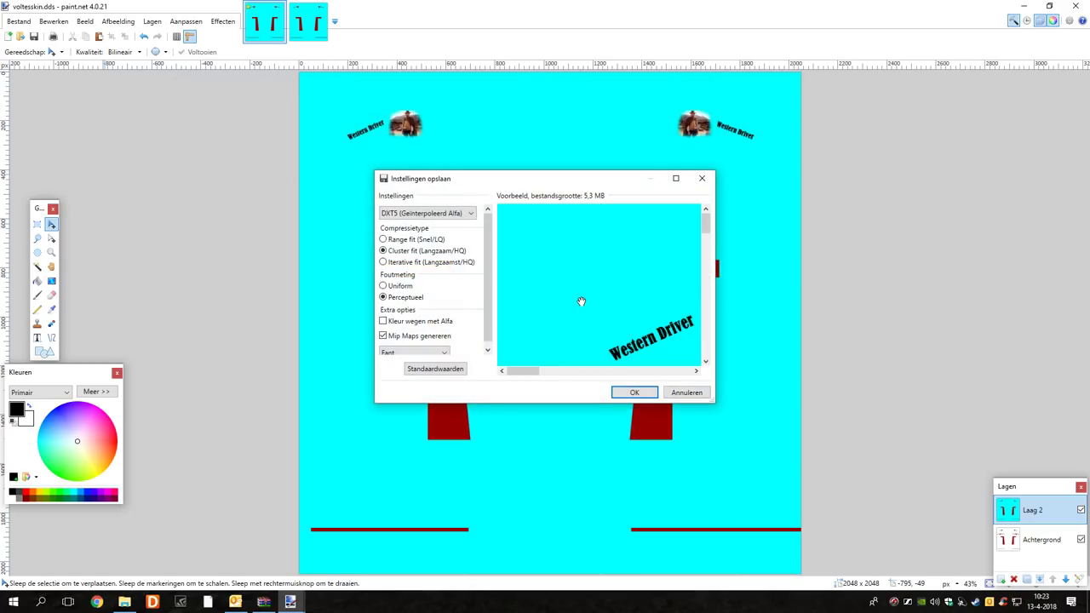
{"action": "left_click", "coordinate": [631, 392]}
{"action": "left_click", "coordinate": [604, 345]}
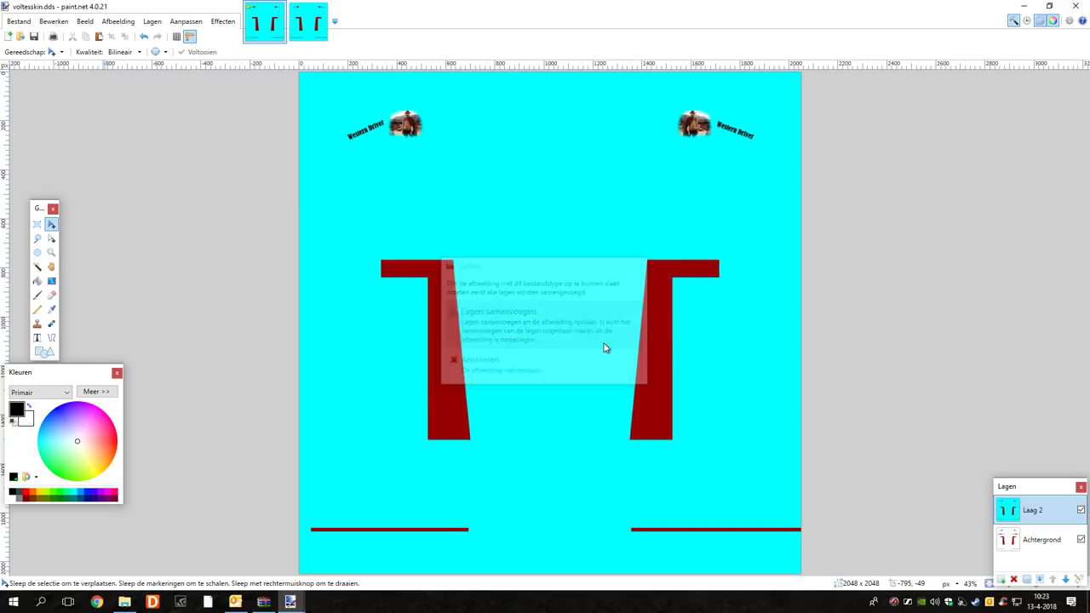
Close paint.net, update the archive with the modified voltesskin.dds, and close WinRAR and the mod folder
{"action": "left_click", "coordinate": [1075, 5]}
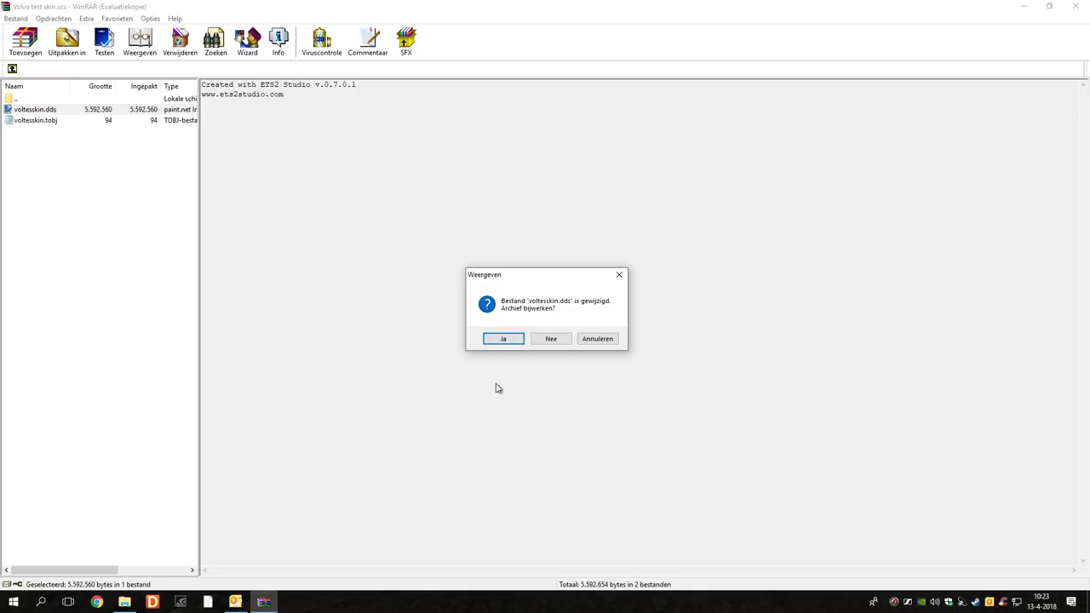
{"action": "left_click", "coordinate": [504, 339]}
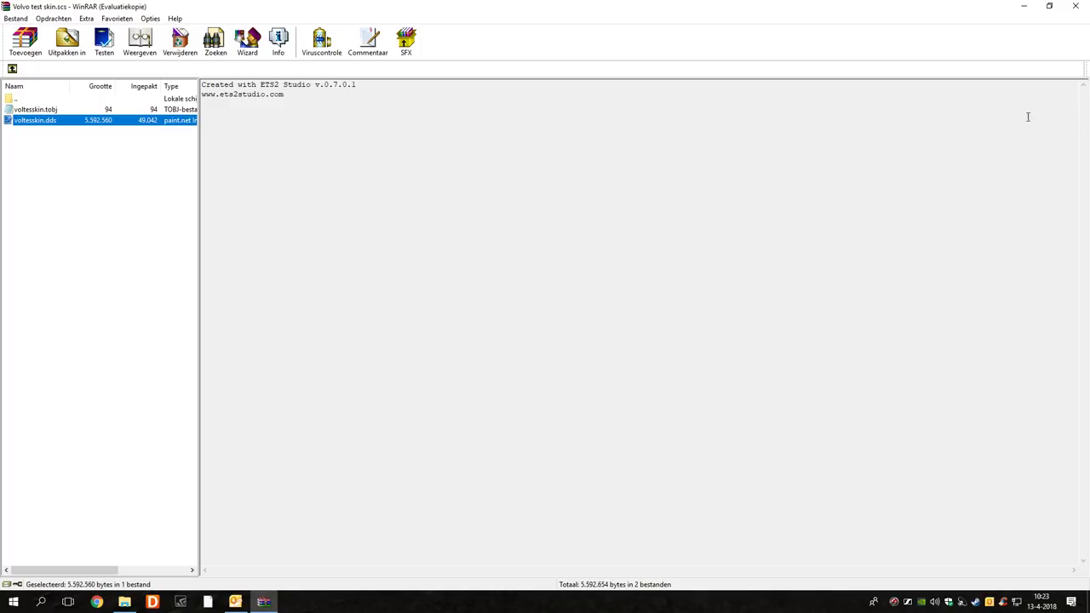
{"action": "left_click", "coordinate": [1075, 6]}
{"action": "left_click", "coordinate": [1075, 6]}
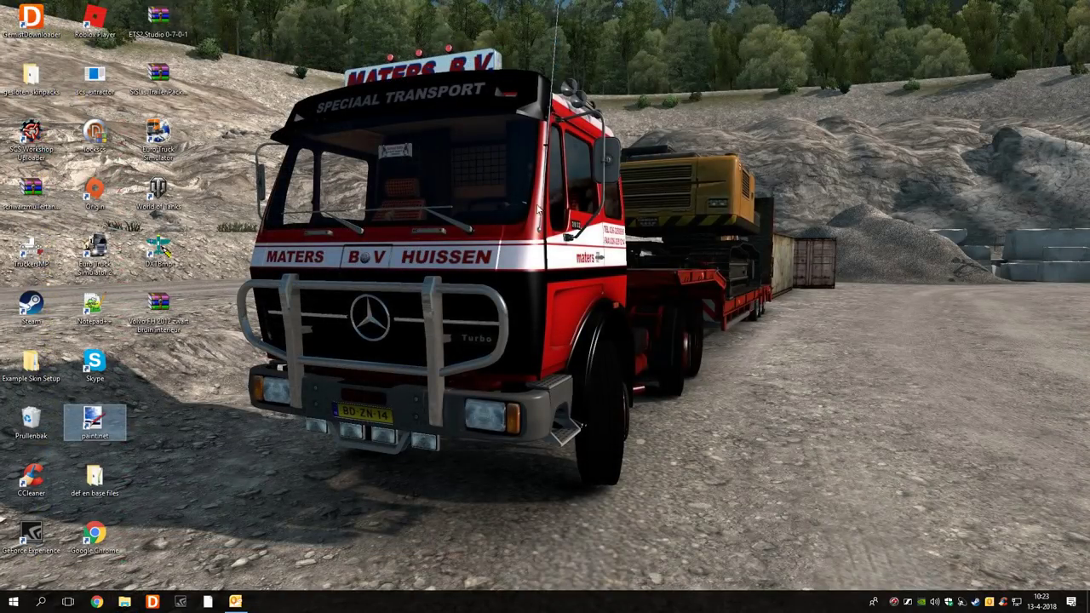
Launch Euro Truck Simulator 2, continue with the selected profile and open the truck browser
{"action": "left_click", "coordinate": [109, 243]}
{"action": "double_click", "coordinate": [109, 243]}
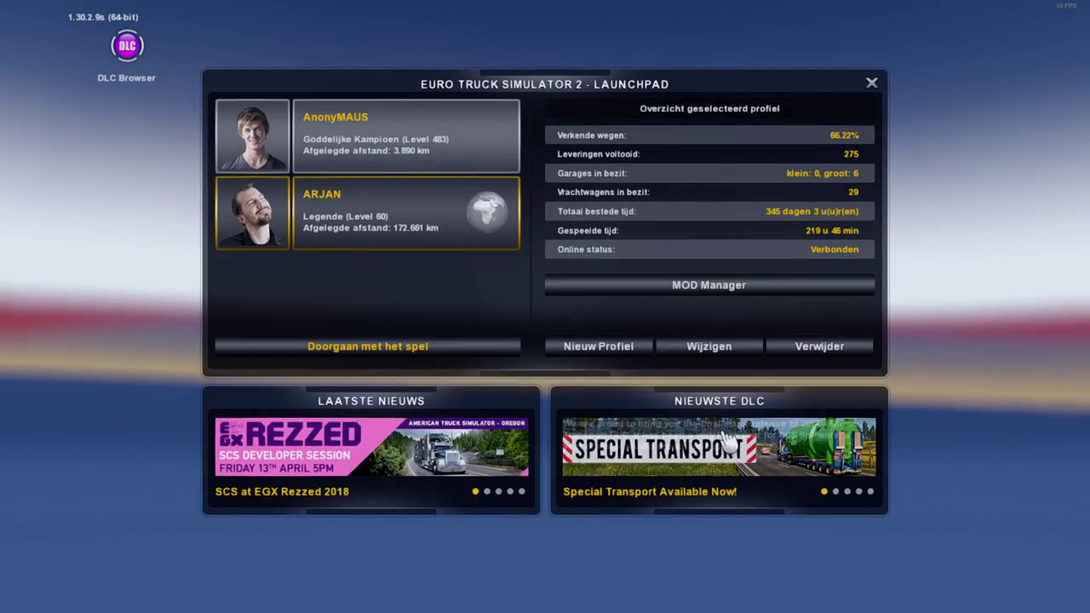
{"action": "left_click", "coordinate": [419, 349]}
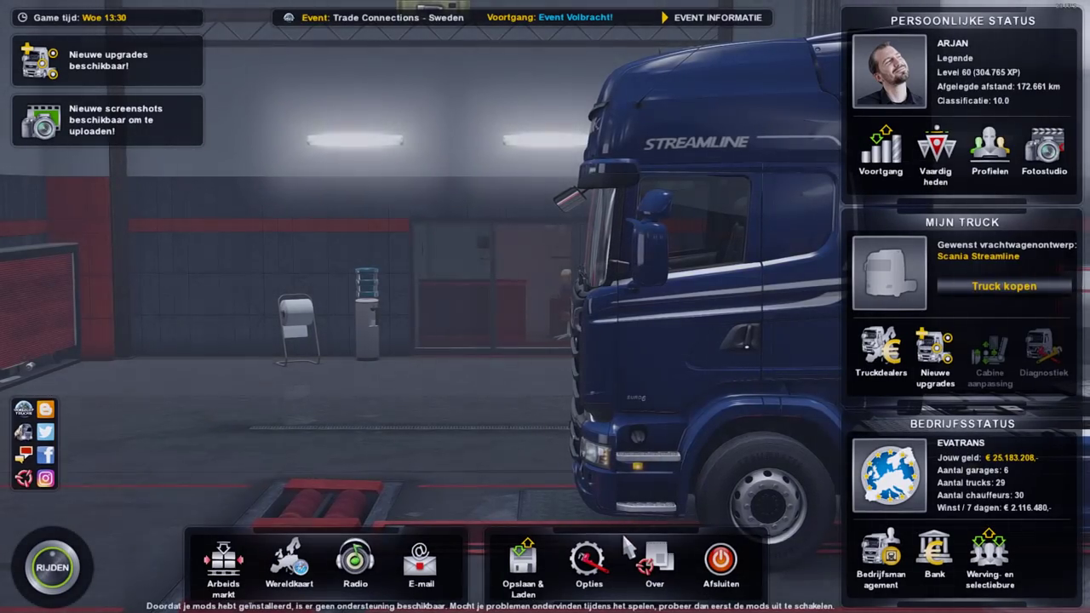
{"action": "left_click", "coordinate": [654, 560]}
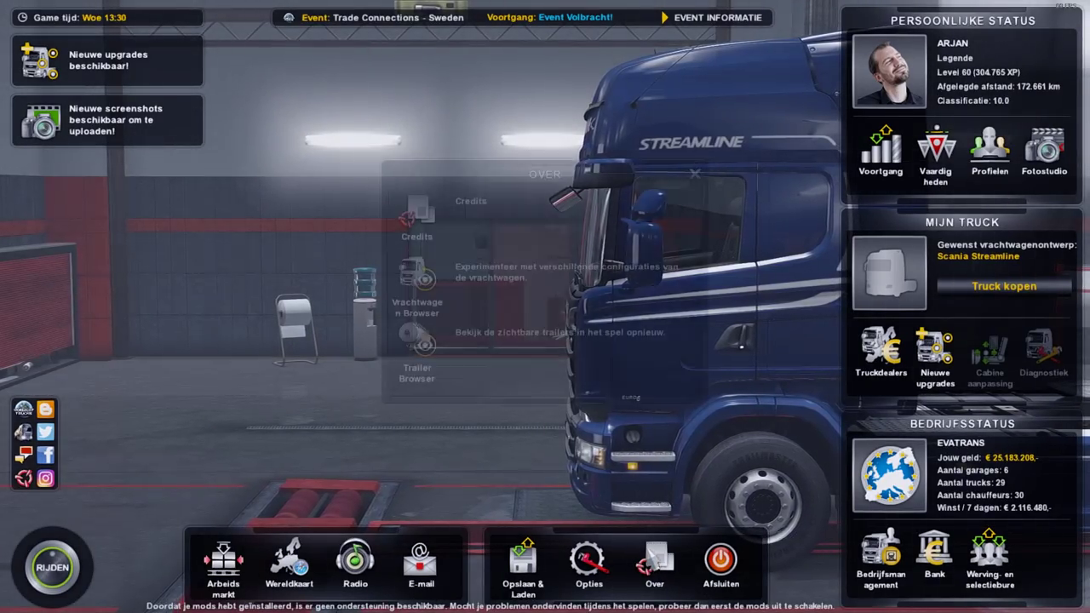
{"action": "left_click", "coordinate": [430, 286]}
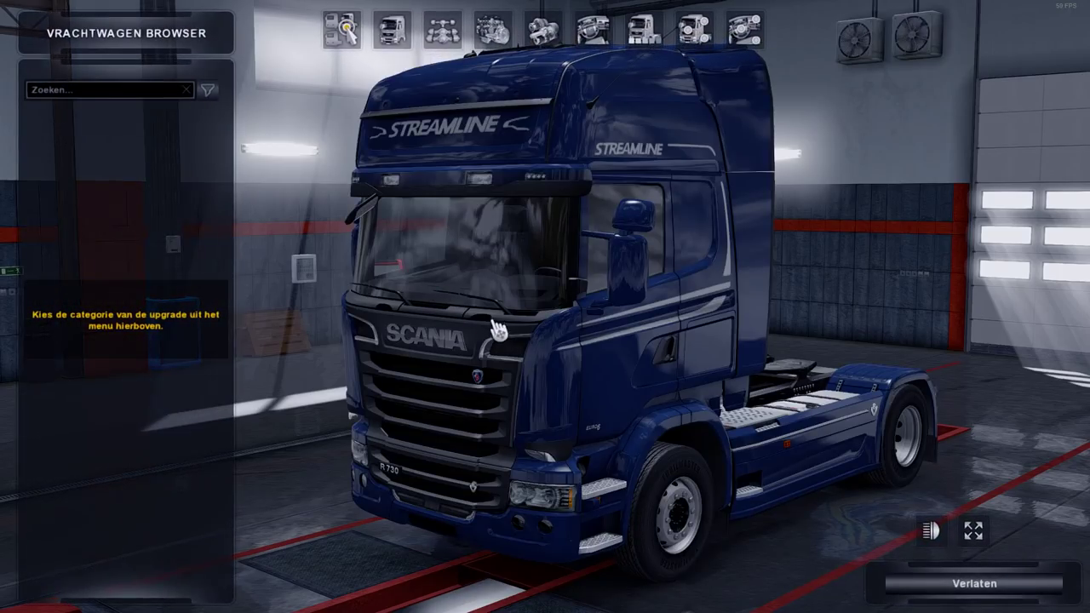
Choose the Volvo FH 2012 in the truck browser and apply the Volvo test skin paint job
{"action": "left_click", "coordinate": [345, 30]}
{"action": "scroll", "coordinate": [137, 332], "scroll_direction": "down", "scroll_amount": 2}
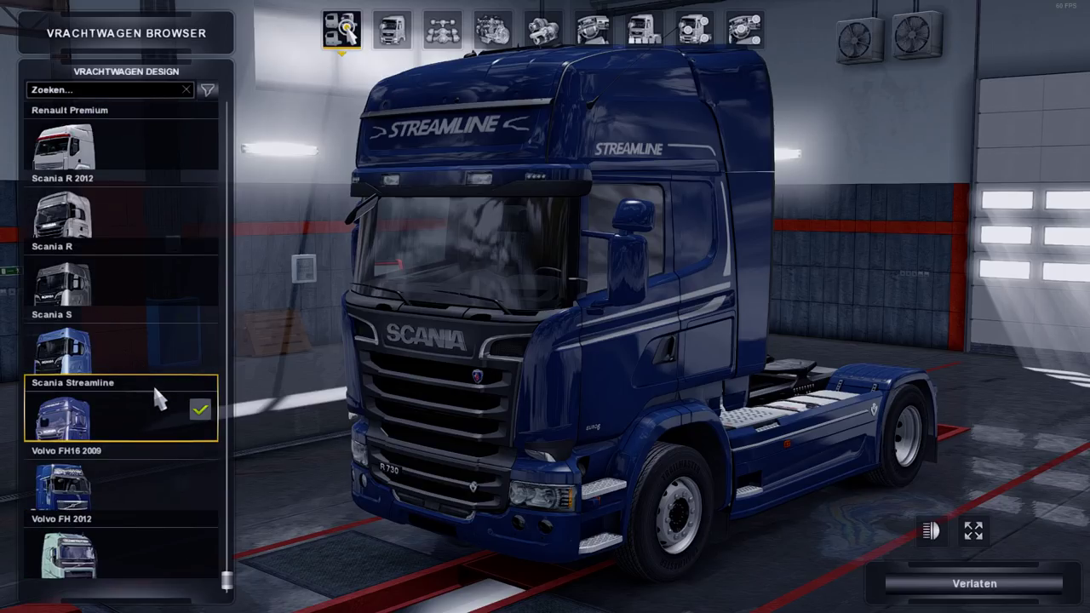
{"action": "left_click", "coordinate": [132, 542]}
{"action": "left_click", "coordinate": [641, 32]}
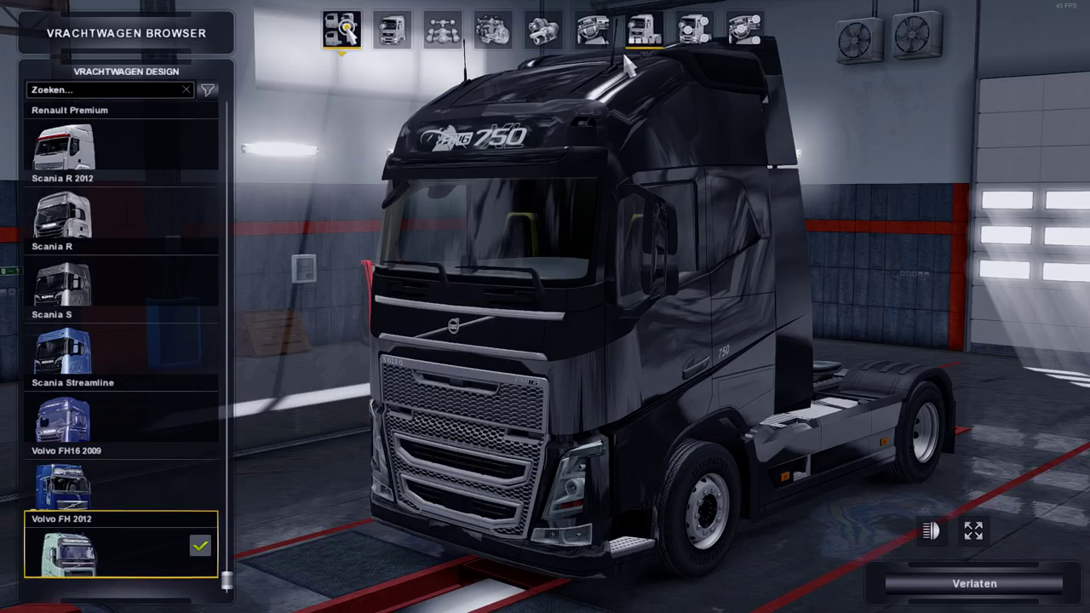
{"action": "scroll", "coordinate": [133, 214], "scroll_direction": "up", "scroll_amount": 5}
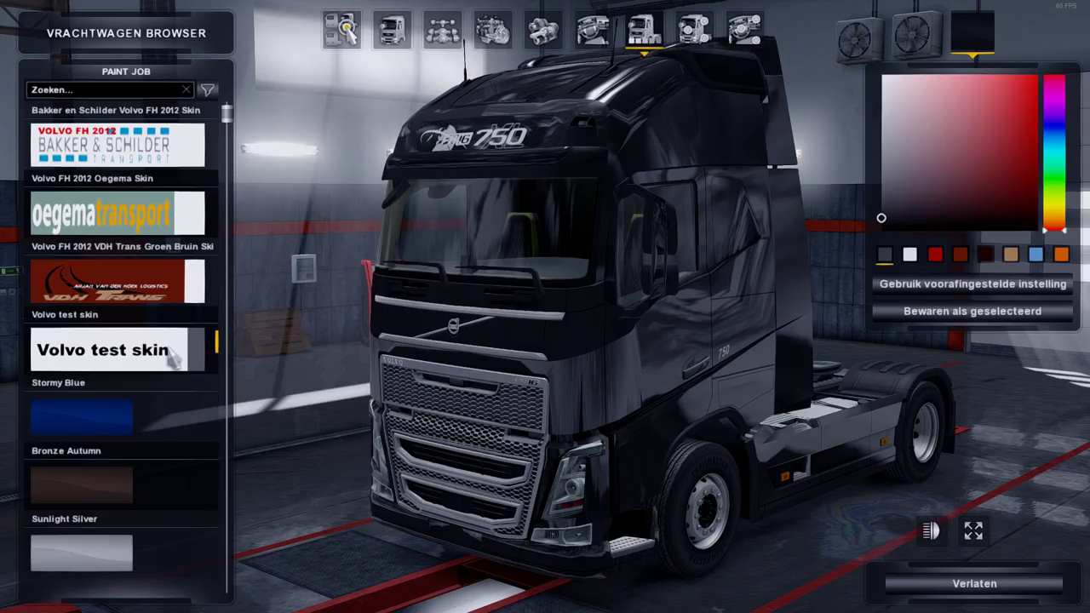
{"action": "left_click", "coordinate": [175, 351]}
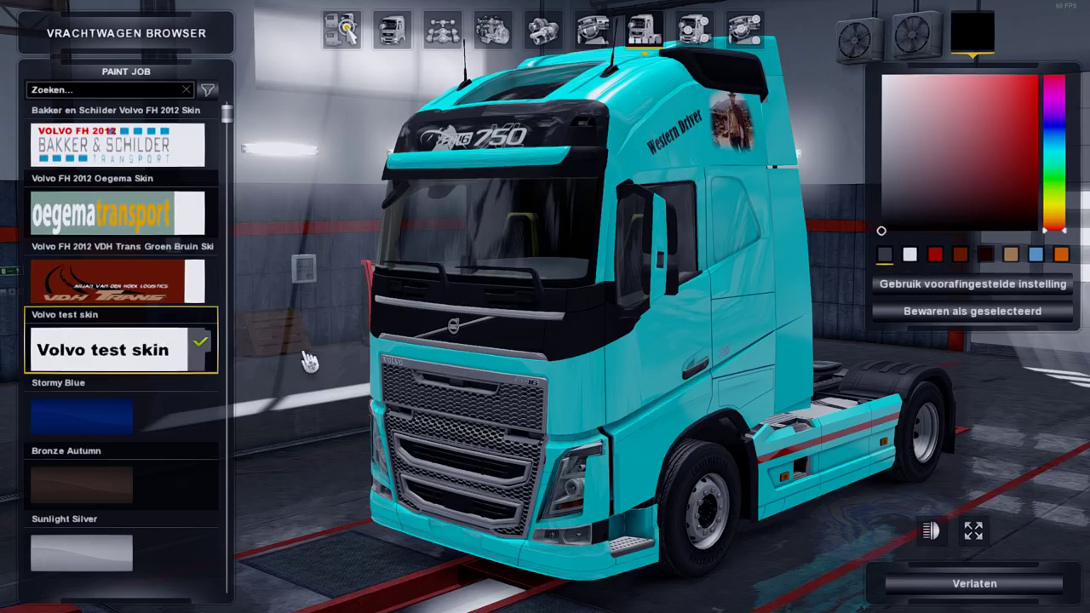
Show the truck in the unobstructed view and examine the skin along its side
{"action": "left_click", "coordinate": [973, 530]}
{"action": "left_click_drag", "start_coordinate": [827, 309], "coordinate": [327, 374]}
{"action": "left_click_drag", "start_coordinate": [710, 302], "coordinate": [553, 431]}
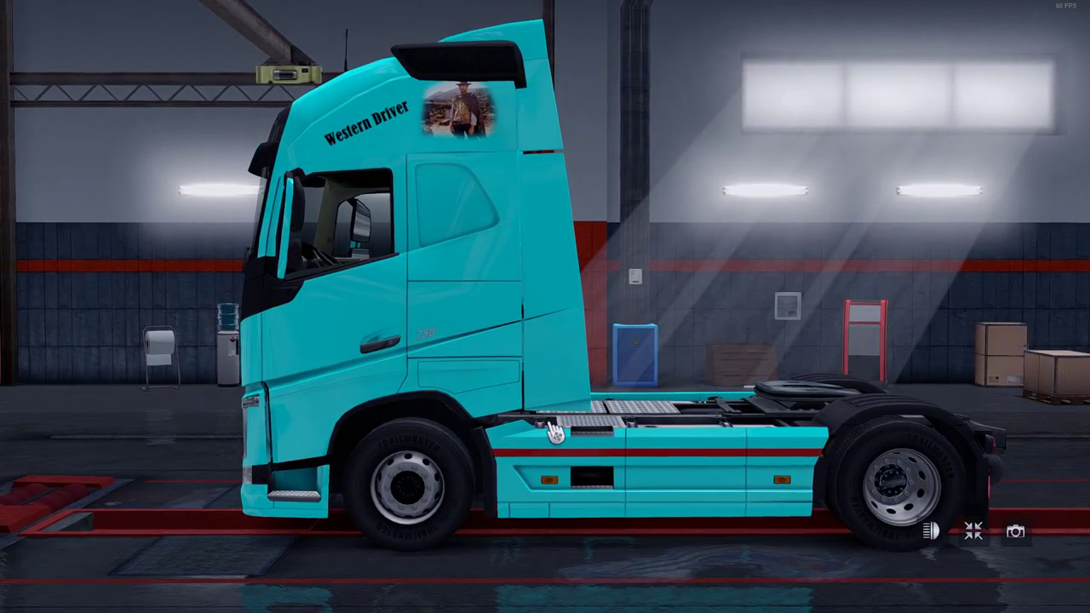